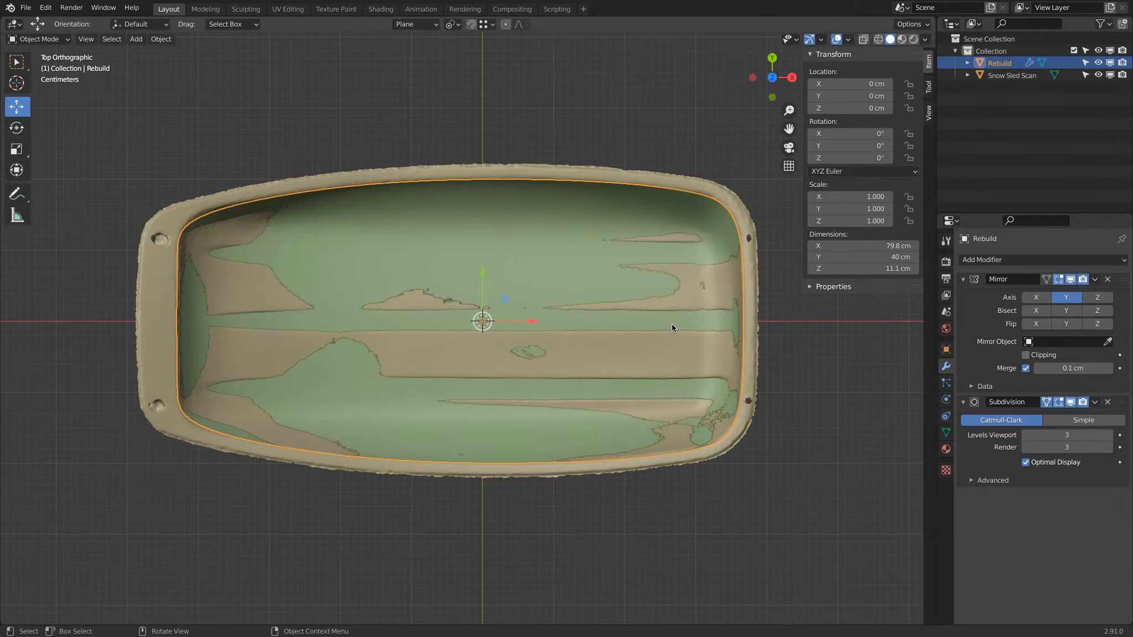
Step: Clip the view to a cross-section slice through the sled's front third and examine the gap between the Rebuild mesh and the scan
{"action": "key", "text": "Tab"}
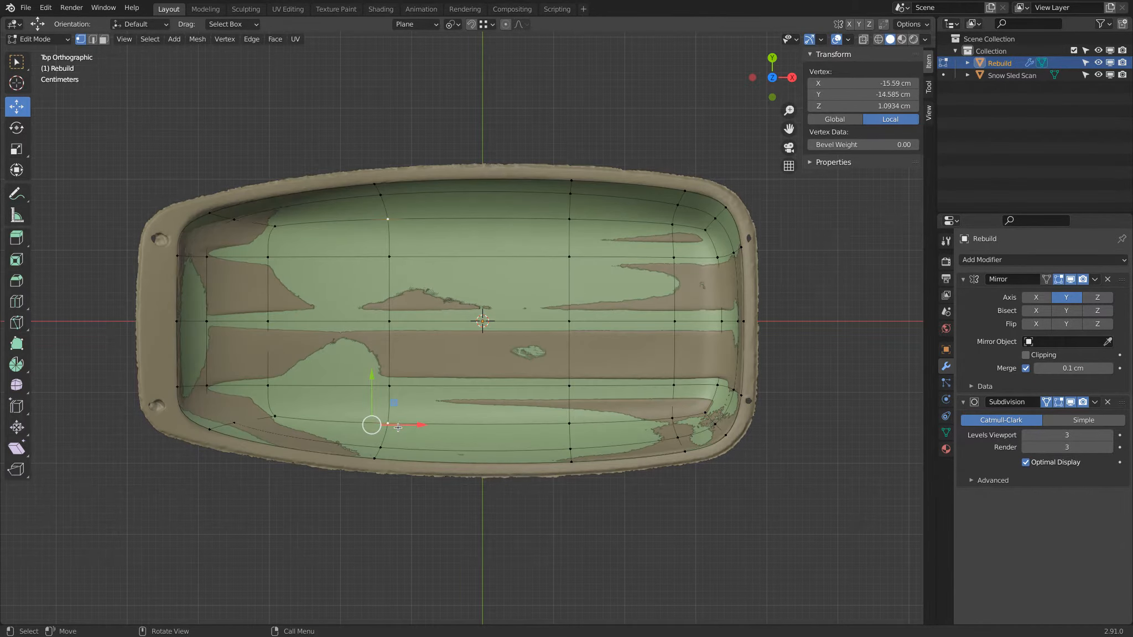
{"action": "key", "text": "Tab"}
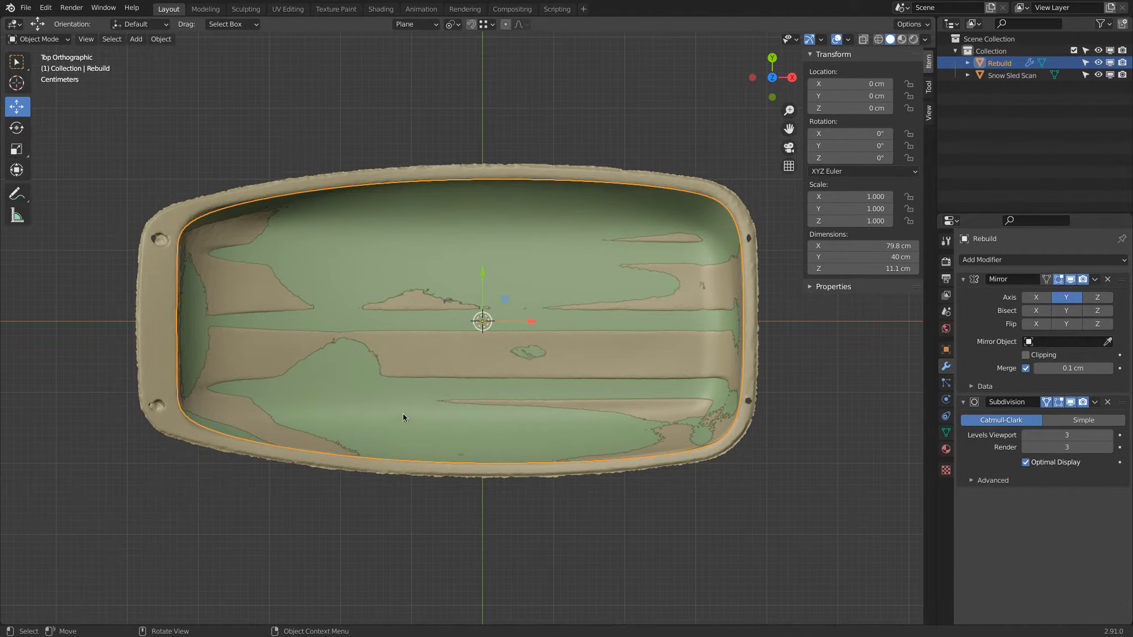
{"action": "key", "text": "Tab"}
{"action": "key", "text": "b"}
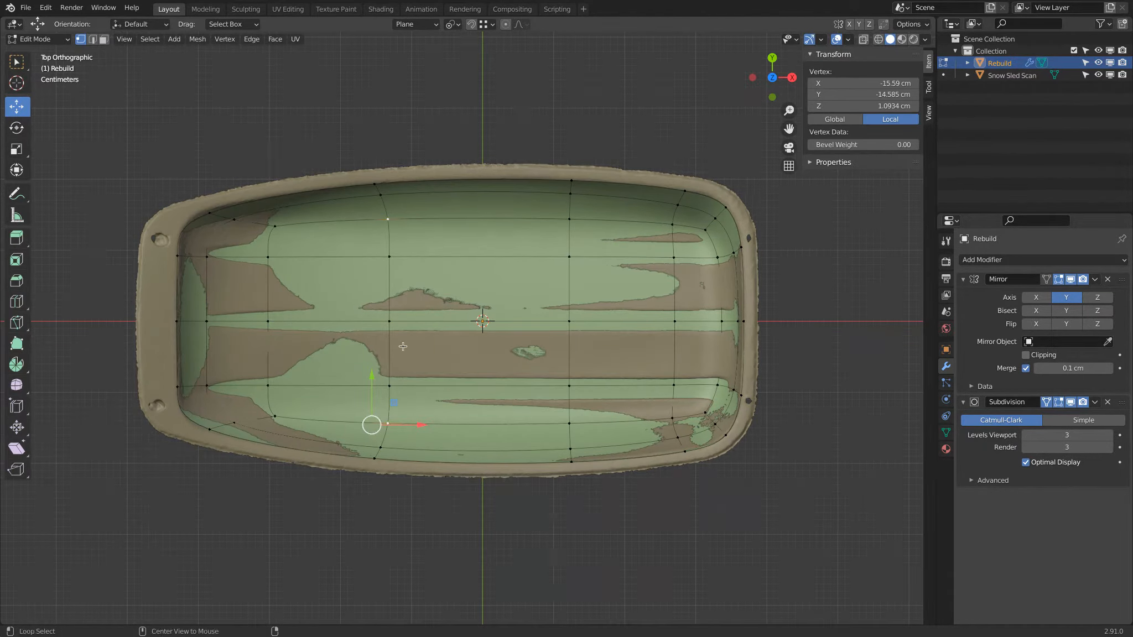
{"action": "left_click_drag", "start_coordinate": [395, 139], "coordinate": [355, 484]}
{"action": "middle_click_drag", "start_coordinate": [355, 484], "coordinate": [599, 444]}
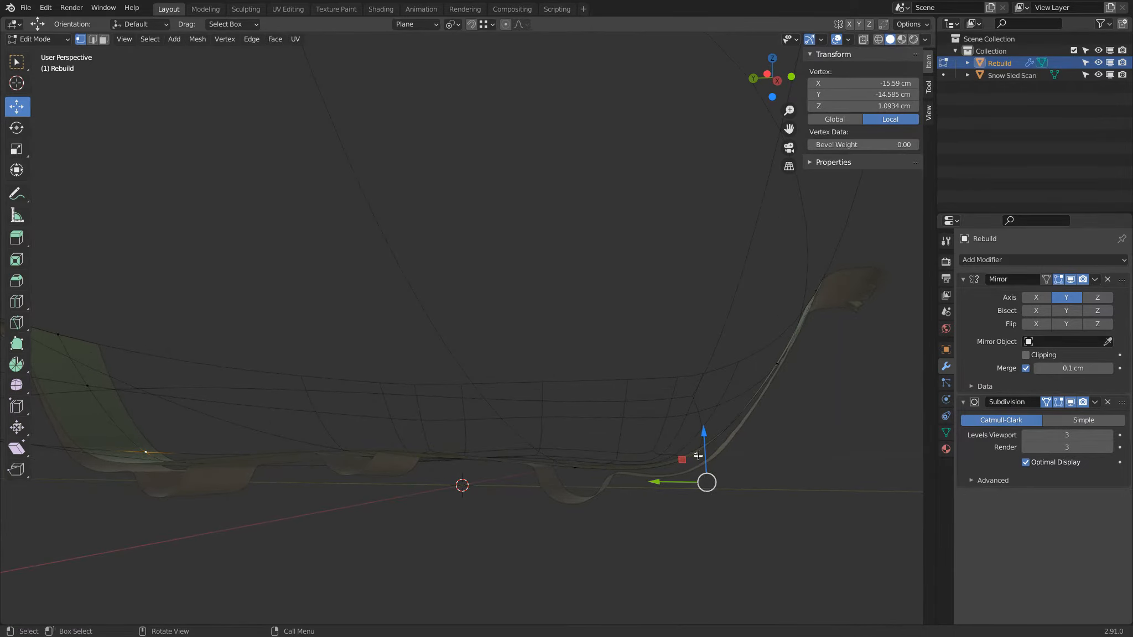
{"action": "middle_click_drag", "start_coordinate": [711, 465], "coordinate": [621, 478]}
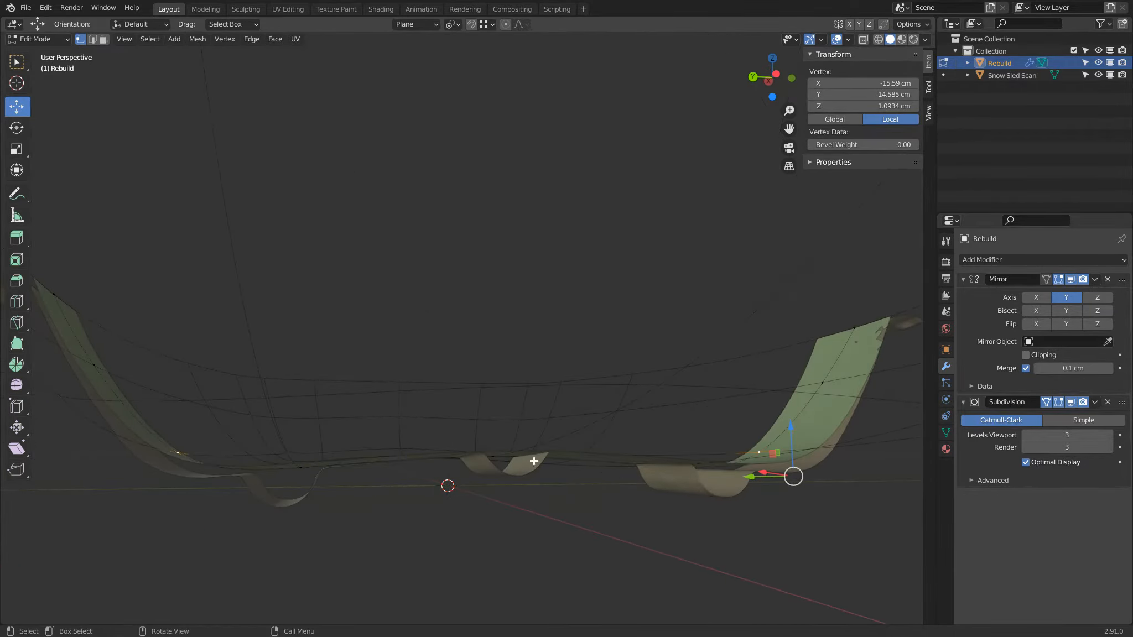
{"action": "mouse_move", "coordinate": [272, 470]}
{"action": "middle_mouse_down"}
{"action": "mouse_move", "coordinate": [185, 476]}
{"action": "mouse_move", "coordinate": [283, 470]}
{"action": "mouse_move", "coordinate": [267, 480]}
{"action": "middle_mouse_up"}
{"action": "key", "text": "KP_1"}
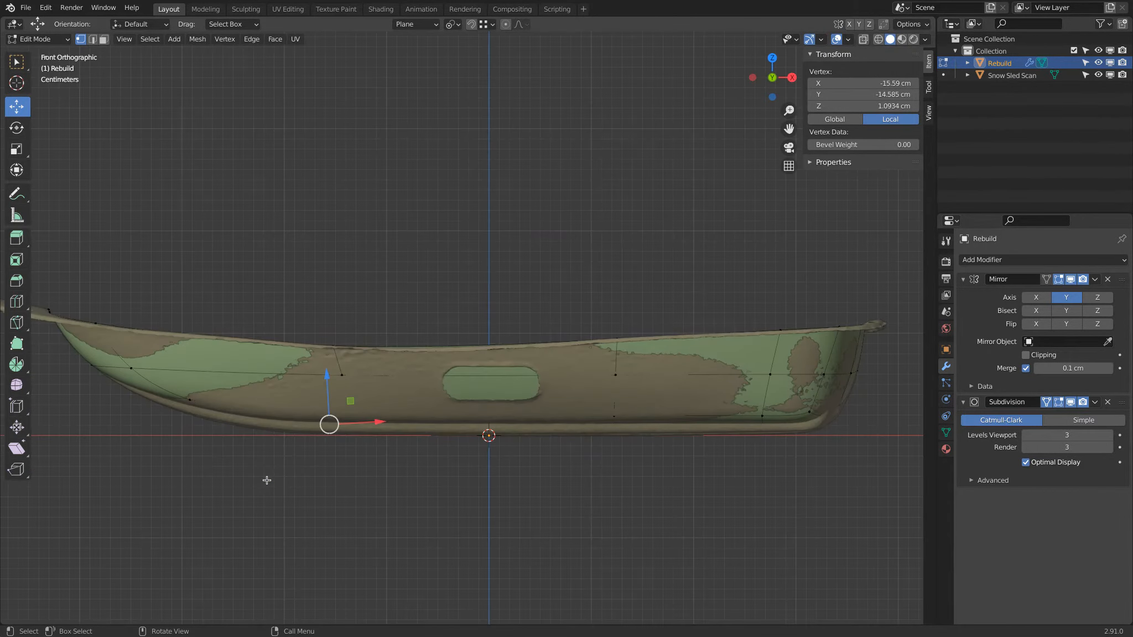
Step: Show the whole Rebuild cage unsmoothed in side view by turning off the Subdivision modifier's edit-mode display
{"action": "key", "text": "a"}
{"action": "key", "text": "alt+z"}
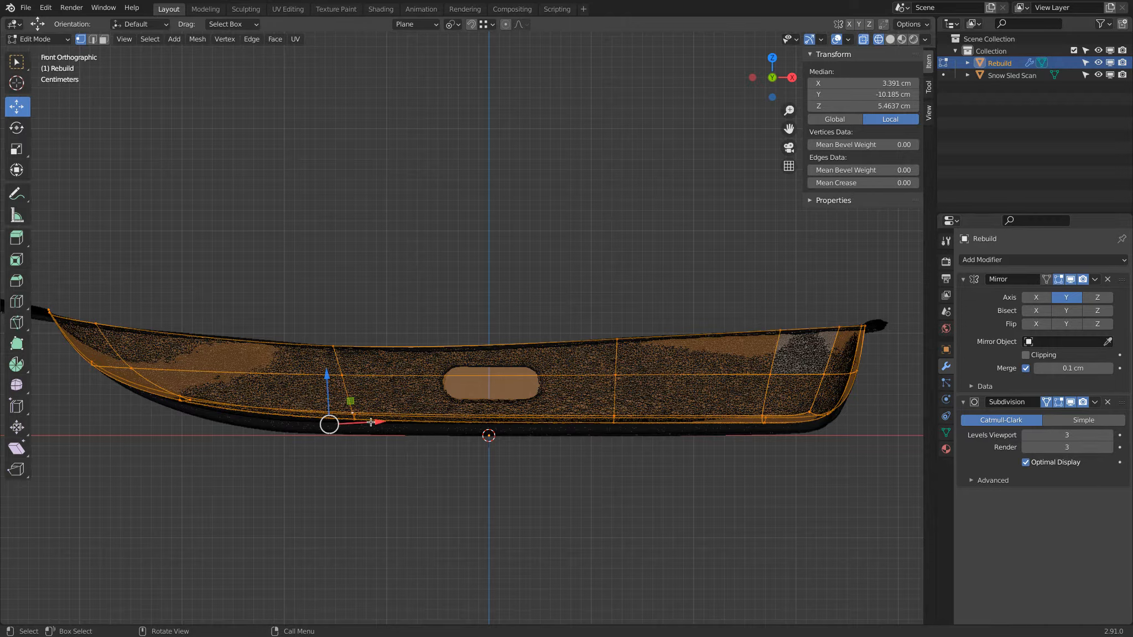
{"action": "key", "text": "z"}
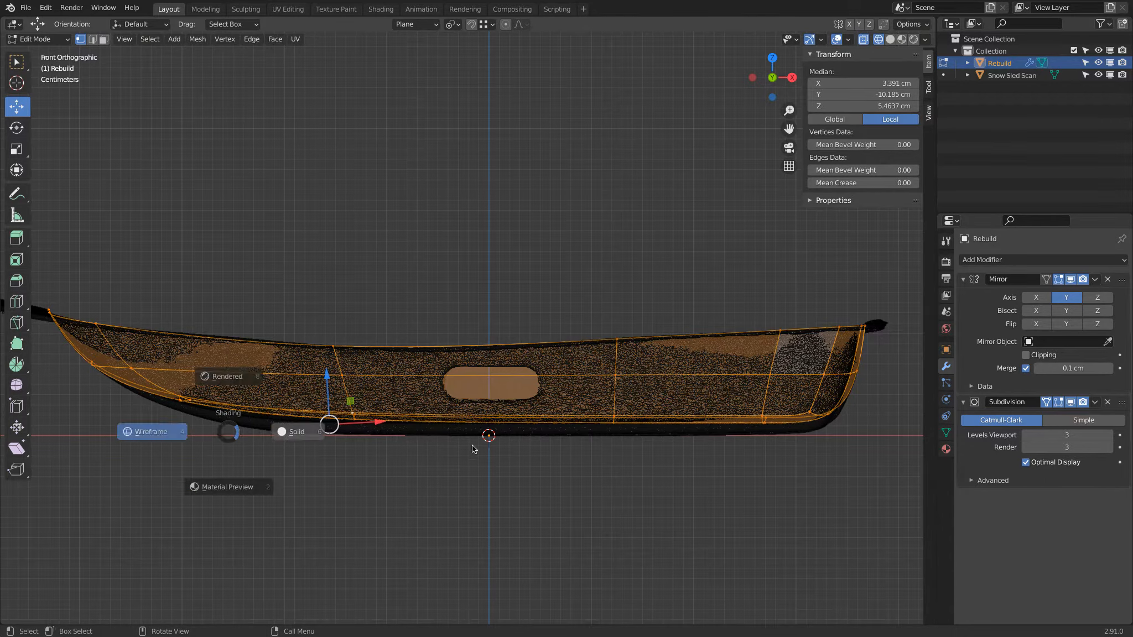
{"action": "left_click", "coordinate": [298, 459]}
{"action": "mouse_move", "coordinate": [300, 460]}
{"action": "middle_mouse_down"}
{"action": "mouse_move", "coordinate": [325, 459]}
{"action": "mouse_move", "coordinate": [334, 506]}
{"action": "middle_mouse_up"}
{"action": "left_click", "coordinate": [1058, 402]}
{"action": "key", "text": "KP_1"}
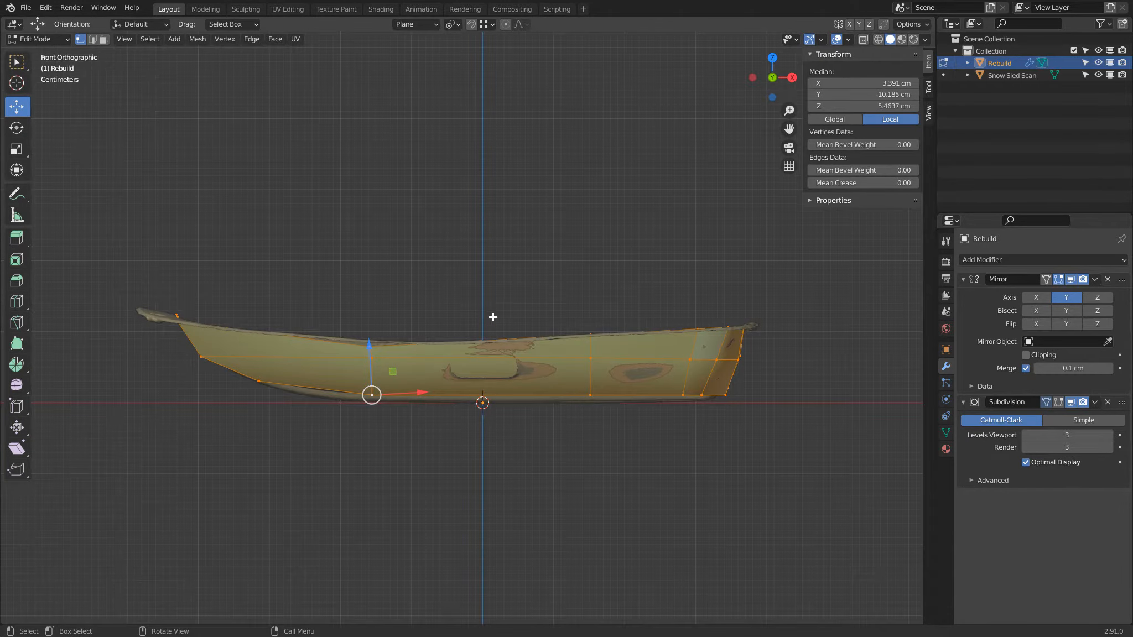
{"action": "left_click", "coordinate": [1059, 402]}
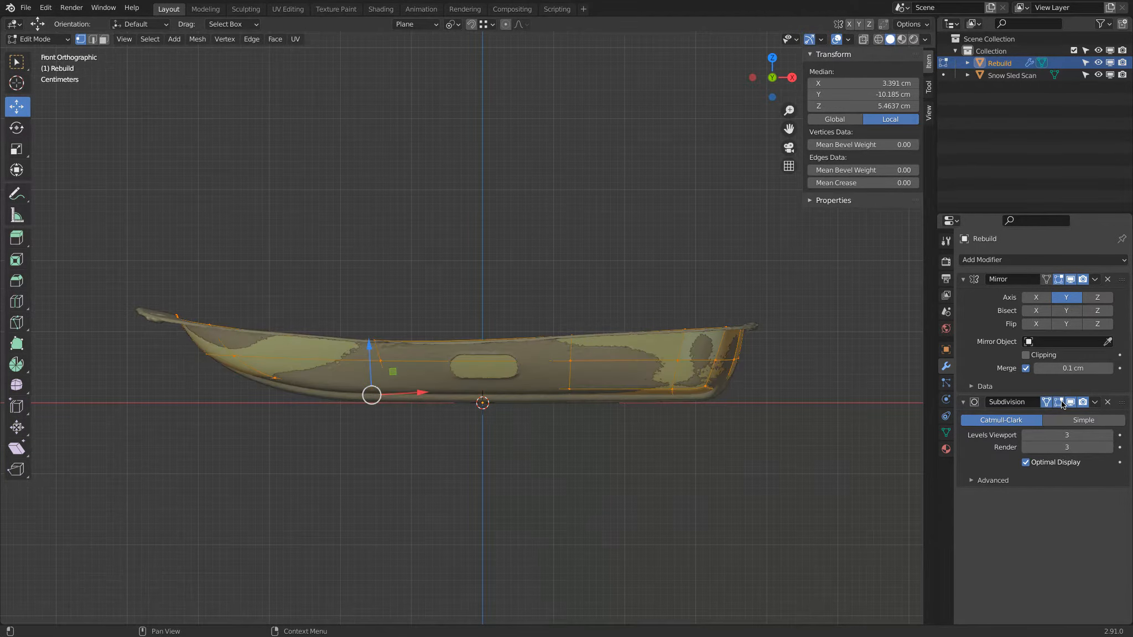
{"action": "left_click", "coordinate": [1060, 403]}
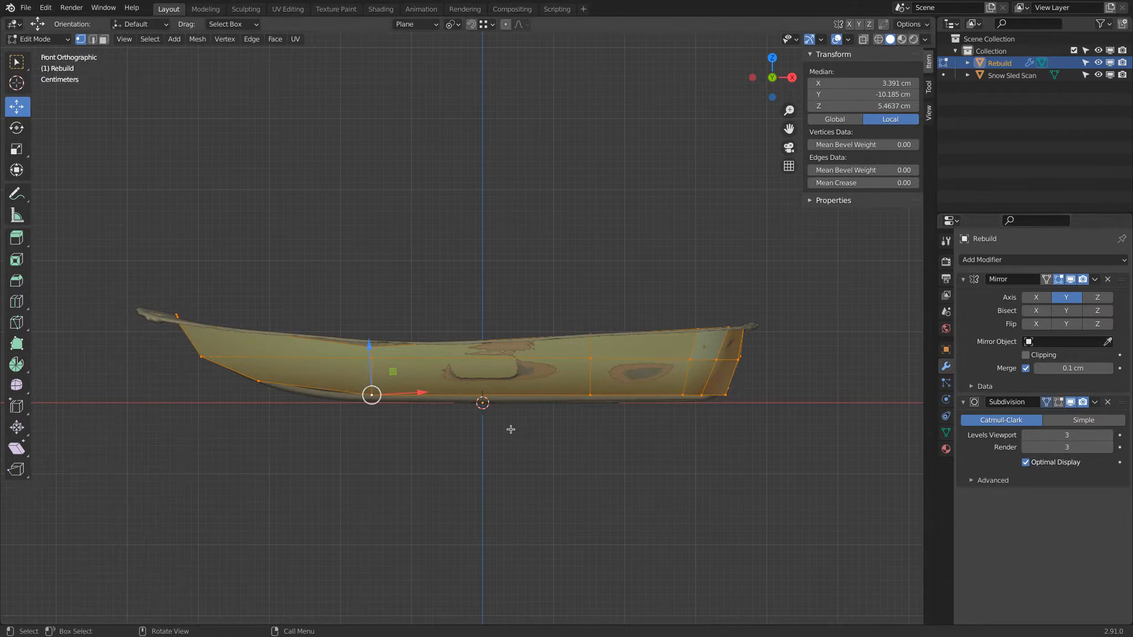
Step: Box-select the Rebuild cage's two middle cross rows in wireframe side view one after the other, and clear the selection
{"action": "key", "text": "alt+z"}
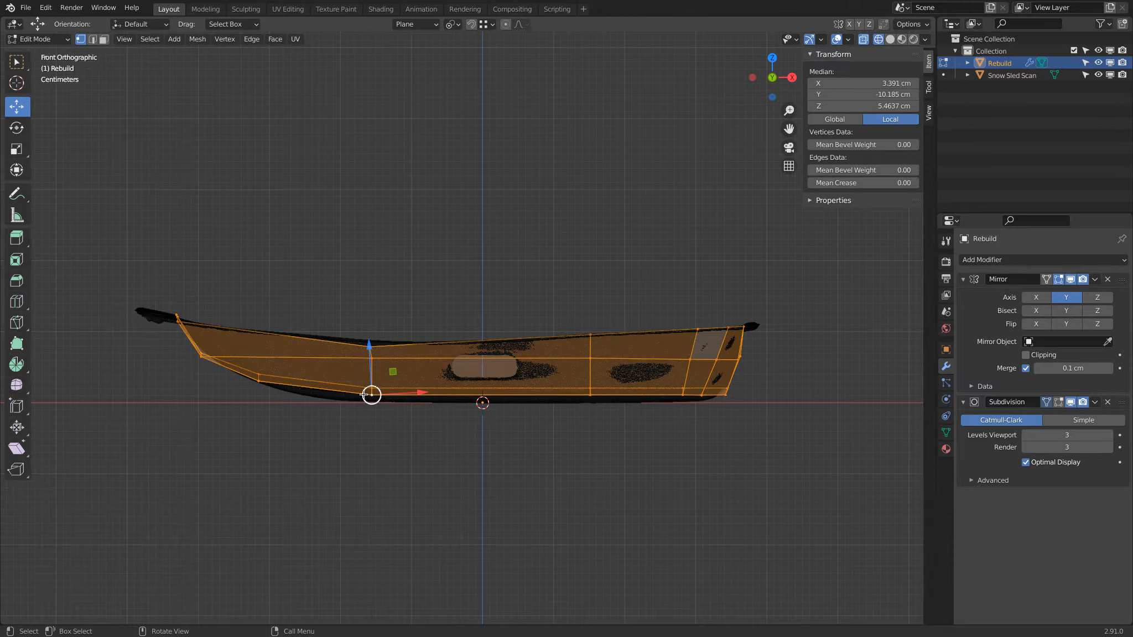
{"action": "key", "text": "alt+a"}
{"action": "key", "text": "a"}
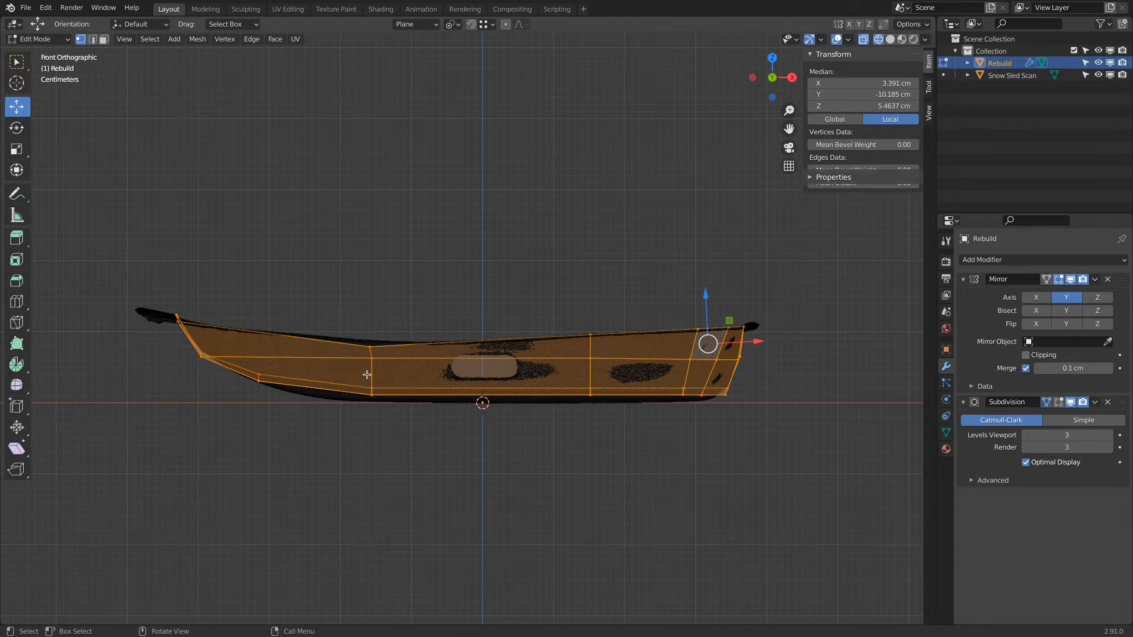
{"action": "key", "text": "b"}
{"action": "left_click_drag", "start_coordinate": [357, 321], "coordinate": [411, 468]}
{"action": "key", "text": "alt+a"}
{"action": "key", "text": "b"}
{"action": "left_click_drag", "start_coordinate": [333, 306], "coordinate": [429, 442]}
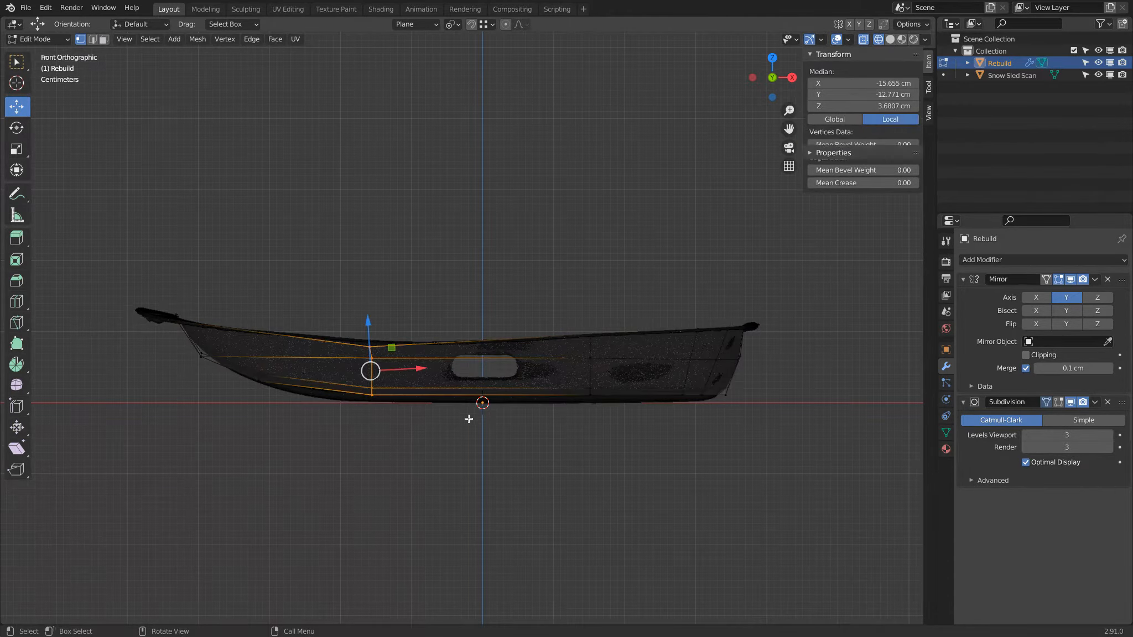
{"action": "key", "text": "b"}
{"action": "left_click_drag", "start_coordinate": [552, 289], "coordinate": [627, 457]}
{"action": "key", "text": "alt+a"}
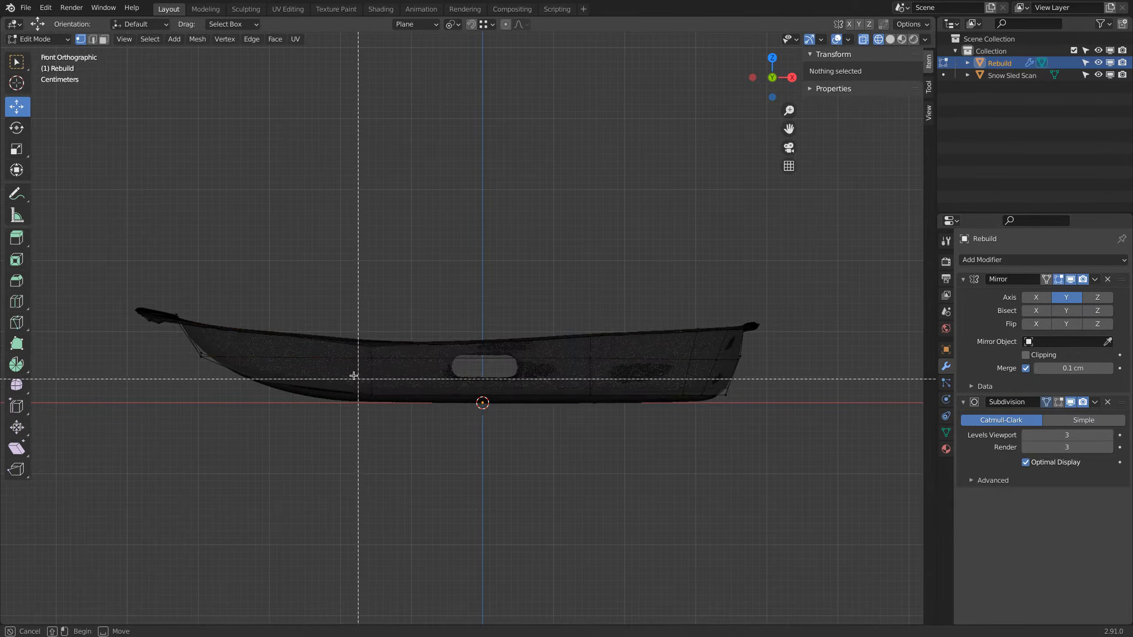
Step: Box-select the cage's bottom vertices from the middle to the rear corner, plus those under the curved front
{"action": "left_click_drag", "start_coordinate": [351, 374], "coordinate": [635, 423]}
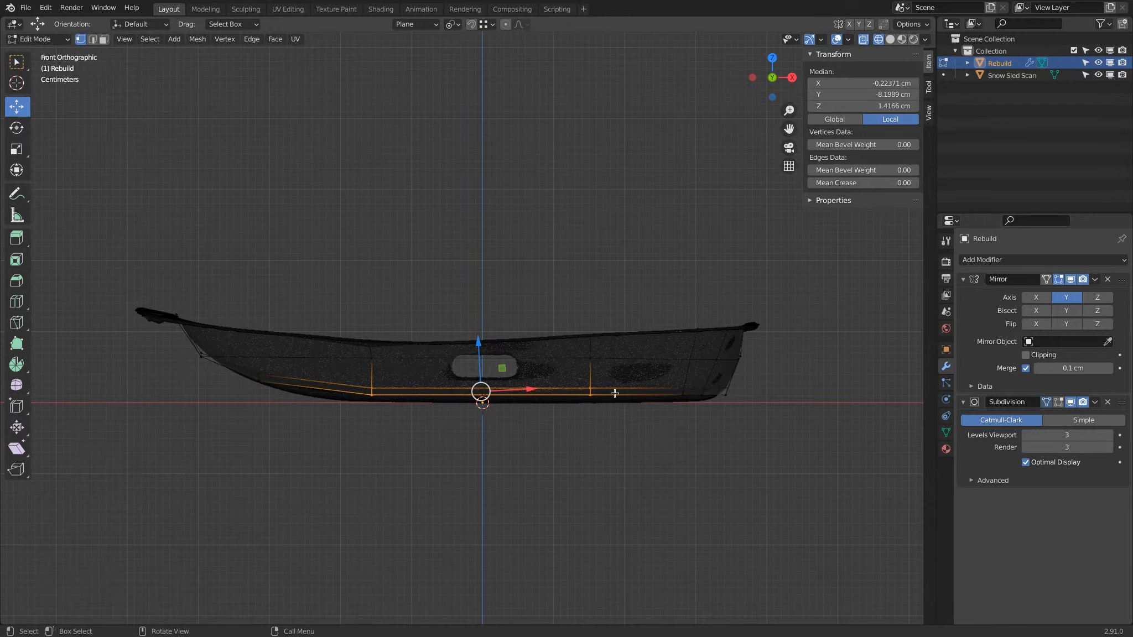
{"action": "left_click_drag", "start_coordinate": [666, 380], "coordinate": [771, 417], "text": "shift"}
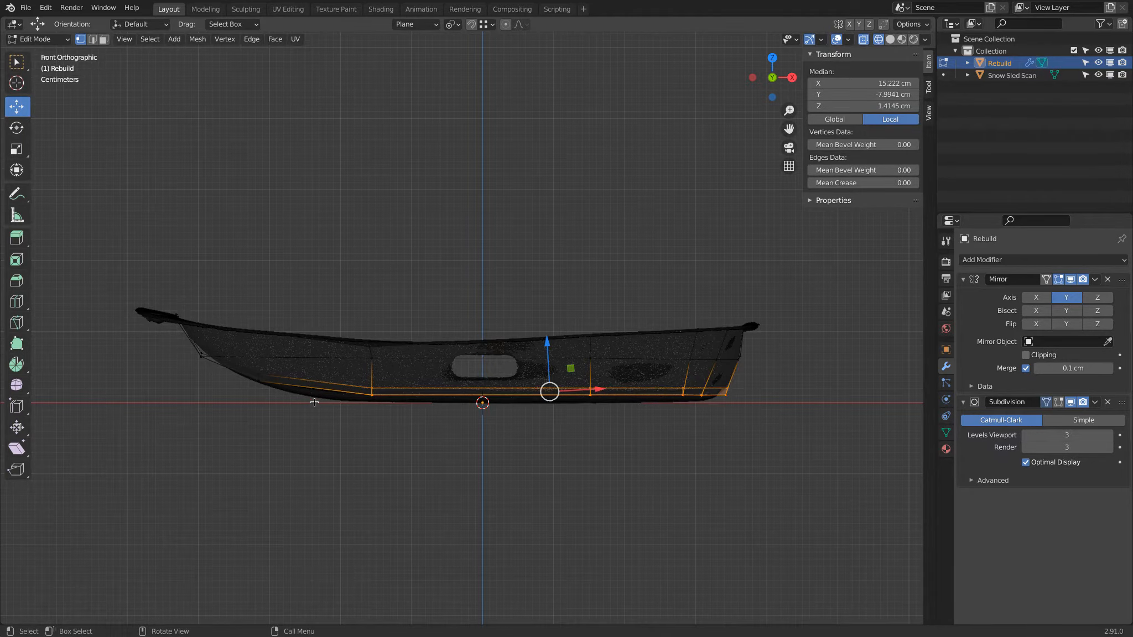
{"action": "key", "text": "b"}
{"action": "left_click_drag", "start_coordinate": [245, 369], "coordinate": [270, 398]}
Step: Select only the lower cage vertices under the sled's curved front end in wireframe and return to solid shading
{"action": "key", "text": "a"}
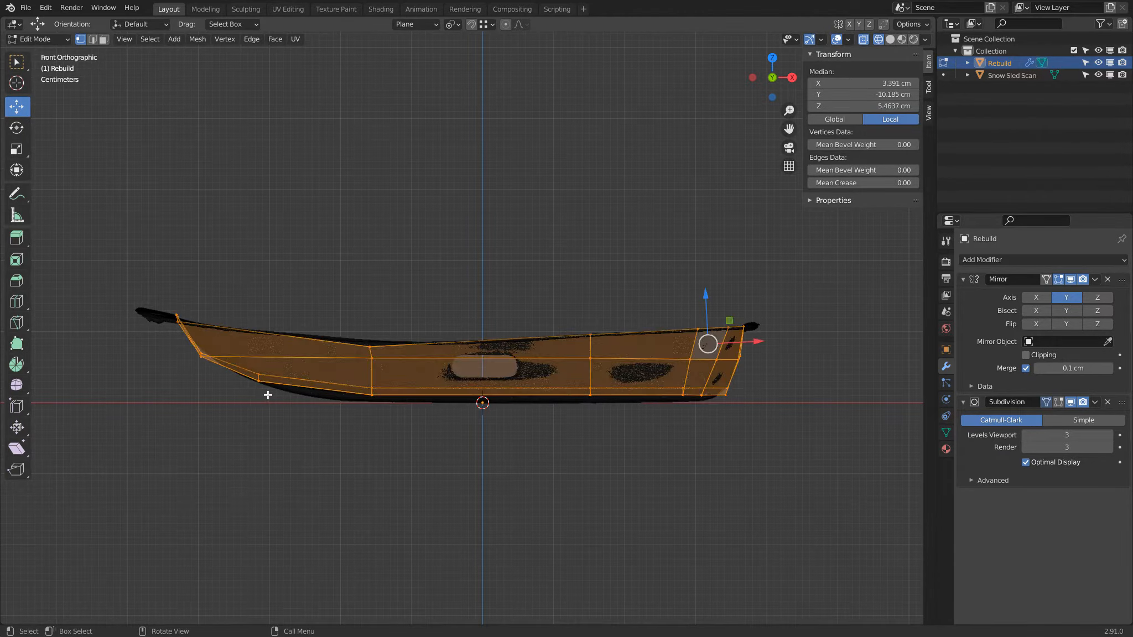
{"action": "key", "text": "a"}
{"action": "key", "text": "b"}
{"action": "left_click_drag", "start_coordinate": [247, 358], "coordinate": [273, 388]}
{"action": "key", "text": "z"}
{"action": "left_click", "coordinate": [387, 394]}
Step: Turn the Subdivision modifier's edit-mode display back on and move the selected front vertices rearward and down to about X -26.96 cm, Z 2.15 cm
{"action": "middle_click_drag", "start_coordinate": [337, 377], "coordinate": [347, 332]}
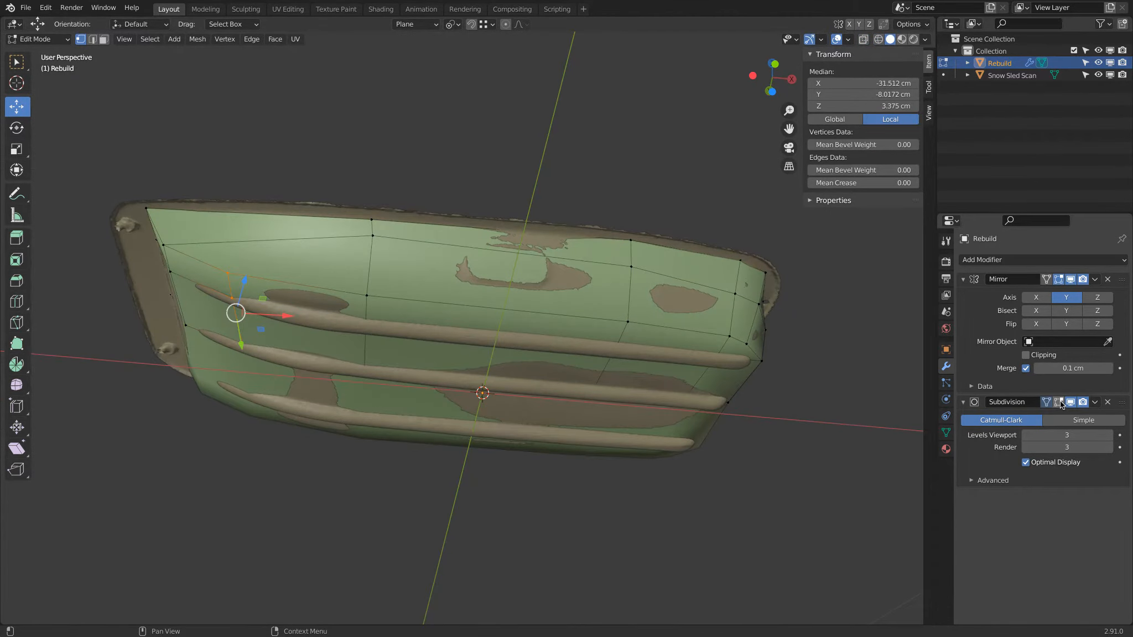
{"action": "left_click", "coordinate": [1045, 402]}
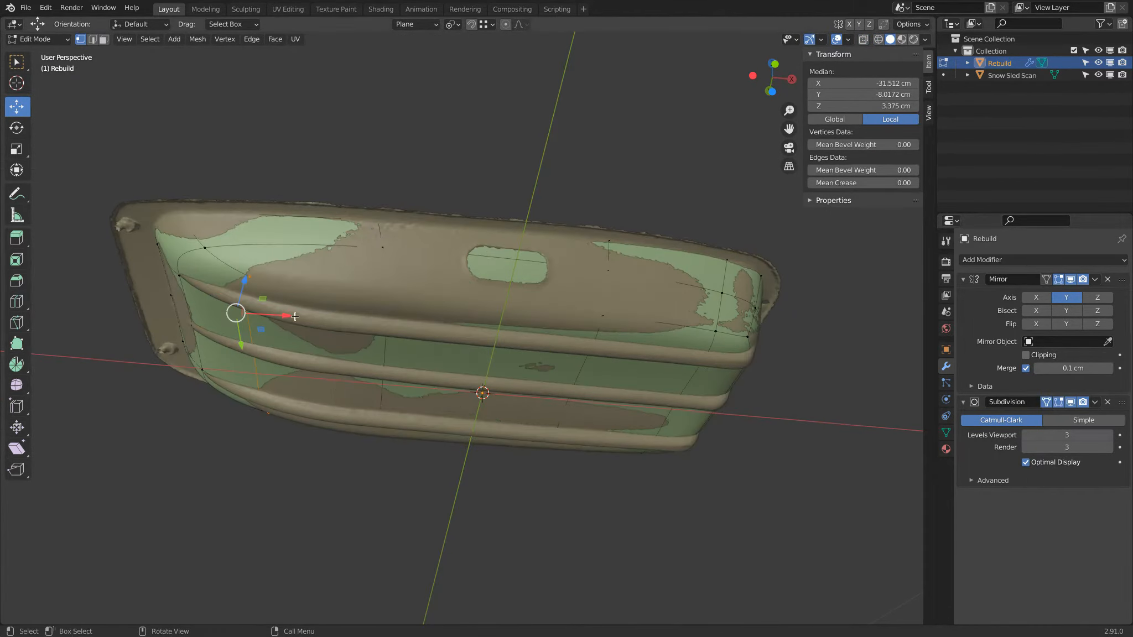
{"action": "left_click_drag", "start_coordinate": [290, 316], "coordinate": [266, 287]}
{"action": "left_click_drag", "start_coordinate": [301, 322], "coordinate": [323, 323]}
{"action": "left_click_drag", "start_coordinate": [280, 288], "coordinate": [280, 293]}
Step: Check the smoothed Rebuild profile against the scan in Object Mode, in wireframe and solid shading, from the side and from below
{"action": "key", "text": "KP_1"}
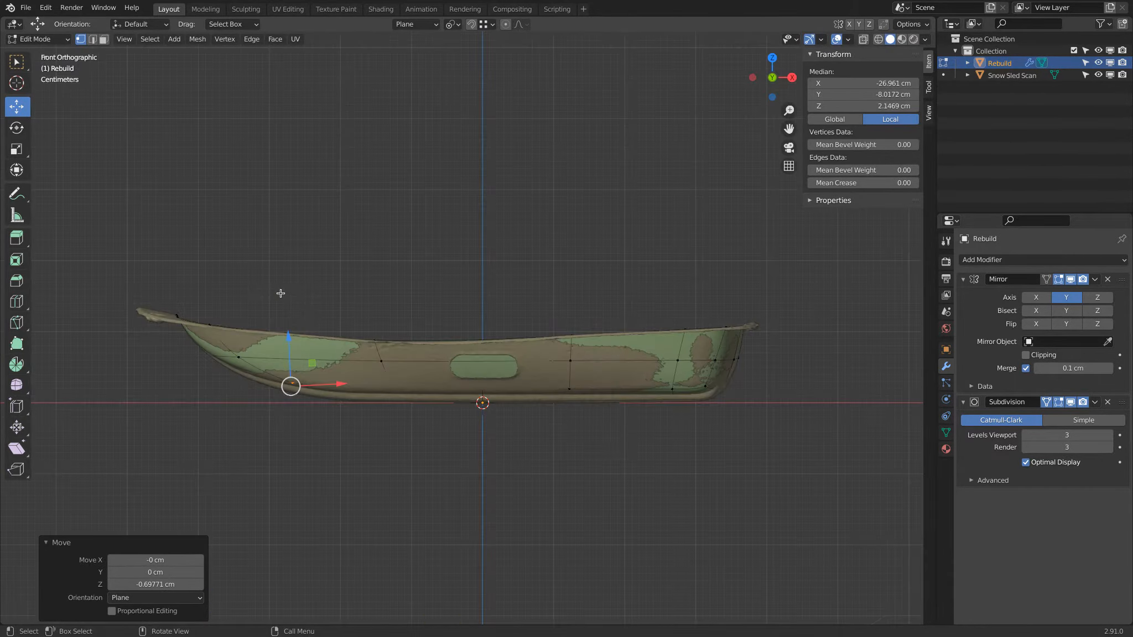
{"action": "key", "text": "Tab"}
{"action": "key", "text": "z"}
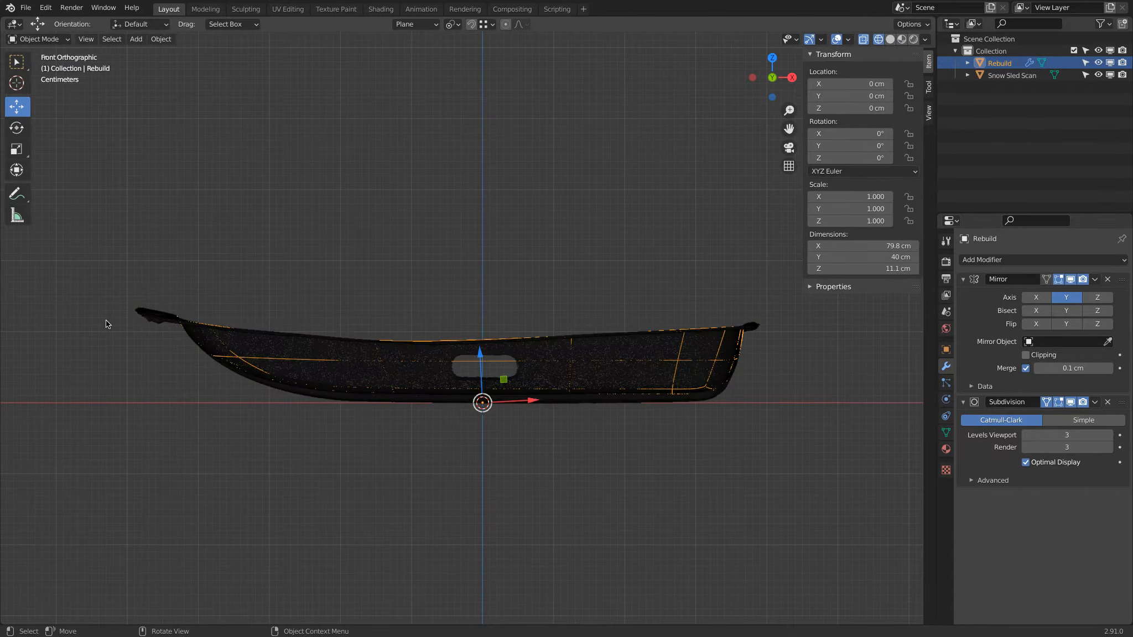
{"action": "key", "text": "z"}
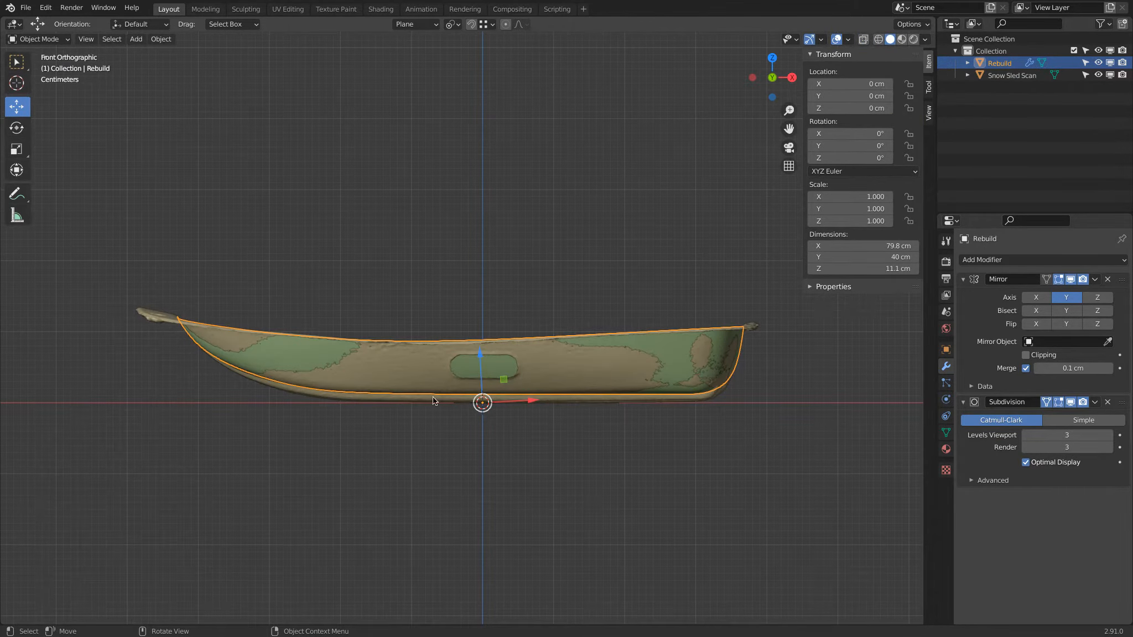
{"action": "middle_click_drag", "start_coordinate": [371, 396], "coordinate": [383, 330]}
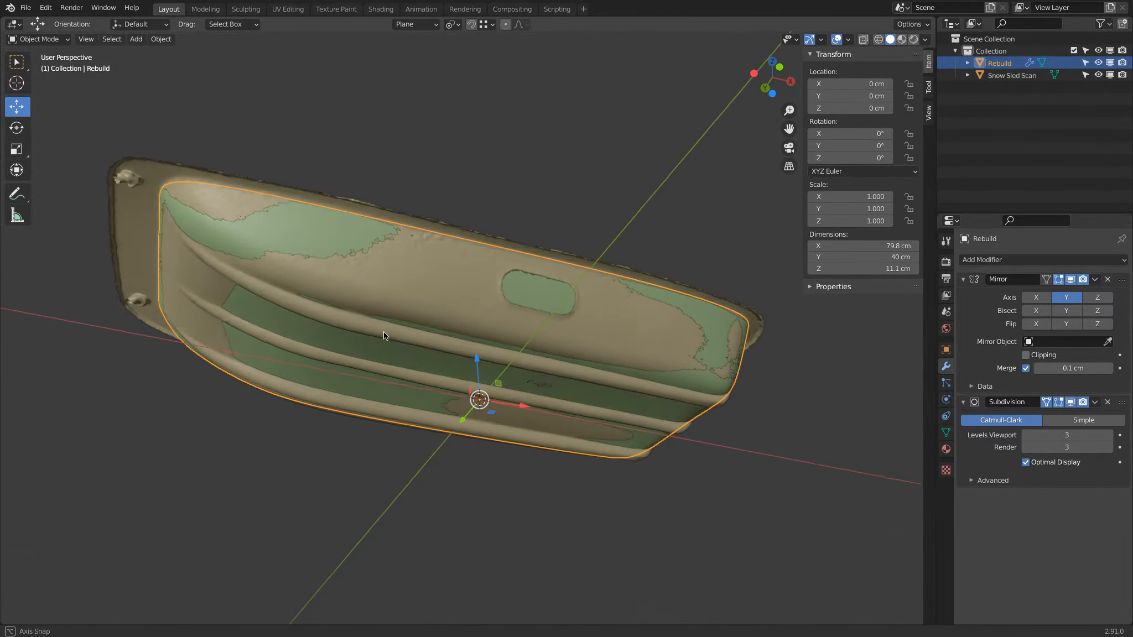
Step: Isolate a cross-section slice of the sled's front third, then lower the selected vertices about 0.38 cm and shift them 0.16 cm along X
{"action": "key", "text": "Tab"}
{"action": "key", "text": "KP_7"}
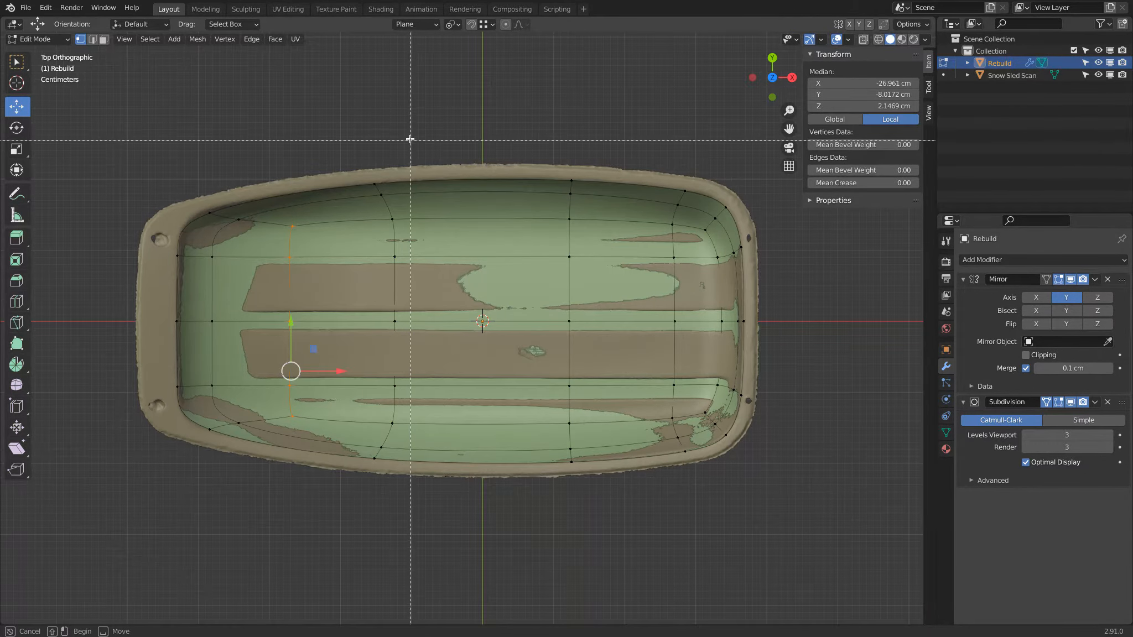
{"action": "left_click_drag", "start_coordinate": [407, 136], "coordinate": [275, 538]}
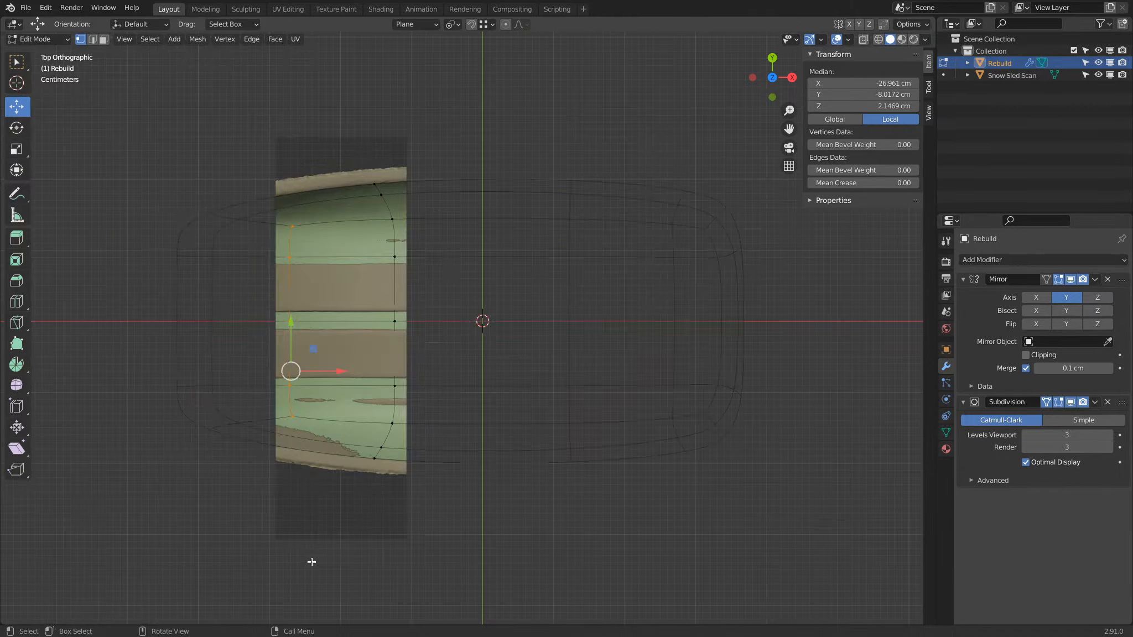
{"action": "middle_click_drag", "start_coordinate": [311, 561], "coordinate": [299, 398]}
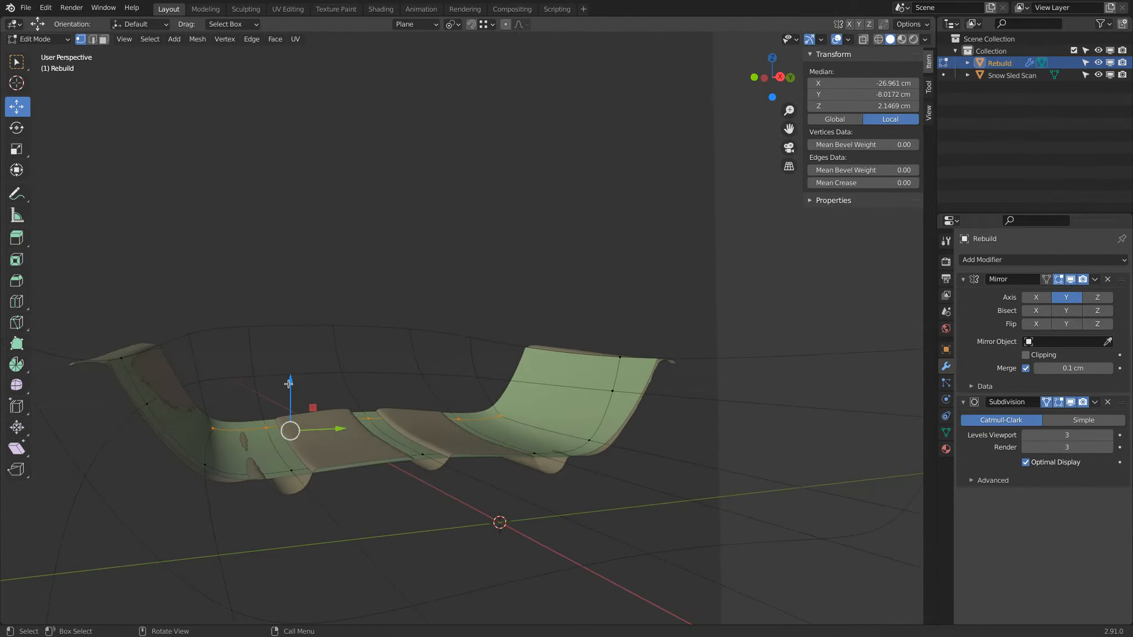
{"action": "left_click_drag", "start_coordinate": [290, 384], "coordinate": [291, 389]}
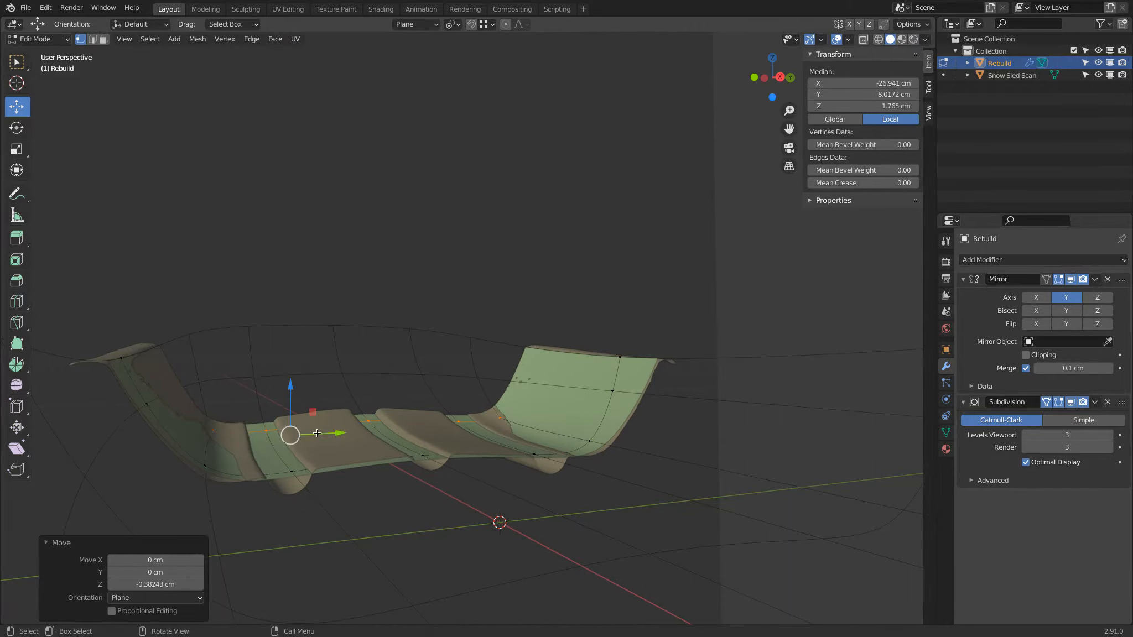
{"action": "middle_click_drag", "start_coordinate": [311, 433], "coordinate": [244, 440]}
{"action": "left_click_drag", "start_coordinate": [208, 440], "coordinate": [211, 441]}
{"action": "middle_click_drag", "start_coordinate": [211, 441], "coordinate": [198, 469]}
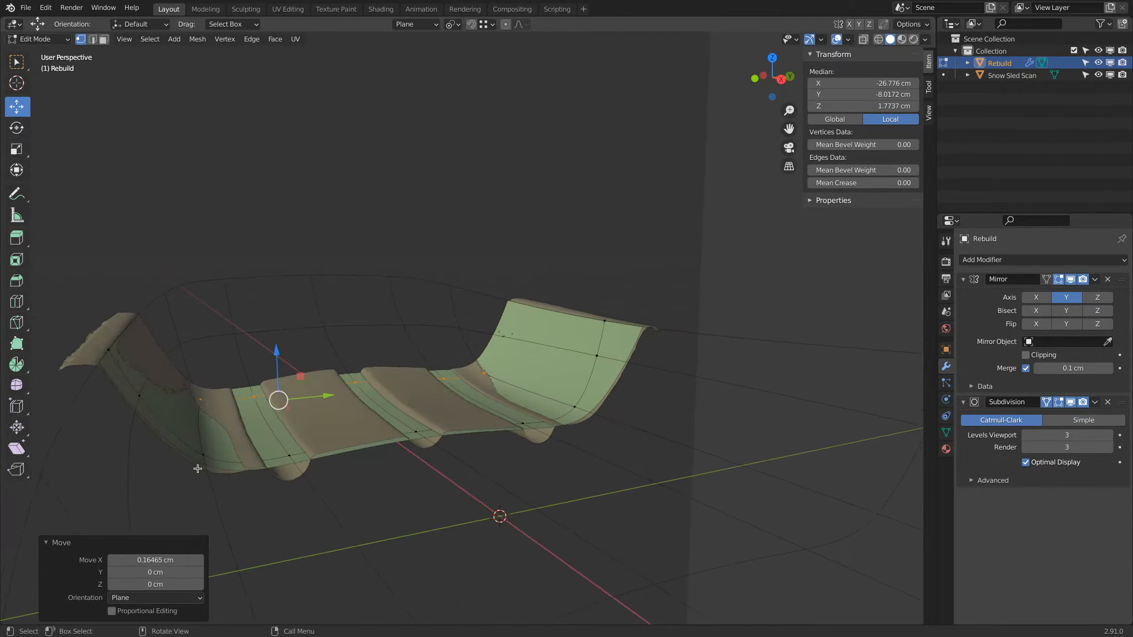
Step: Remove the view clipping and examine the full Rebuild mesh against the scan's front curve in wireframe side view
{"action": "key", "text": "KP_1"}
{"action": "key", "text": "KP_7"}
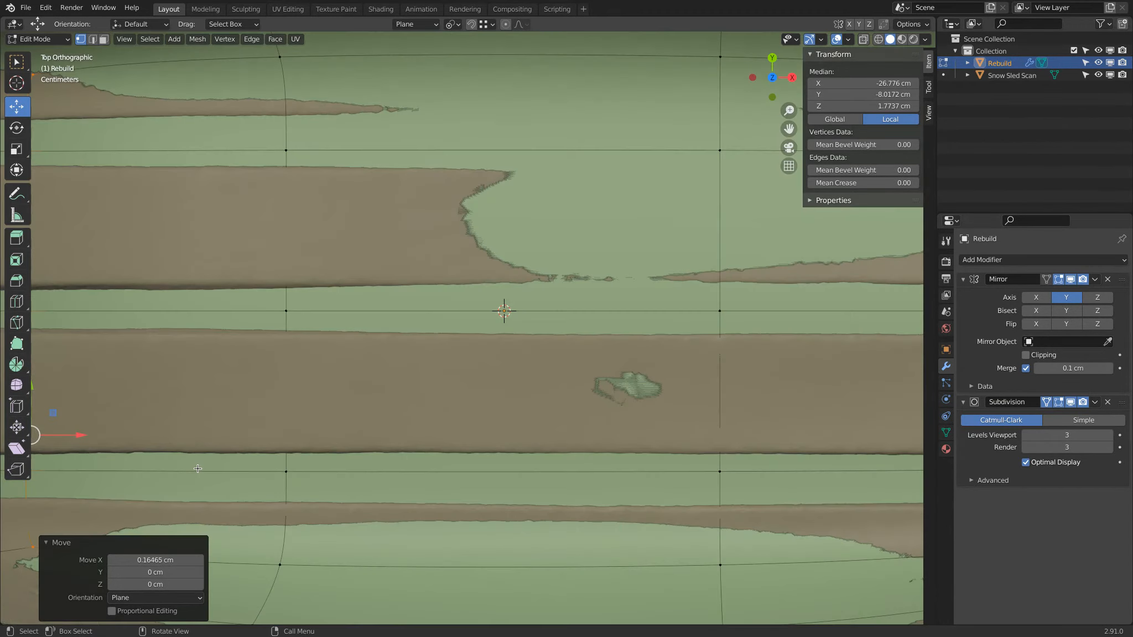
{"action": "scroll", "coordinate": [257, 434], "scroll_direction": "down", "scroll_amount": 4}
{"action": "middle_click_drag", "start_coordinate": [265, 415], "coordinate": [381, 412], "text": "shift"}
{"action": "middle_click_drag", "start_coordinate": [382, 412], "coordinate": [390, 273]}
{"action": "key", "text": "KP_1"}
{"action": "key", "text": "z"}
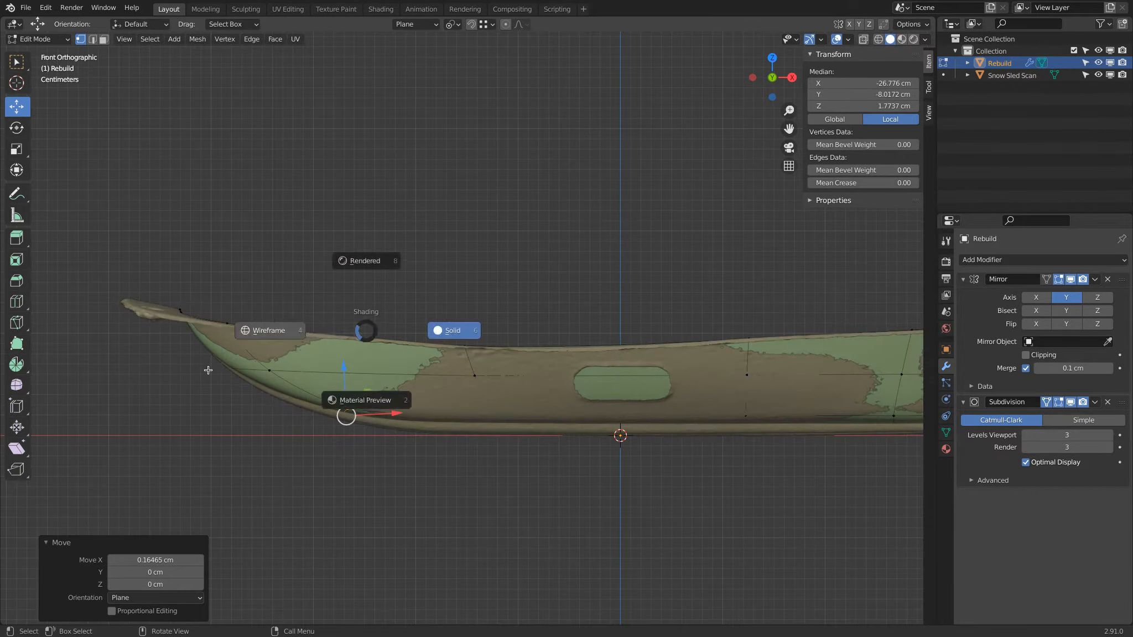
{"action": "left_click", "coordinate": [207, 369]}
{"action": "key", "text": "a"}
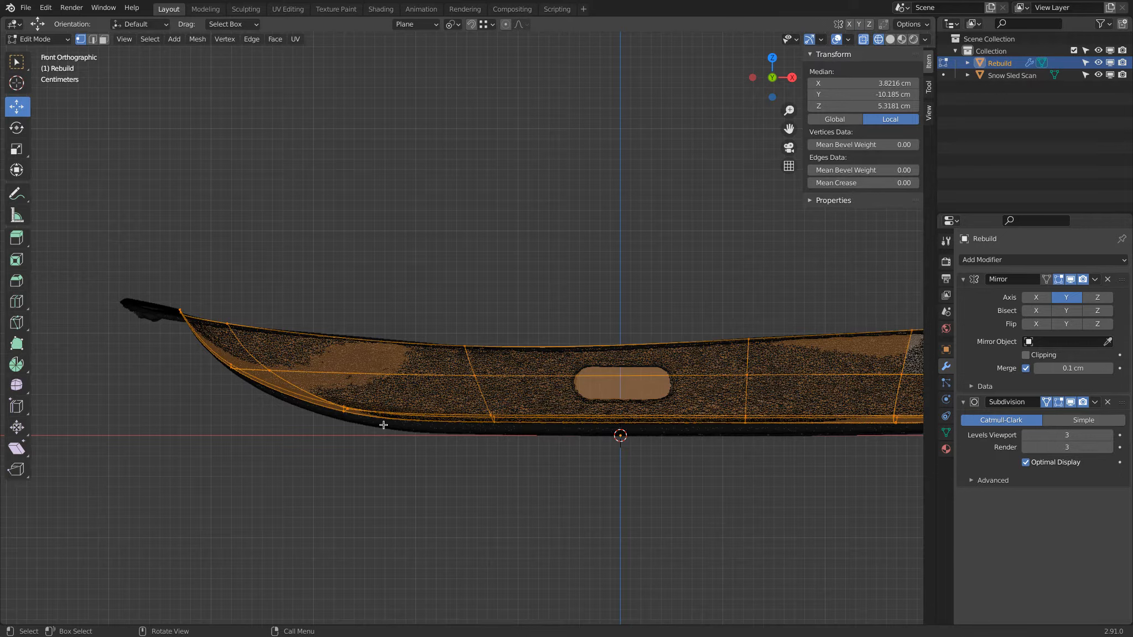
{"action": "key", "text": "alt+a"}
{"action": "left_click", "coordinate": [345, 409]}
{"action": "key", "text": "g"}
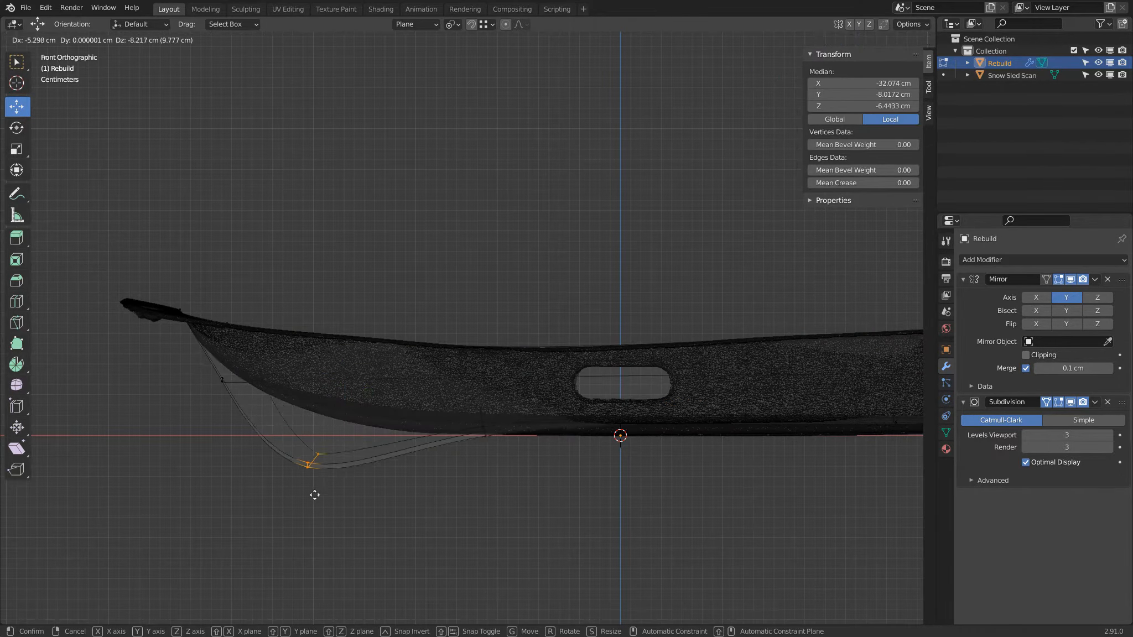
{"action": "key", "text": "Escape"}
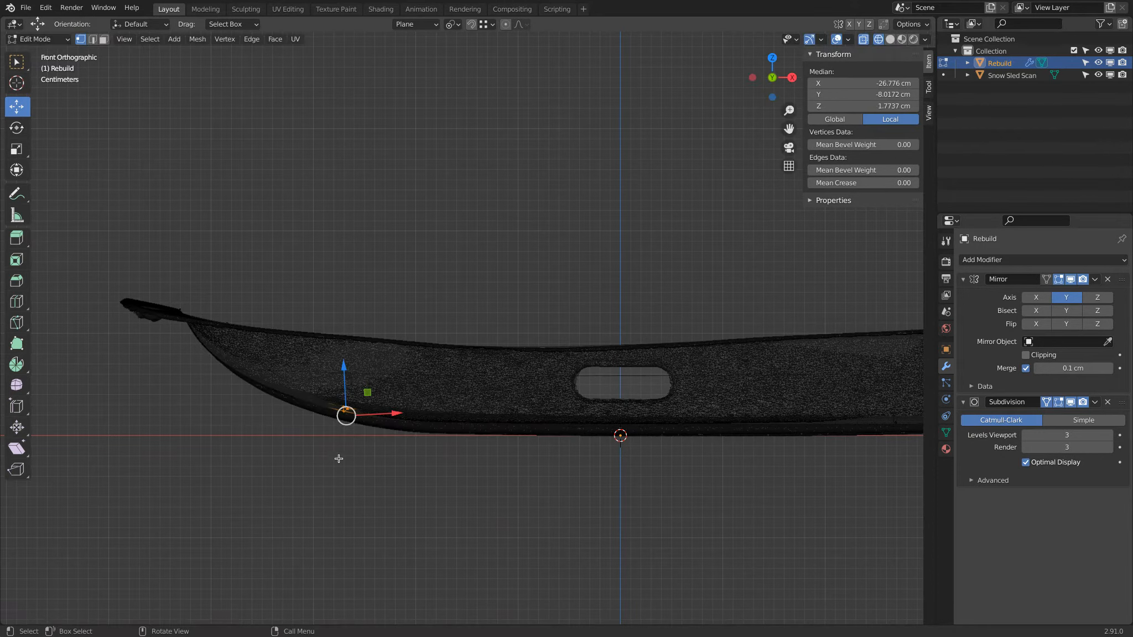
{"action": "left_click", "coordinate": [306, 376], "text": "alt"}
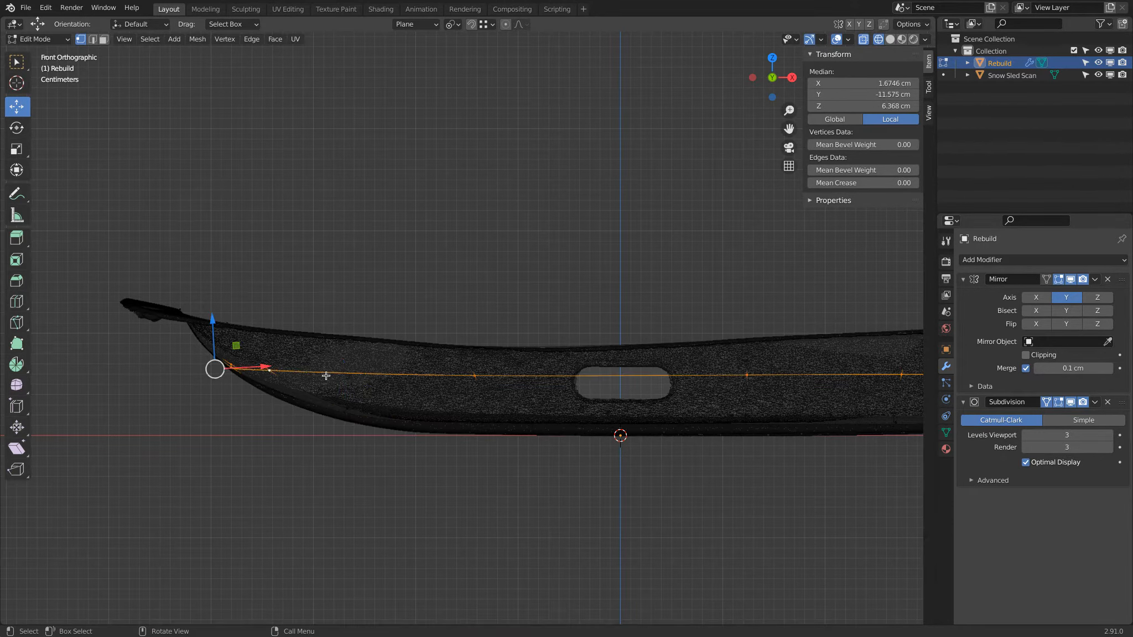
{"action": "key", "text": "a"}
{"action": "key", "text": "a"}
{"action": "left_click_drag", "start_coordinate": [213, 352], "coordinate": [299, 382]}
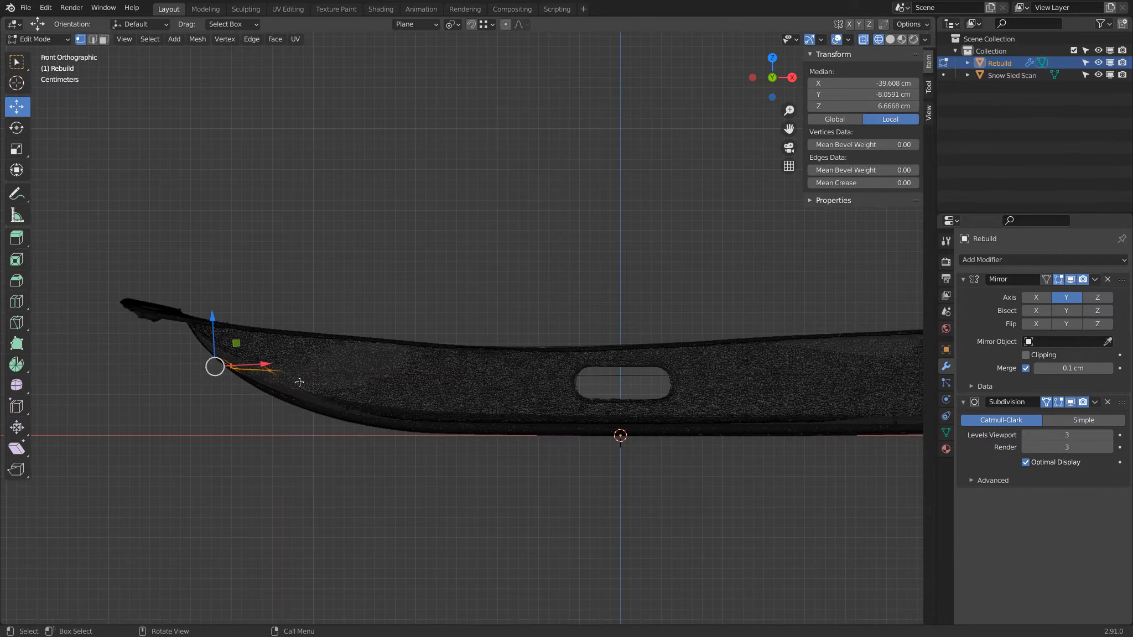
{"action": "key", "text": "g"}
{"action": "key", "text": "Escape"}
Step: Move the two mid-height side-wall vertices on either side of the sled's middle about 0.34 cm outward along negative Y
{"action": "key", "text": "a"}
{"action": "key", "text": "KP_3"}
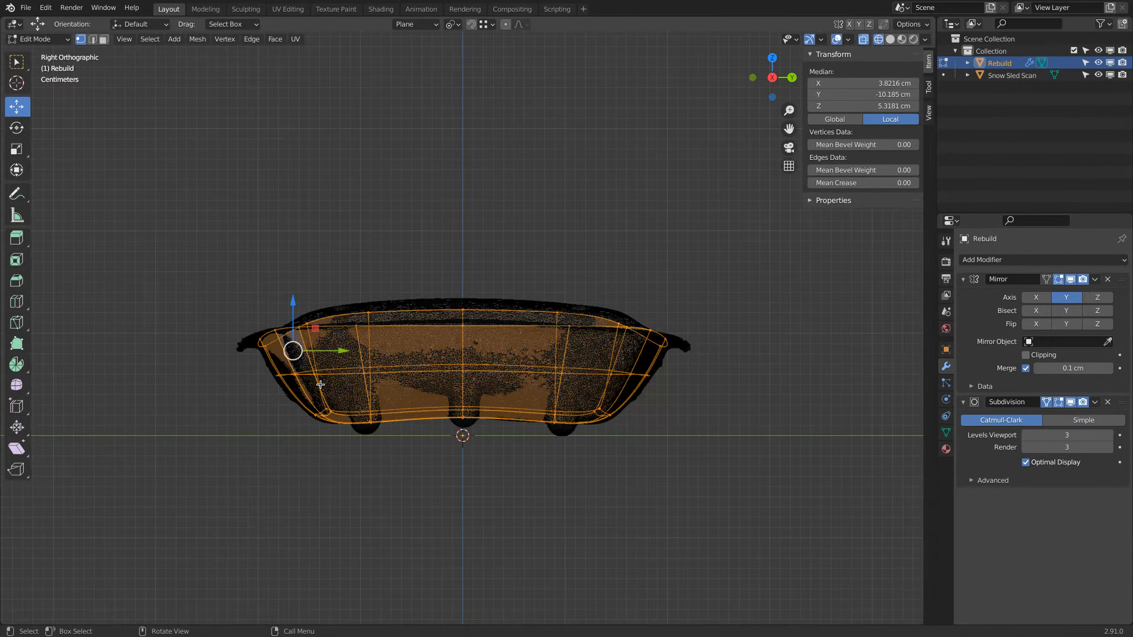
{"action": "key", "text": "shift+z"}
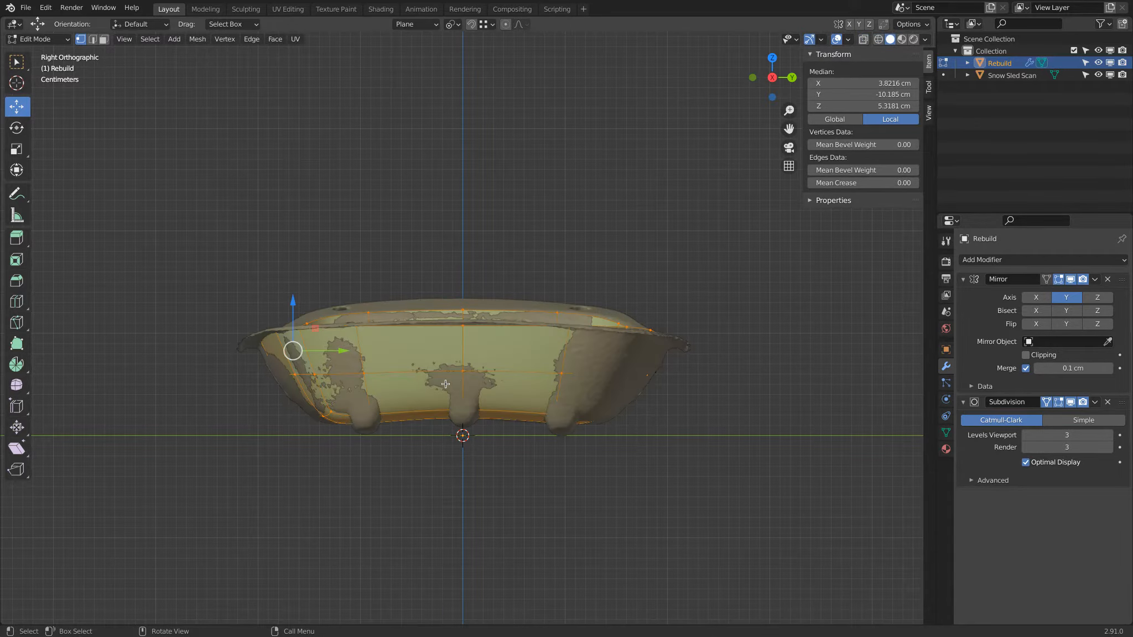
{"action": "middle_click_drag", "start_coordinate": [613, 384], "coordinate": [447, 388]}
{"action": "left_click", "coordinate": [313, 284]}
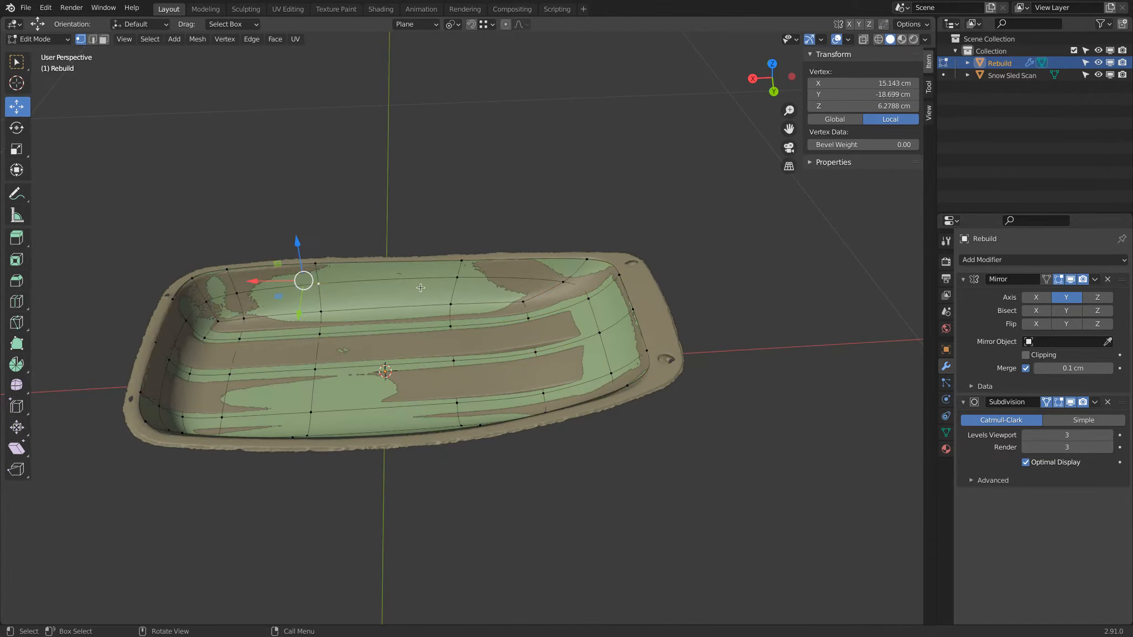
{"action": "left_click", "coordinate": [458, 282], "text": "shift"}
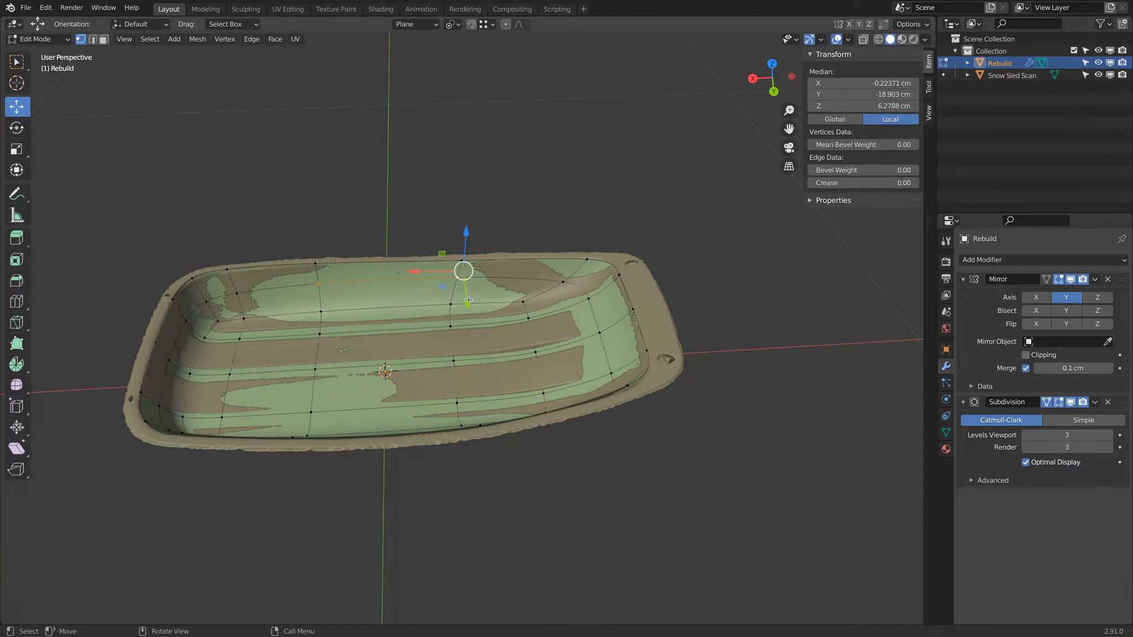
{"action": "left_click_drag", "start_coordinate": [468, 303], "coordinate": [467, 298]}
Step: Examine the Rebuild mesh against the scan from above, from the front and in perspective, checking individual rim vertices
{"action": "middle_click_drag", "start_coordinate": [468, 298], "coordinate": [541, 316]}
{"action": "key", "text": "KP_7"}
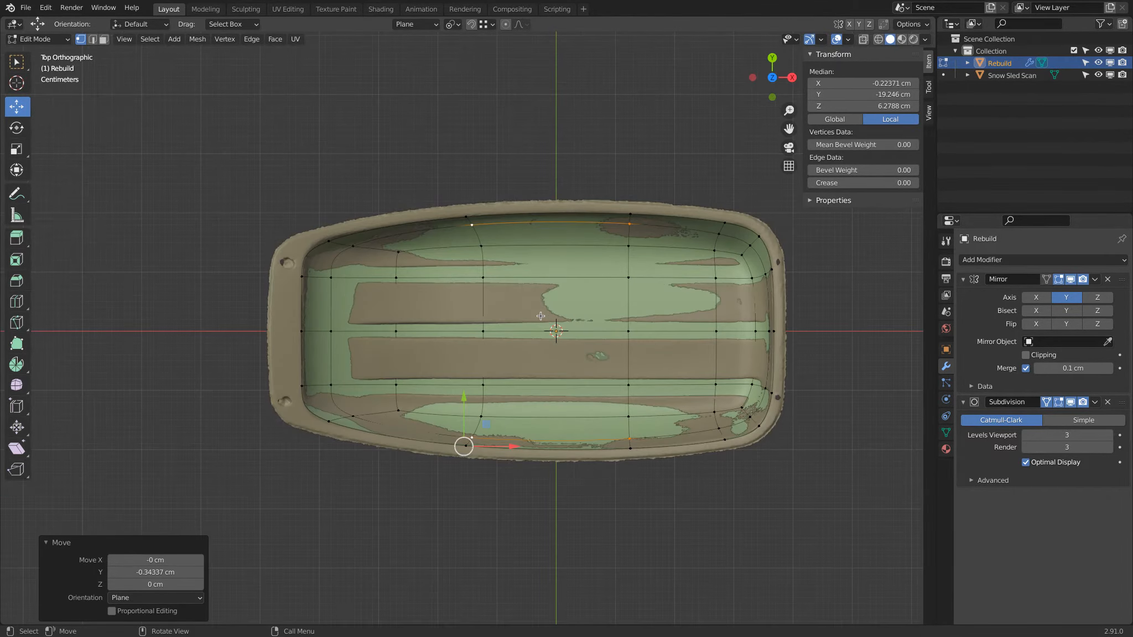
{"action": "key", "text": "KP_1"}
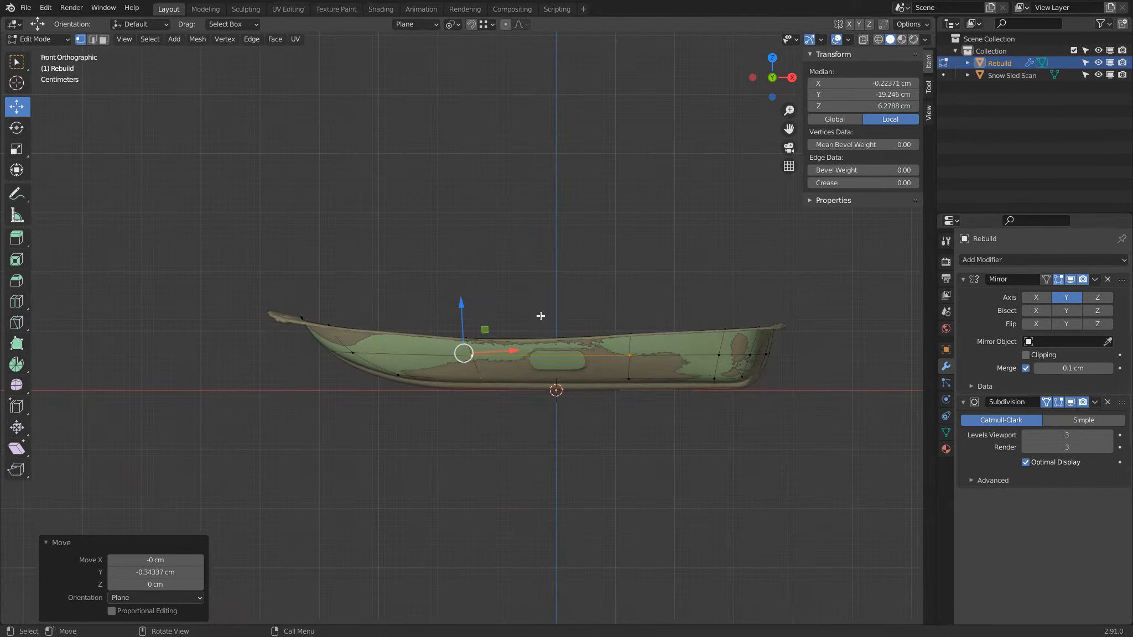
{"action": "middle_click_drag", "start_coordinate": [540, 316], "coordinate": [498, 428]}
{"action": "left_click", "coordinate": [568, 424]}
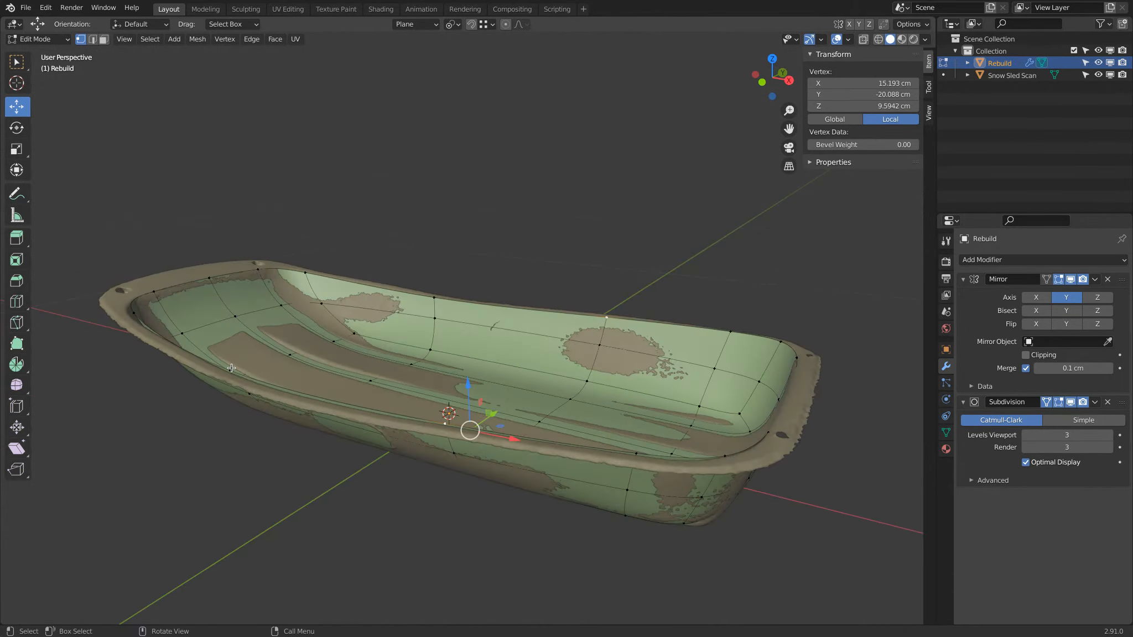
{"action": "left_click", "coordinate": [133, 319]}
{"action": "left_click", "coordinate": [158, 294]}
{"action": "key", "text": "KP_7"}
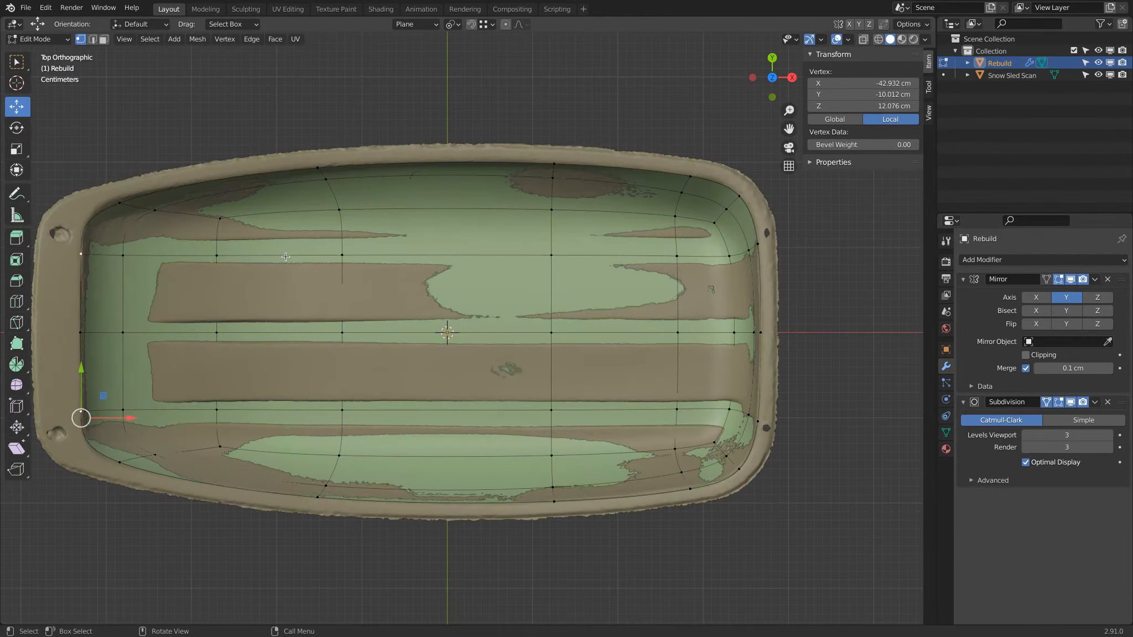
{"action": "scroll", "coordinate": [262, 247], "scroll_direction": "down", "scroll_amount": 1}
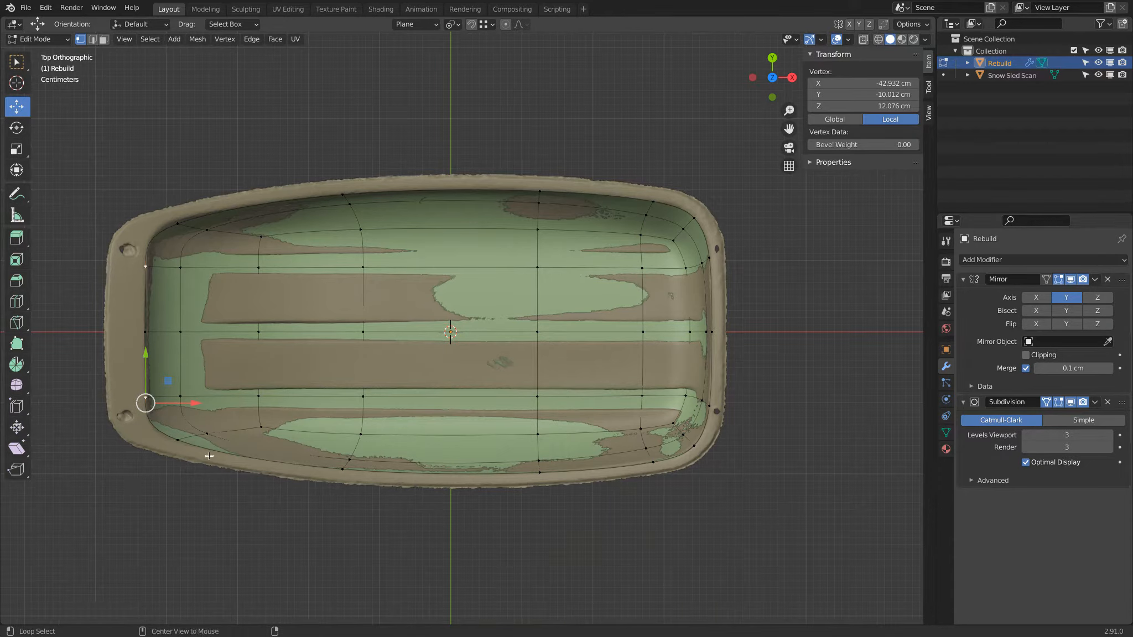
Step: Extrude the Rebuild mesh's entire upper rim loop in place without moving it
{"action": "left_click", "coordinate": [257, 455], "text": "alt"}
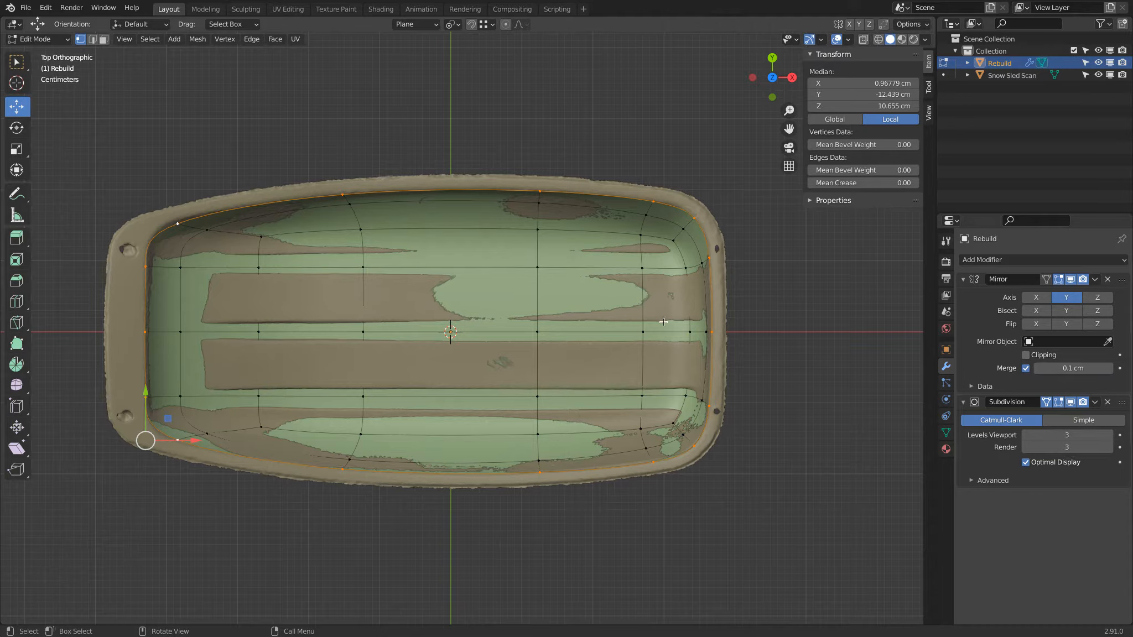
{"action": "key", "text": "e"}
{"action": "key", "text": "Escape"}
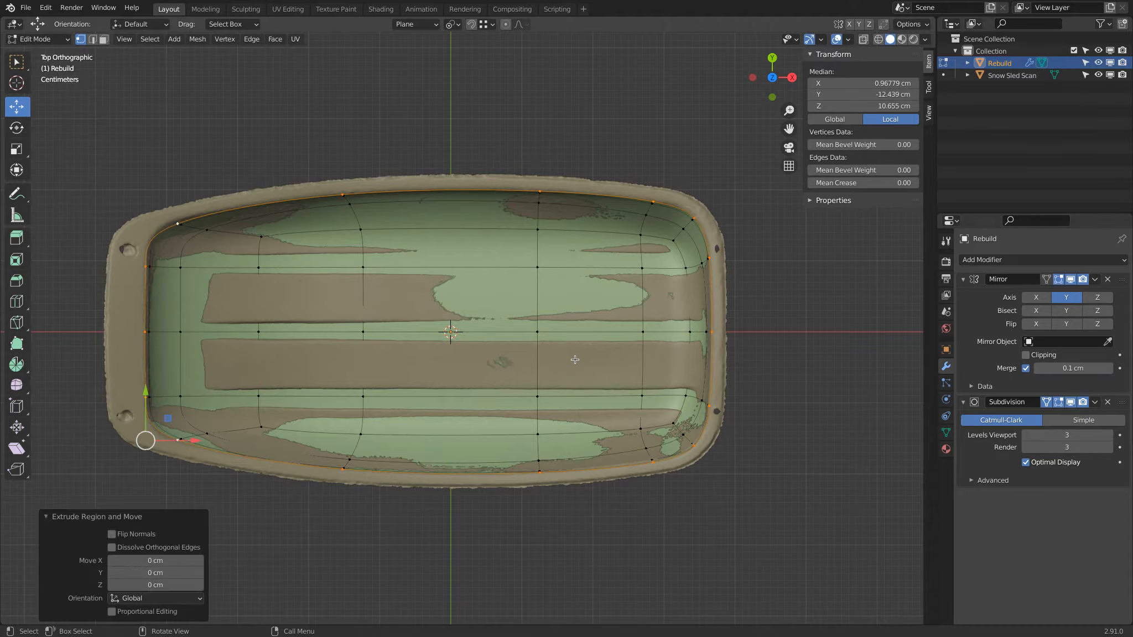
Step: Set the transform pivot point to the 3D Cursor
{"action": "left_click", "coordinate": [454, 25]}
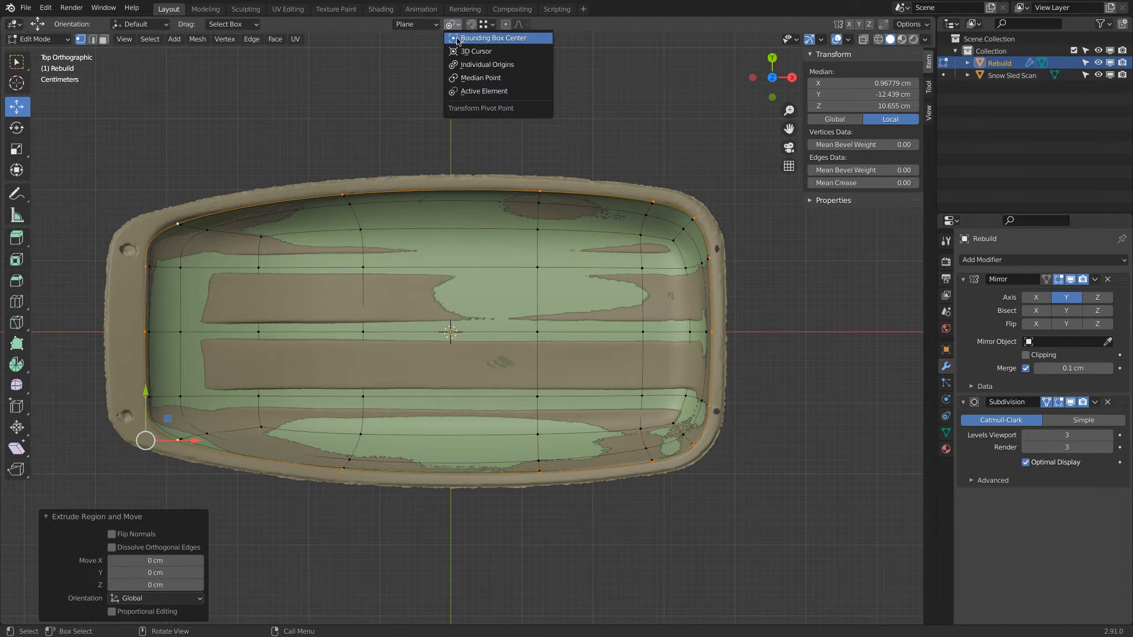
{"action": "left_click", "coordinate": [457, 38]}
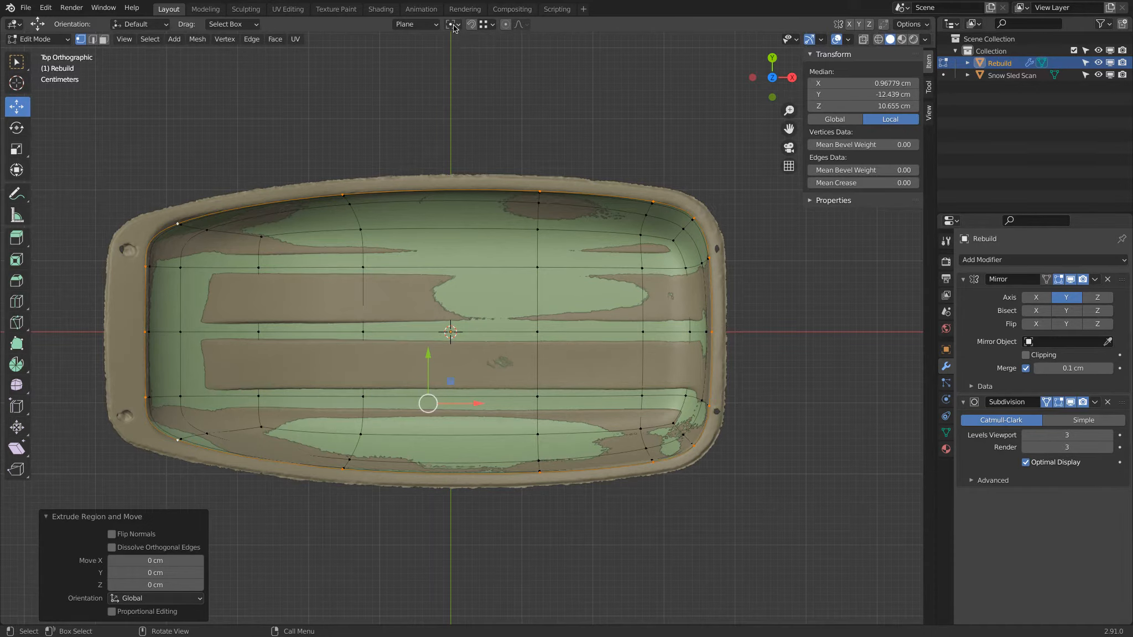
{"action": "left_click", "coordinate": [454, 24]}
{"action": "left_click", "coordinate": [485, 51]}
Step: Scale the extruded rim loop by 1.05 along X, then enlarge it slightly along Y toward the scan's outer lip
{"action": "key", "text": "s"}
{"action": "key", "text": "shift+x"}
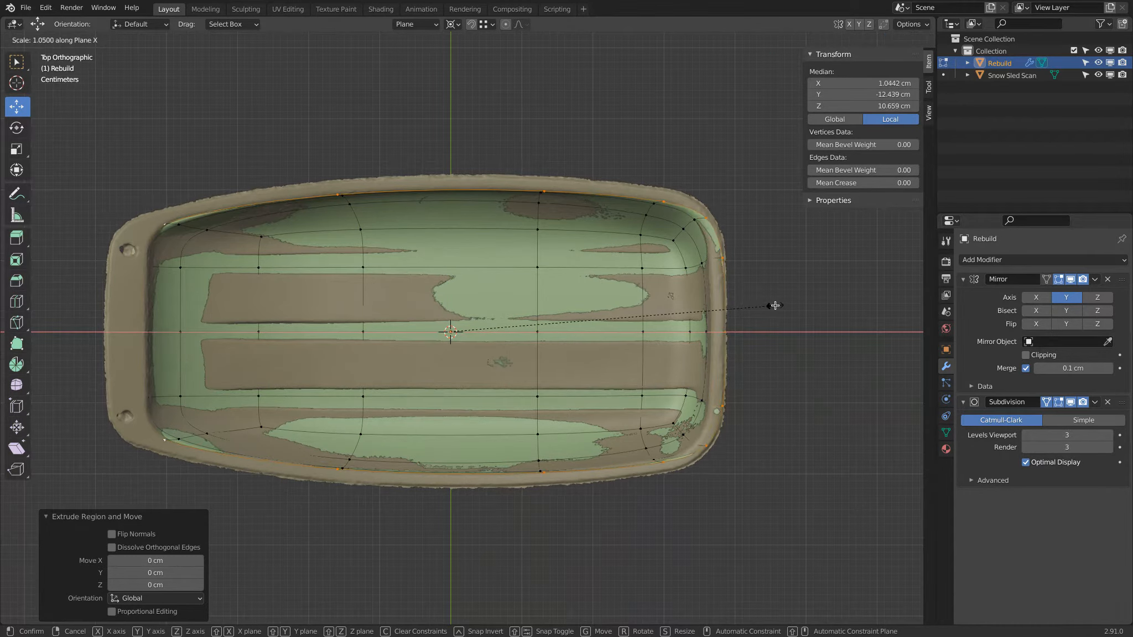
{"action": "left_click", "coordinate": [775, 305]}
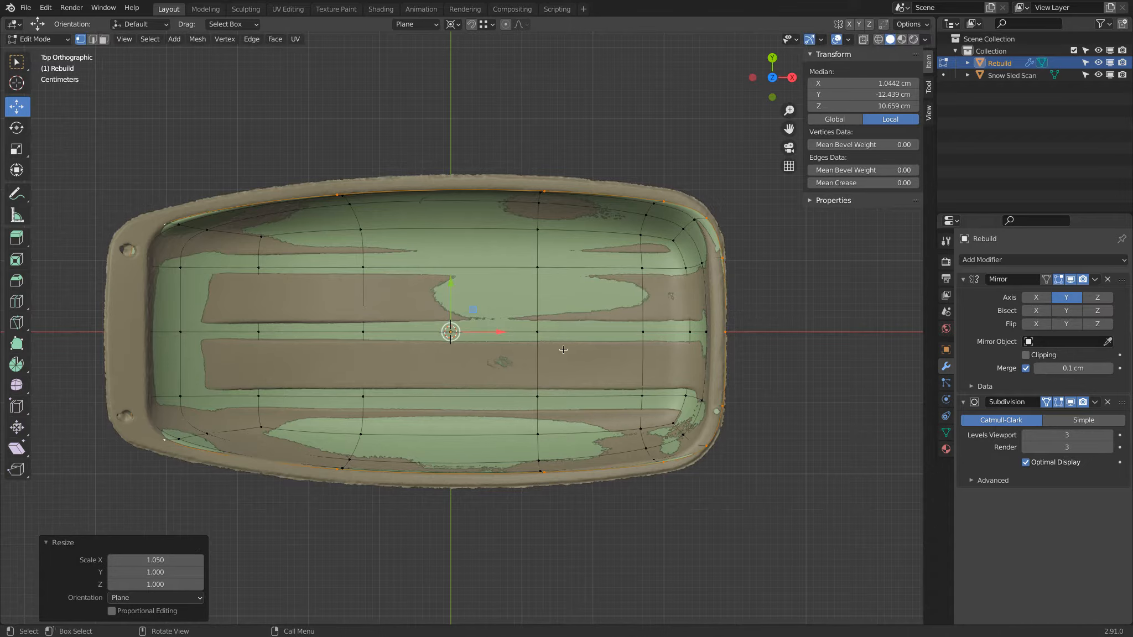
{"action": "key", "text": "s"}
{"action": "key", "text": "shift+y"}
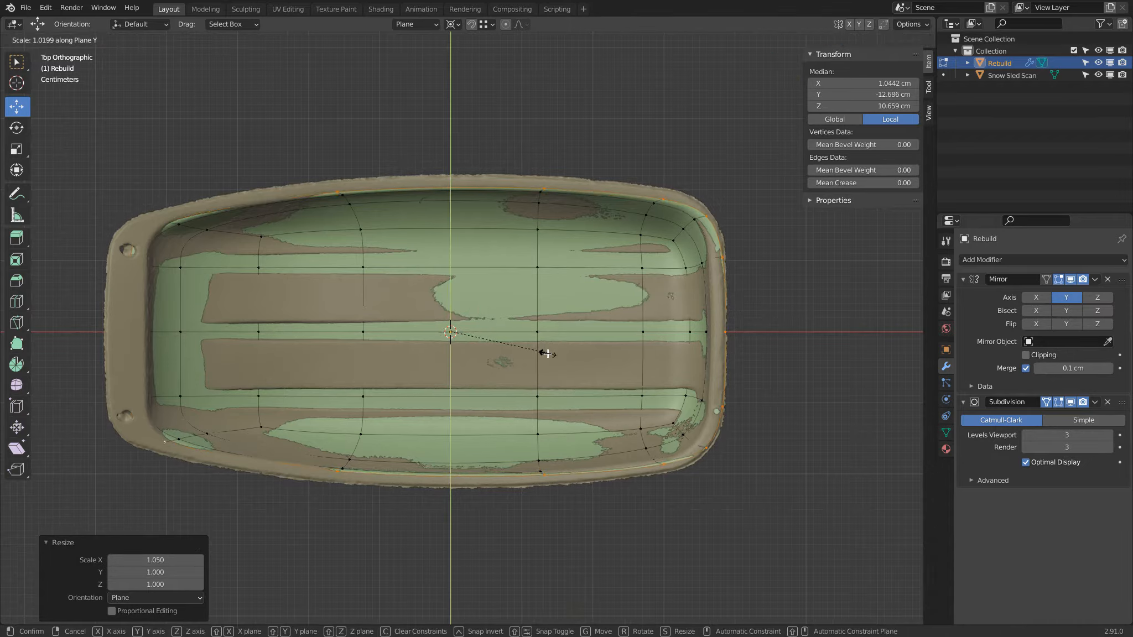
{"action": "left_click", "coordinate": [539, 383]}
Step: Select the front vertices of the extruded rim and move them about -3.11 cm in X and 1.25 cm up to the scan's front lip
{"action": "key", "text": "alt+z"}
{"action": "key", "text": "a"}
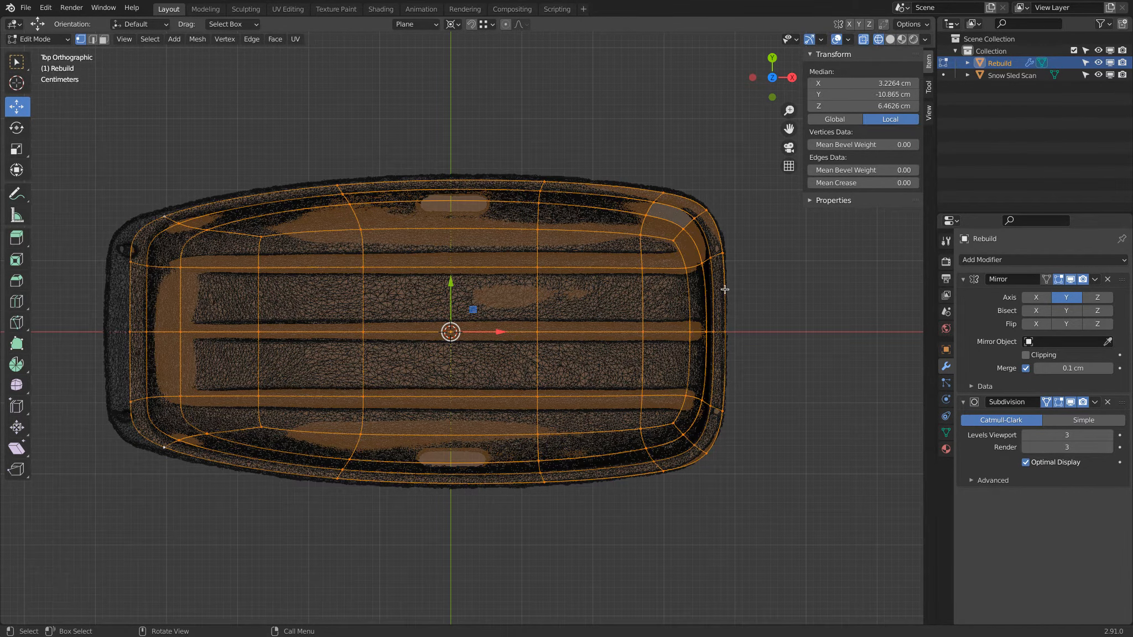
{"action": "left_click", "coordinate": [129, 260]}
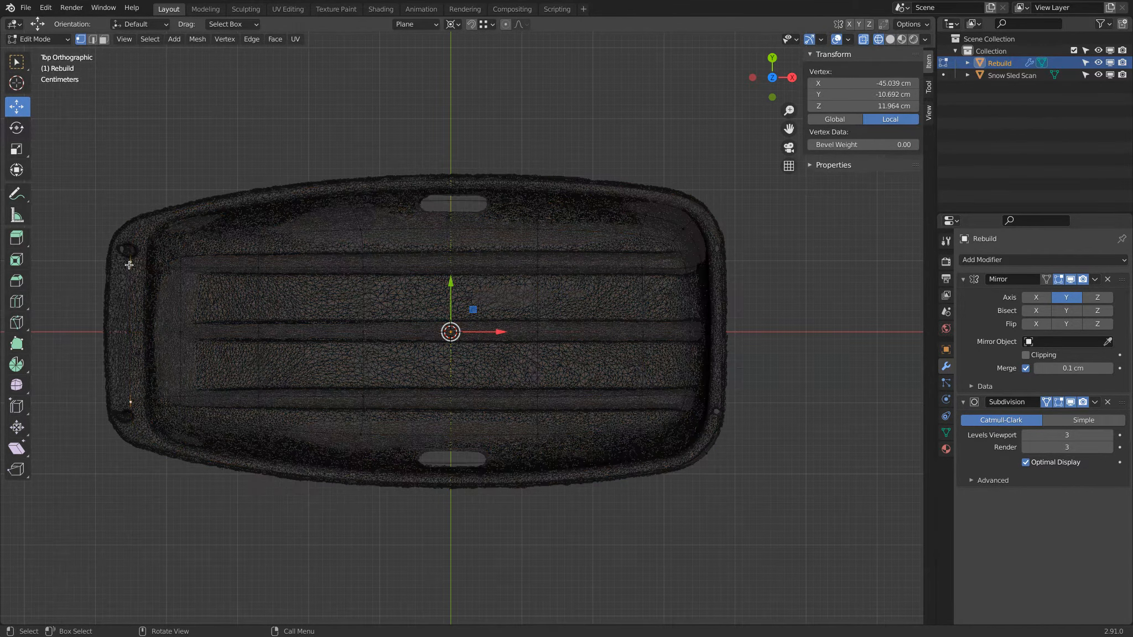
{"action": "left_click", "coordinate": [125, 332], "text": "shift"}
{"action": "left_click", "coordinate": [136, 455], "text": "shift"}
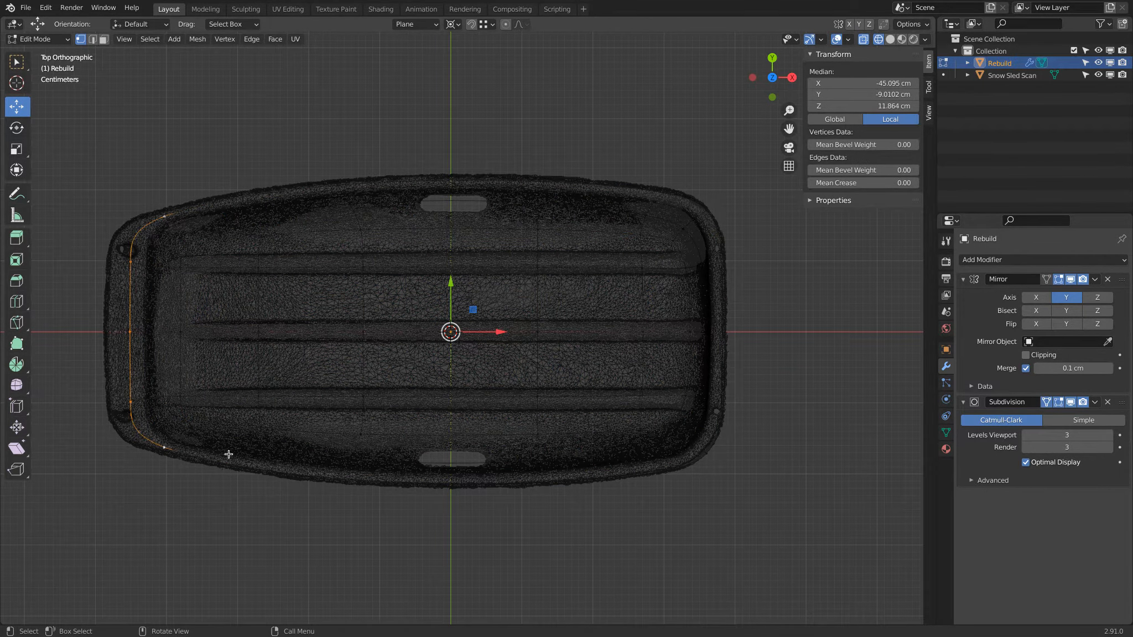
{"action": "key", "text": "shift+z"}
{"action": "key", "text": "KP_1"}
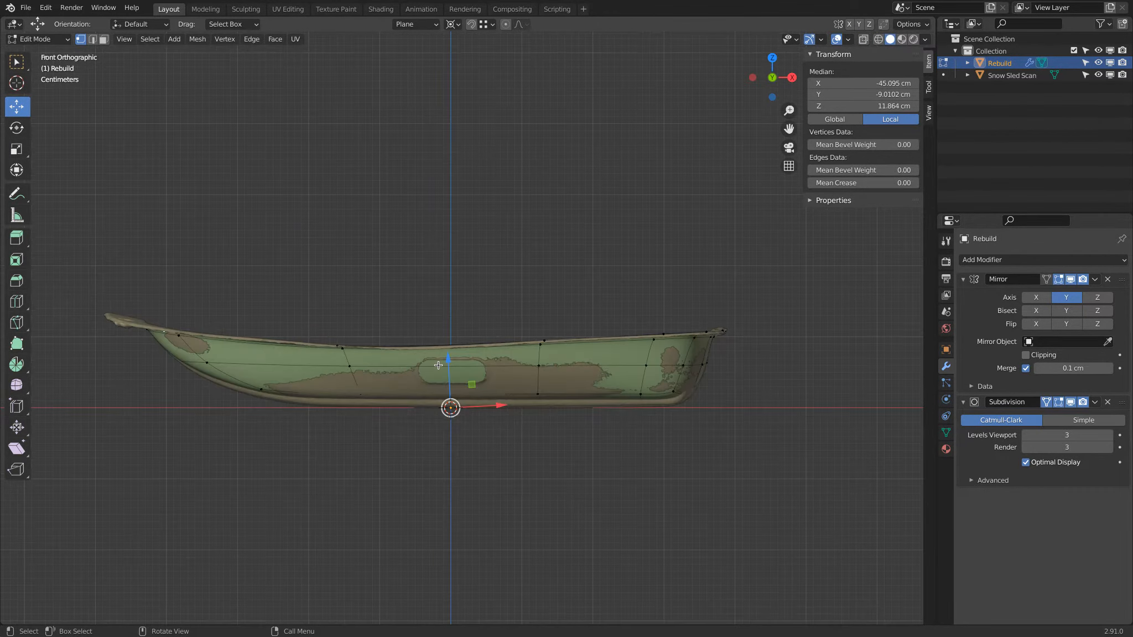
{"action": "key", "text": "g"}
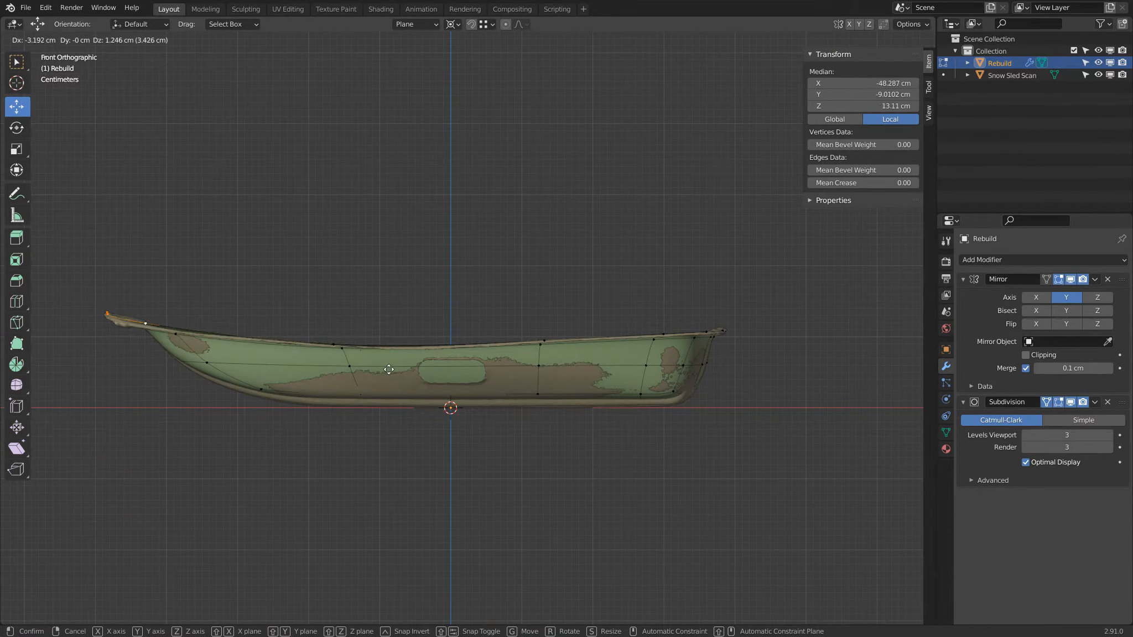
{"action": "left_click", "coordinate": [390, 370]}
{"action": "middle_click_drag", "start_coordinate": [474, 285], "coordinate": [531, 238]}
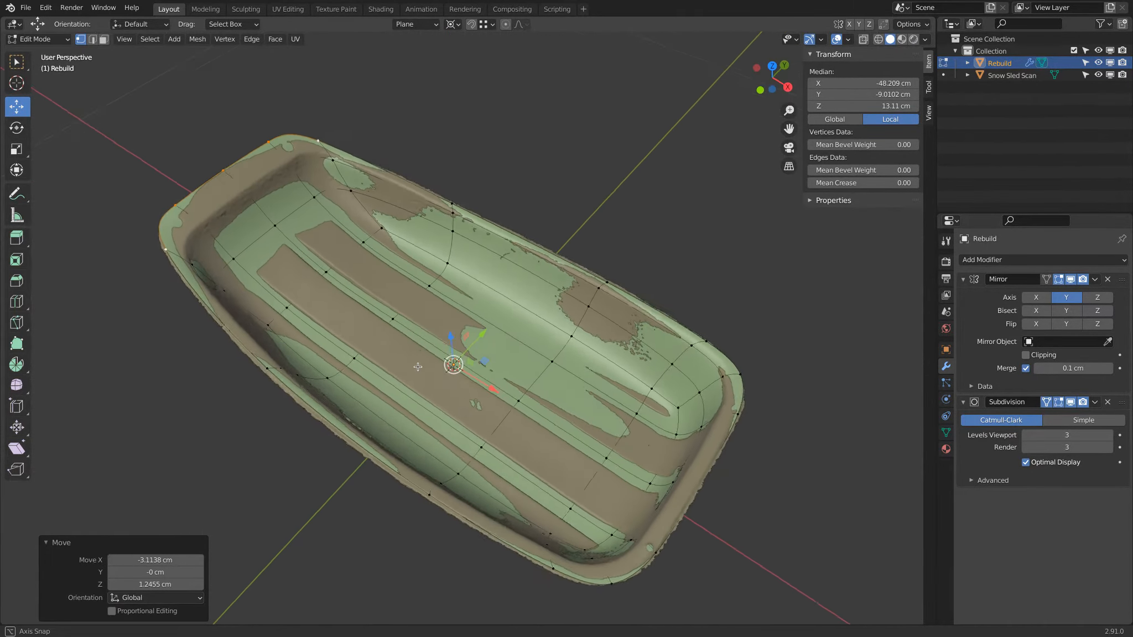
Step: Hide the Snow Sled Scan and inspect the smoothed Rebuild shape from above in Object Mode, then return to Edit Mode
{"action": "left_click", "coordinate": [1098, 75]}
{"action": "scroll", "coordinate": [379, 254], "scroll_direction": "down", "scroll_amount": 1}
{"action": "key", "text": "KP_7"}
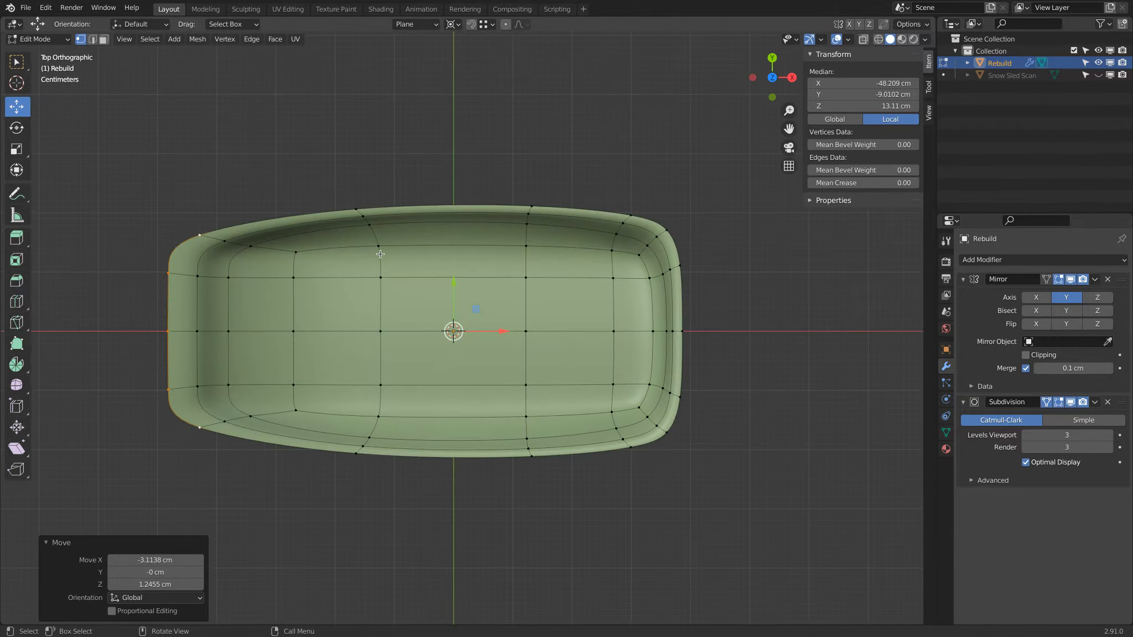
{"action": "key", "text": "Tab"}
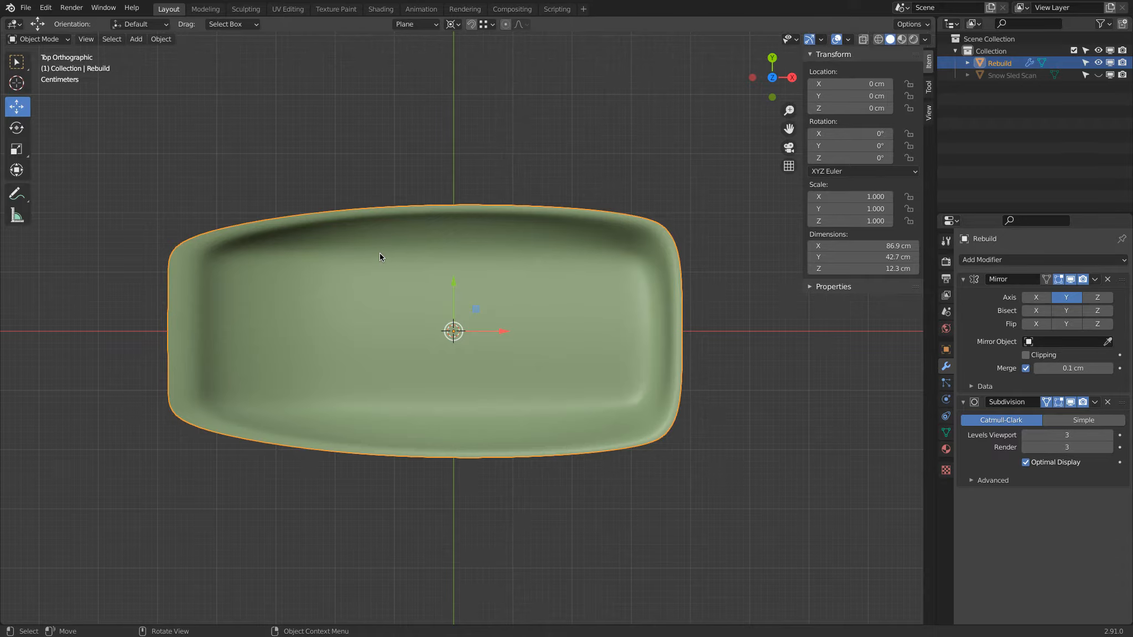
{"action": "key", "text": "Tab"}
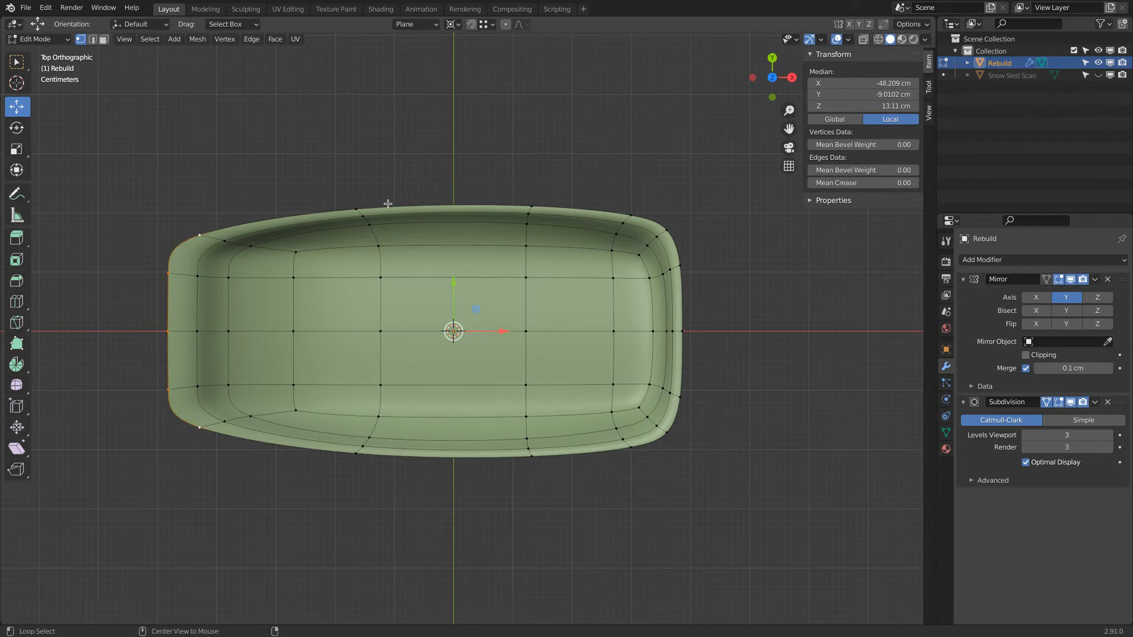
Step: Delete the vertices of the extruded outer rim loop and show the Snow Sled Scan again
{"action": "left_click", "coordinate": [387, 204], "text": "alt"}
{"action": "key", "text": "x"}
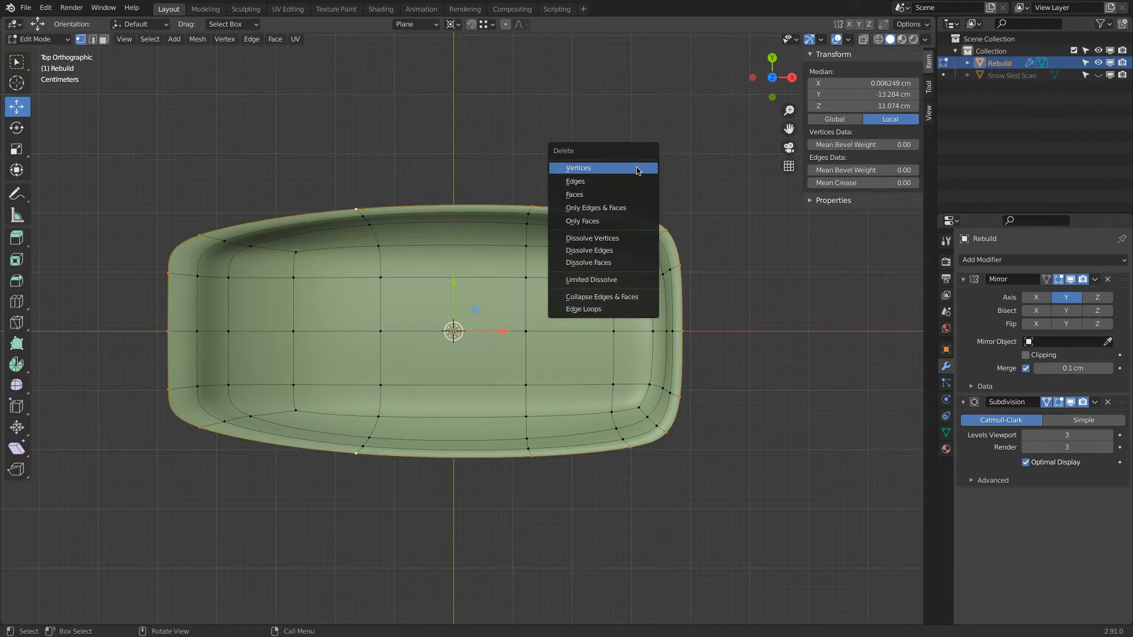
{"action": "left_click", "coordinate": [636, 169]}
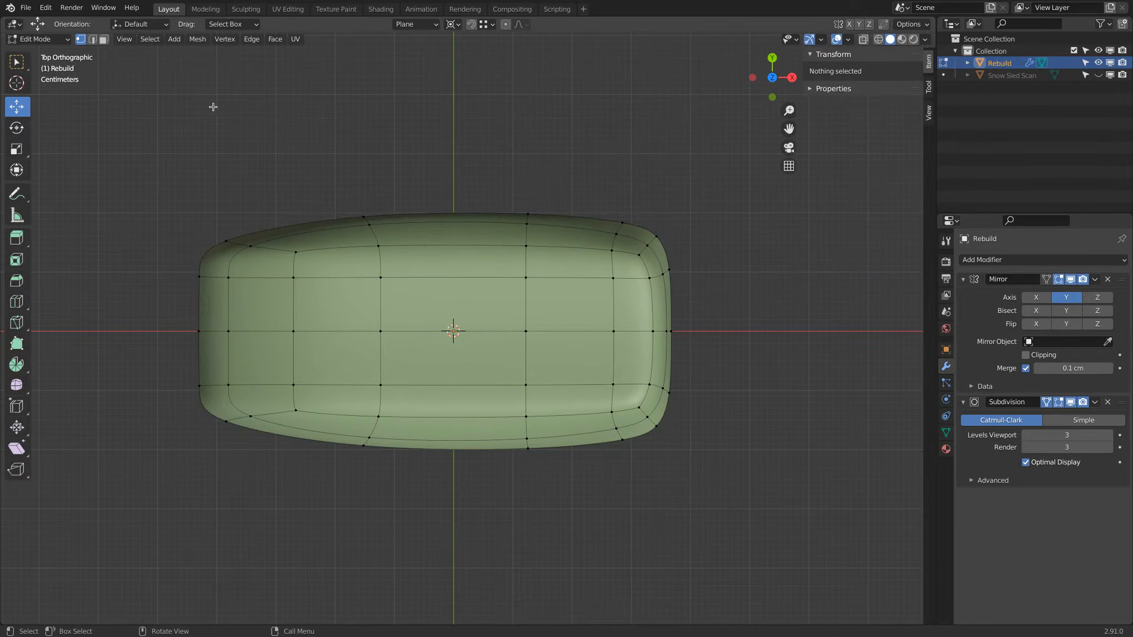
{"action": "left_click", "coordinate": [1098, 75]}
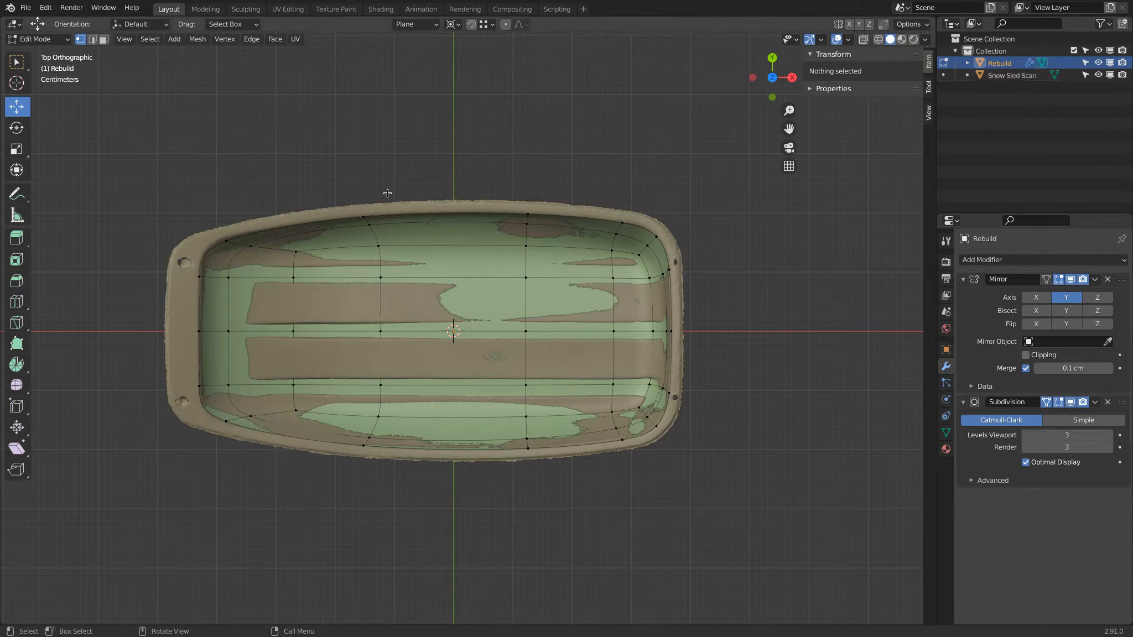
Step: Search the add-on preferences for "mesh" and enable the Mesh: Edit Mesh Tools add-on
{"action": "left_click", "coordinate": [46, 7]}
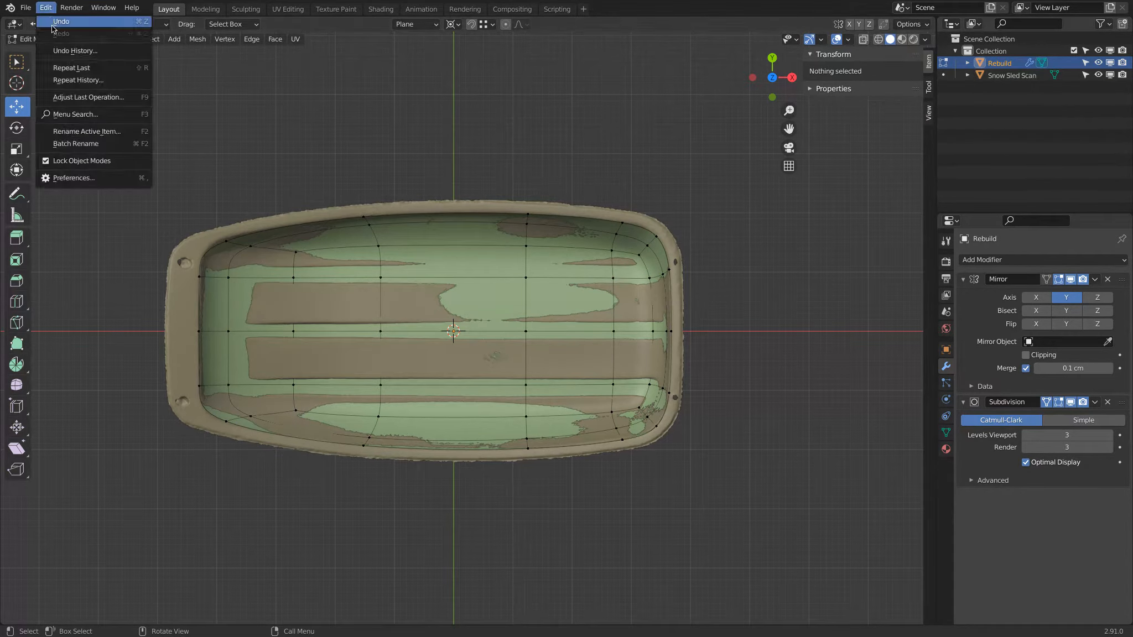
{"action": "left_click", "coordinate": [77, 177]}
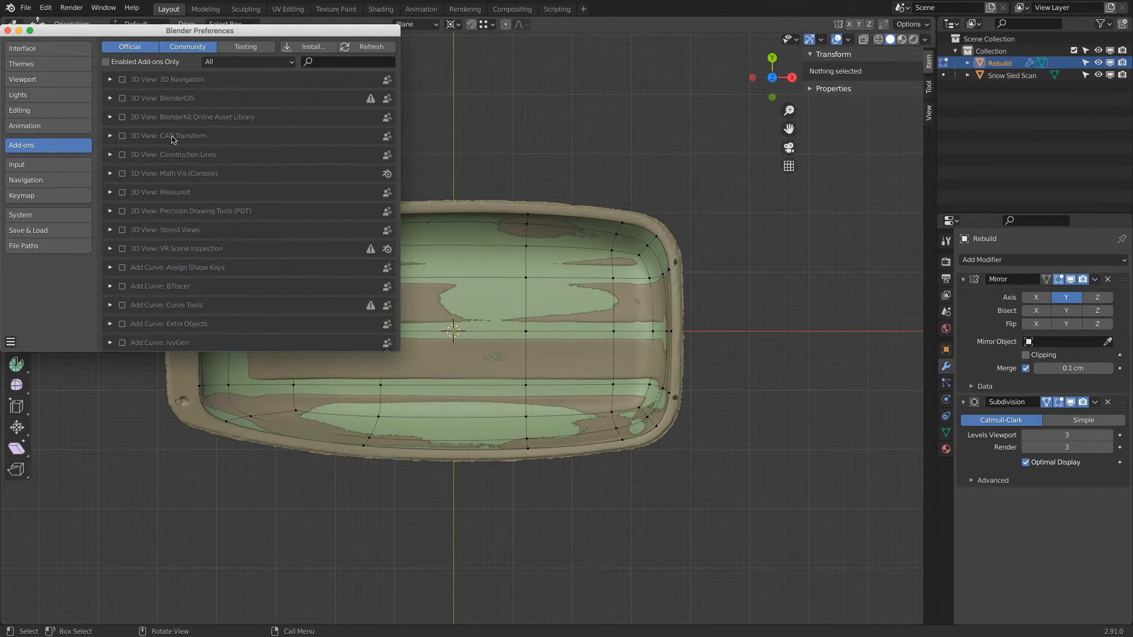
{"action": "left_click", "coordinate": [351, 62]}
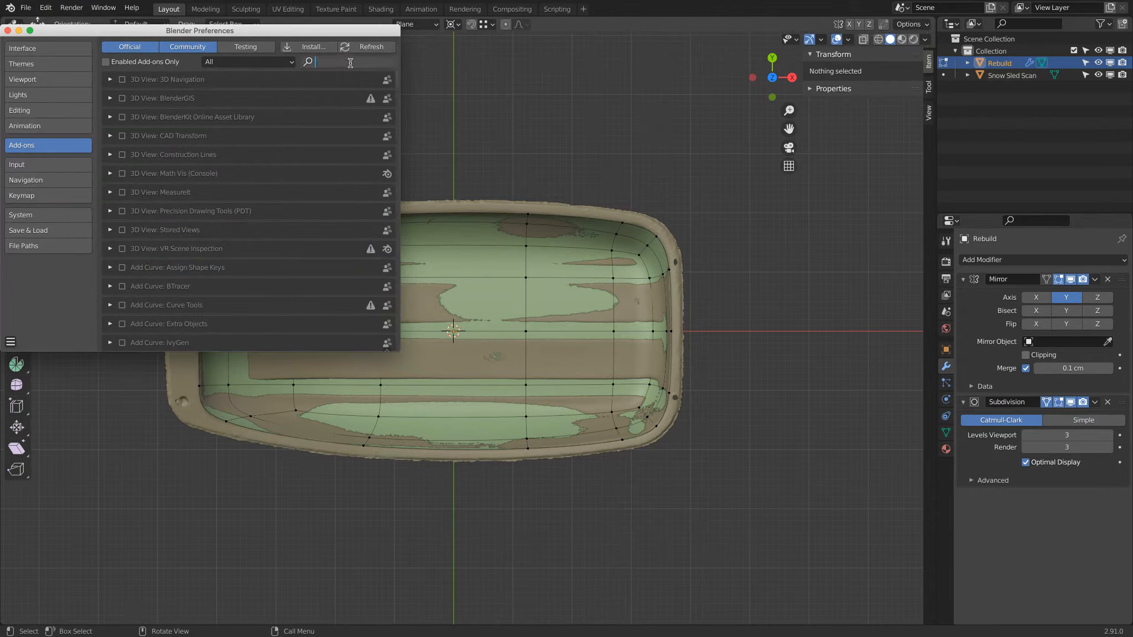
{"action": "type", "text": "mesh"}
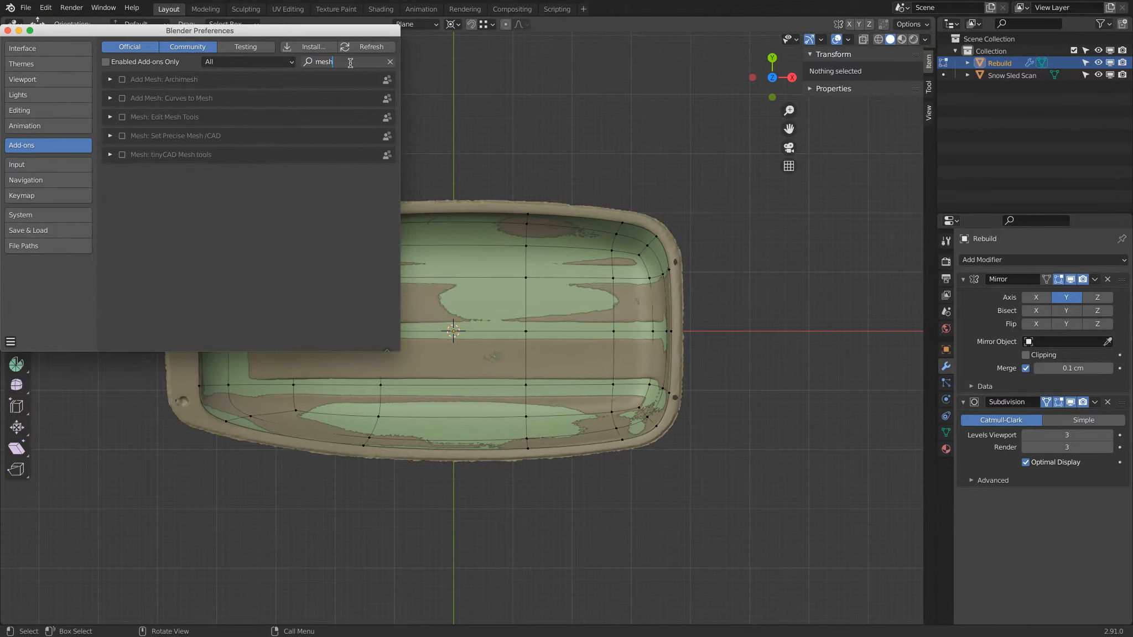
{"action": "left_click", "coordinate": [123, 118]}
{"action": "left_click", "coordinate": [123, 117]}
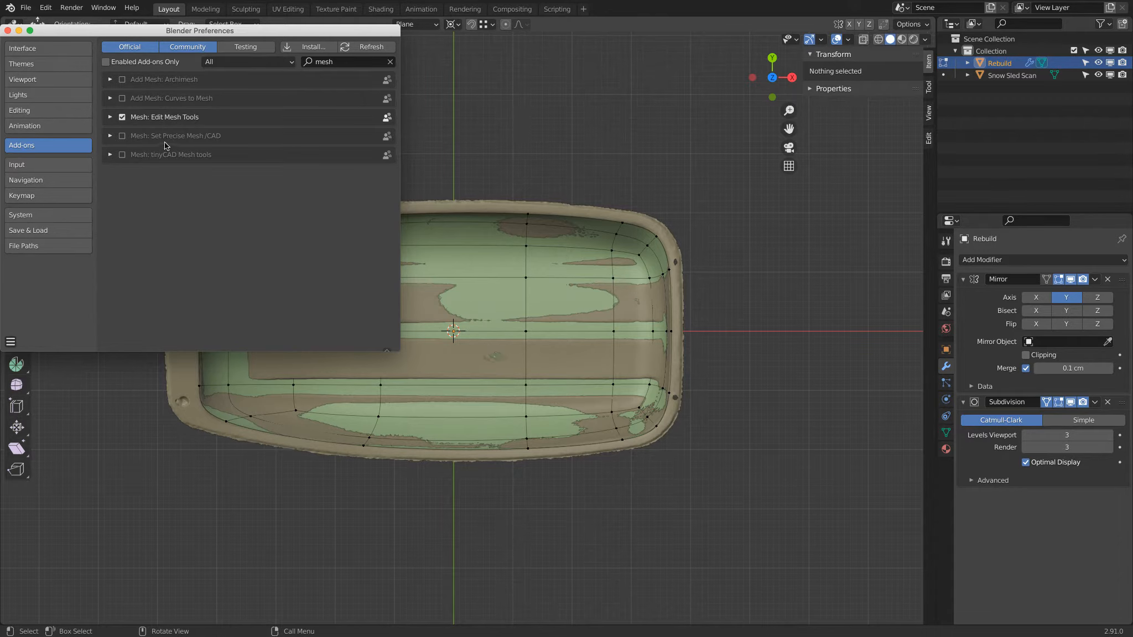
Step: Keep the Mesh: Edit Mesh Tools add-on enabled, close the preferences and select the top open edge loop of the Rebuild mesh
{"action": "left_click", "coordinate": [123, 117]}
{"action": "left_click", "coordinate": [122, 117]}
{"action": "left_click", "coordinate": [7, 30]}
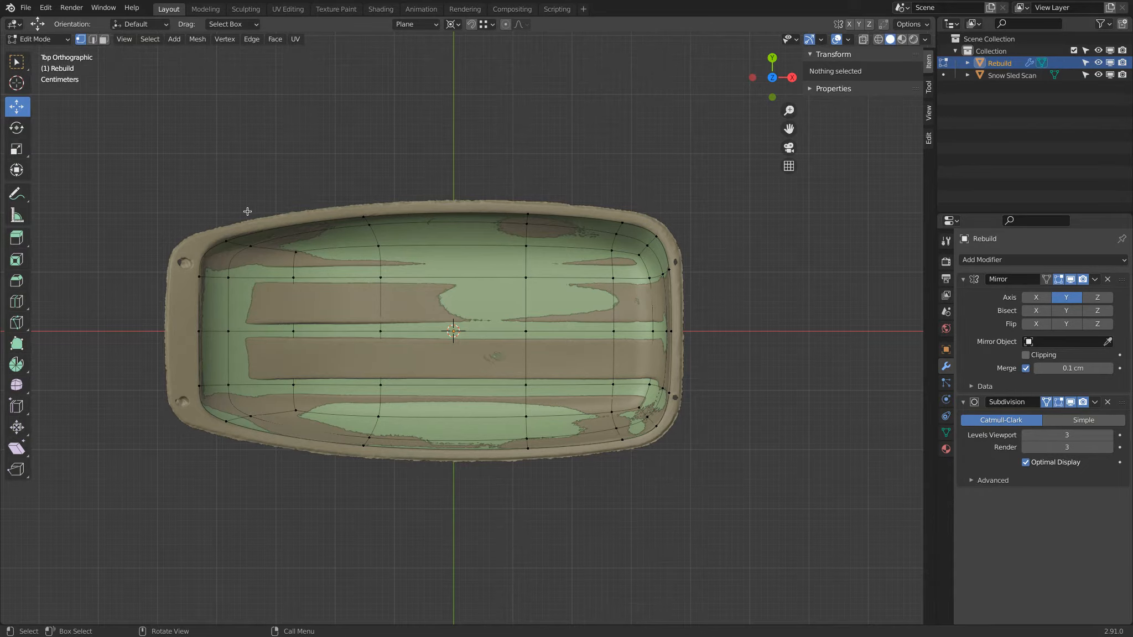
{"action": "left_click", "coordinate": [249, 233], "text": "alt"}
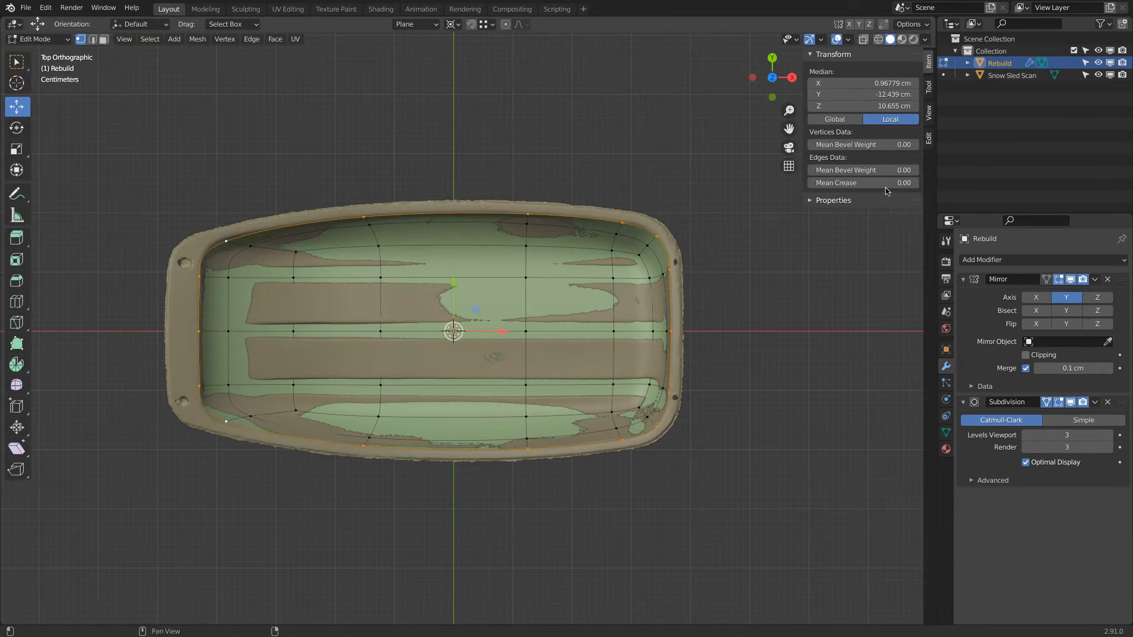
Step: Look through the vertex, edge, face and utility tools offered by the Mesh Tools add-on
{"action": "left_click", "coordinate": [929, 140]}
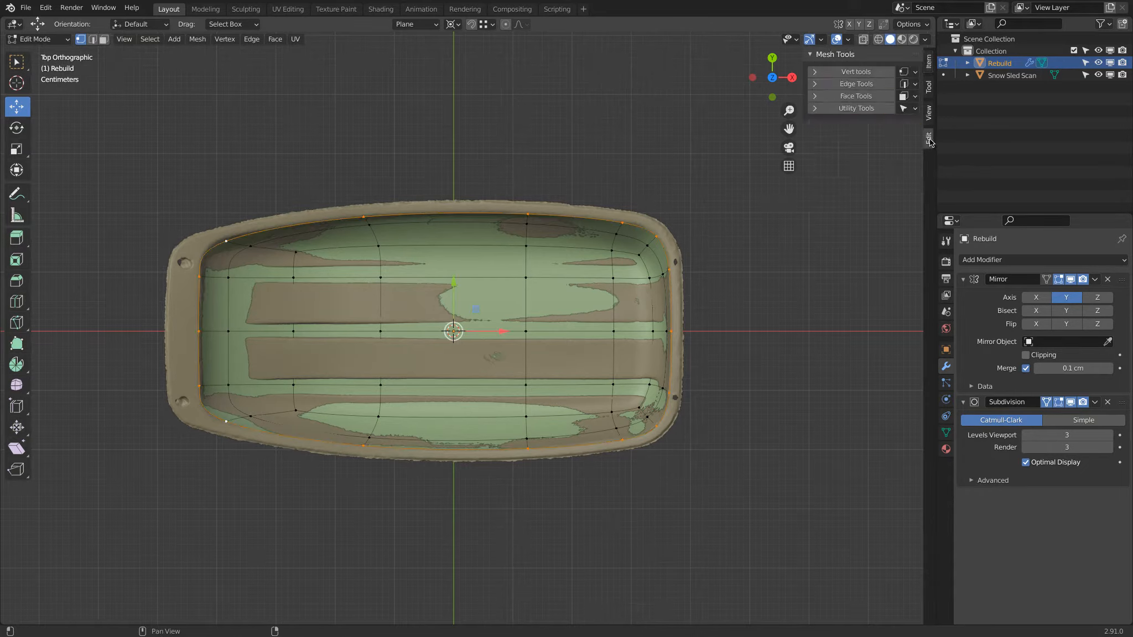
{"action": "left_click", "coordinate": [814, 71]}
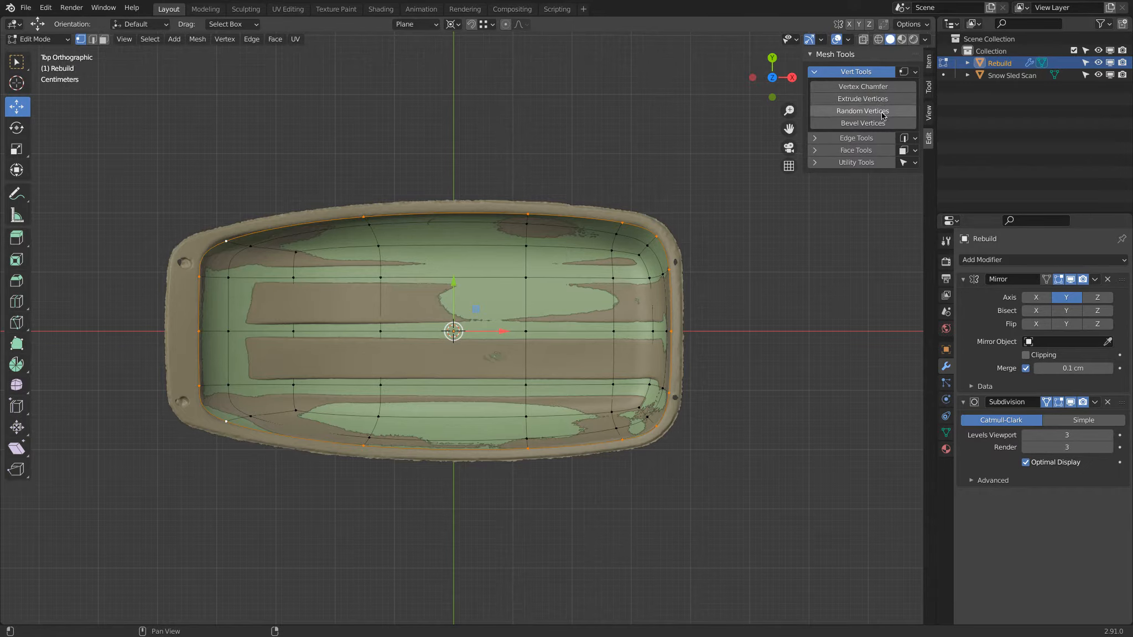
{"action": "left_click", "coordinate": [810, 72]}
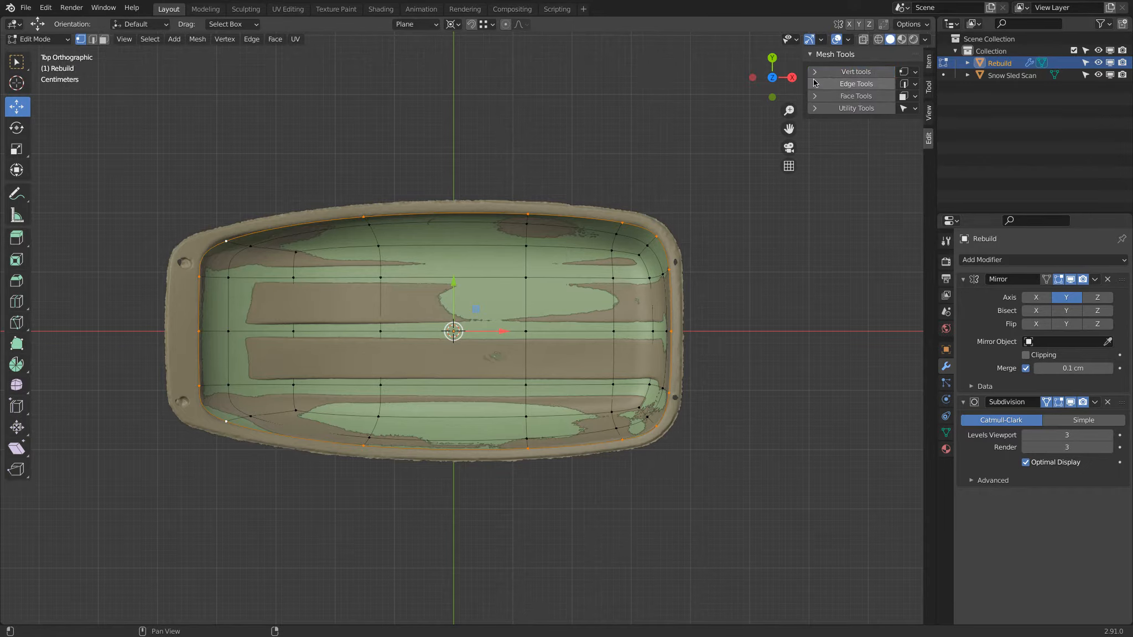
{"action": "left_click", "coordinate": [812, 84]}
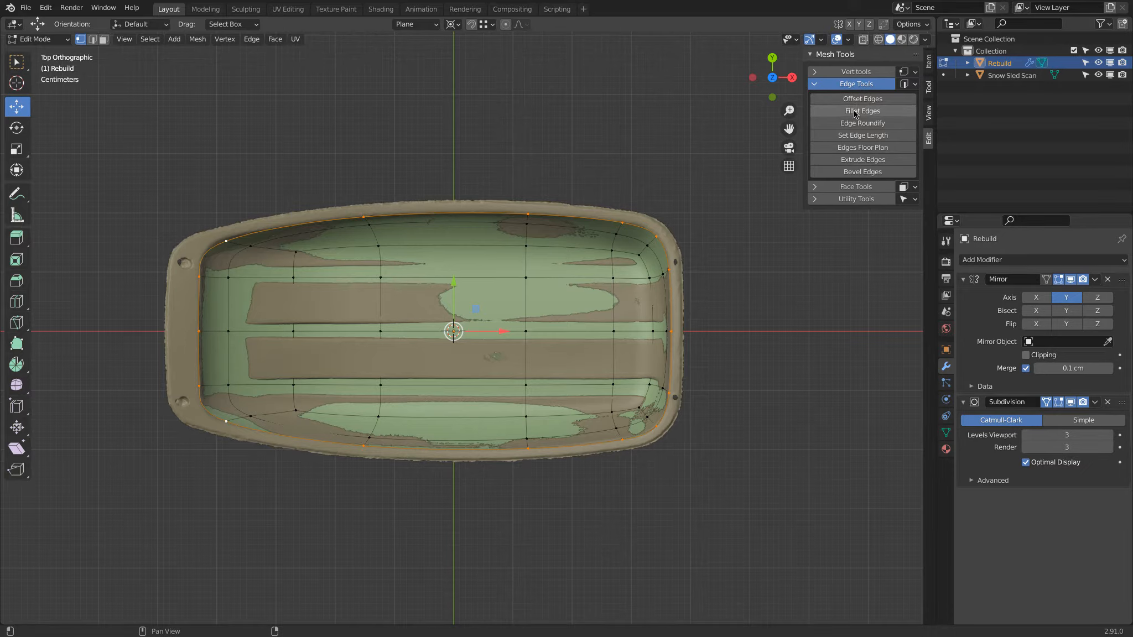
{"action": "left_click", "coordinate": [816, 200]}
{"action": "left_click", "coordinate": [814, 187]}
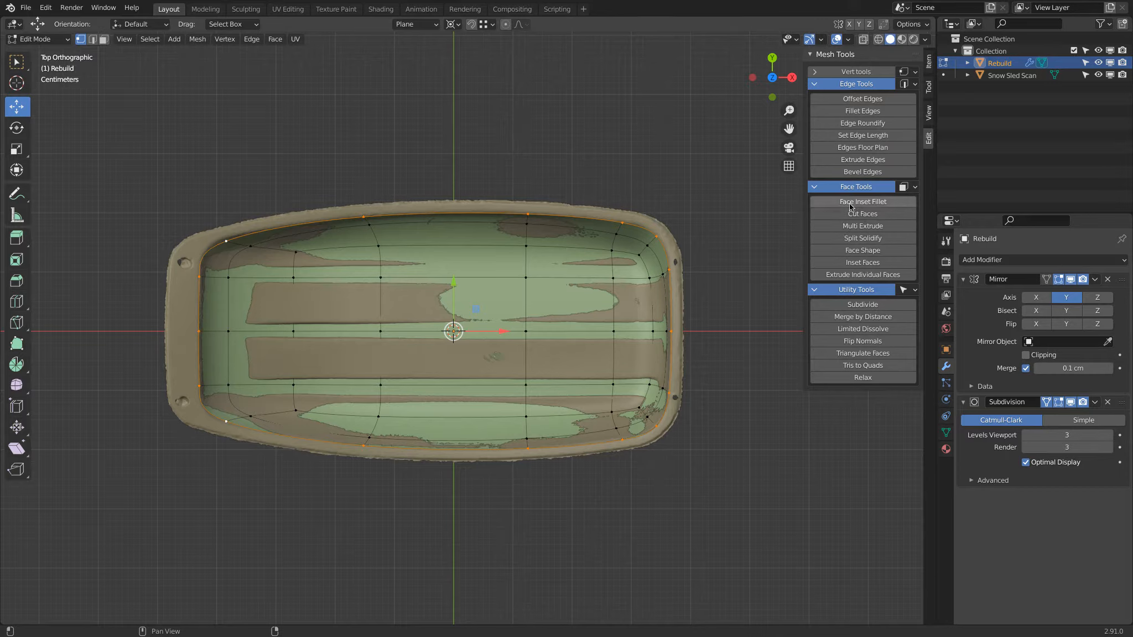
{"action": "left_click", "coordinate": [814, 188]}
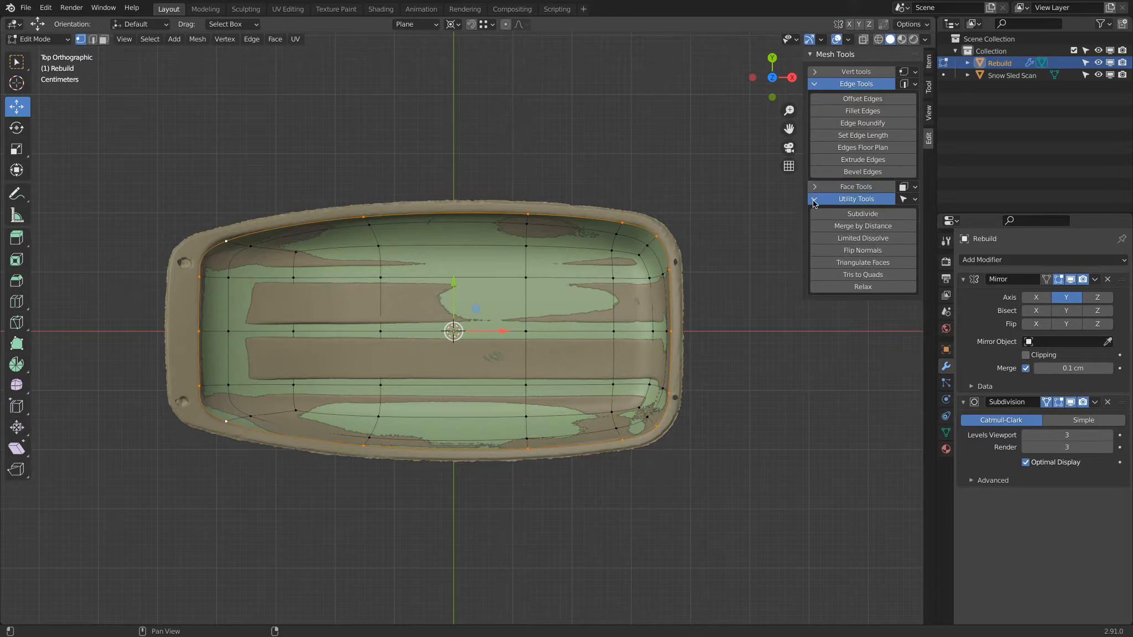
{"action": "left_click", "coordinate": [814, 199]}
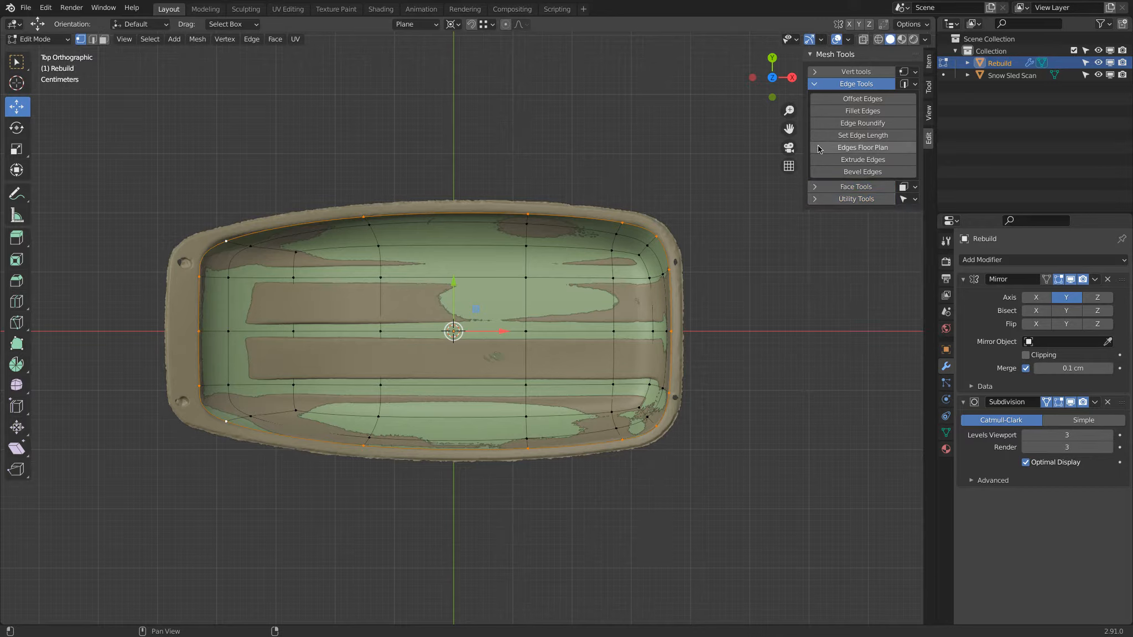
Step: Run Offset Edges on the selected top edge loop with a width of 0.0190 and an angle of 0°
{"action": "left_click", "coordinate": [856, 101]}
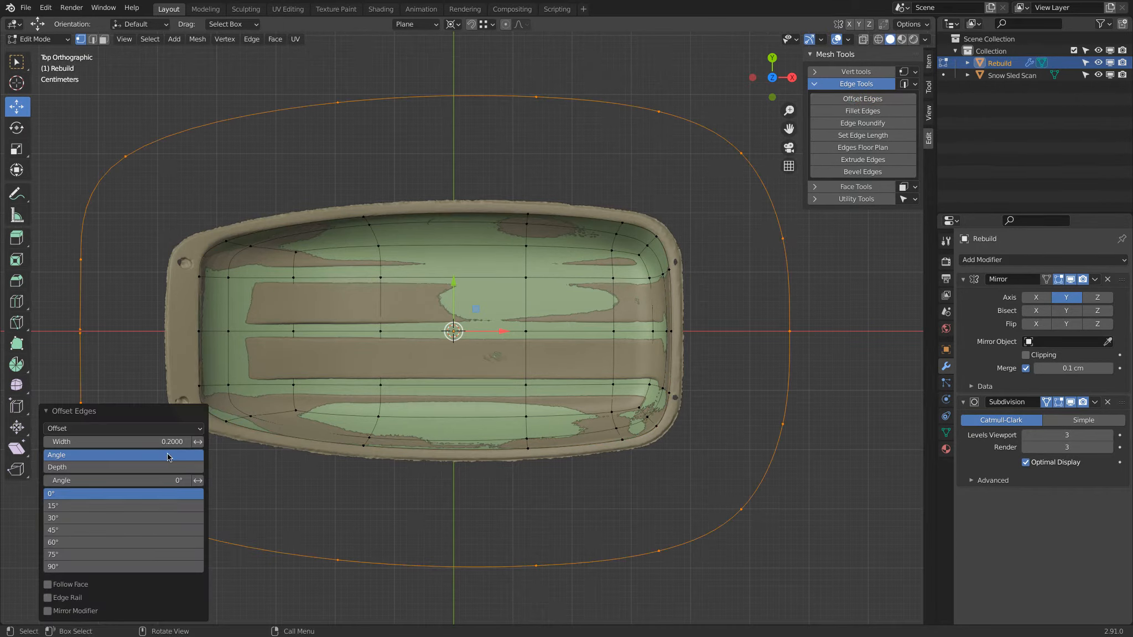
{"action": "left_click_drag", "start_coordinate": [169, 442], "coordinate": [152, 442]}
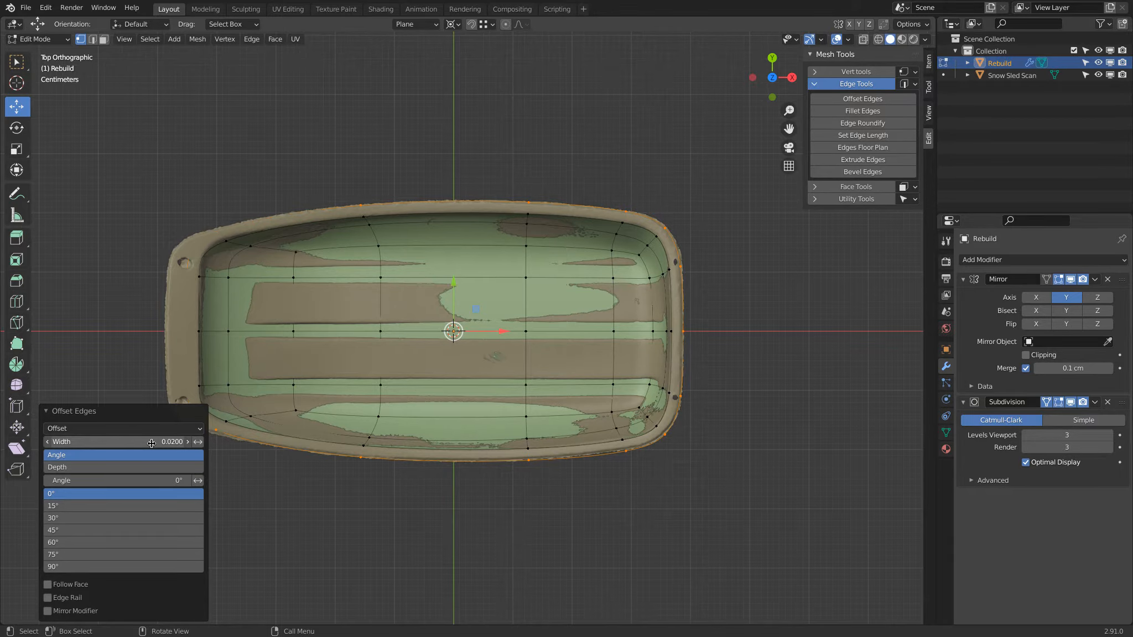
{"action": "left_click_drag", "start_coordinate": [152, 443], "coordinate": [62, 446], "text": "shift"}
Step: Hide the Snow Sled Scan and bridge the offset outer loop with the mesh's top edge loop using Bridge Edge Loops
{"action": "left_click", "coordinate": [1098, 75]}
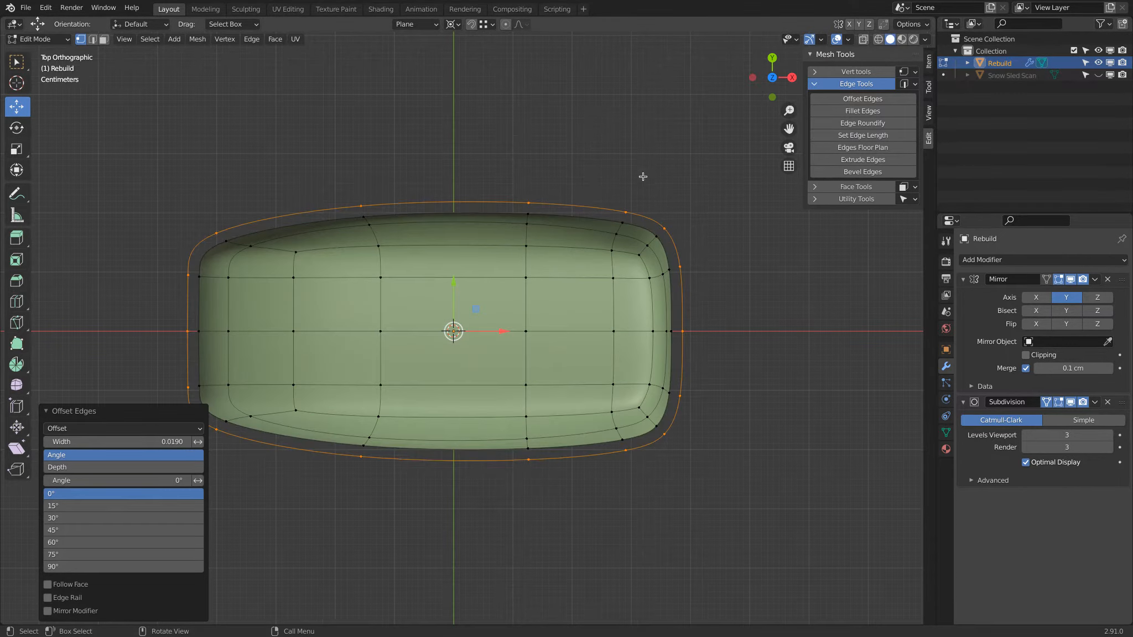
{"action": "left_click", "coordinate": [393, 213], "text": "alt+shift"}
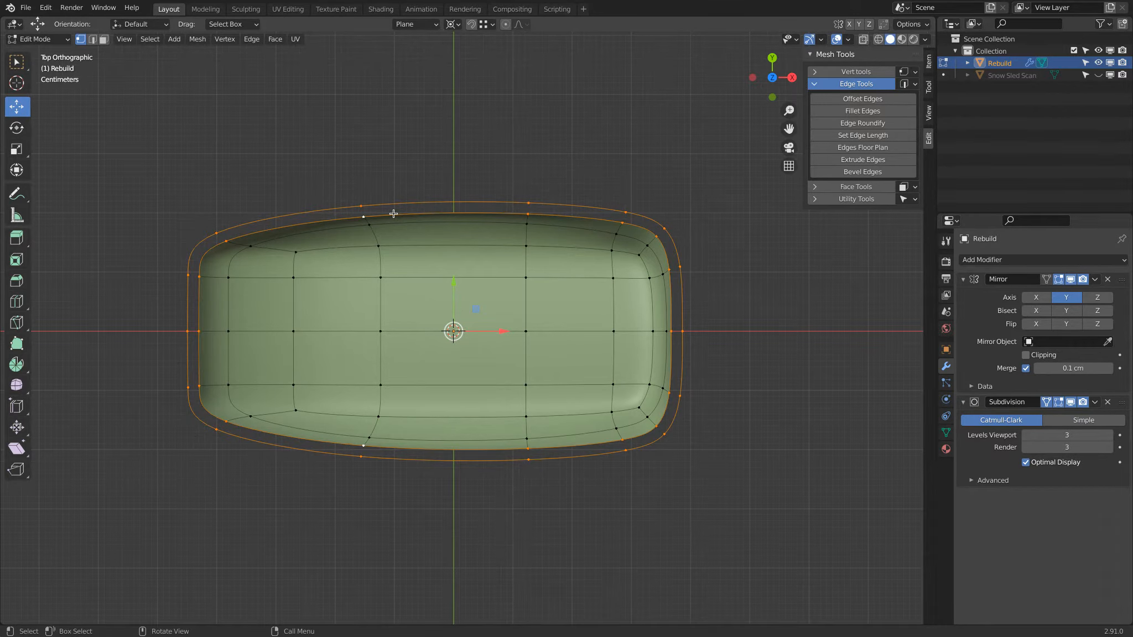
{"action": "left_click", "coordinate": [252, 39]}
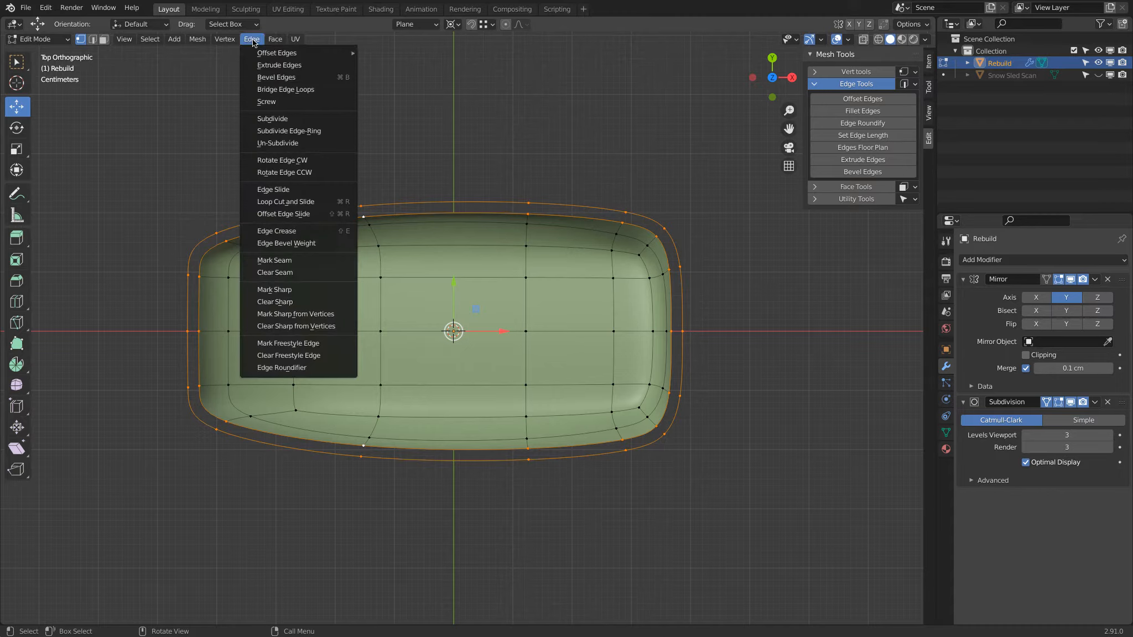
{"action": "left_click", "coordinate": [324, 93]}
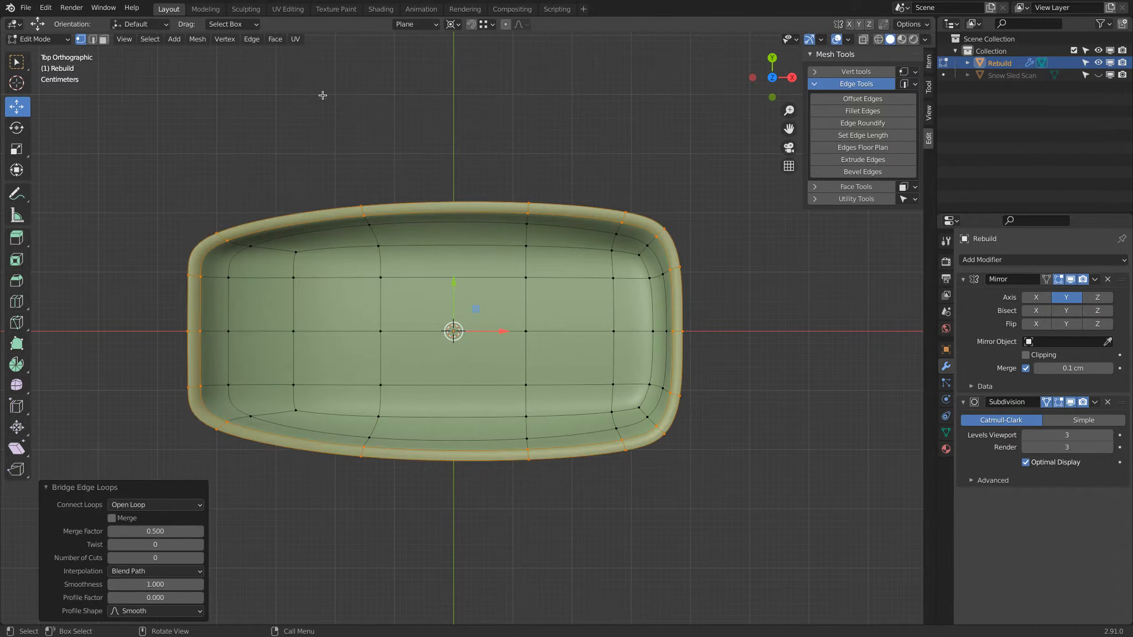
Step: Select the inner edge loop of the rim and set its mean crease to 1
{"action": "middle_click_drag", "start_coordinate": [336, 208], "coordinate": [339, 269]}
{"action": "left_click", "coordinate": [324, 233], "text": "alt"}
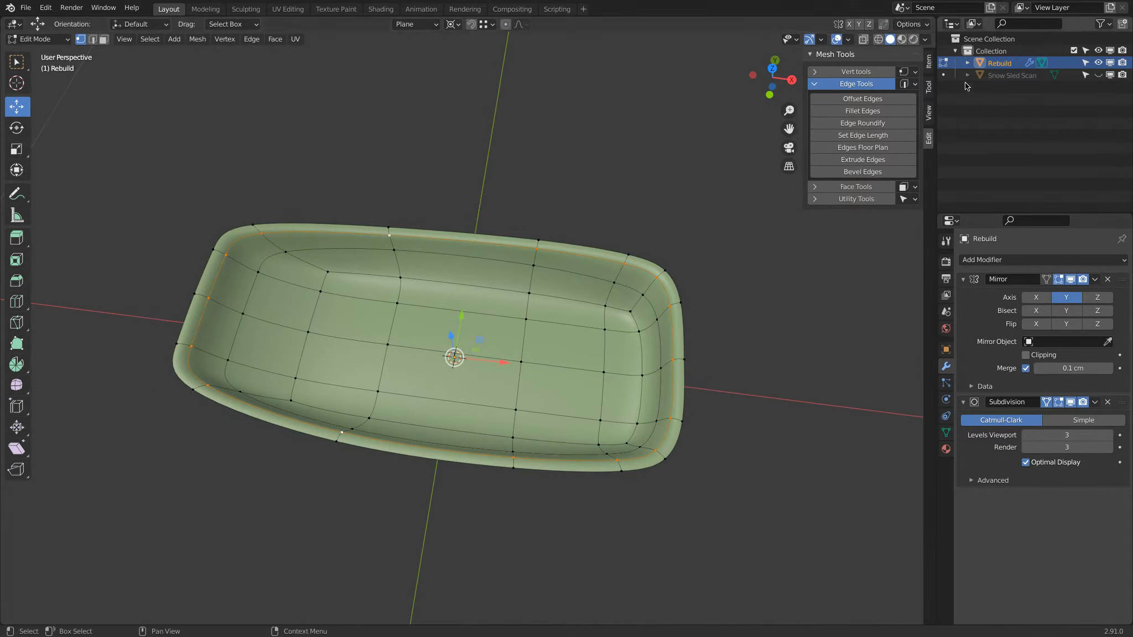
{"action": "left_click", "coordinate": [928, 62]}
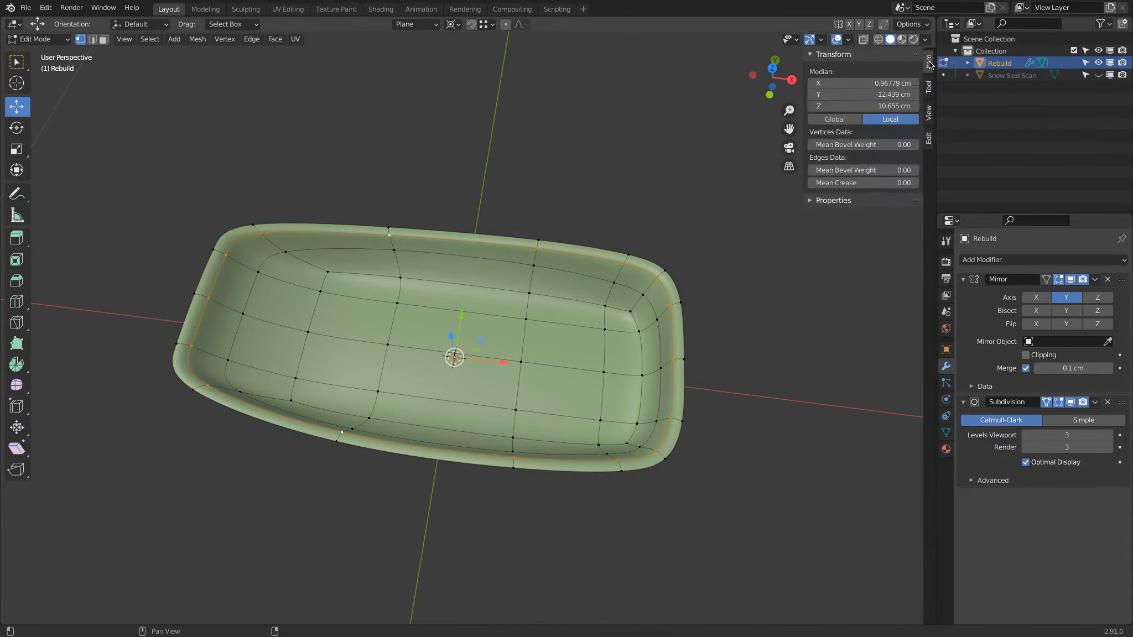
{"action": "left_click", "coordinate": [836, 182]}
{"action": "type", "text": "1"}
{"action": "key", "text": "Return"}
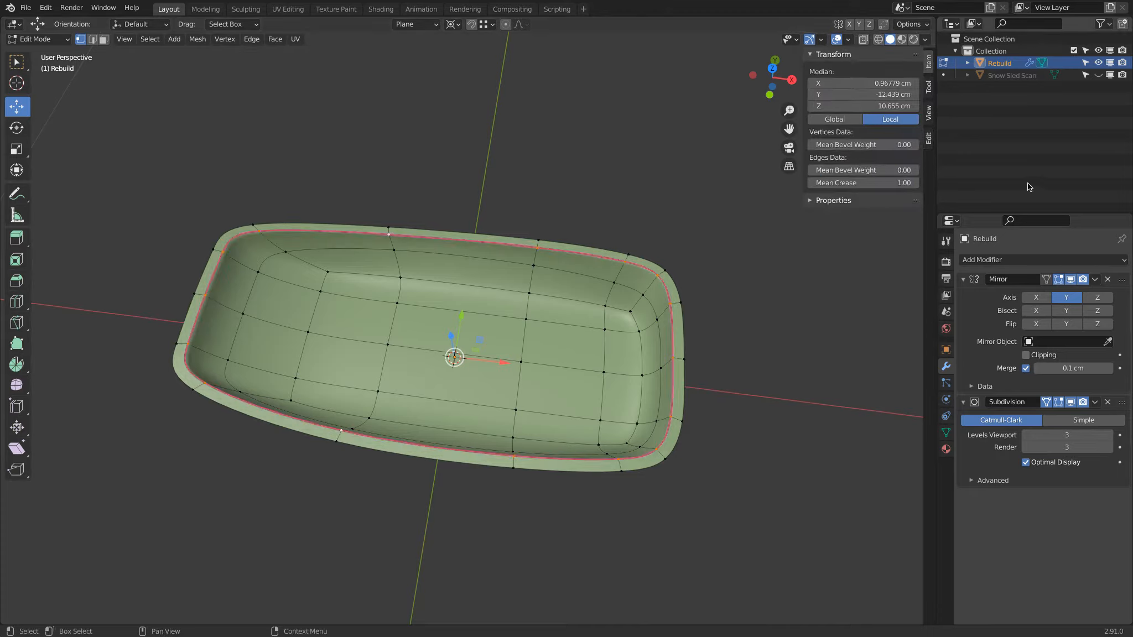
Step: Select the entire outer edge loop of the rim and show it in the front orthographic view
{"action": "left_click", "coordinate": [769, 95]}
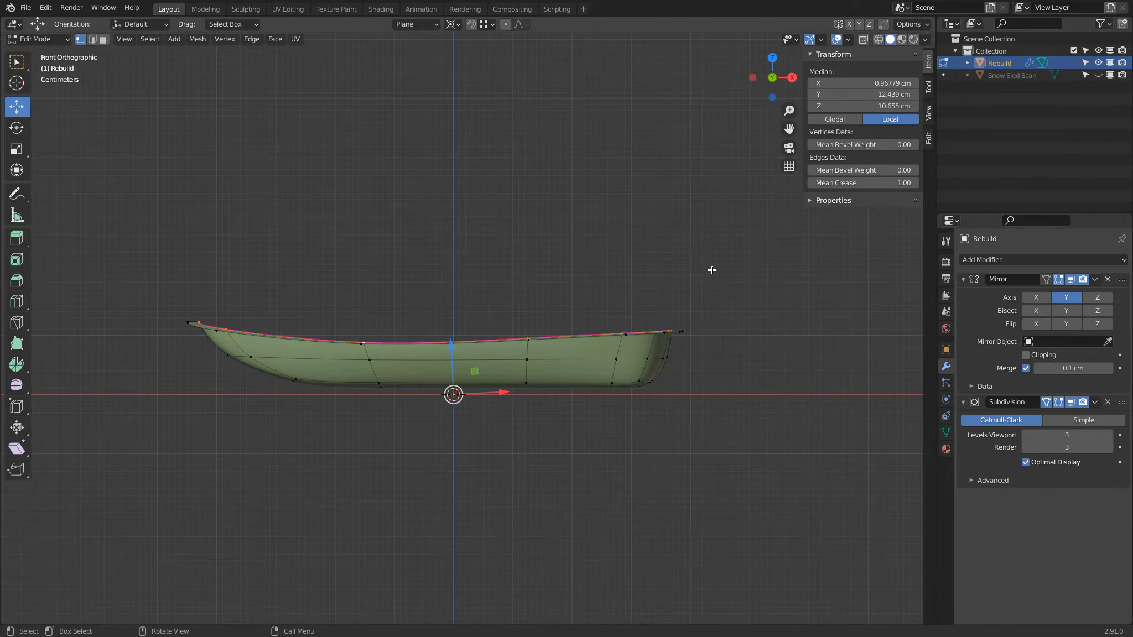
{"action": "scroll", "coordinate": [608, 312], "scroll_direction": "down", "scroll_amount": 1}
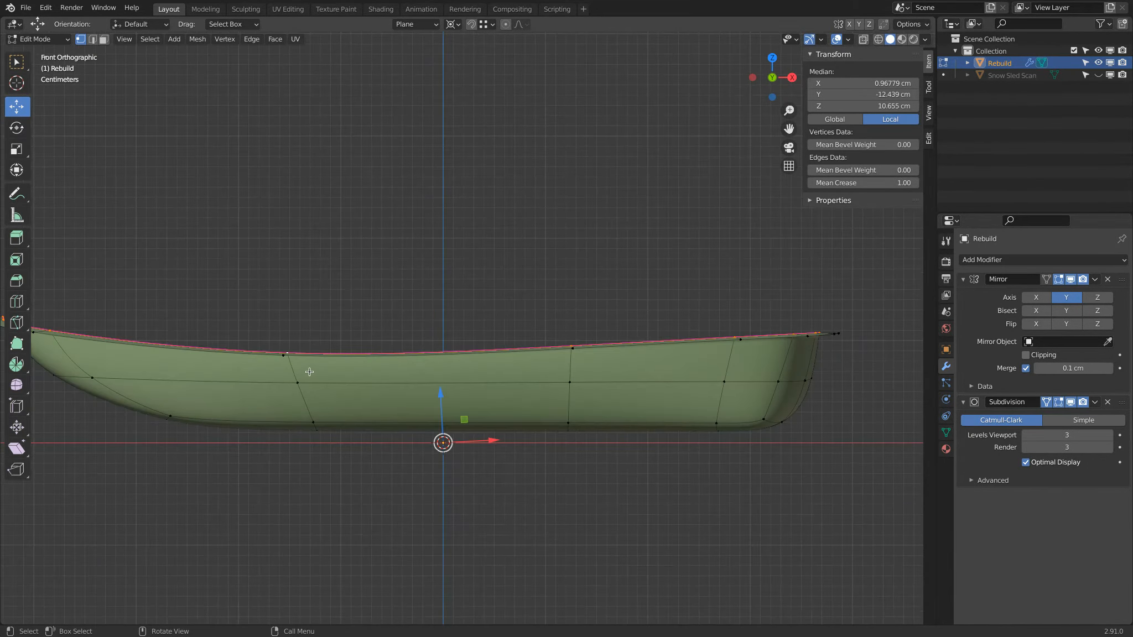
{"action": "left_click", "coordinate": [771, 341], "text": "alt"}
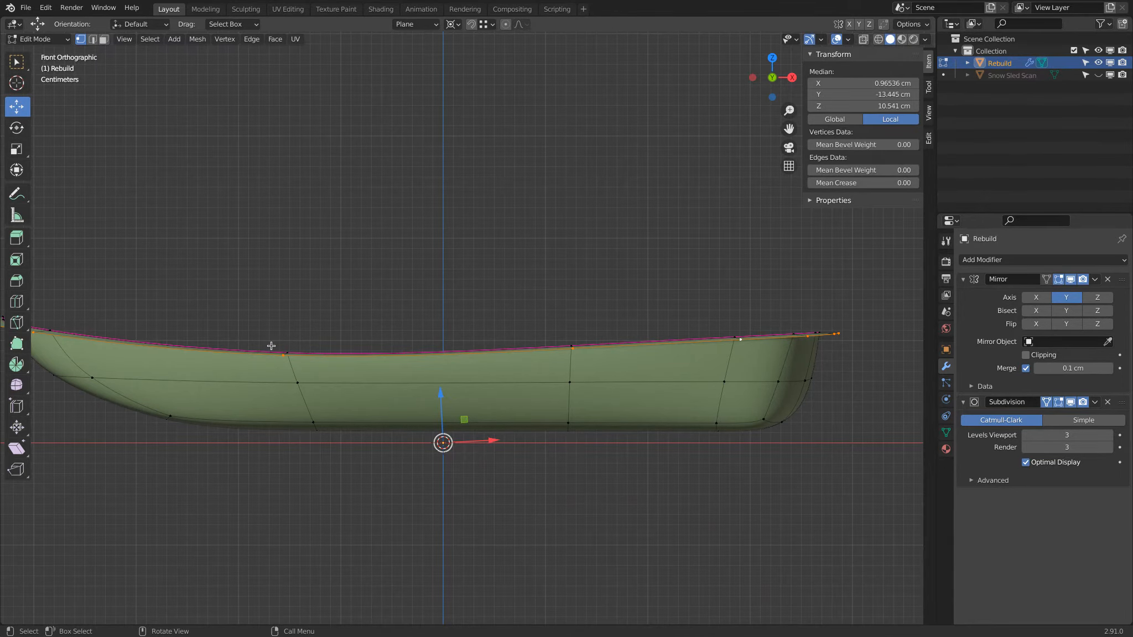
{"action": "middle_click_drag", "start_coordinate": [271, 346], "coordinate": [678, 478]}
{"action": "left_click", "coordinate": [677, 477], "text": "alt+shift"}
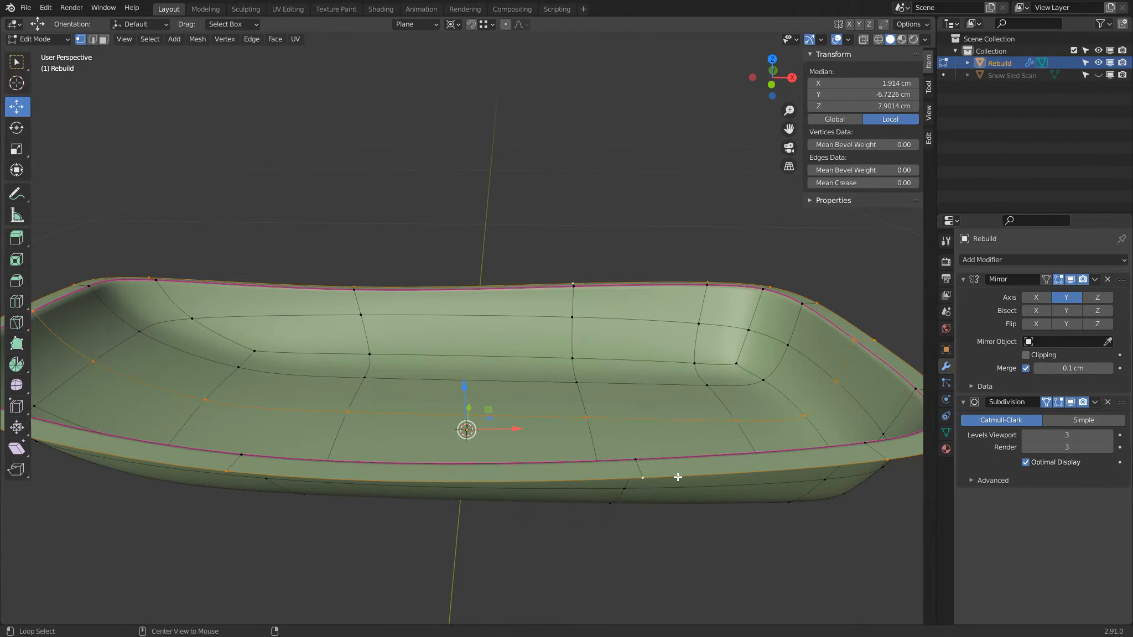
{"action": "key", "text": "KP_1"}
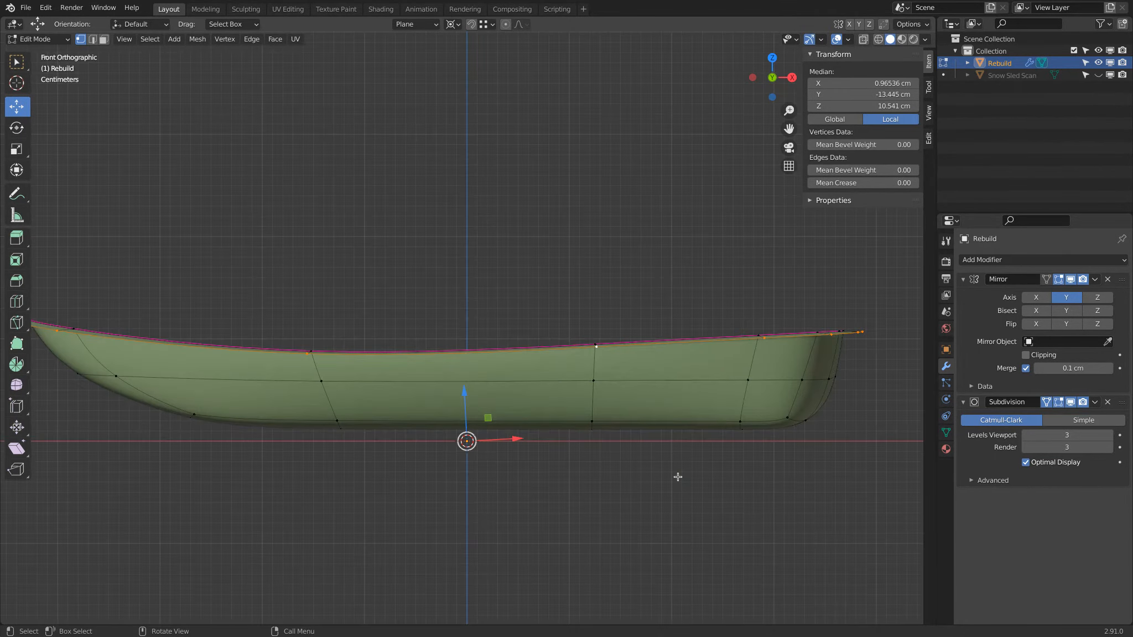
Step: Set the transform orientation to Global and the pivot point to Bounding Box Center
{"action": "left_click", "coordinate": [425, 26]}
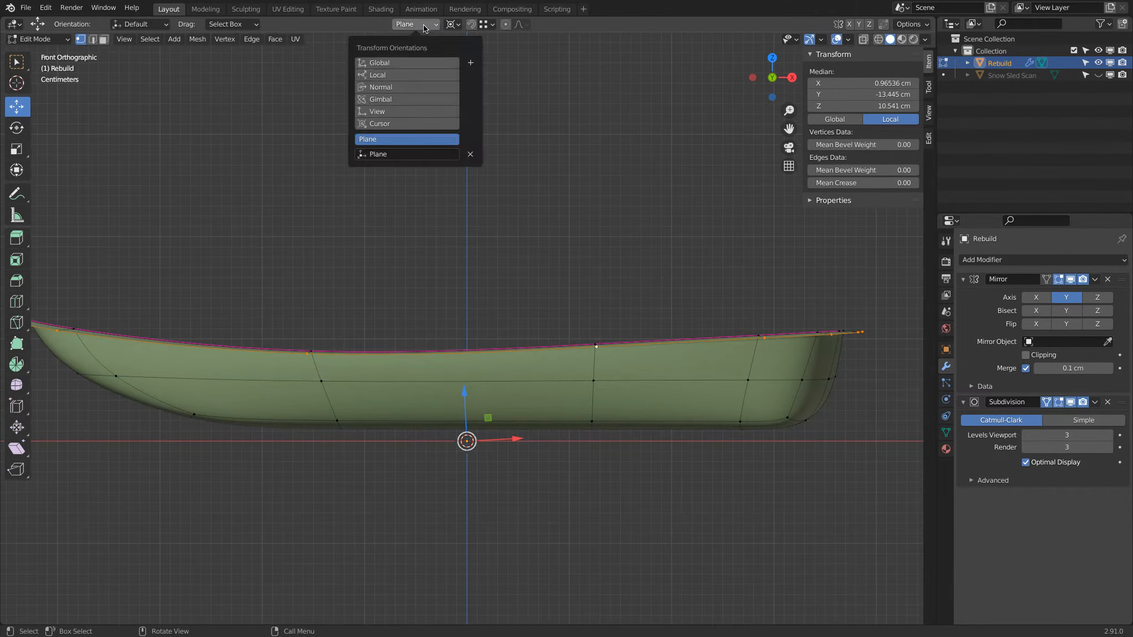
{"action": "left_click", "coordinate": [415, 65]}
{"action": "left_click", "coordinate": [453, 24]}
{"action": "left_click", "coordinate": [462, 51]}
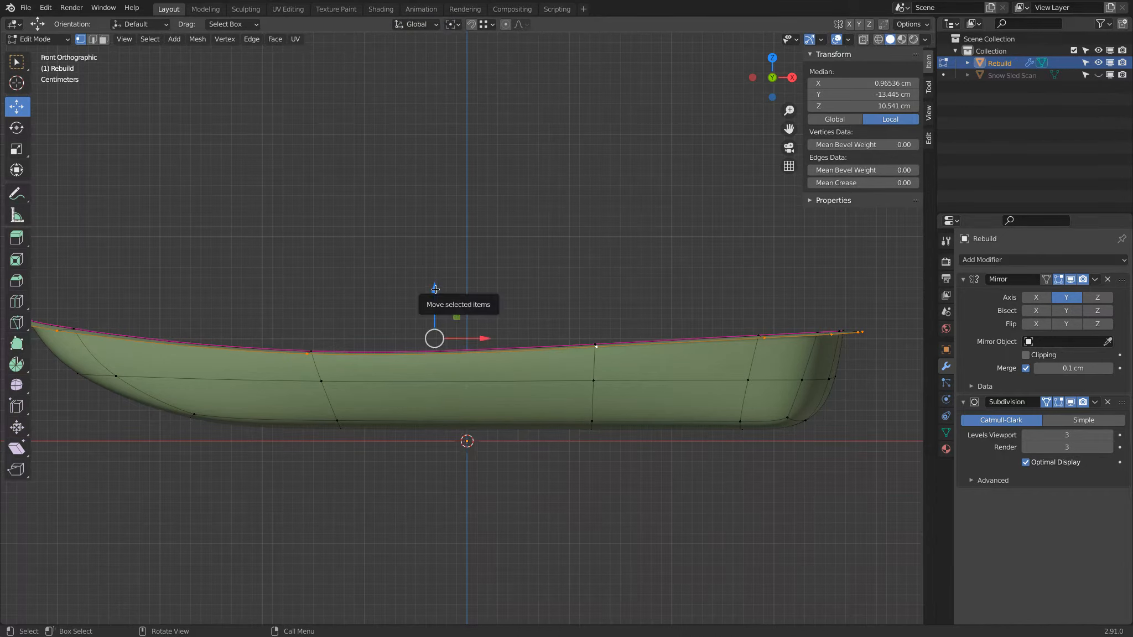
Step: Raise the rim's outer edge loop about 0.23 cm along global Z to level it with the creased inner edge
{"action": "left_click_drag", "start_coordinate": [435, 290], "coordinate": [446, 287]}
{"action": "scroll", "coordinate": [443, 268], "scroll_direction": "up", "scroll_amount": 5}
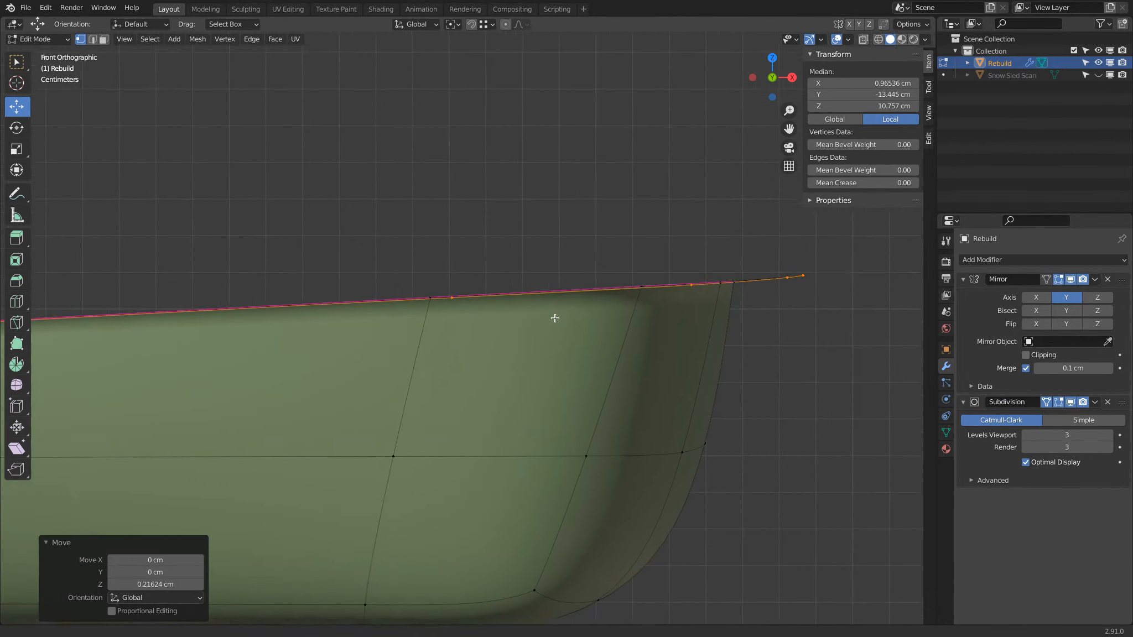
{"action": "key", "text": "g"}
{"action": "key", "text": "z"}
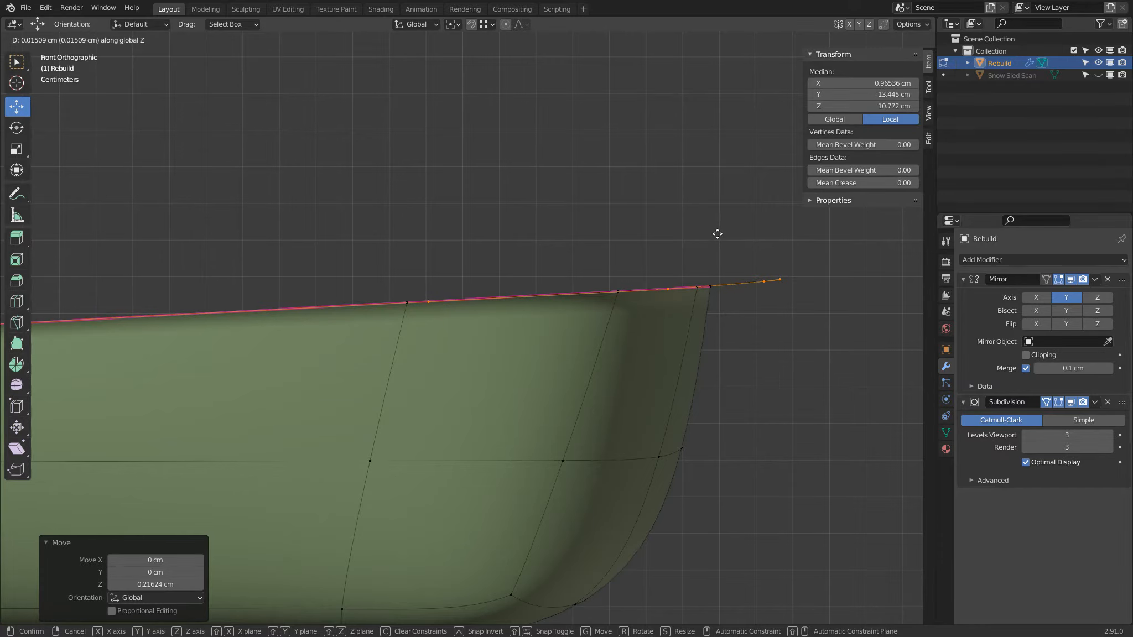
{"action": "left_click", "coordinate": [717, 232]}
Step: Select the rim's outermost vertices at the rear end and lower them about 0.05 cm in Z
{"action": "left_click", "coordinate": [780, 283]}
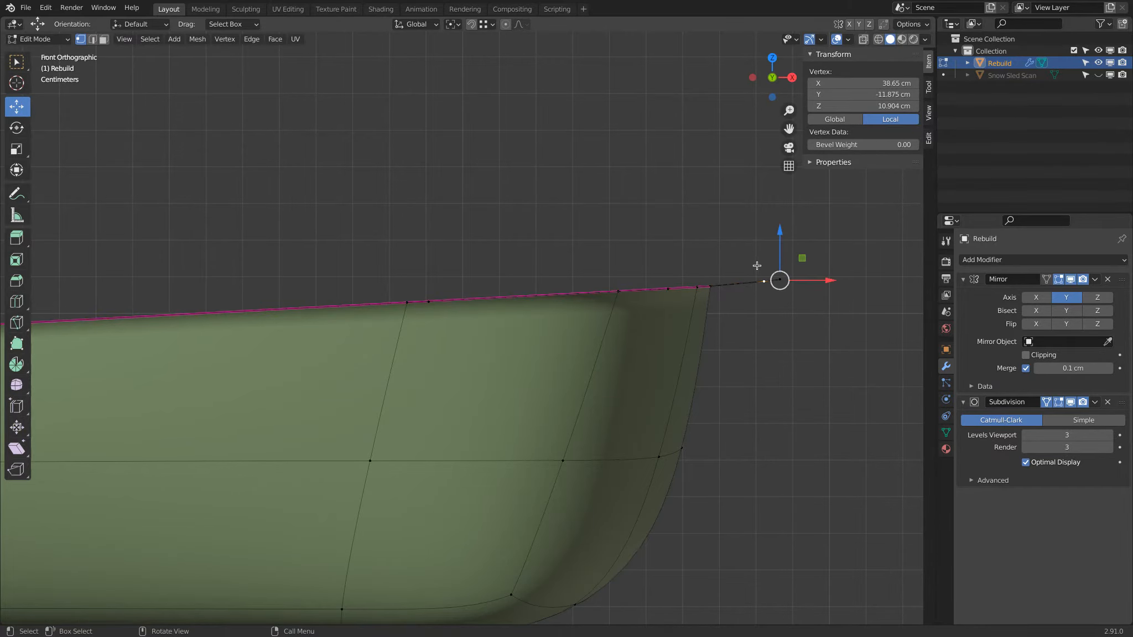
{"action": "middle_click_drag", "start_coordinate": [749, 263], "coordinate": [748, 278]}
{"action": "scroll", "coordinate": [749, 278], "scroll_direction": "down", "scroll_amount": 3}
{"action": "left_click", "coordinate": [629, 303], "text": "shift"}
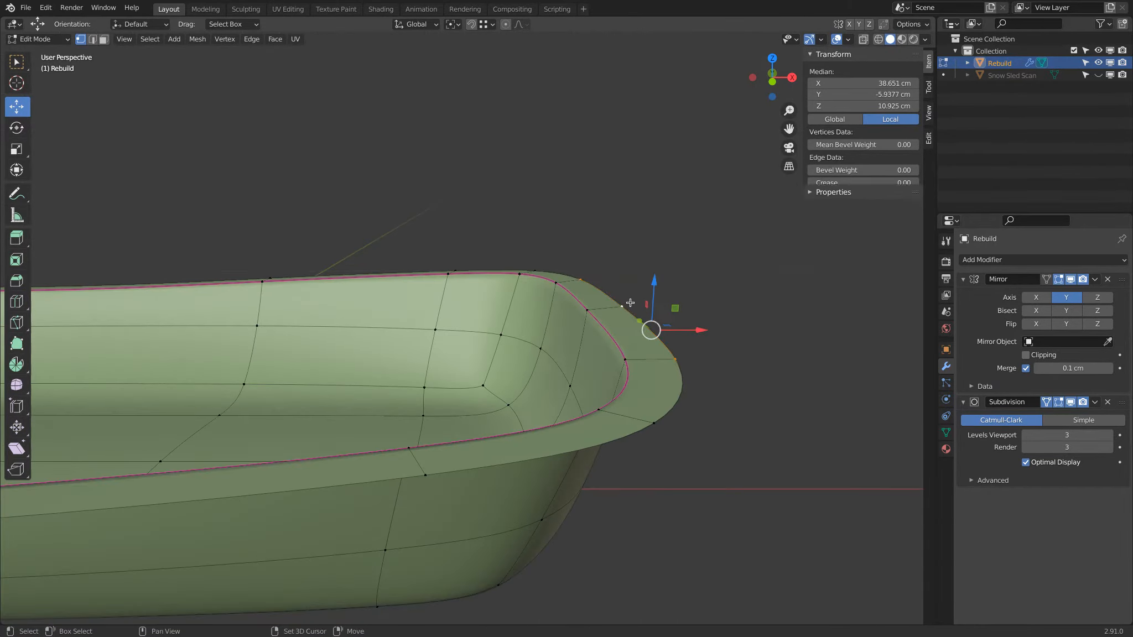
{"action": "key", "text": "KP_1"}
{"action": "scroll", "coordinate": [722, 260], "scroll_direction": "up", "scroll_amount": 5}
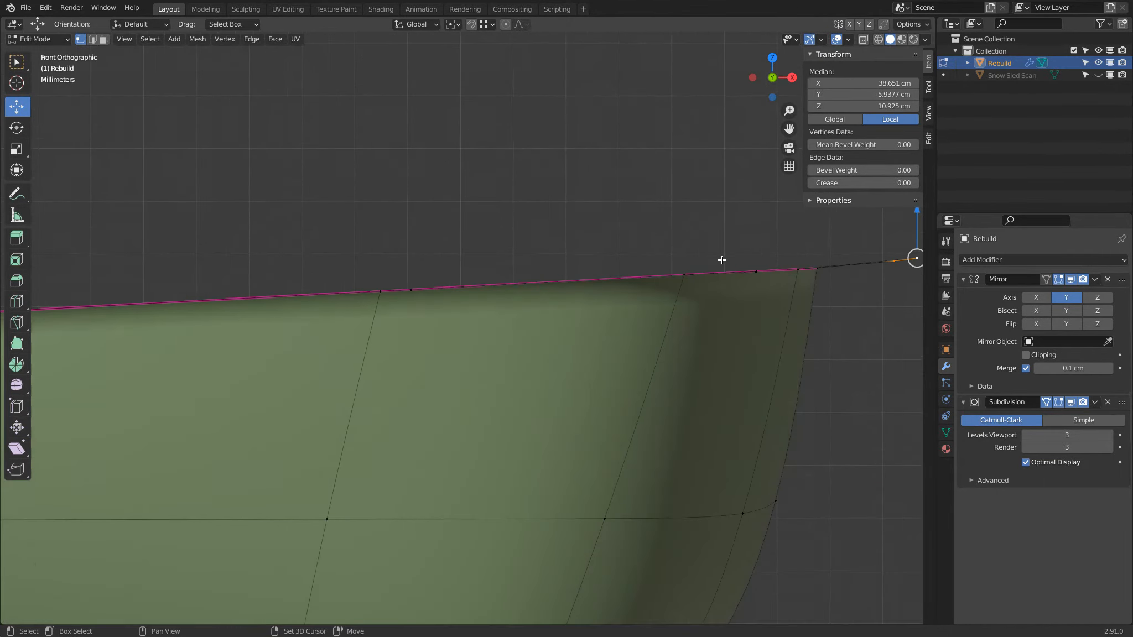
{"action": "middle_click_drag", "start_coordinate": [722, 260], "coordinate": [415, 326], "text": "shift"}
{"action": "scroll", "coordinate": [632, 318], "scroll_direction": "up", "scroll_amount": 3}
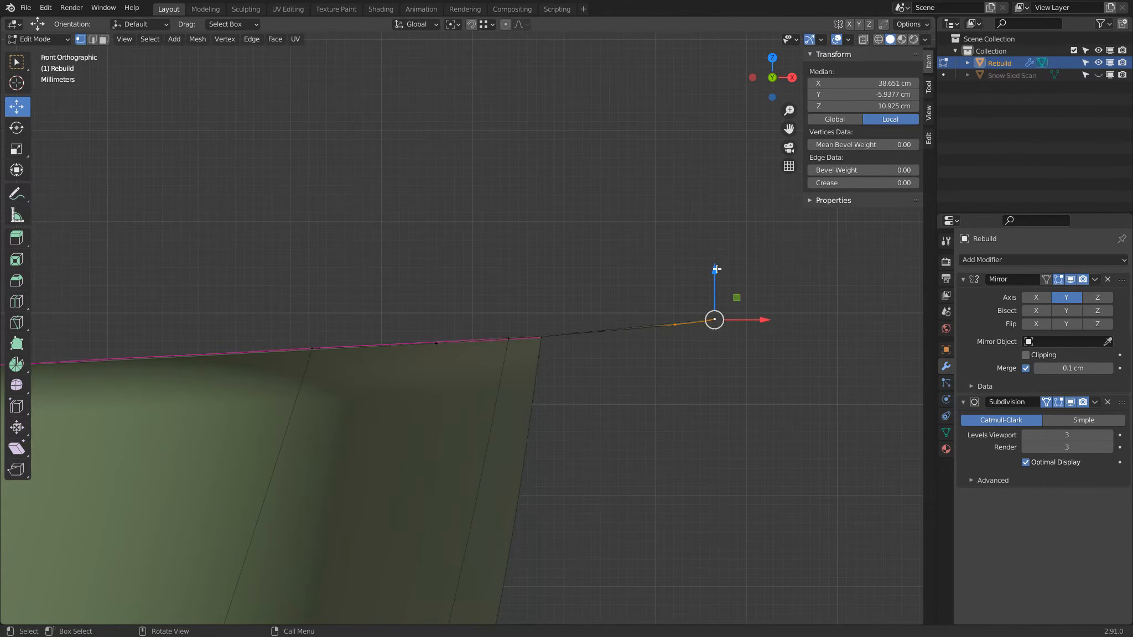
{"action": "left_click_drag", "start_coordinate": [716, 269], "coordinate": [720, 275]}
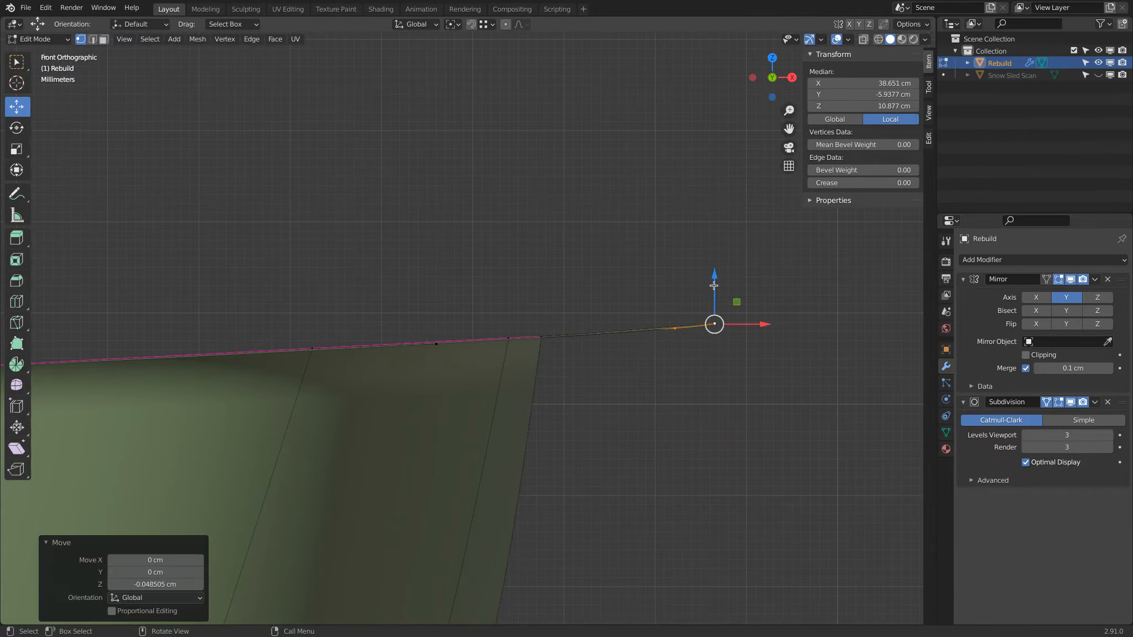
Step: Select only the centre vertex at the outermost rear end of the rim and lower it about 0.05 cm in Z
{"action": "left_click", "coordinate": [678, 335]}
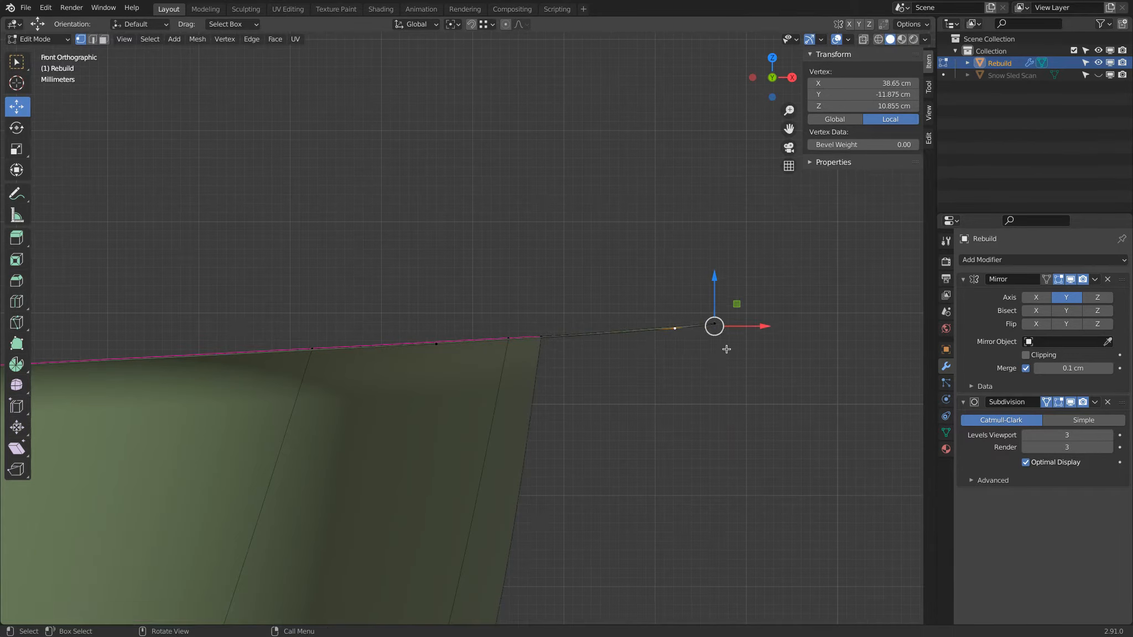
{"action": "left_click", "coordinate": [651, 293]}
{"action": "left_click", "coordinate": [724, 323]}
{"action": "middle_click_drag", "start_coordinate": [722, 326], "coordinate": [707, 335]}
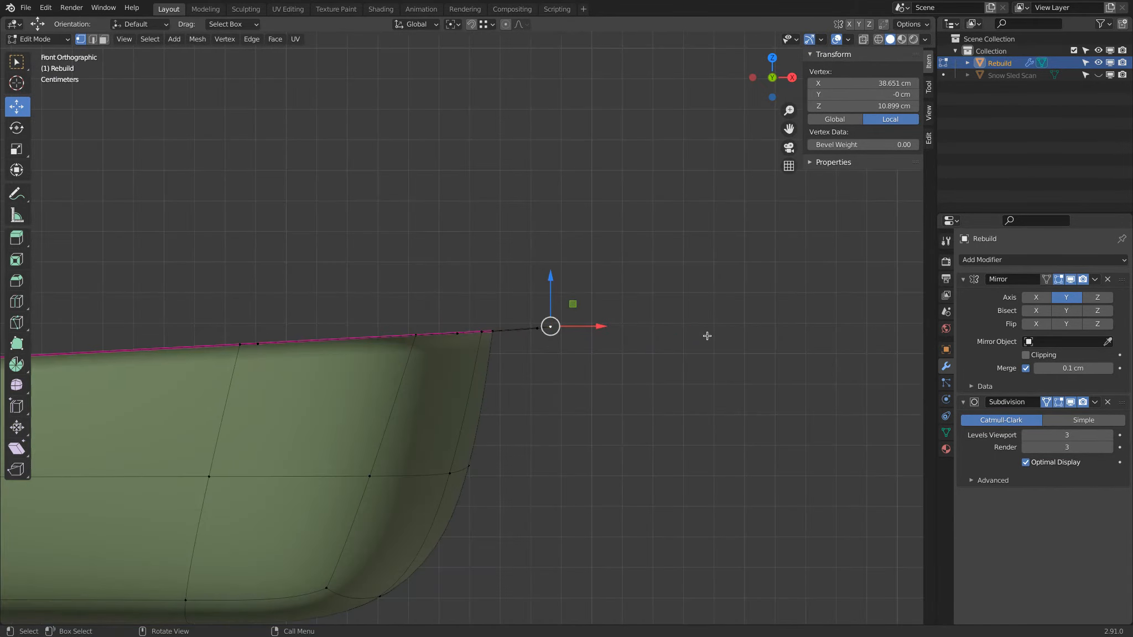
{"action": "scroll", "coordinate": [699, 332], "scroll_direction": "up", "scroll_amount": 5}
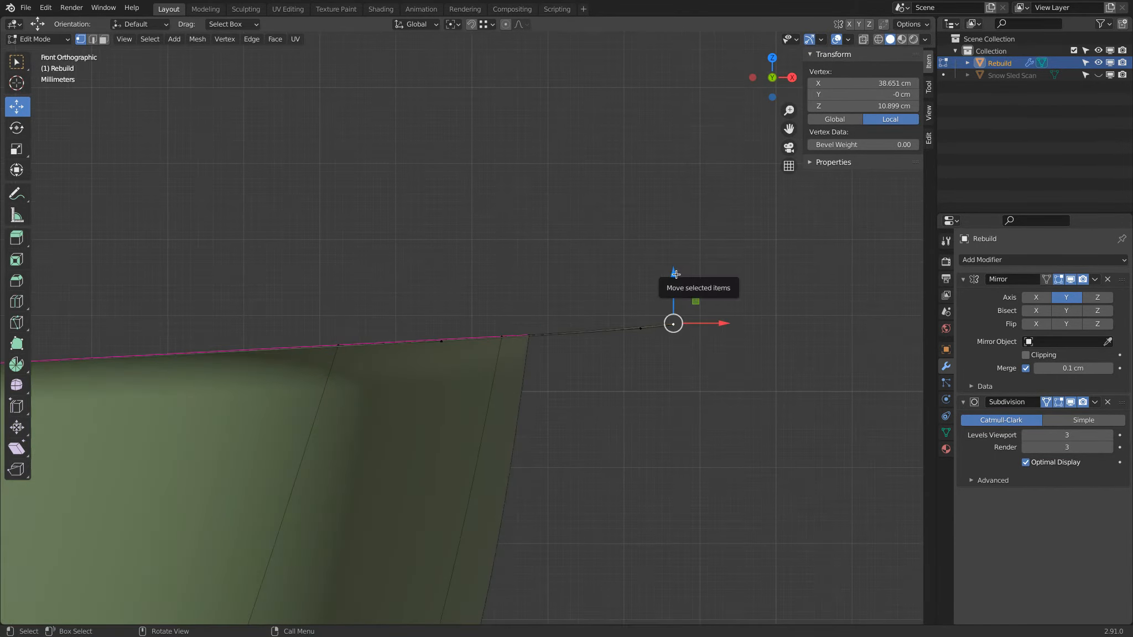
{"action": "left_click_drag", "start_coordinate": [674, 281], "coordinate": [678, 280]}
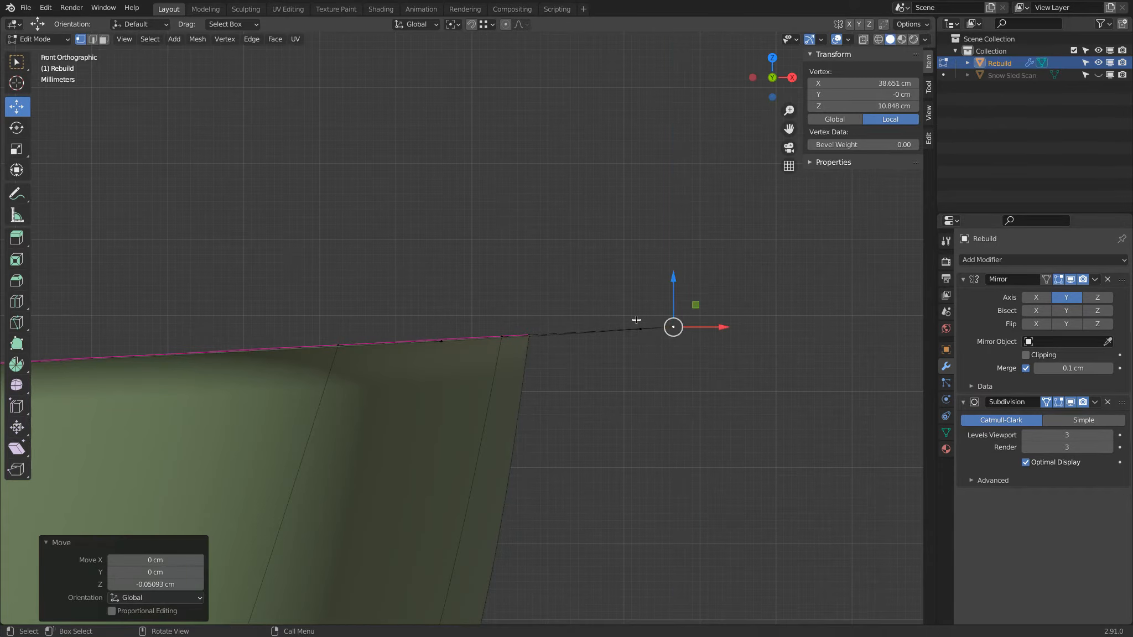
Step: Turn on X-ray, select both outermost rear rim vertices together and raise them slightly in Z to continue the rim's line
{"action": "left_click_drag", "start_coordinate": [617, 297], "coordinate": [718, 381]}
{"action": "left_click", "coordinate": [864, 41]}
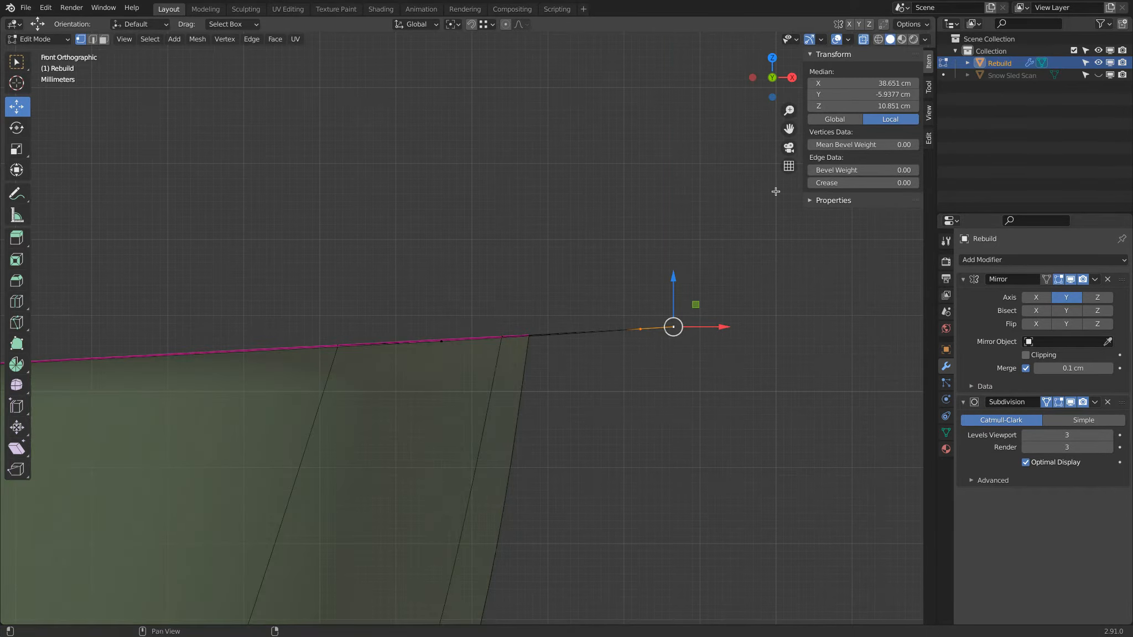
{"action": "left_click_drag", "start_coordinate": [673, 282], "coordinate": [673, 280]}
Step: Raise the outer rim vertex at the rear corner about 0.015 cm in Z and lower the next side vertex about 0.007 cm
{"action": "left_click", "coordinate": [473, 337]}
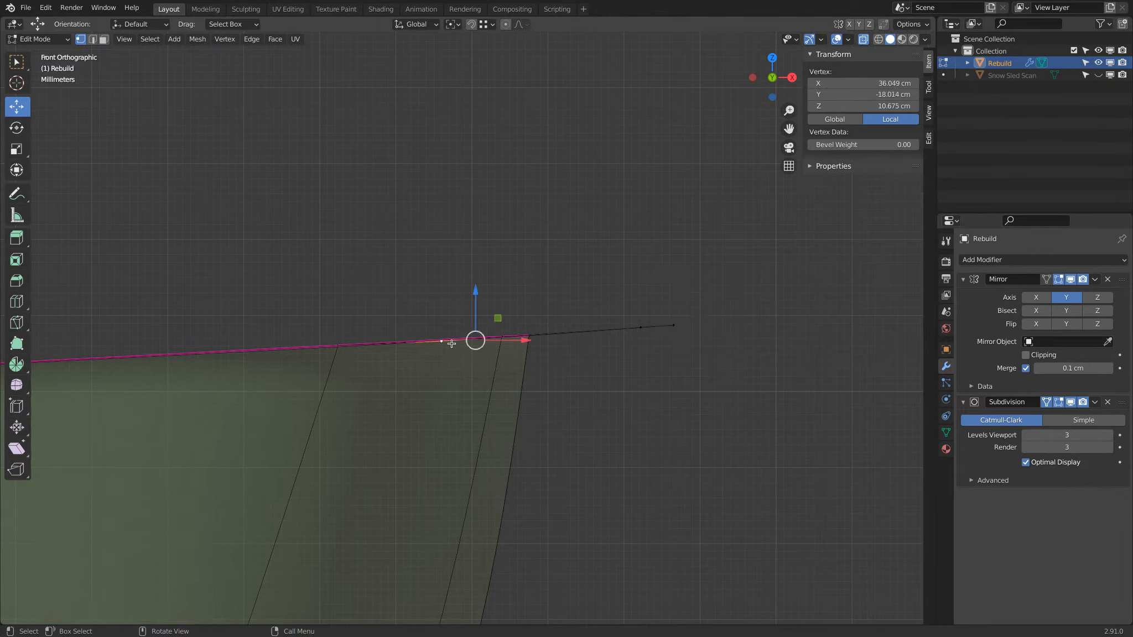
{"action": "left_click_drag", "start_coordinate": [472, 296], "coordinate": [477, 289]}
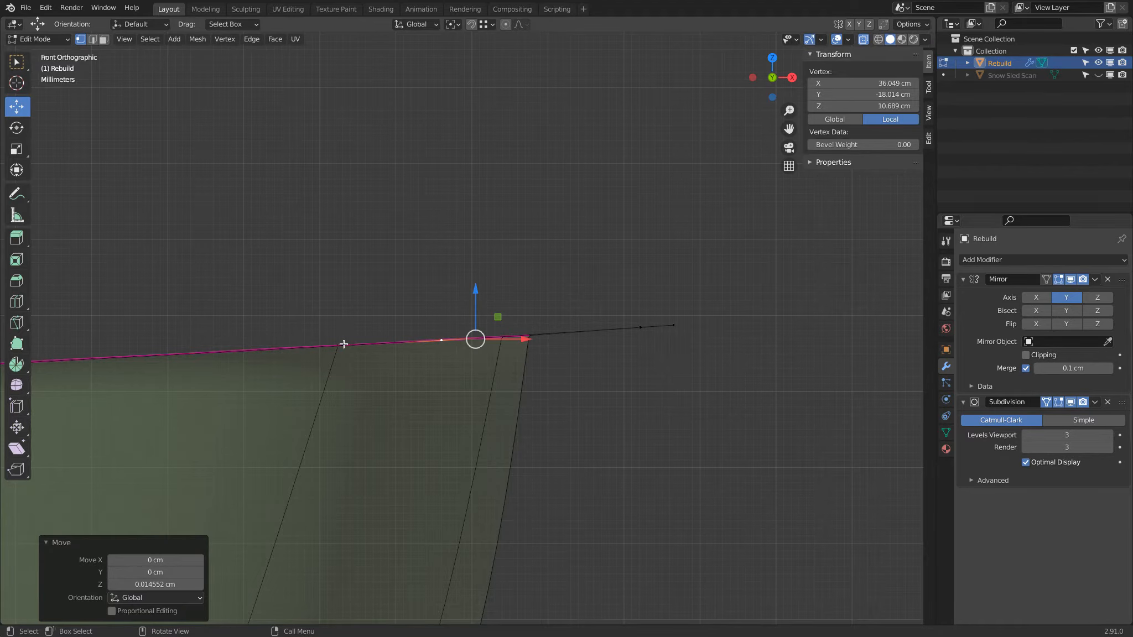
{"action": "scroll", "coordinate": [245, 332], "scroll_direction": "up", "scroll_amount": 8}
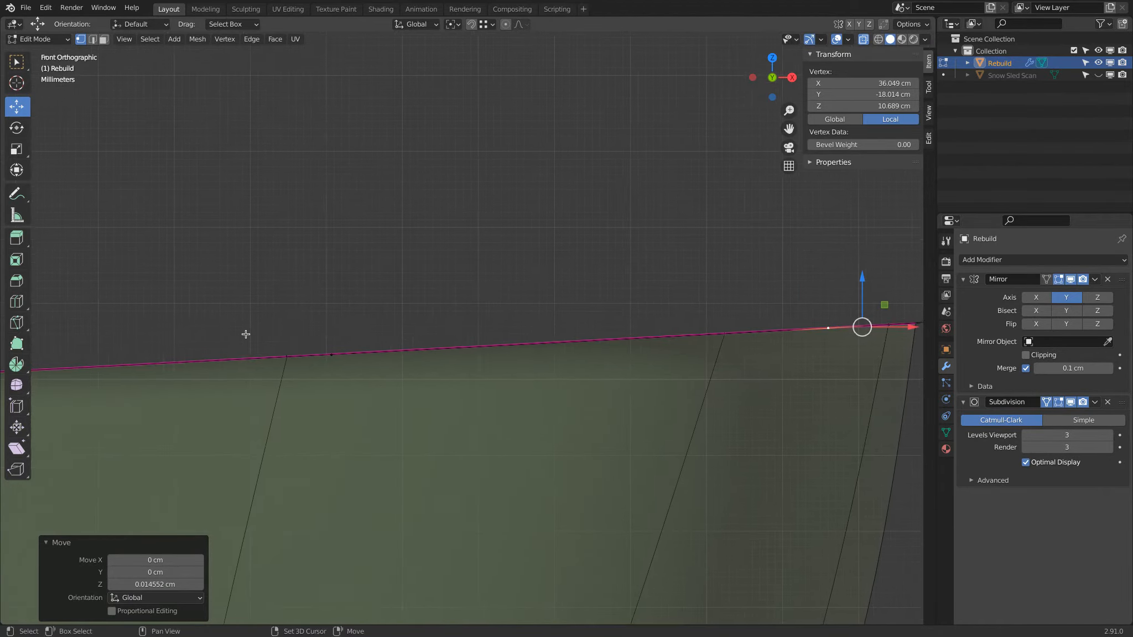
{"action": "left_click", "coordinate": [663, 332]}
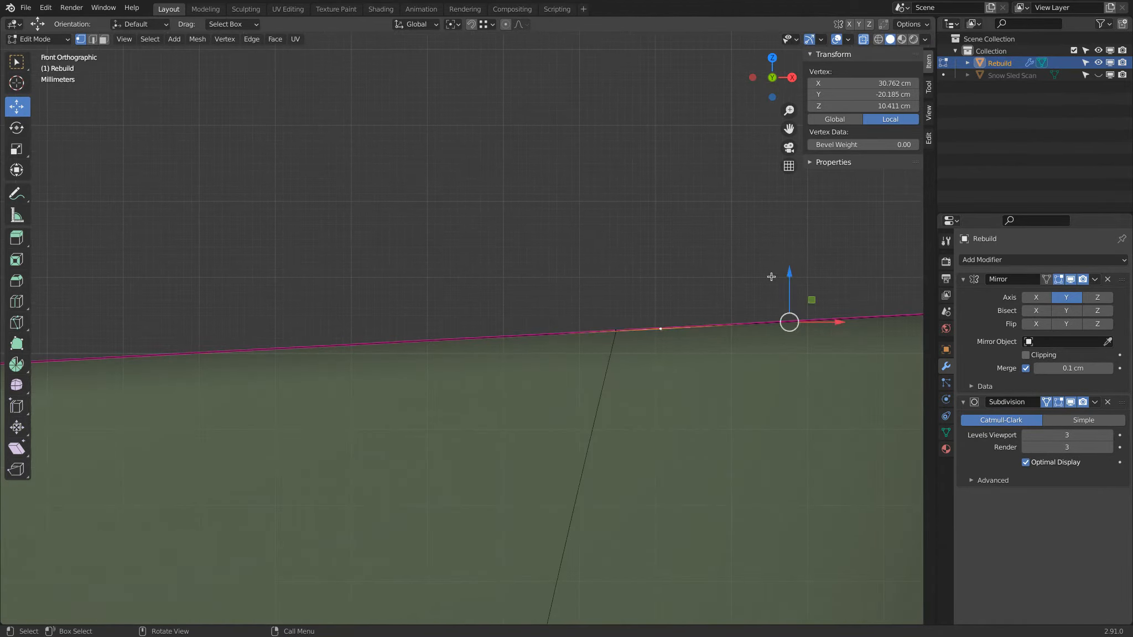
{"action": "left_click_drag", "start_coordinate": [788, 271], "coordinate": [789, 277]}
{"action": "scroll", "coordinate": [647, 344], "scroll_direction": "down", "scroll_amount": 4}
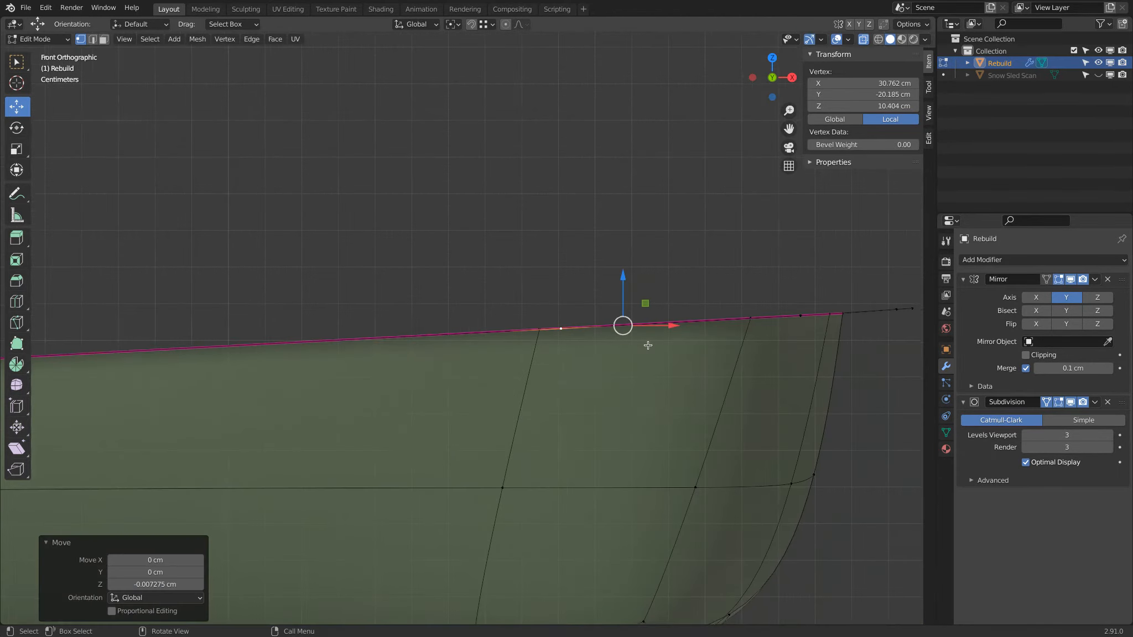
Step: Select the outer rim vertices from the front corner to the front centre and raise them about 0.196 cm in Z
{"action": "middle_click_drag", "start_coordinate": [140, 352], "coordinate": [532, 321], "text": "shift"}
{"action": "middle_click_drag", "start_coordinate": [350, 350], "coordinate": [579, 339], "text": "shift"}
{"action": "middle_click_drag", "start_coordinate": [456, 358], "coordinate": [696, 343], "text": "shift"}
{"action": "middle_click_drag", "start_coordinate": [255, 350], "coordinate": [581, 342], "text": "shift"}
{"action": "middle_click_drag", "start_coordinate": [218, 354], "coordinate": [550, 362], "text": "shift"}
{"action": "middle_click_drag", "start_coordinate": [319, 350], "coordinate": [636, 362], "text": "shift"}
{"action": "middle_click_drag", "start_coordinate": [252, 357], "coordinate": [603, 387], "text": "shift"}
{"action": "middle_click_drag", "start_coordinate": [255, 362], "coordinate": [407, 380], "text": "shift"}
{"action": "middle_click_drag", "start_coordinate": [358, 322], "coordinate": [429, 341], "text": "shift"}
{"action": "left_click", "coordinate": [424, 326]}
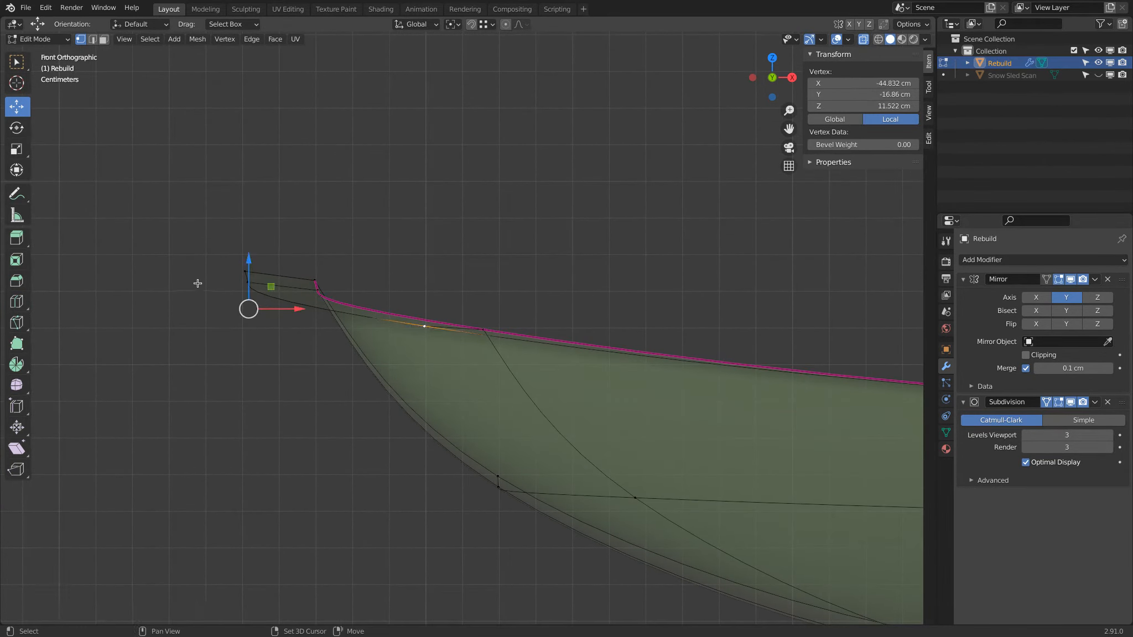
{"action": "left_click", "coordinate": [236, 286], "text": "ctrl"}
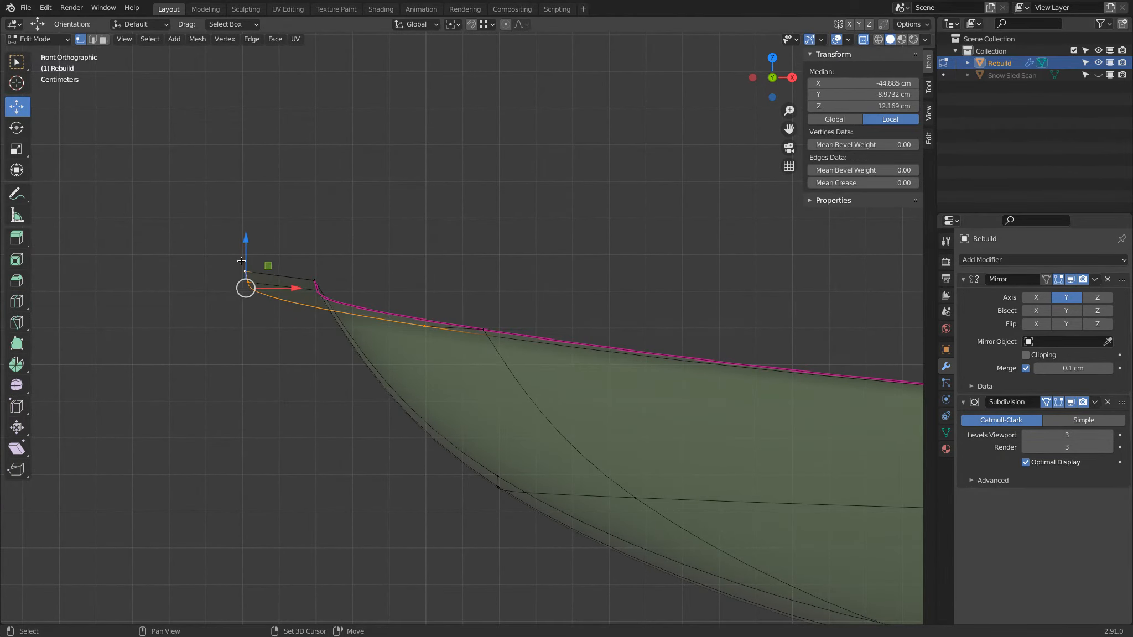
{"action": "key", "text": "g"}
{"action": "key", "text": "z"}
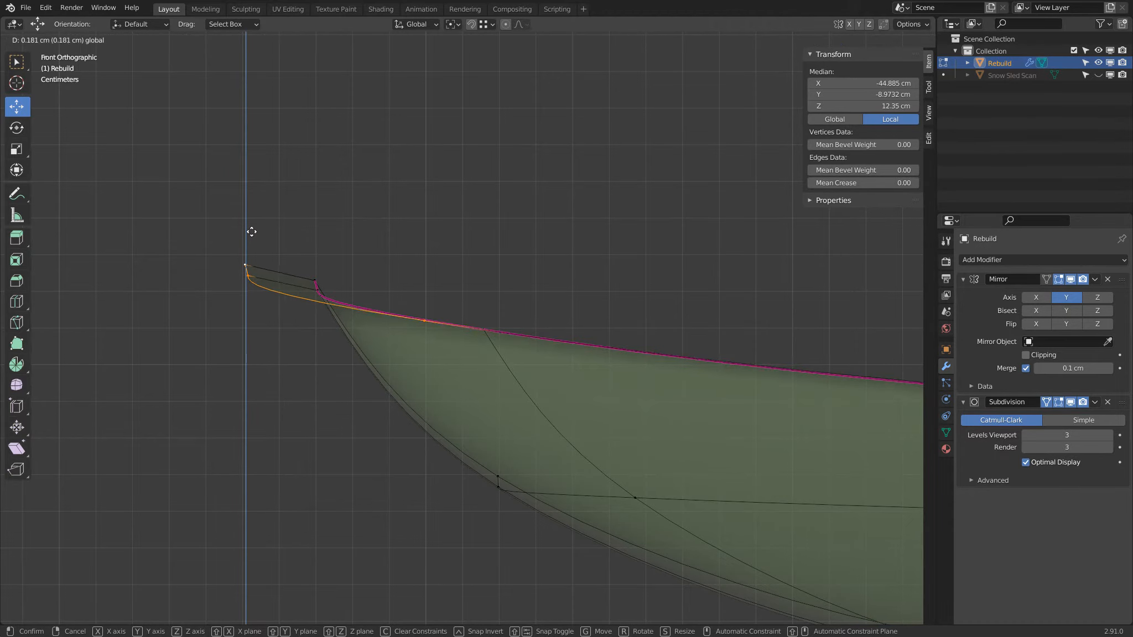
{"action": "left_click", "coordinate": [252, 232]}
{"action": "scroll", "coordinate": [757, 287], "scroll_direction": "down", "scroll_amount": 6}
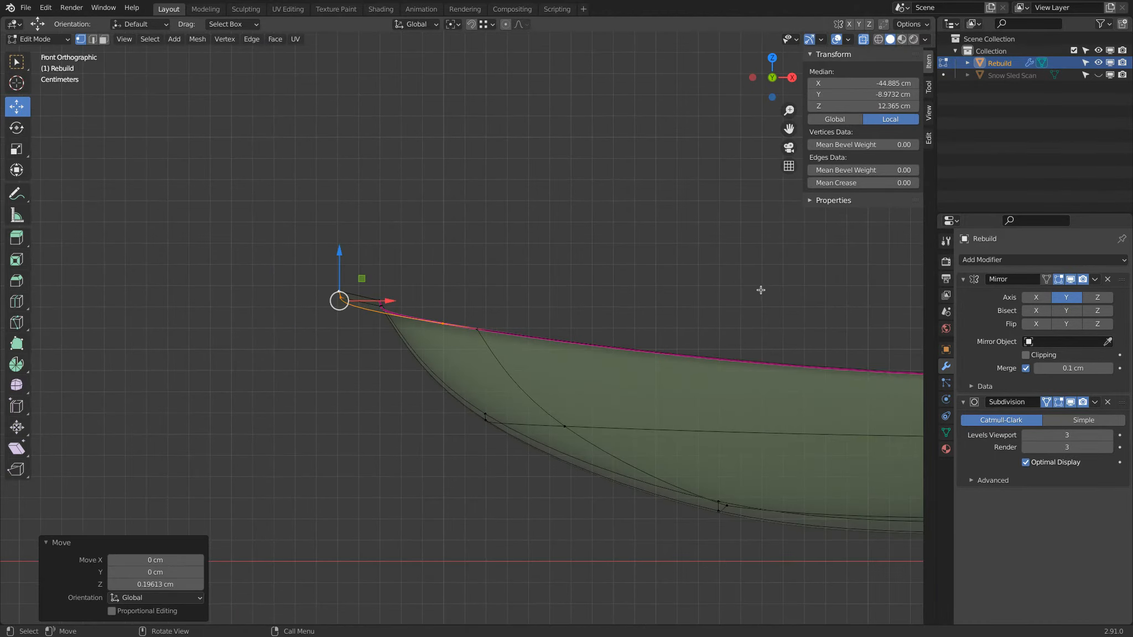
Step: View the sled from above in perspective and turn off X-ray so the mesh shows solid
{"action": "middle_click_drag", "start_coordinate": [665, 285], "coordinate": [624, 335]}
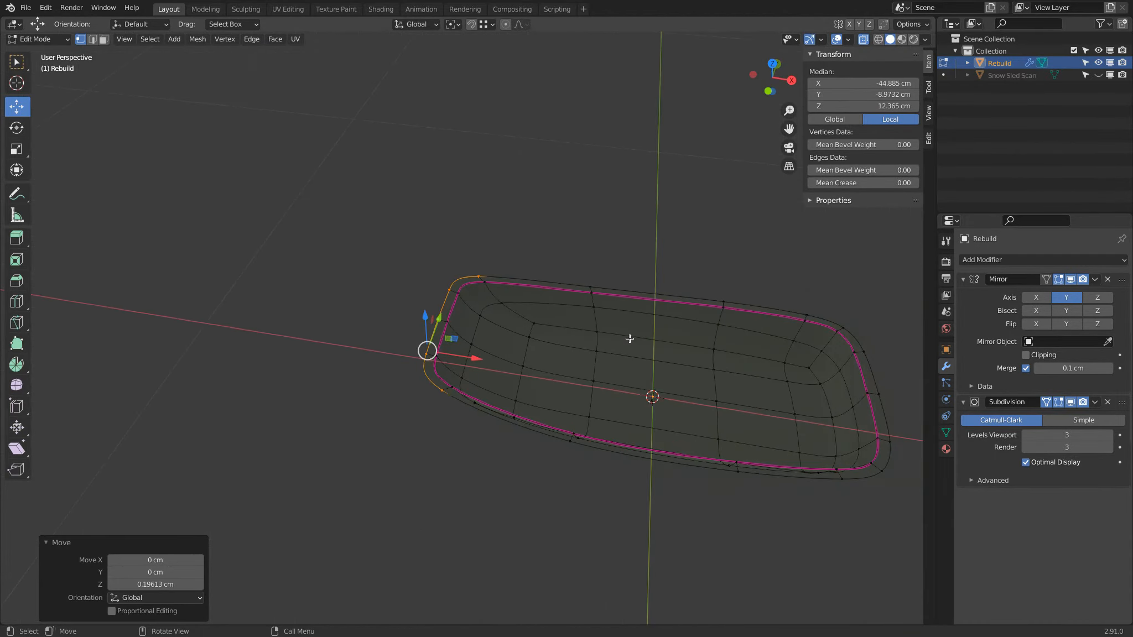
{"action": "key", "text": "z"}
{"action": "left_click", "coordinate": [620, 280]}
{"action": "middle_click_drag", "start_coordinate": [577, 242], "coordinate": [587, 271]}
{"action": "key", "text": "z"}
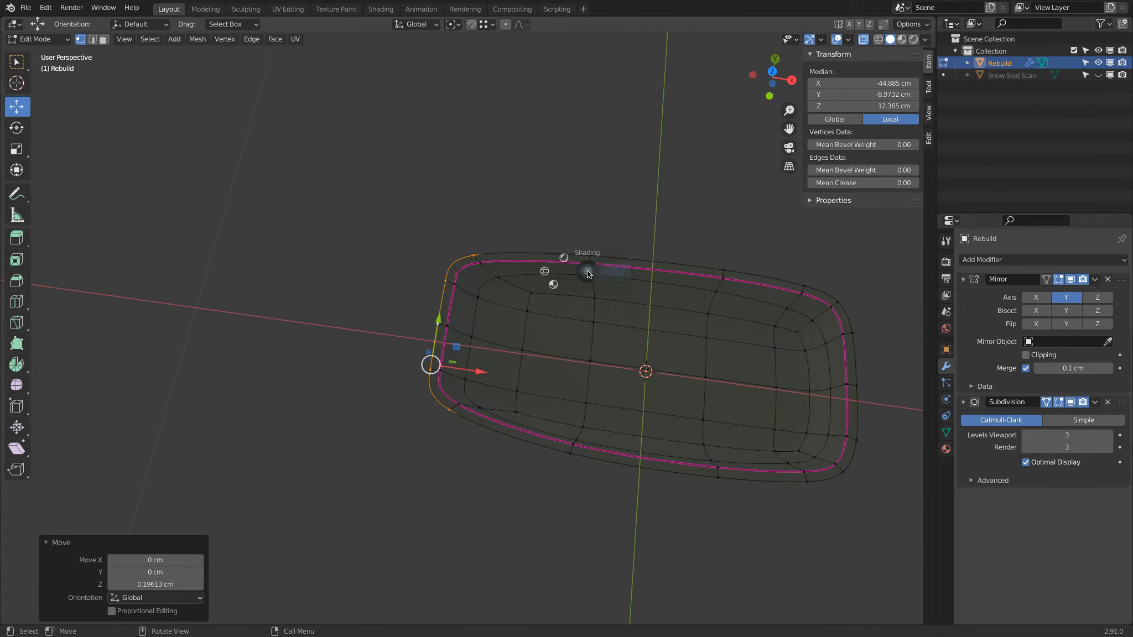
{"action": "left_click", "coordinate": [690, 266]}
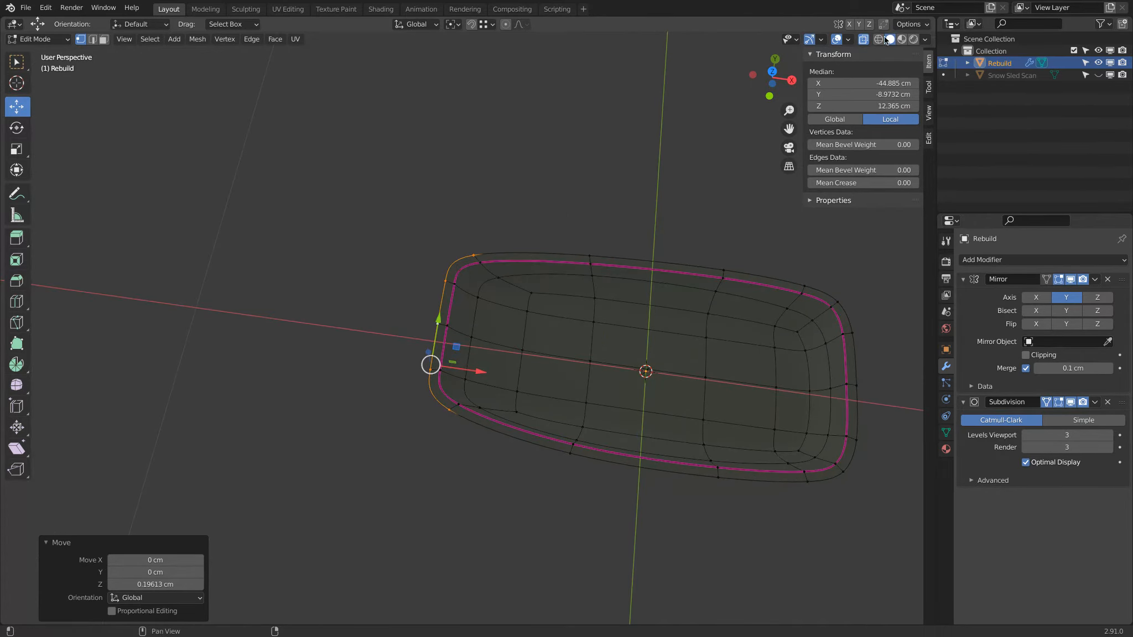
{"action": "left_click", "coordinate": [864, 39]}
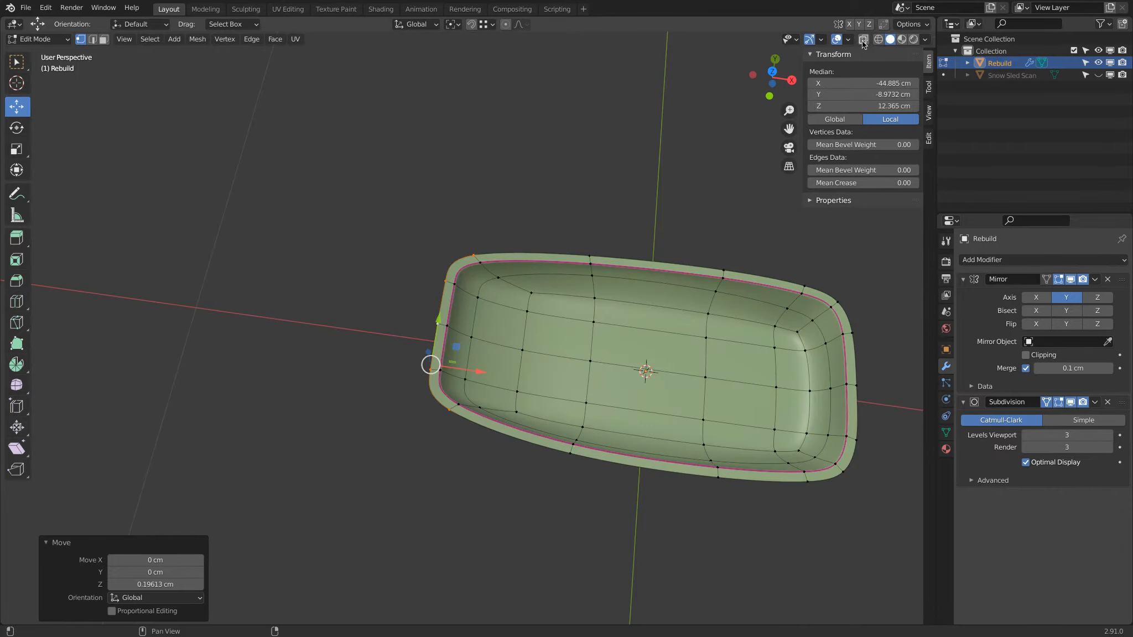
Step: Show the Snow Sled Scan in top orthographic view and move the front outer rim vertices about -4.15 cm in X to meet its edge
{"action": "left_click", "coordinate": [1098, 76]}
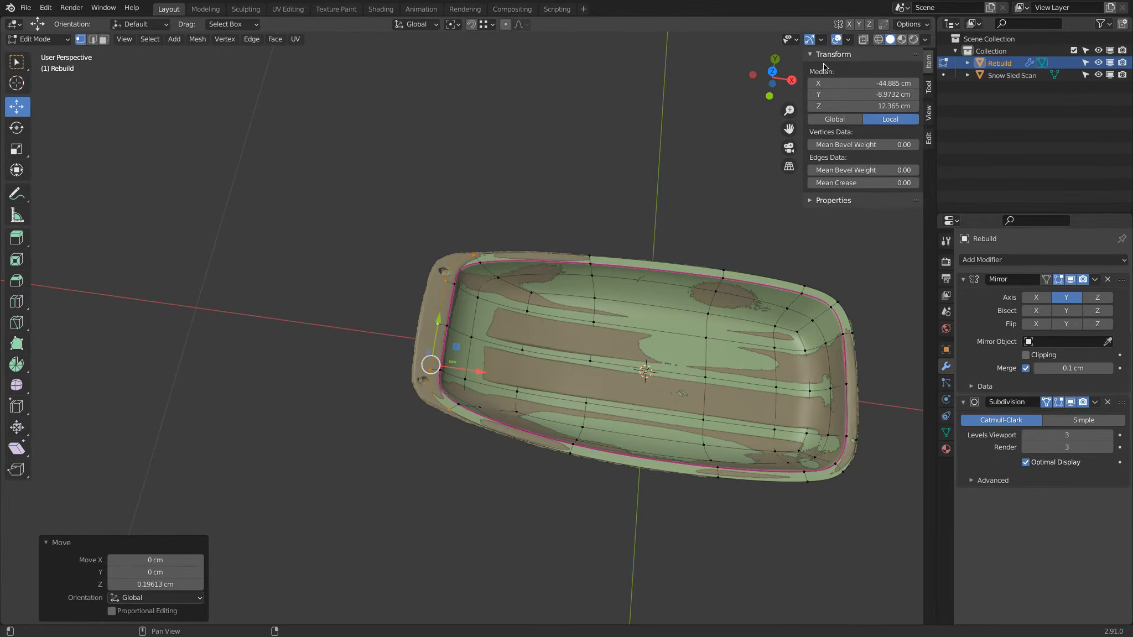
{"action": "left_click", "coordinate": [772, 72]}
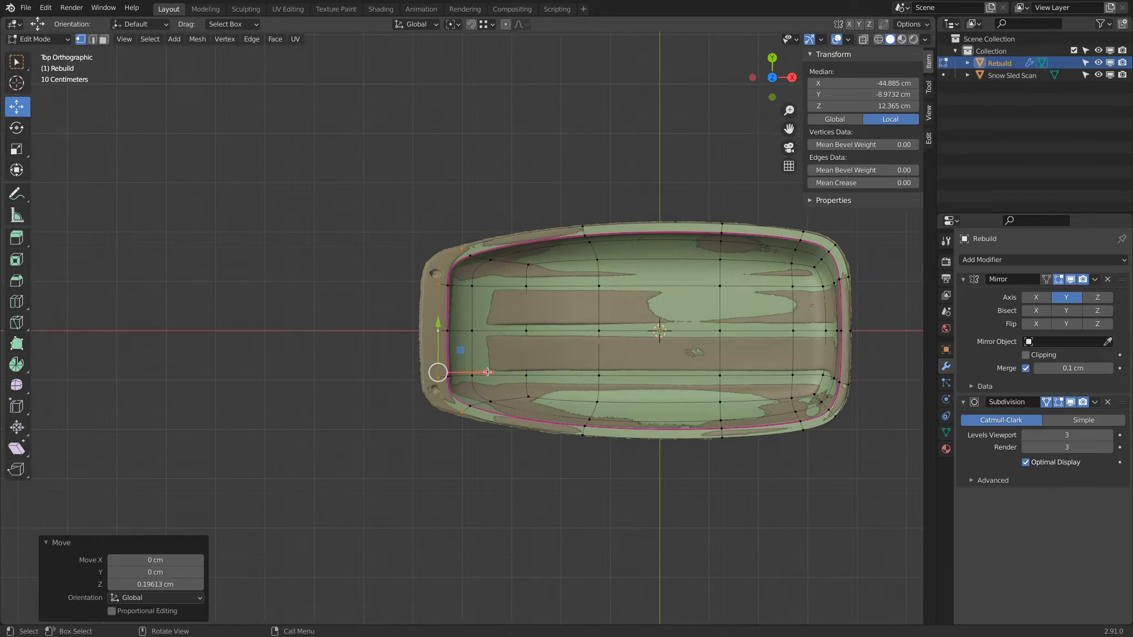
{"action": "left_click_drag", "start_coordinate": [487, 372], "coordinate": [463, 366]}
Step: Deselect the rim's front centre vertex and move the remaining front outer vertices about 0.59 cm in X to follow the scan
{"action": "scroll", "coordinate": [453, 331], "scroll_direction": "up", "scroll_amount": 4}
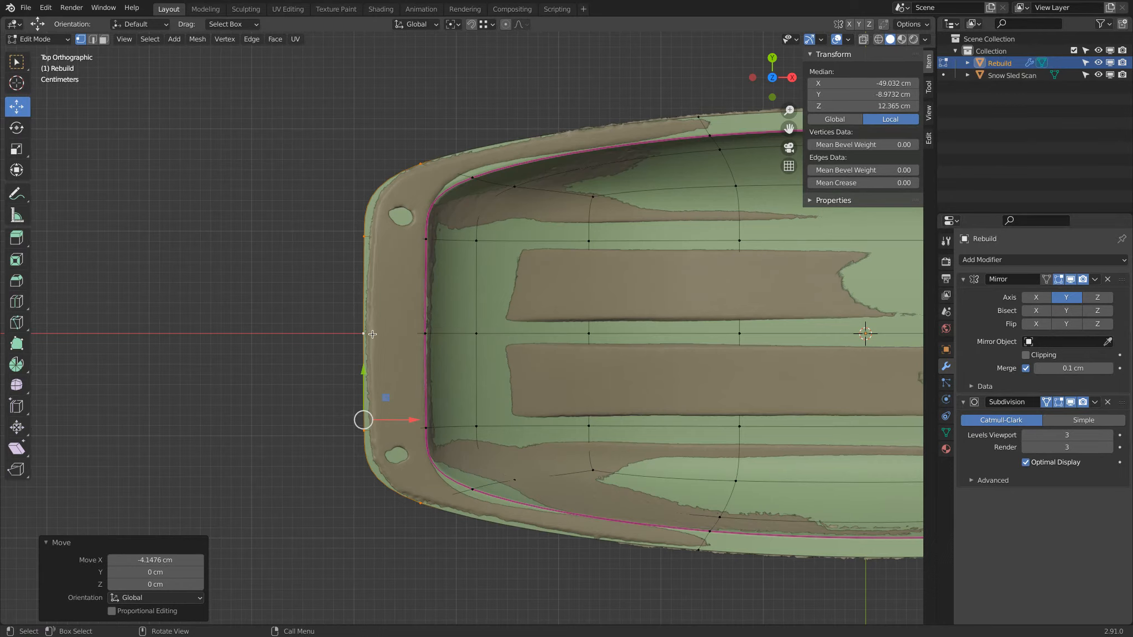
{"action": "left_click", "coordinate": [358, 334], "text": "shift"}
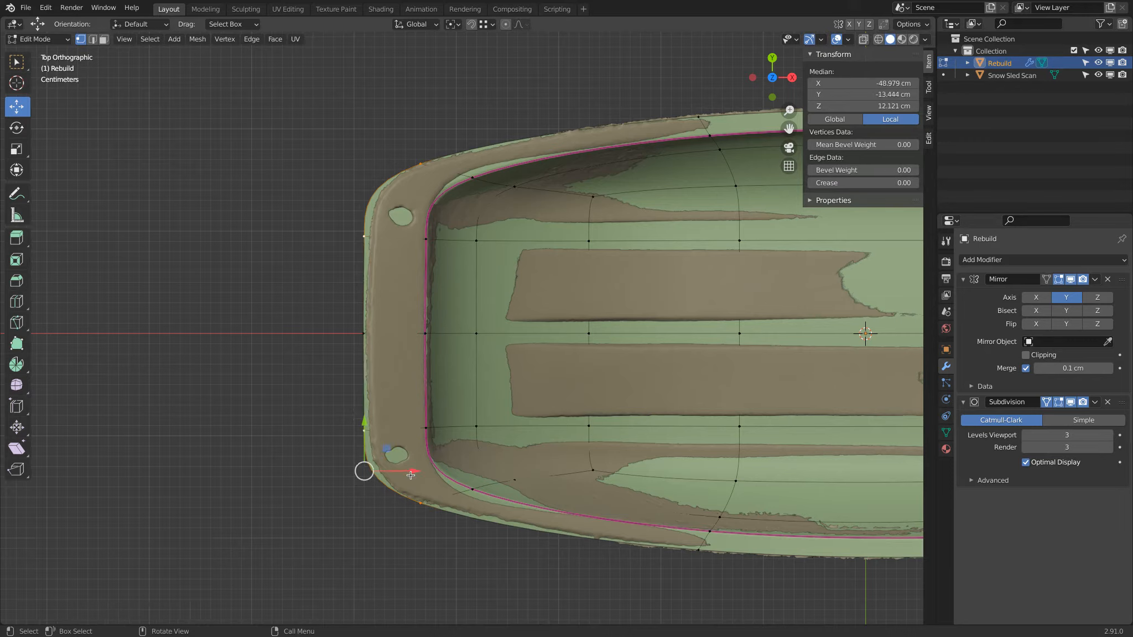
{"action": "left_click_drag", "start_coordinate": [415, 472], "coordinate": [424, 466]}
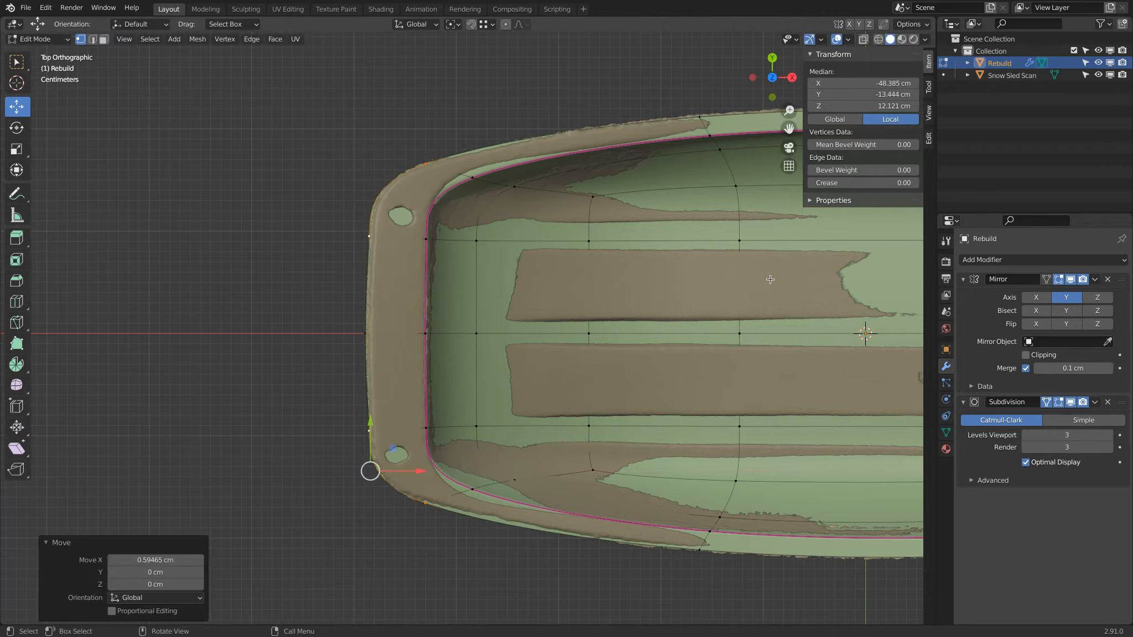
Step: Hide the Snow Sled Scan, select the whole mesh and disable the Subdivision modifier's edit mode display
{"action": "left_click", "coordinate": [1098, 75]}
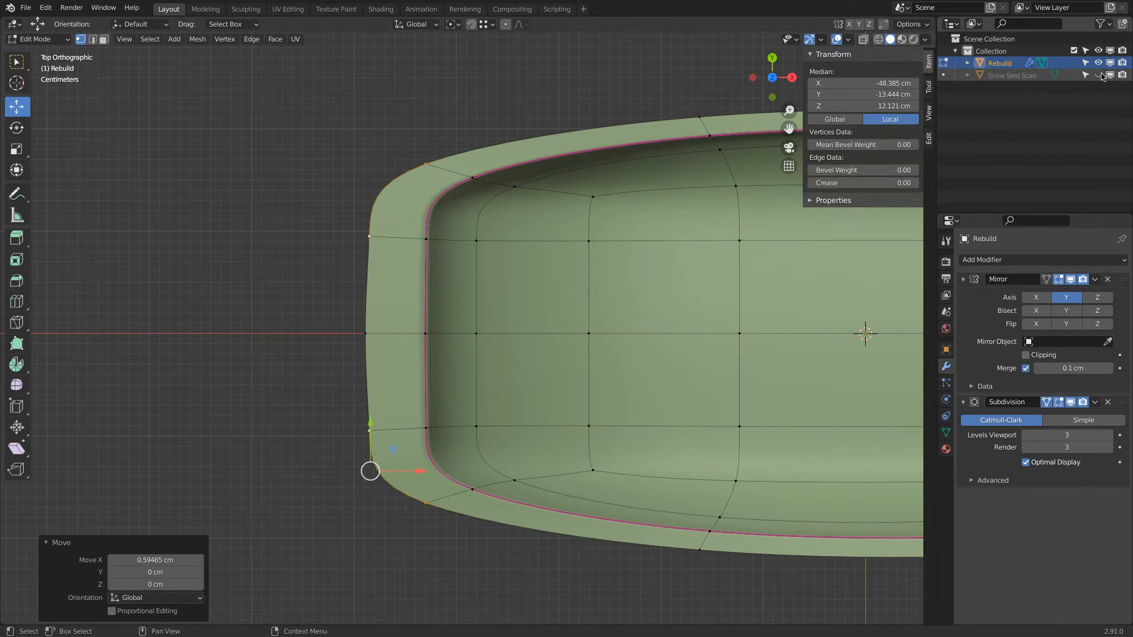
{"action": "left_click", "coordinate": [1058, 402]}
{"action": "left_click", "coordinate": [1058, 402]}
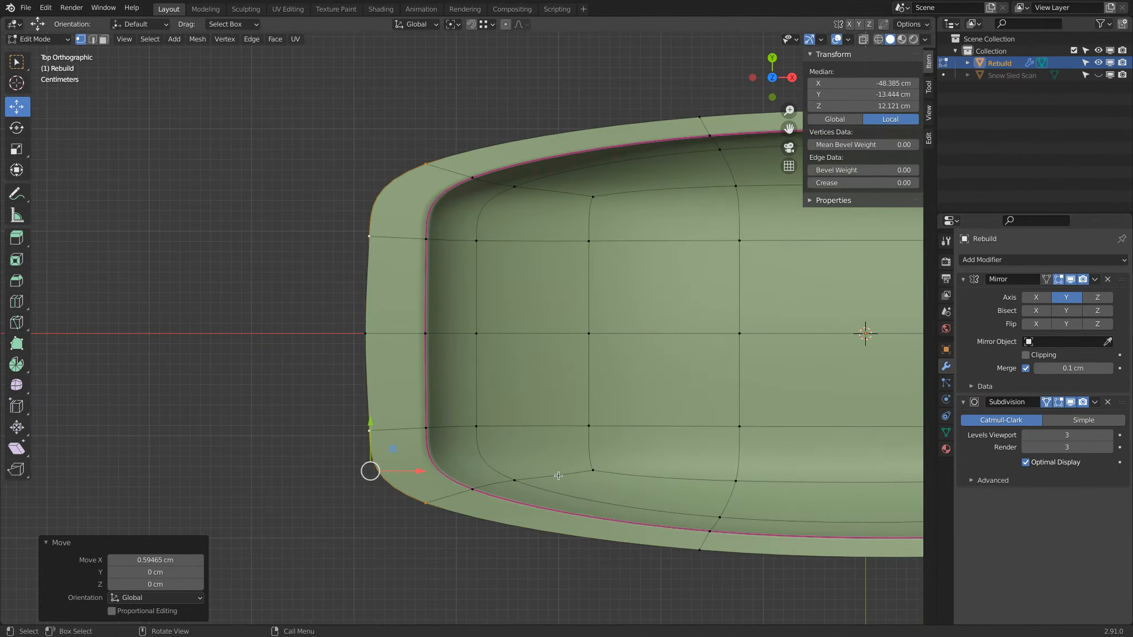
{"action": "key", "text": "a"}
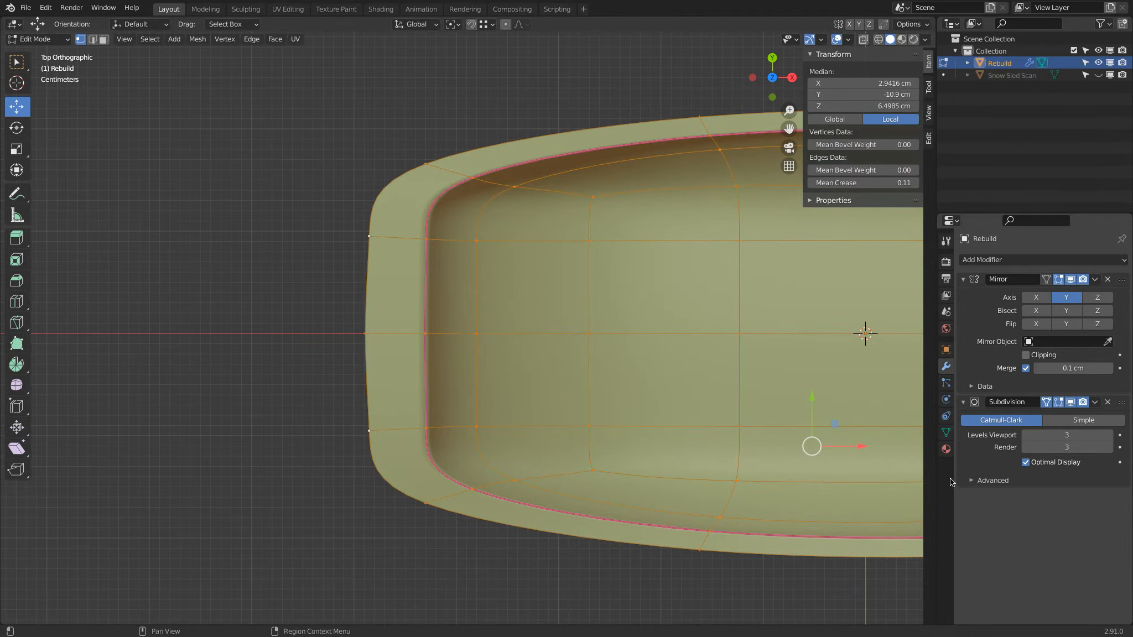
{"action": "left_click", "coordinate": [1059, 402]}
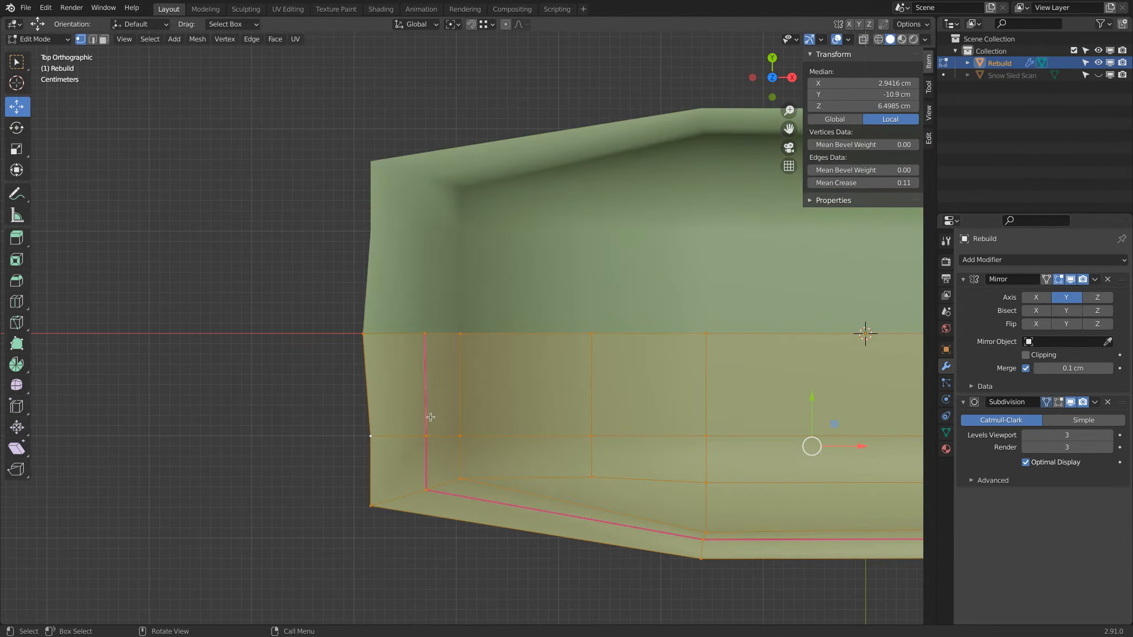
Step: Move the outer front corner vertex inward in X and its neighbour towards the centre line about -0.43 cm in X
{"action": "left_click", "coordinate": [371, 434]}
{"action": "left_click", "coordinate": [371, 506]}
{"action": "key", "text": "g"}
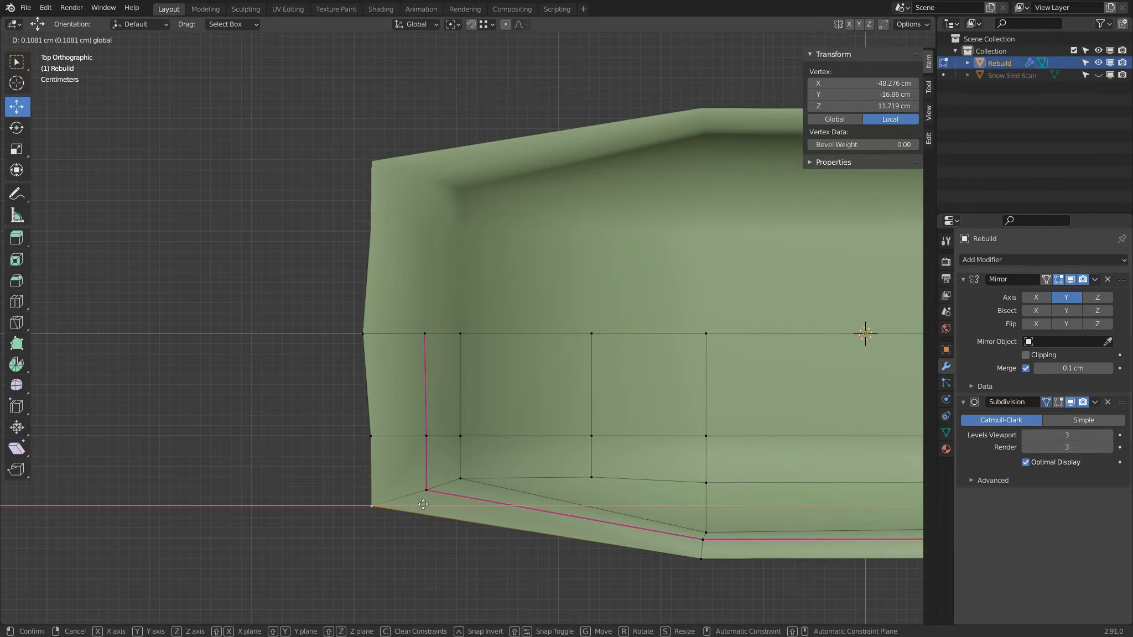
{"action": "left_click", "coordinate": [428, 500]}
{"action": "left_click", "coordinate": [366, 440]}
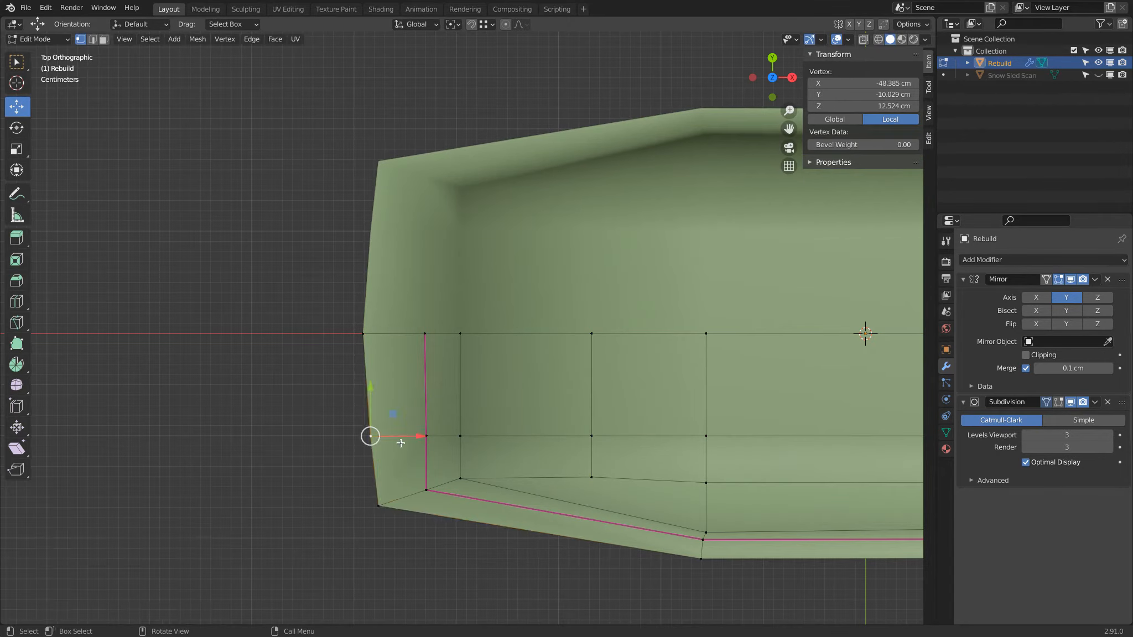
{"action": "left_click_drag", "start_coordinate": [416, 437], "coordinate": [411, 437]}
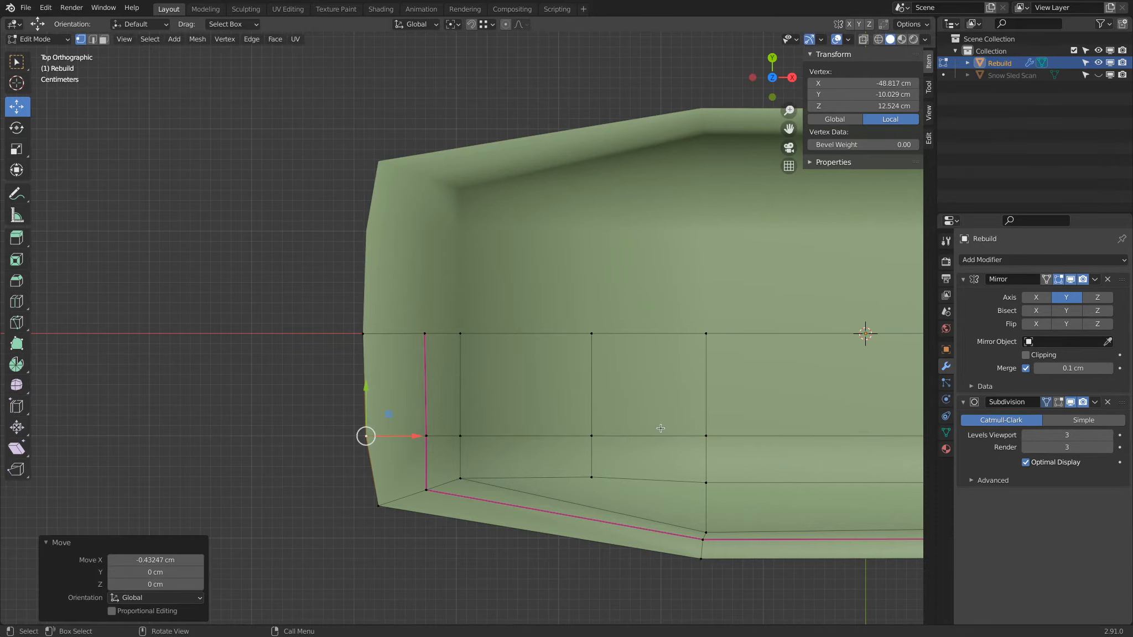
Step: Re-enable the Subdivision modifier in edit mode and move the front corner vertex and its neighbour together about 0.05 cm in X
{"action": "left_click", "coordinate": [1058, 402]}
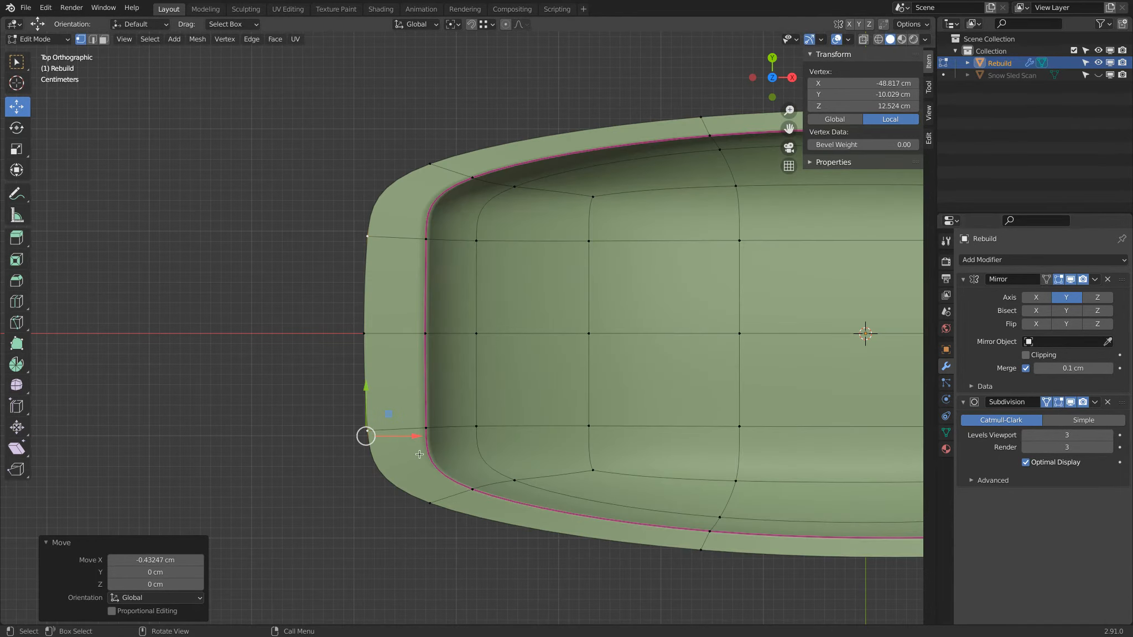
{"action": "left_click", "coordinate": [429, 502], "text": "shift"}
{"action": "left_click_drag", "start_coordinate": [423, 470], "coordinate": [424, 470]}
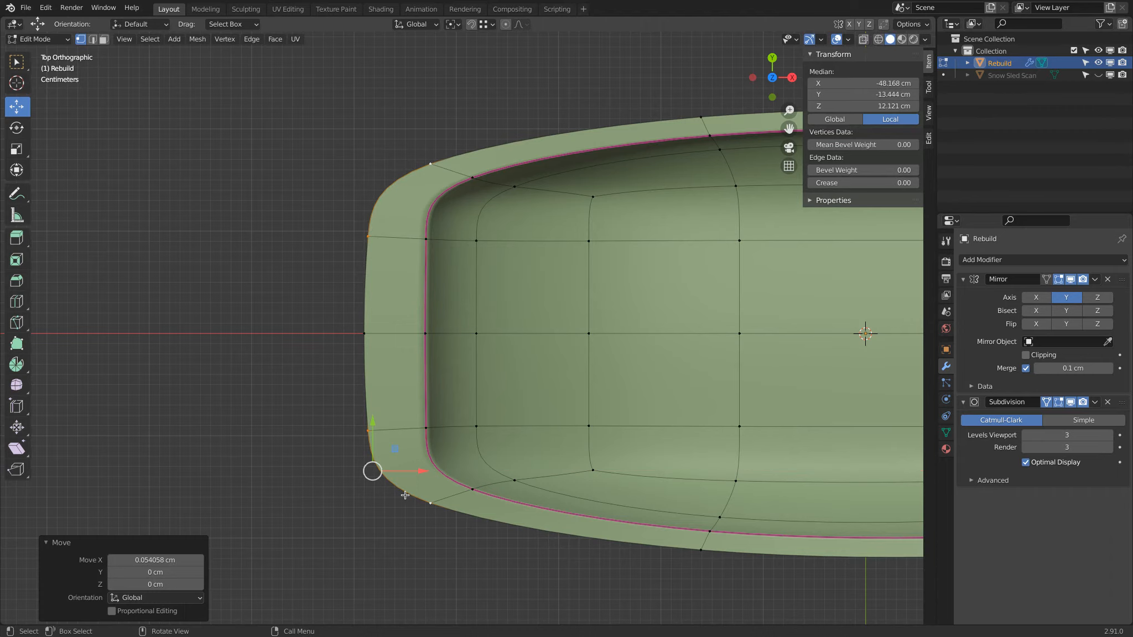
Step: Compare the front rim's outline with the Snow Sled Scan, hide the scan again and show the front end in front orthographic view
{"action": "left_click", "coordinate": [1099, 75]}
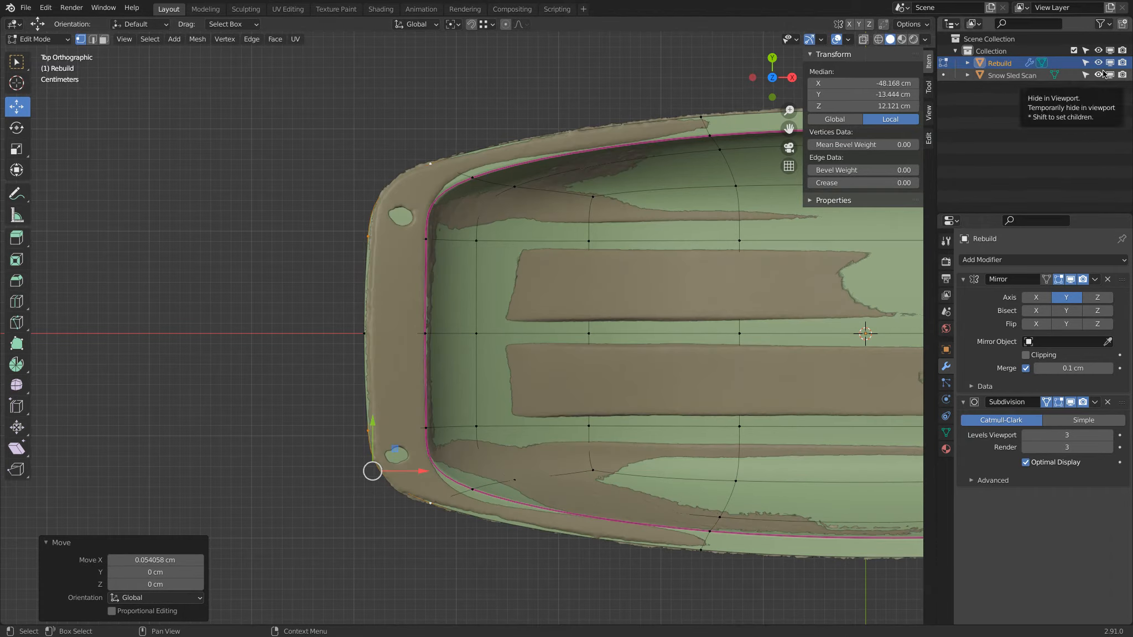
{"action": "left_click", "coordinate": [1099, 75]}
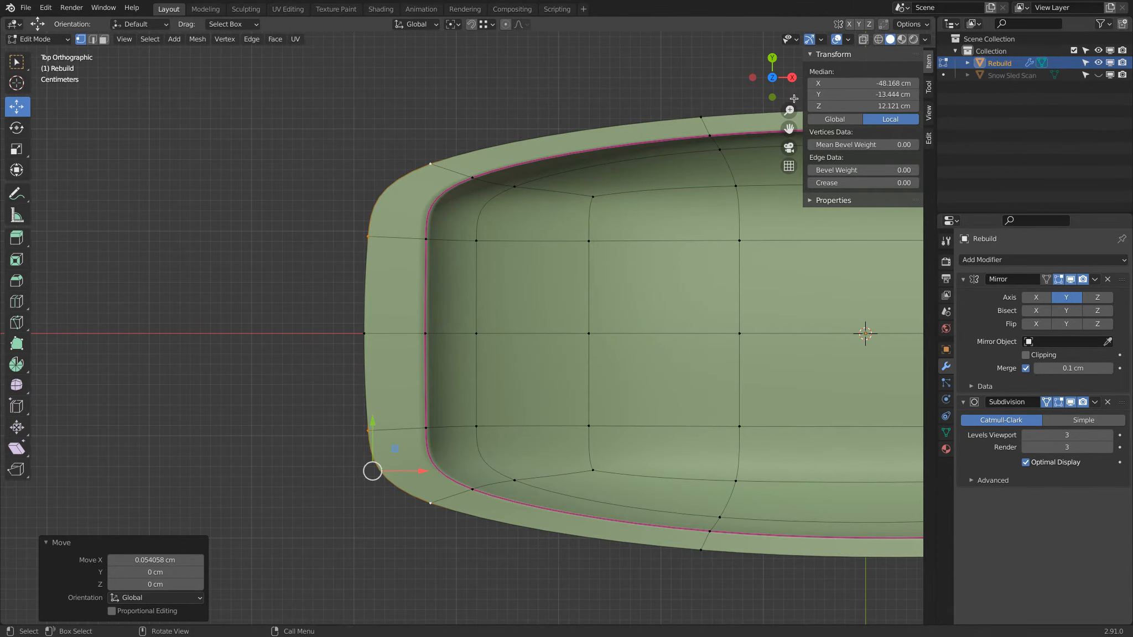
{"action": "left_click", "coordinate": [772, 97]}
{"action": "scroll", "coordinate": [419, 328], "scroll_direction": "up", "scroll_amount": 3}
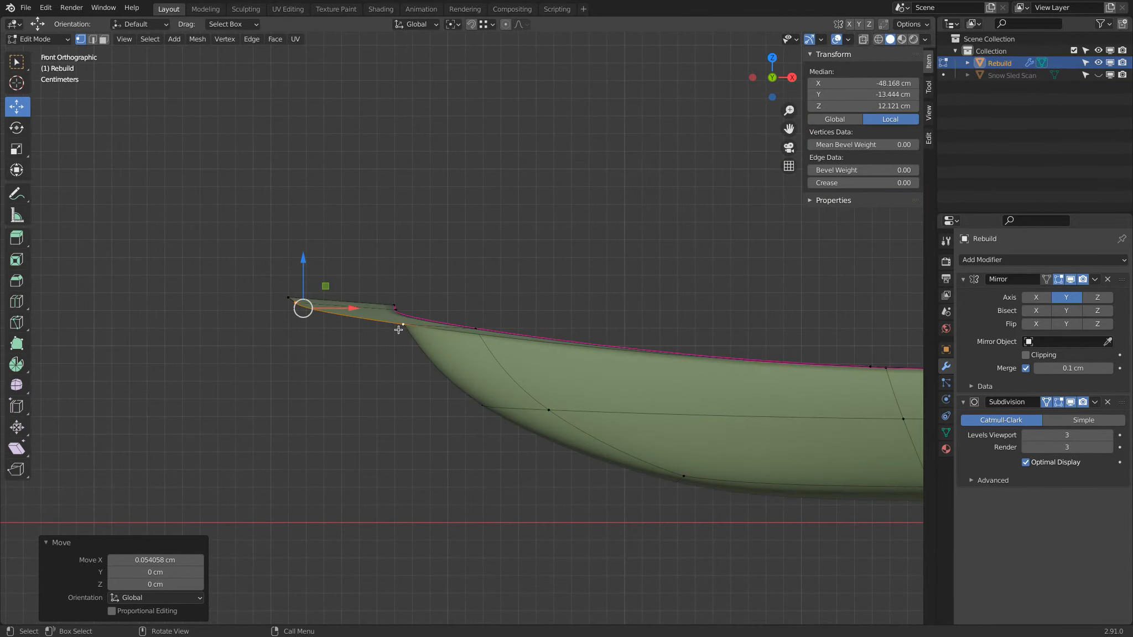
Step: Raise the connected outer vertices of the front rim, from the centre line around the corner, slightly in Z
{"action": "left_click", "coordinate": [398, 329]}
{"action": "left_click", "coordinate": [289, 307], "text": "shift"}
{"action": "left_click", "coordinate": [280, 299], "text": "shift"}
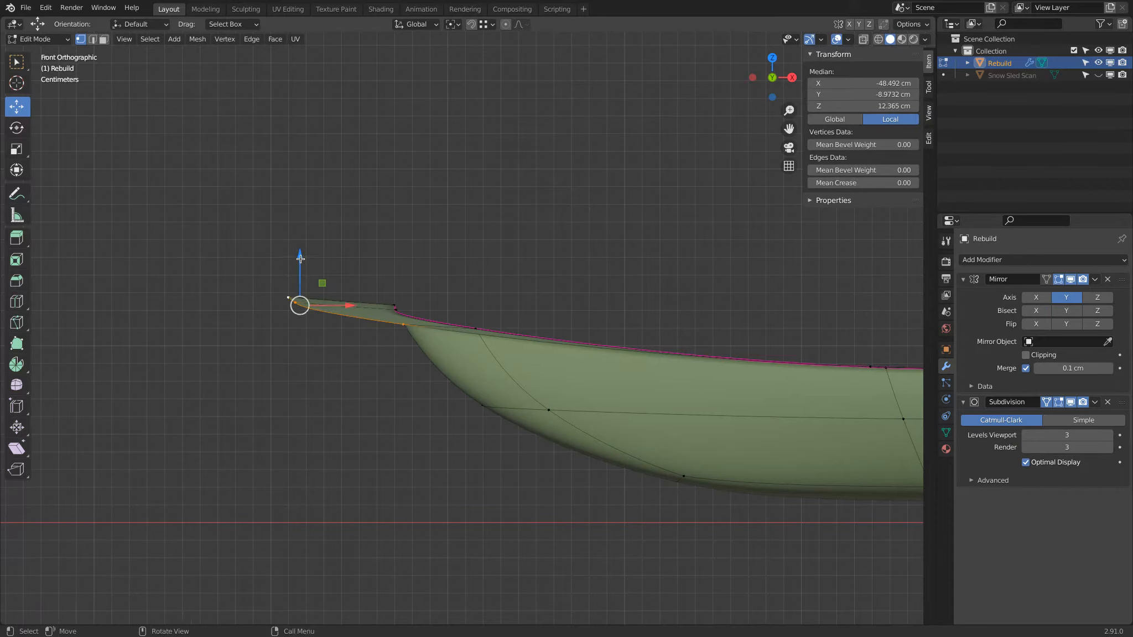
{"action": "left_click_drag", "start_coordinate": [301, 258], "coordinate": [306, 251]}
{"action": "left_click", "coordinate": [257, 279]}
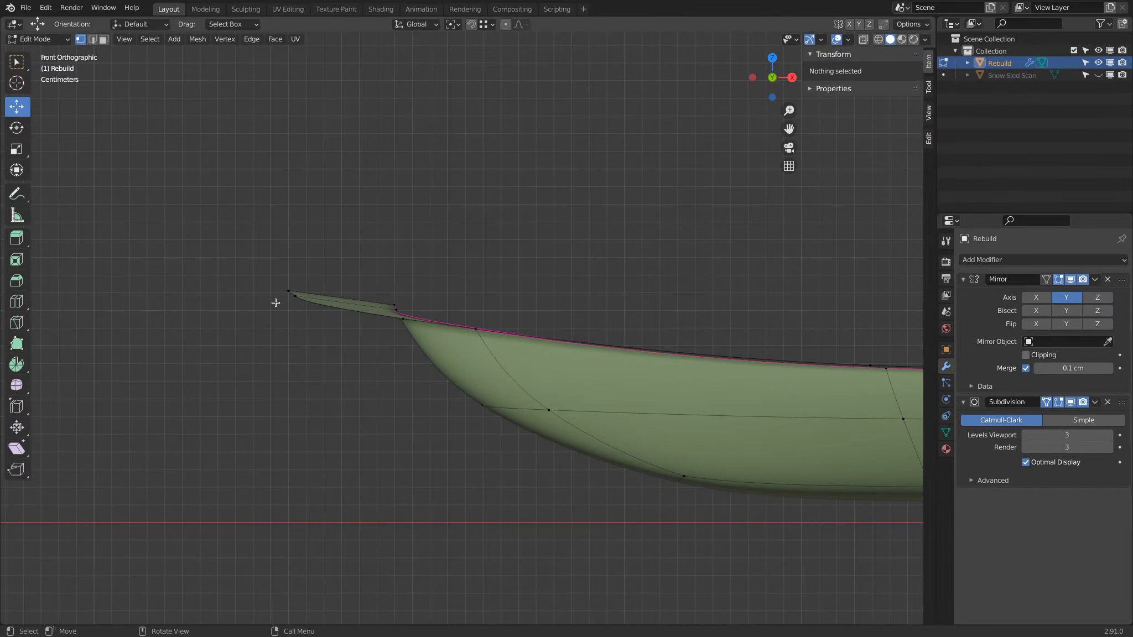
Step: Raise the centre edge of the front rim's outer border about 0.125 cm in Z
{"action": "left_click", "coordinate": [284, 300]}
{"action": "left_click", "coordinate": [288, 305], "text": "shift"}
{"action": "left_click_drag", "start_coordinate": [293, 247], "coordinate": [292, 240]}
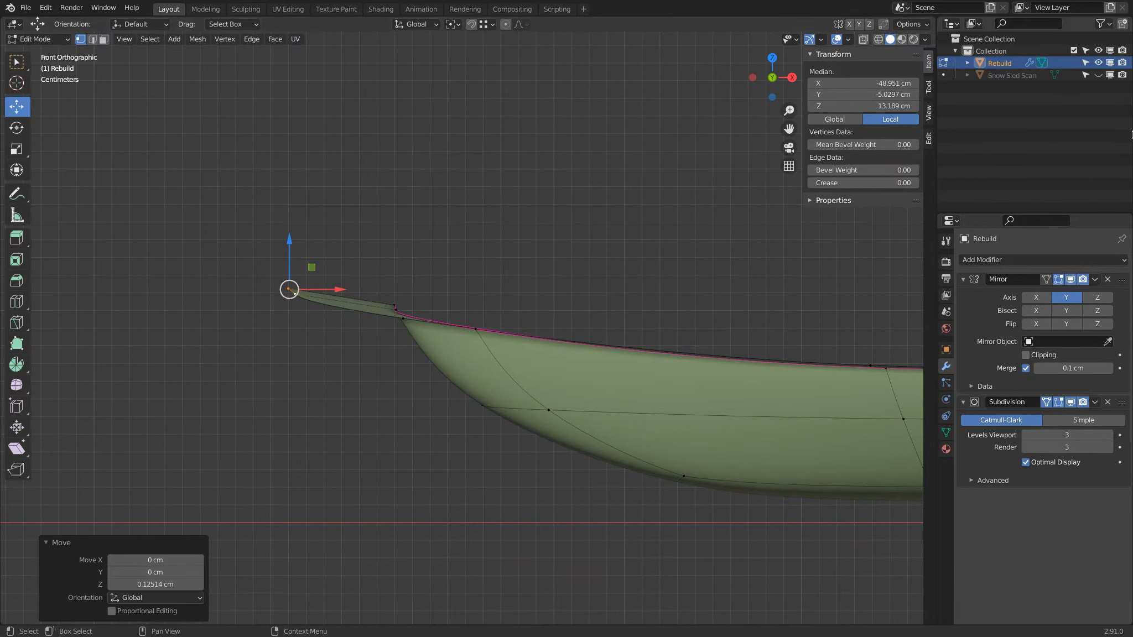
Step: Show the Snow Sled Scan and raise the front rim's outer centre edge about 0.28 cm in Z to match it
{"action": "left_click", "coordinate": [1098, 75]}
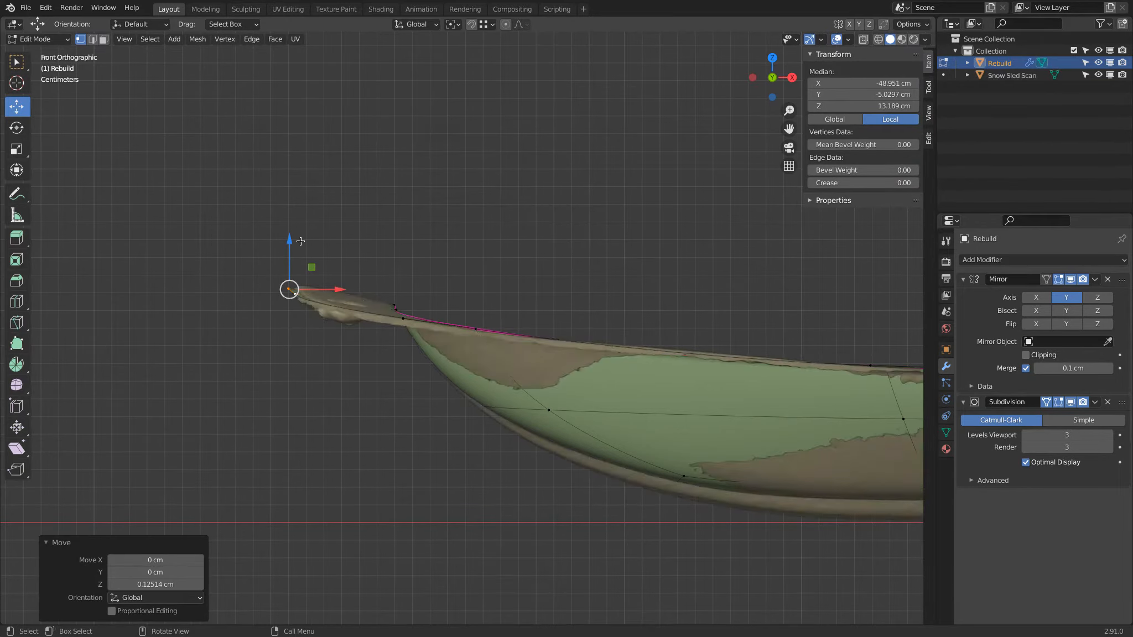
{"action": "left_click_drag", "start_coordinate": [291, 241], "coordinate": [291, 233]}
{"action": "scroll", "coordinate": [532, 271], "scroll_direction": "down", "scroll_amount": 7}
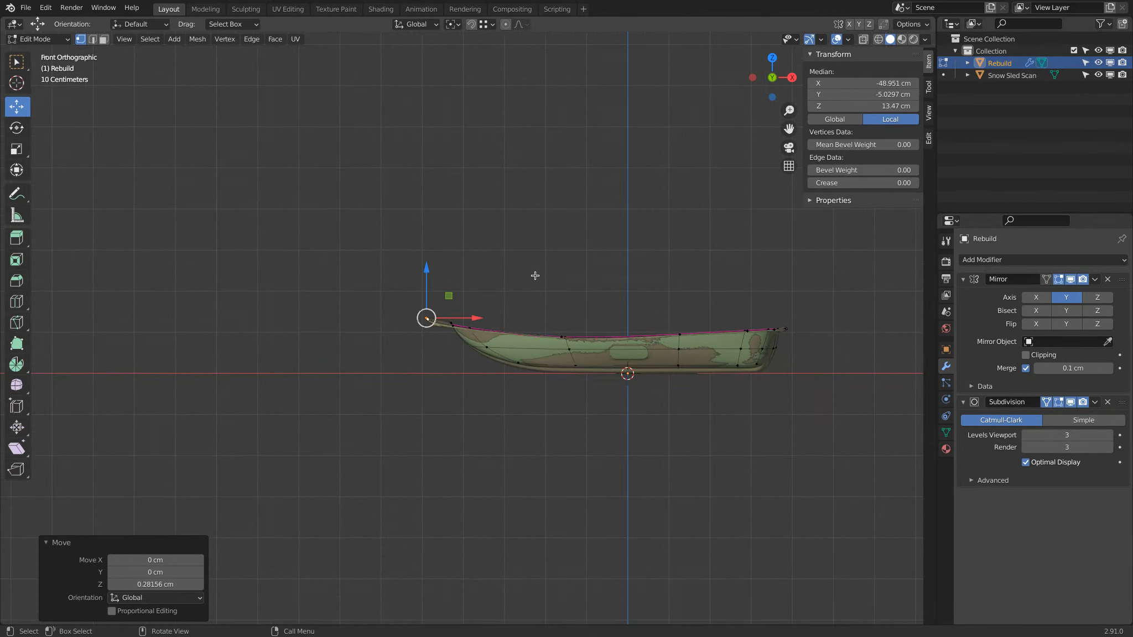
{"action": "scroll", "coordinate": [785, 326], "scroll_direction": "up", "scroll_amount": 4}
{"action": "scroll", "coordinate": [551, 297], "scroll_direction": "up", "scroll_amount": 3}
{"action": "middle_click_drag", "start_coordinate": [537, 299], "coordinate": [630, 395]}
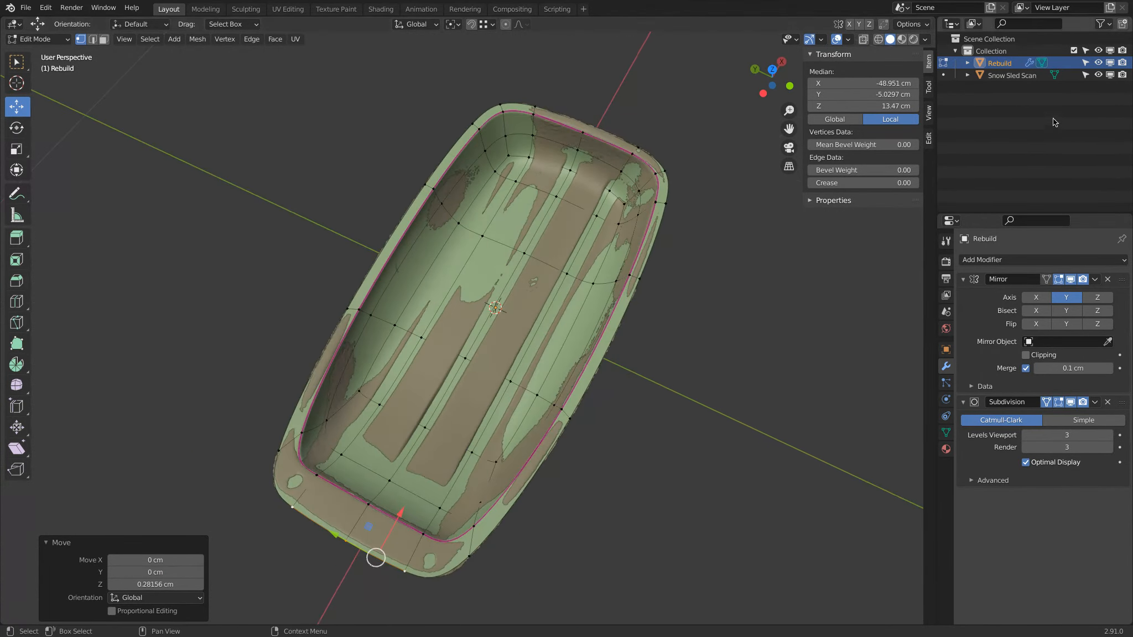
Step: Hide the Snow Sled Scan and inspect the sled's shape in object mode from the side, front and top
{"action": "left_click", "coordinate": [1099, 77]}
{"action": "middle_click_drag", "start_coordinate": [860, 222], "coordinate": [742, 313]}
{"action": "key", "text": "Tab"}
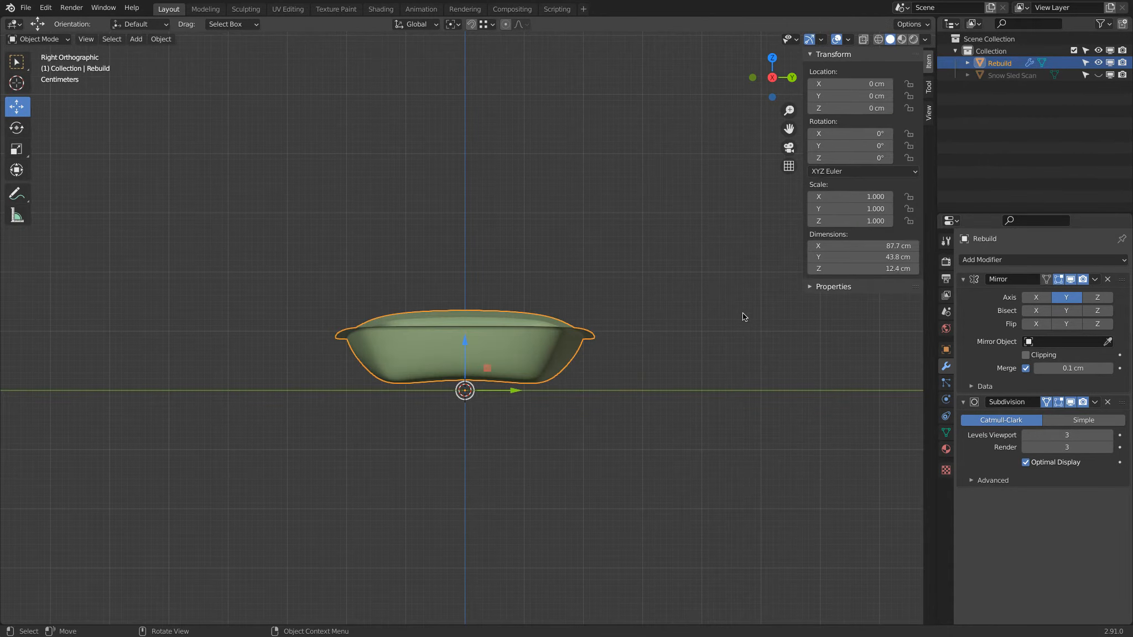
{"action": "key", "text": "KP_1"}
{"action": "key", "text": "KP_7"}
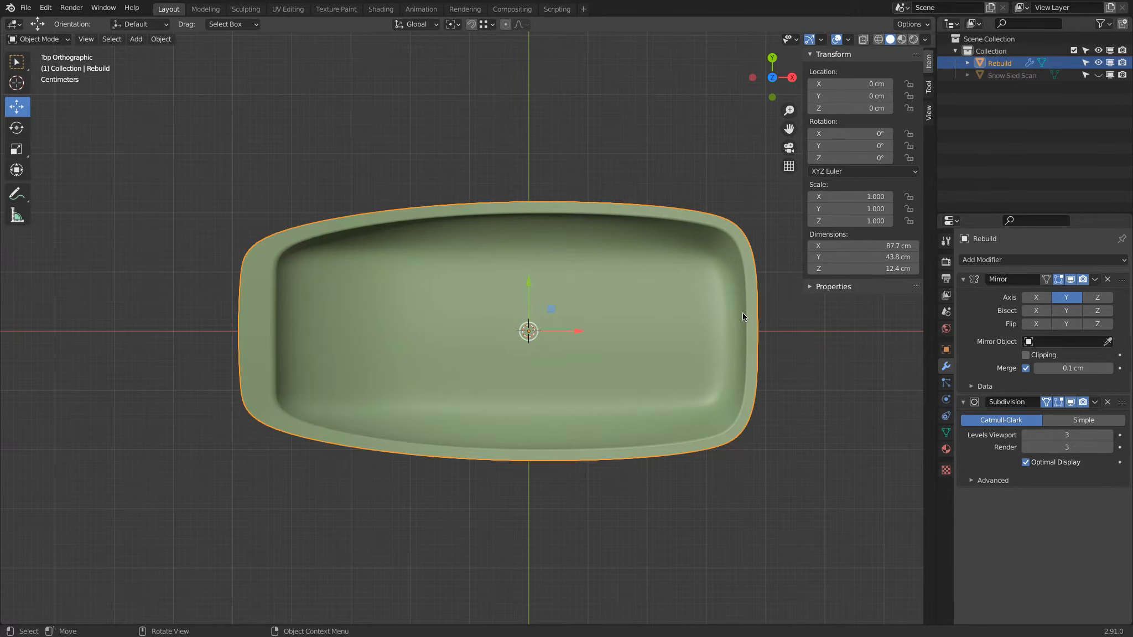
Step: Select the long side rim's vertices in edit mode and turn on the edge length display to check the rim width
{"action": "key", "text": "Tab"}
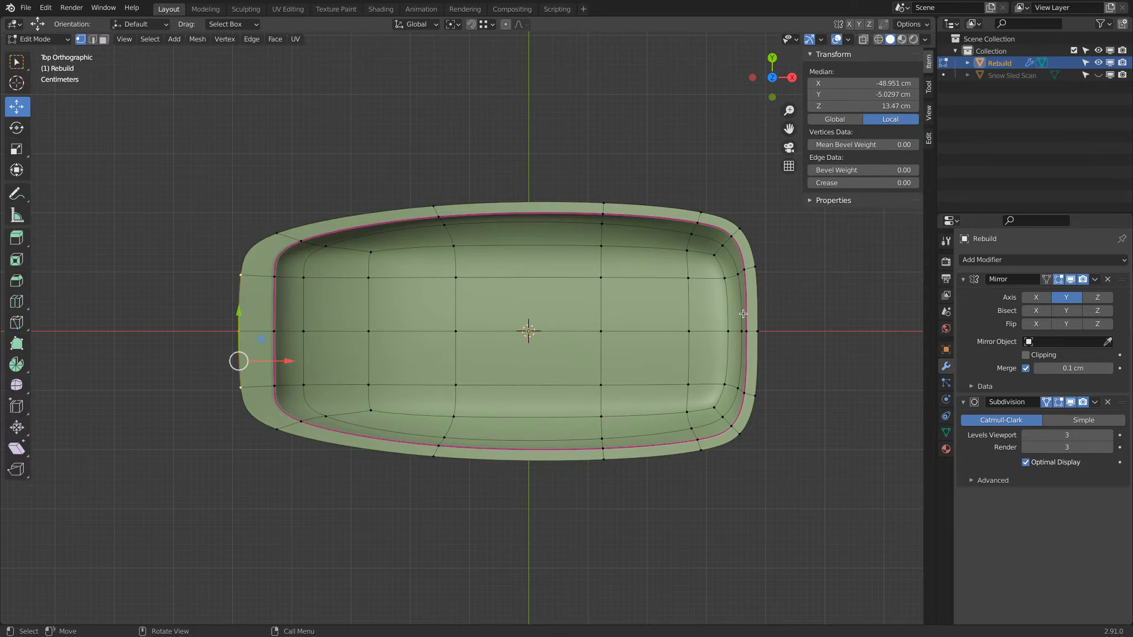
{"action": "left_click", "coordinate": [434, 203]}
{"action": "left_click", "coordinate": [435, 216], "text": "shift"}
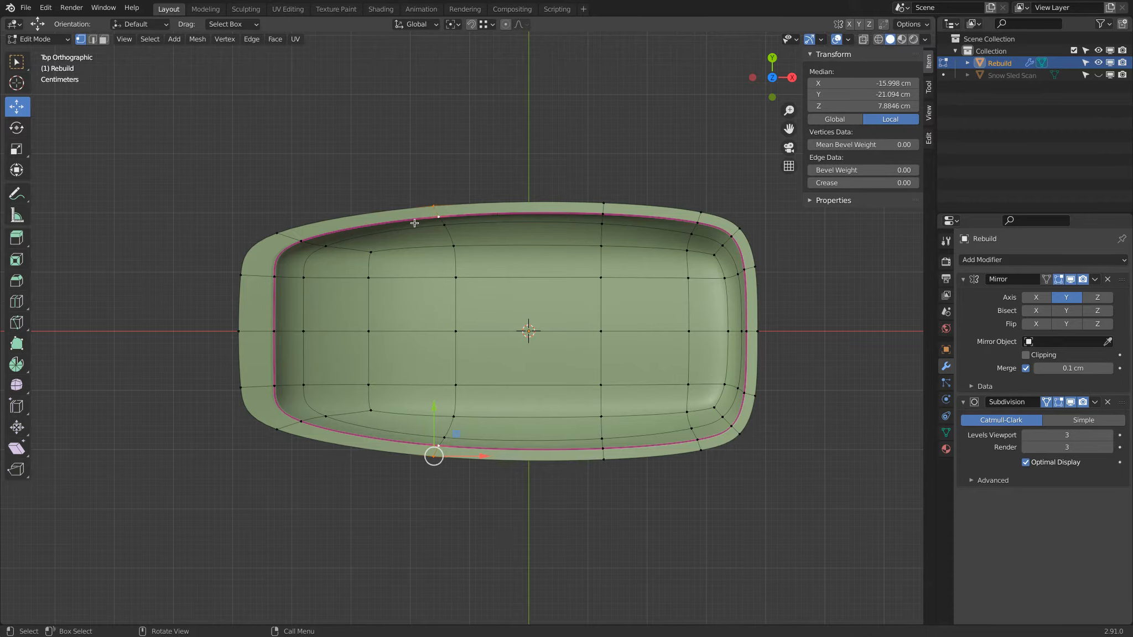
{"action": "left_click", "coordinate": [604, 204]}
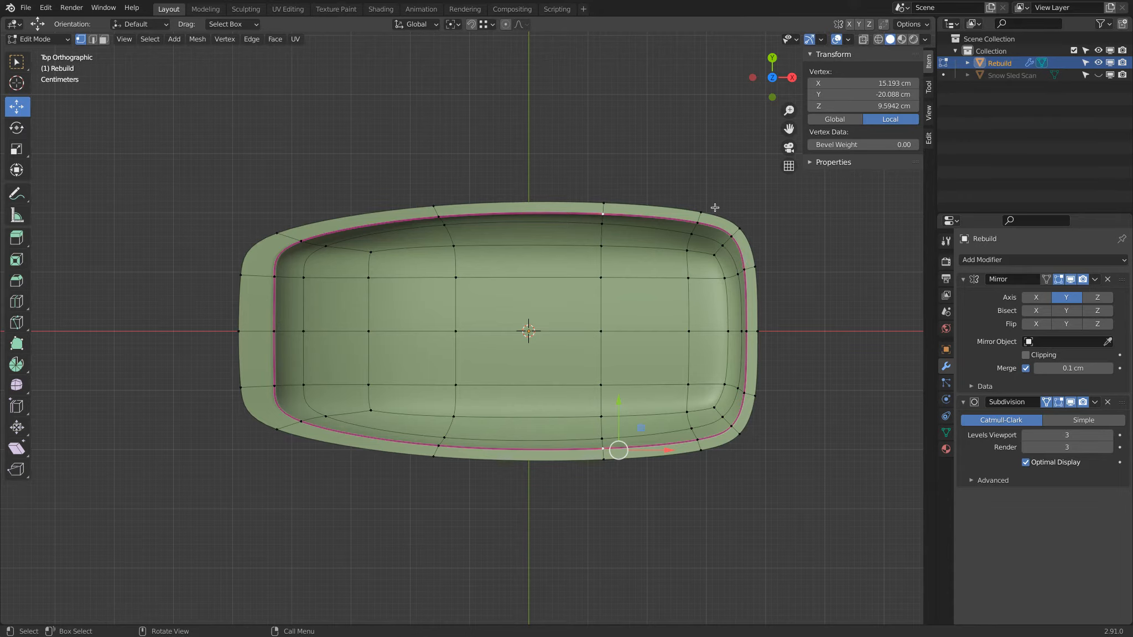
{"action": "left_click", "coordinate": [1058, 403]}
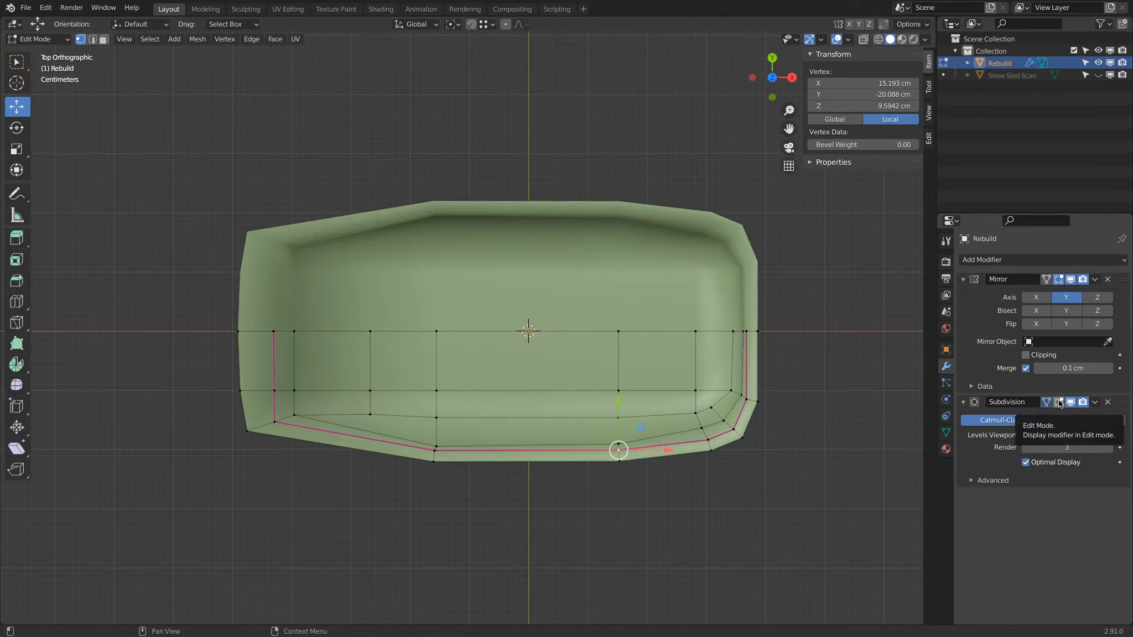
{"action": "left_click", "coordinate": [1058, 402]}
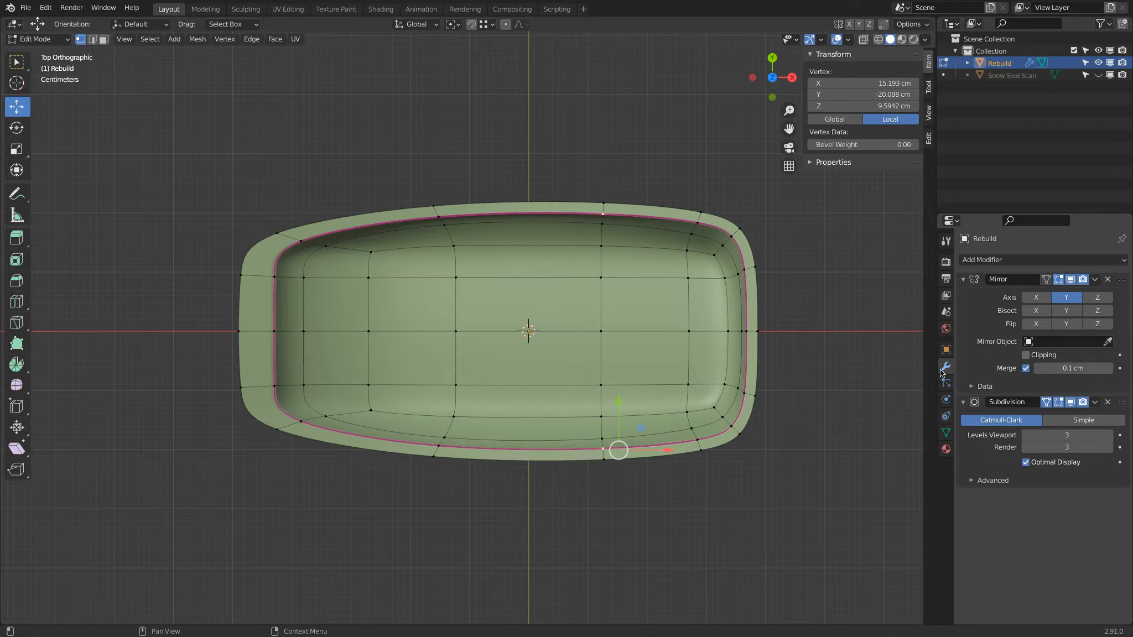
{"action": "left_click", "coordinate": [434, 204]}
{"action": "left_click", "coordinate": [442, 446], "text": "shift"}
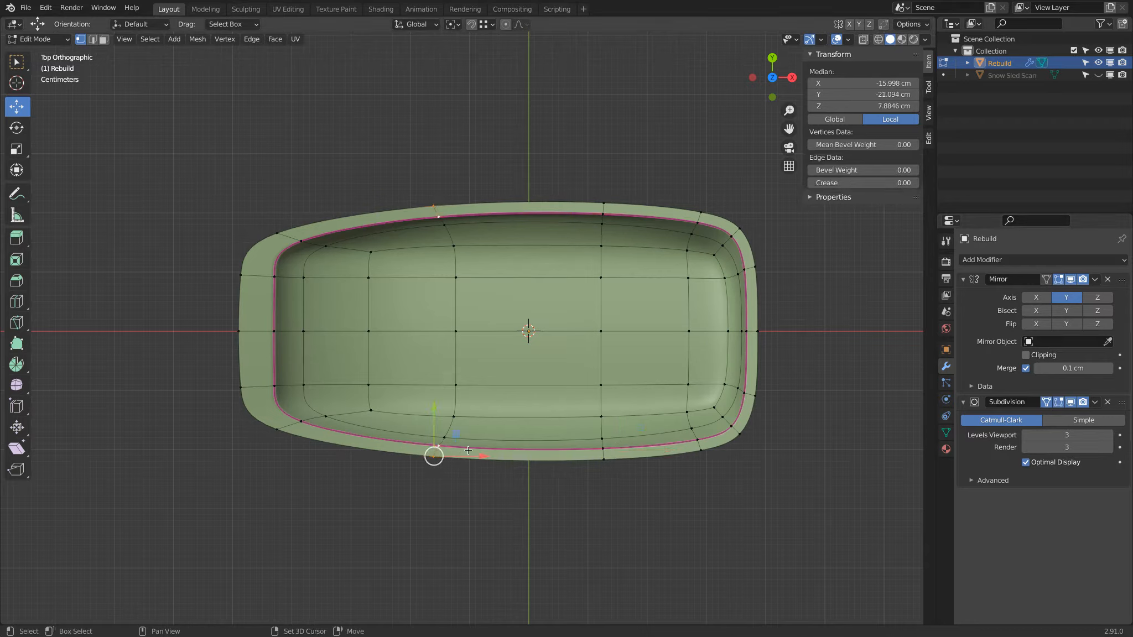
{"action": "left_click", "coordinate": [603, 452], "text": "ctrl"}
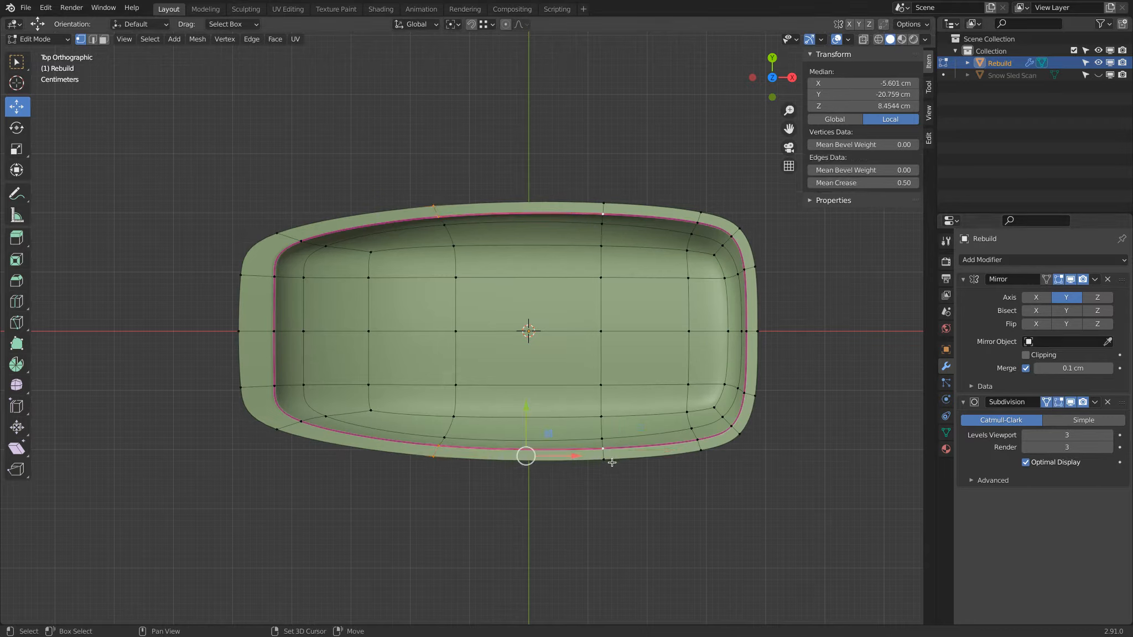
{"action": "left_click", "coordinate": [850, 43]}
{"action": "left_click", "coordinate": [790, 427]}
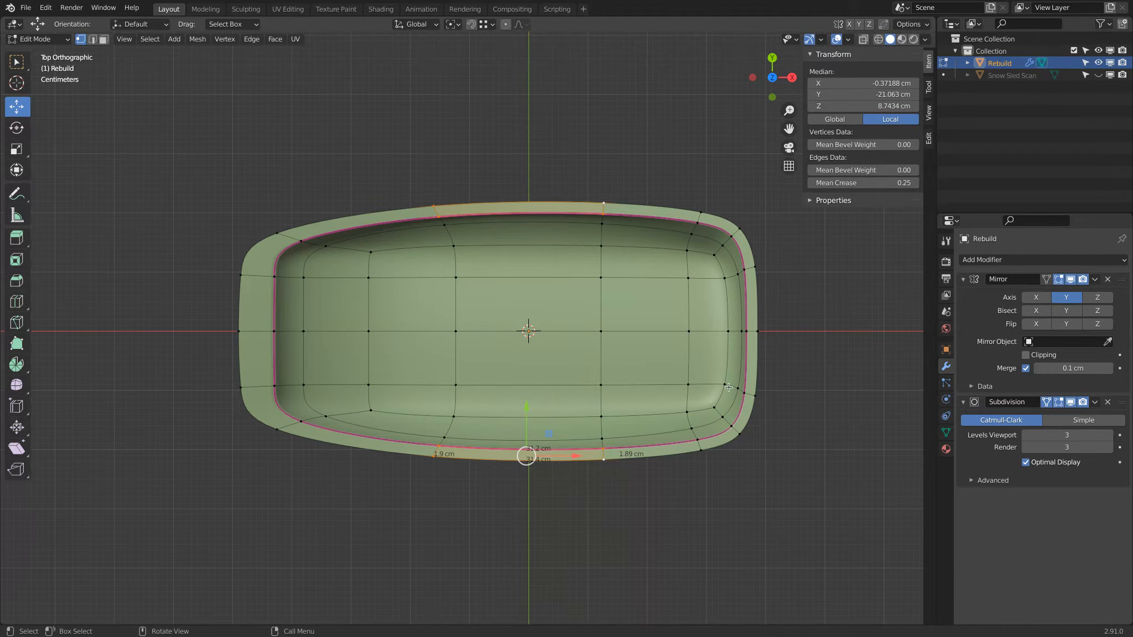
Step: Measure the rear rim's width on its cross edges at the centre line and around the corner
{"action": "left_click", "coordinate": [748, 330]}
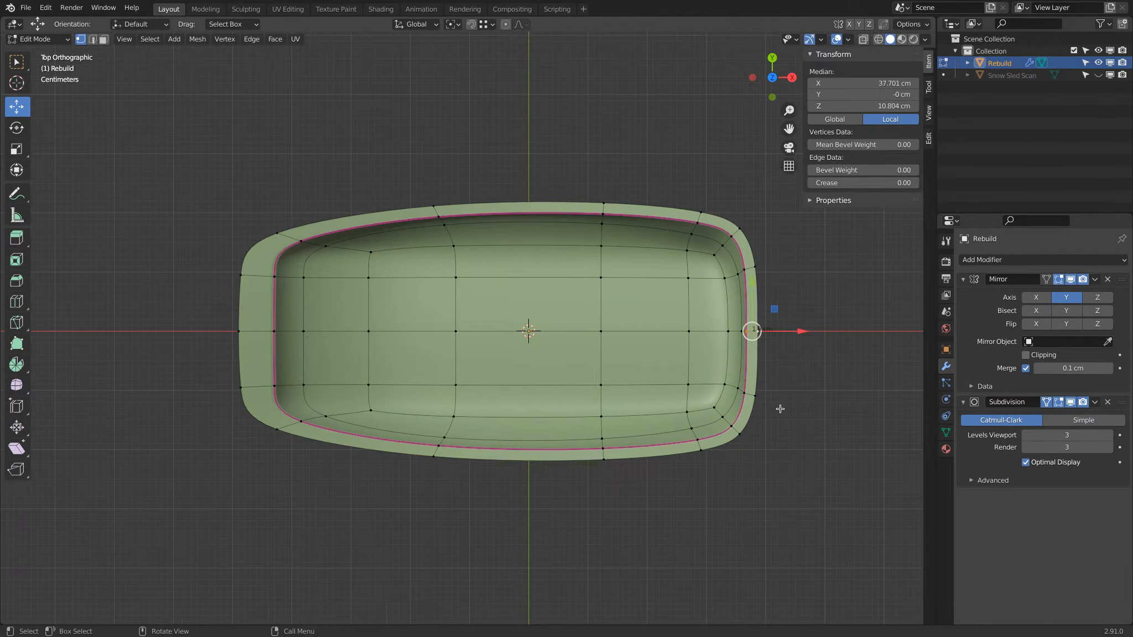
{"action": "left_click", "coordinate": [742, 393]}
{"action": "left_click", "coordinate": [757, 404], "text": "shift"}
{"action": "scroll", "coordinate": [760, 409], "scroll_direction": "up", "scroll_amount": 2}
{"action": "middle_click_drag", "start_coordinate": [891, 453], "coordinate": [503, 389], "text": "shift"}
{"action": "scroll", "coordinate": [503, 389], "scroll_direction": "up", "scroll_amount": 3}
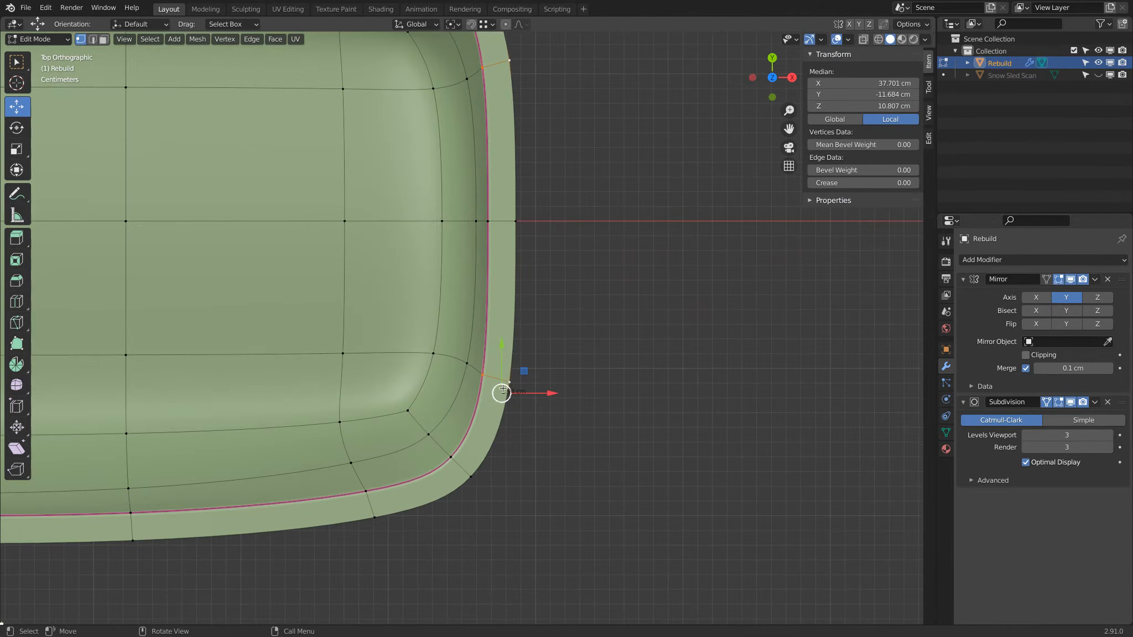
{"action": "left_click", "coordinate": [520, 224]}
{"action": "left_click", "coordinate": [492, 221], "text": "shift"}
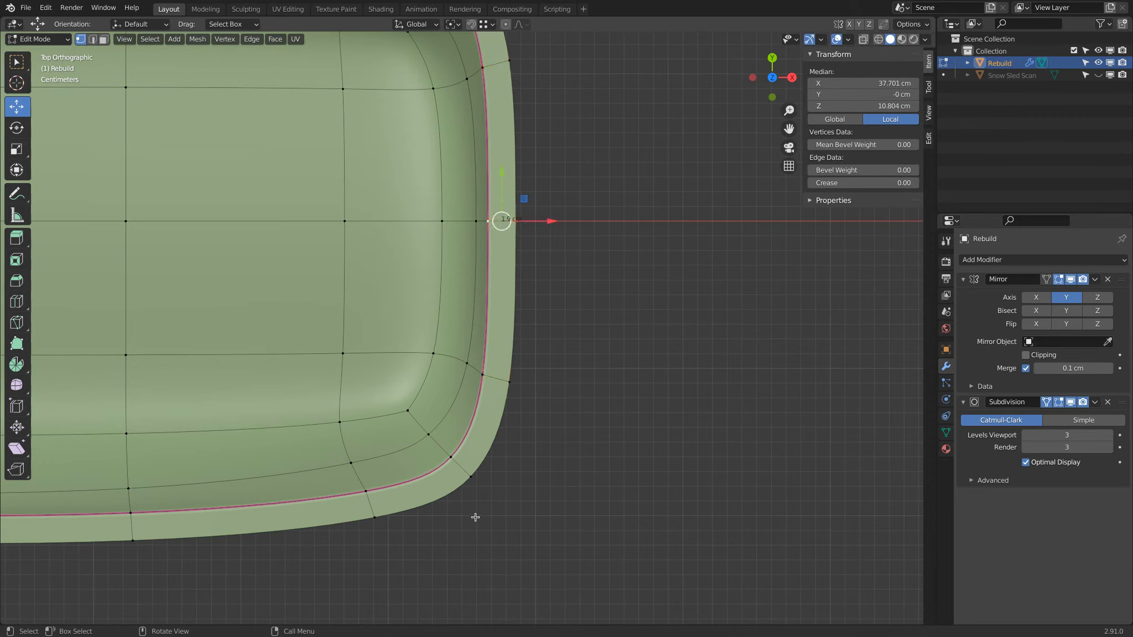
{"action": "left_click", "coordinate": [452, 458]}
{"action": "left_click", "coordinate": [473, 478], "text": "shift"}
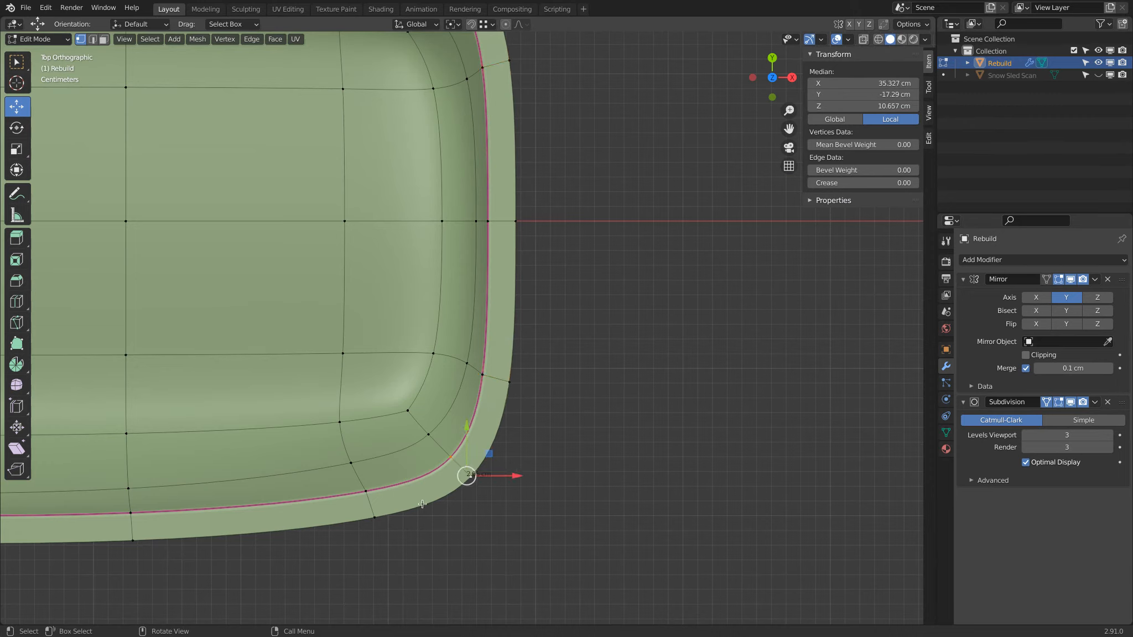
{"action": "left_click", "coordinate": [365, 492]}
{"action": "left_click", "coordinate": [374, 518], "text": "shift"}
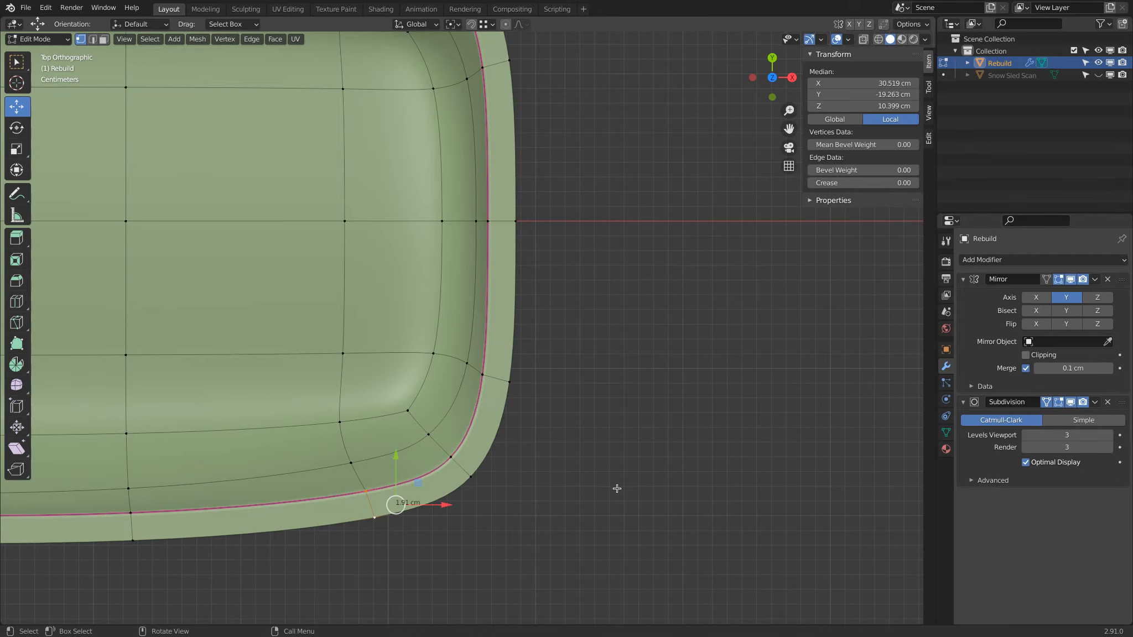
Step: Turn off the edge length display and show the whole sled in front orthographic view
{"action": "scroll", "coordinate": [614, 485], "scroll_direction": "down", "scroll_amount": 5}
{"action": "middle_click_drag", "start_coordinate": [614, 465], "coordinate": [586, 276]}
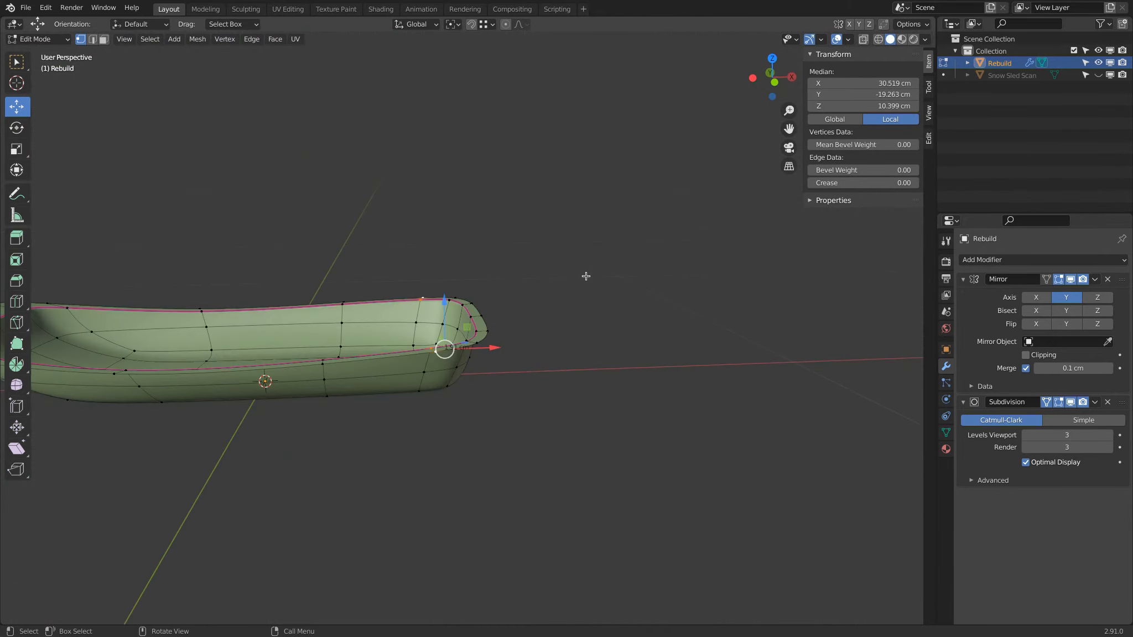
{"action": "key", "text": "KP_7"}
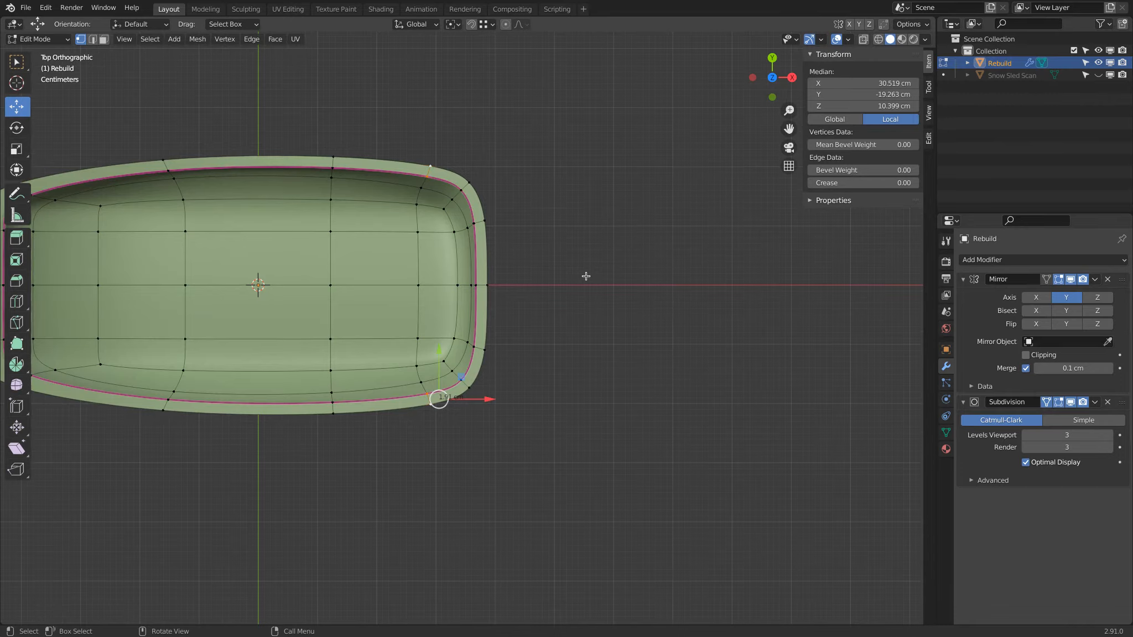
{"action": "key", "text": "KP_1"}
{"action": "middle_click_drag", "start_coordinate": [268, 326], "coordinate": [389, 311], "text": "shift"}
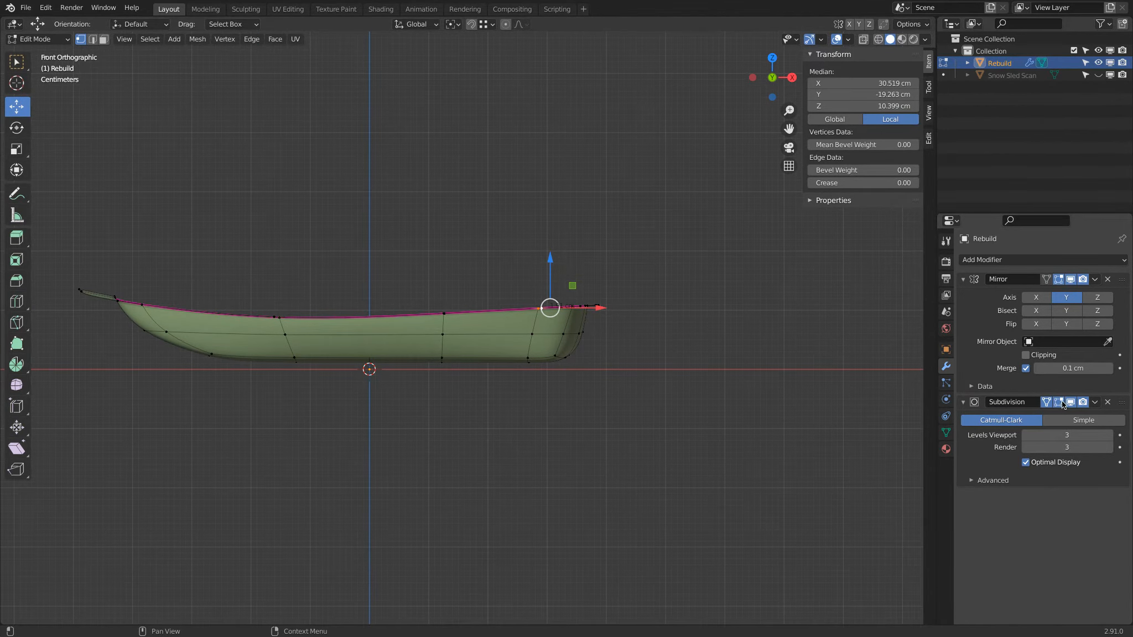
{"action": "left_click", "coordinate": [847, 40]}
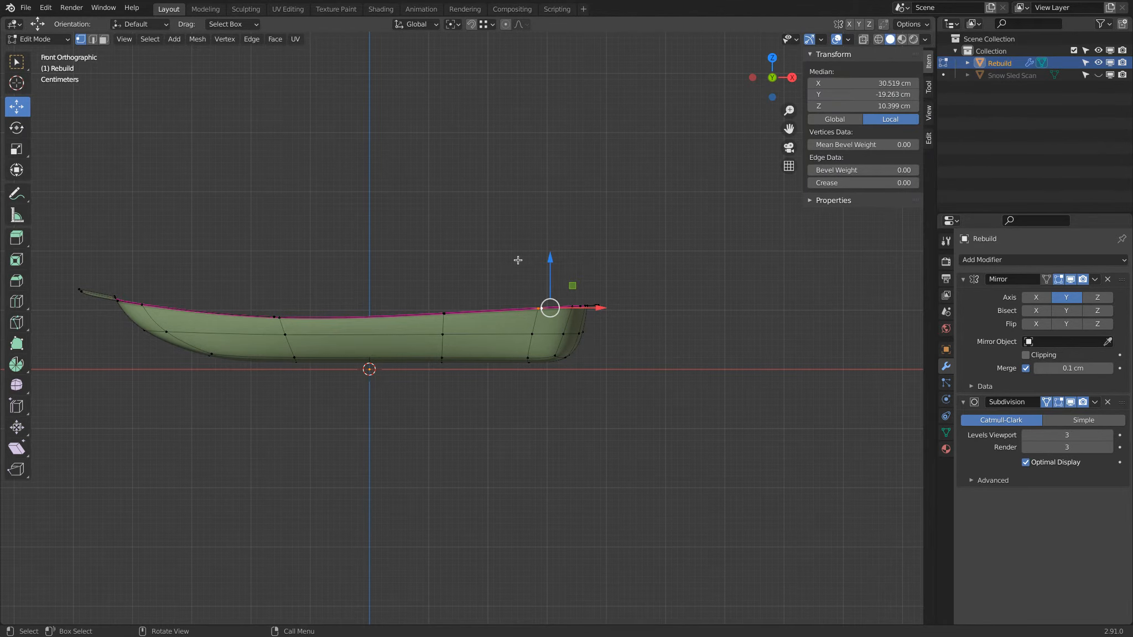
Step: Return to object mode, save the file and review the sled from the side and top
{"action": "key", "text": "KP_7"}
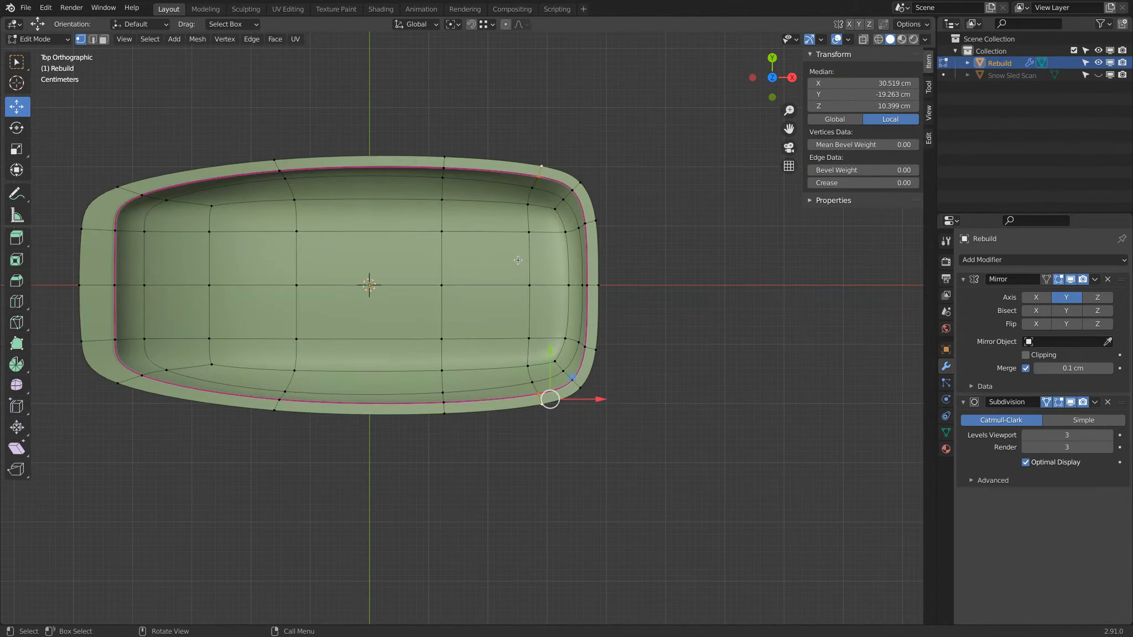
{"action": "key", "text": "Tab"}
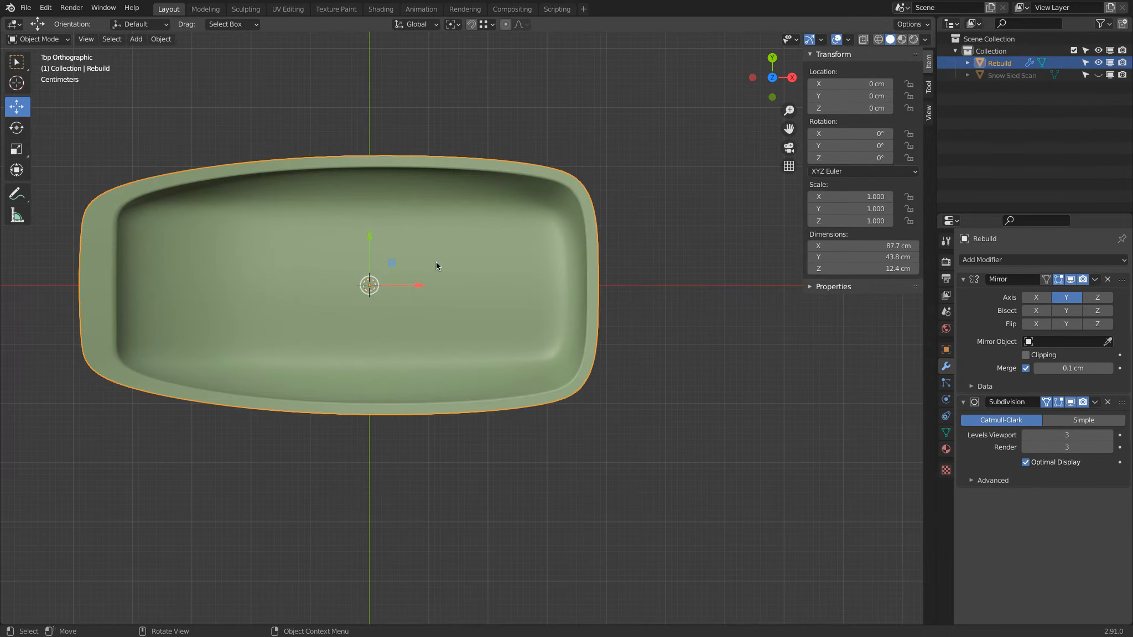
{"action": "key", "text": "ctrl+s"}
{"action": "middle_click_drag", "start_coordinate": [433, 266], "coordinate": [516, 276], "text": "shift"}
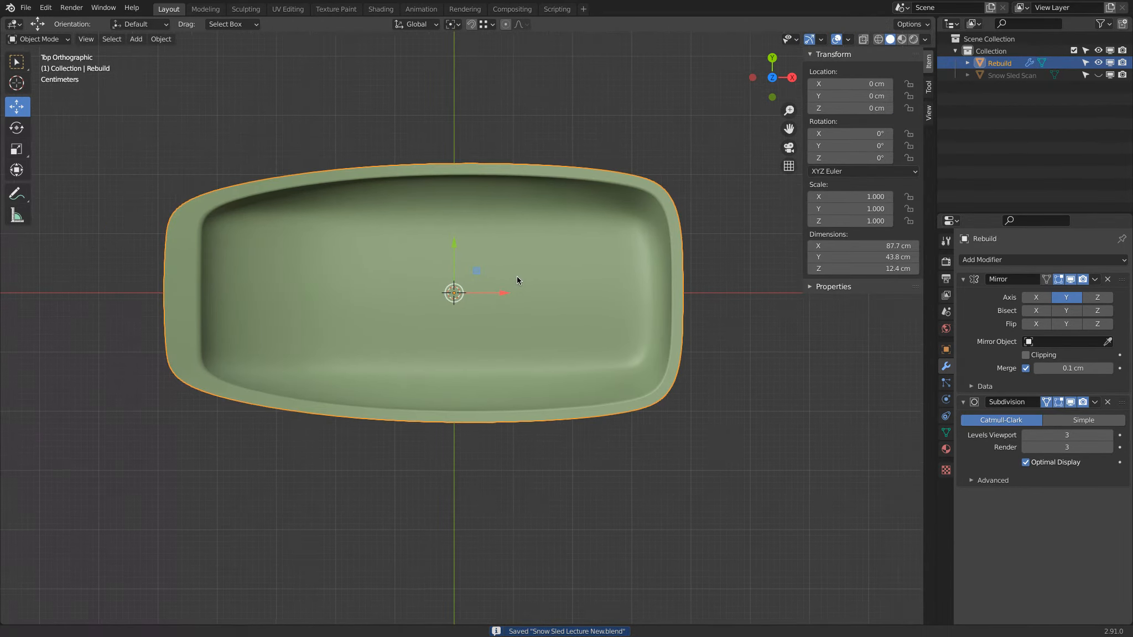
{"action": "key", "text": "KP_1"}
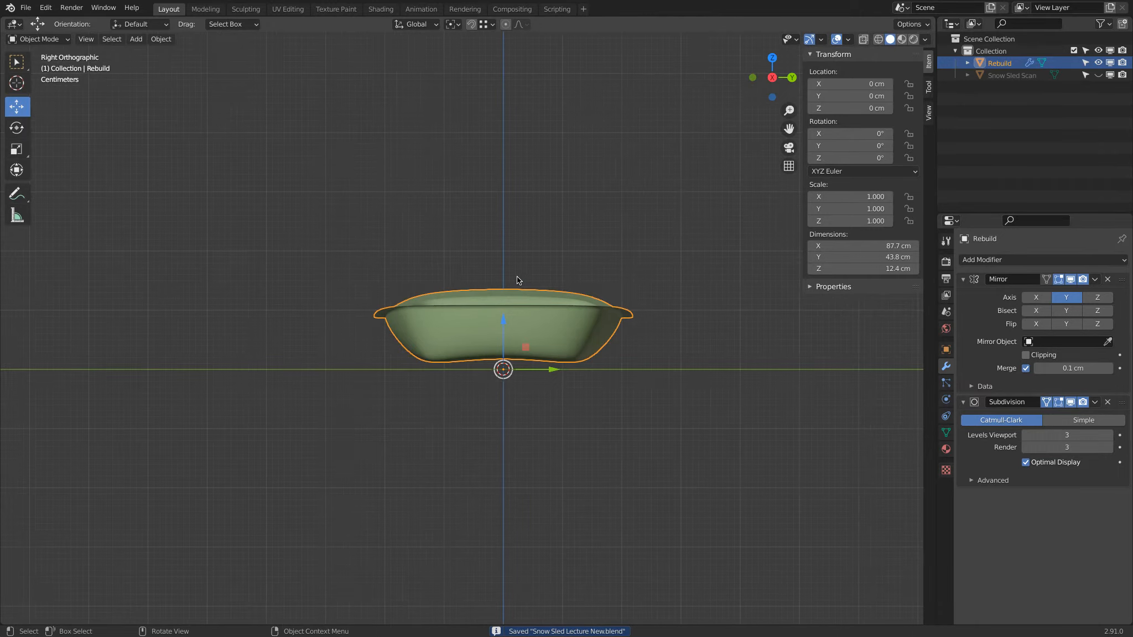
{"action": "key", "text": "KP_7"}
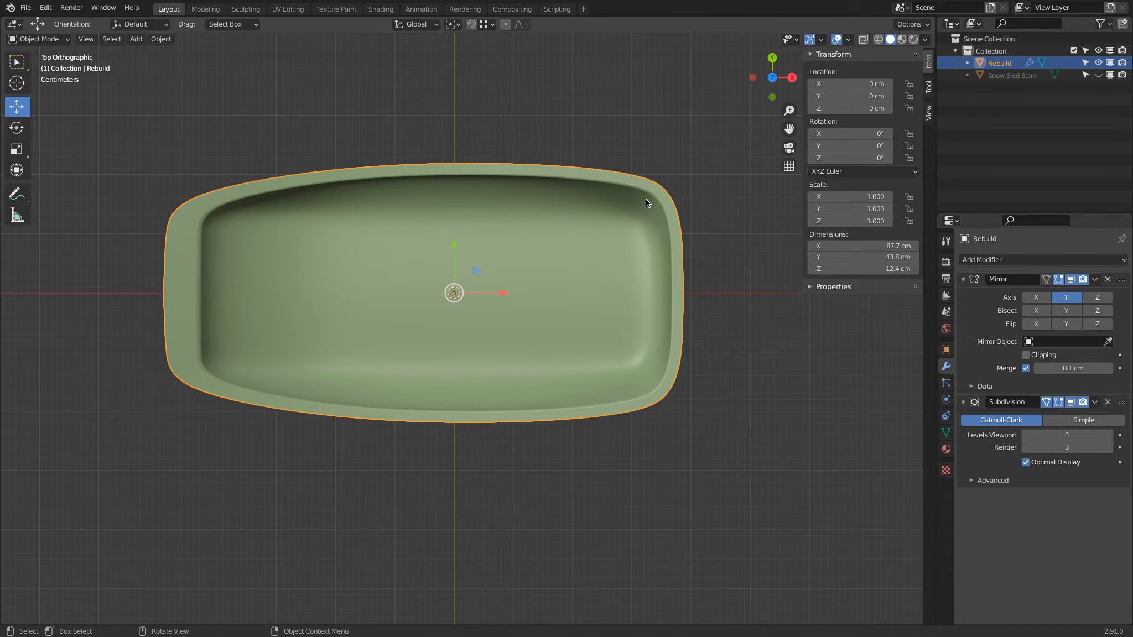
Step: Try deleting the rim's outer vertices and undo the deletion
{"action": "key", "text": "x"}
{"action": "left_click", "coordinate": [568, 158]}
{"action": "middle_click_drag", "start_coordinate": [568, 158], "coordinate": [488, 78]}
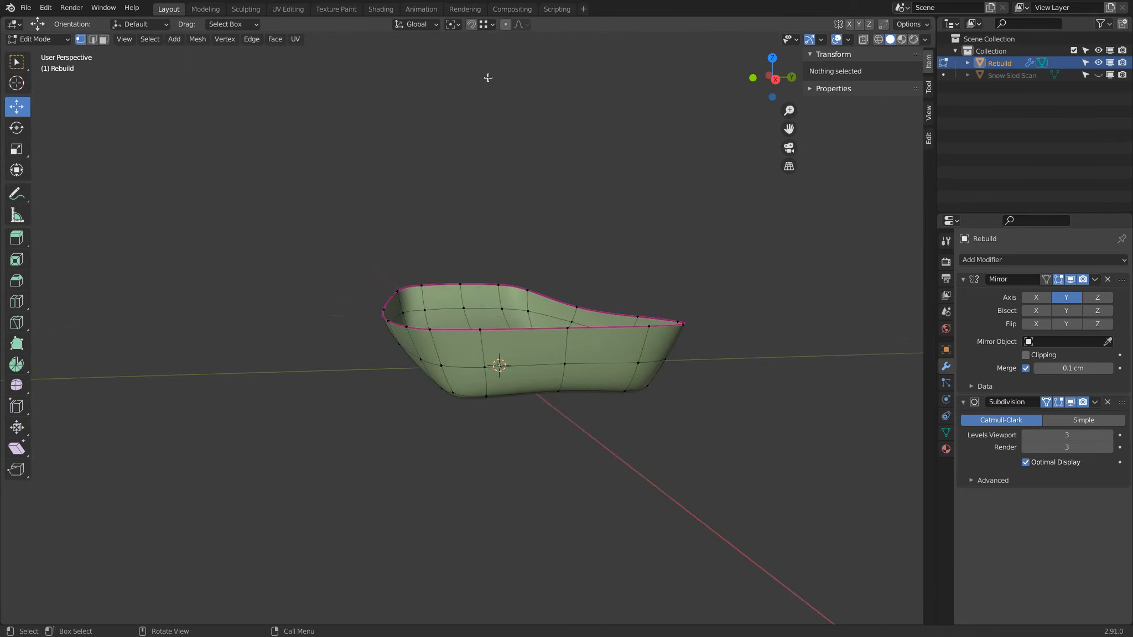
{"action": "key", "text": "ctrl+z"}
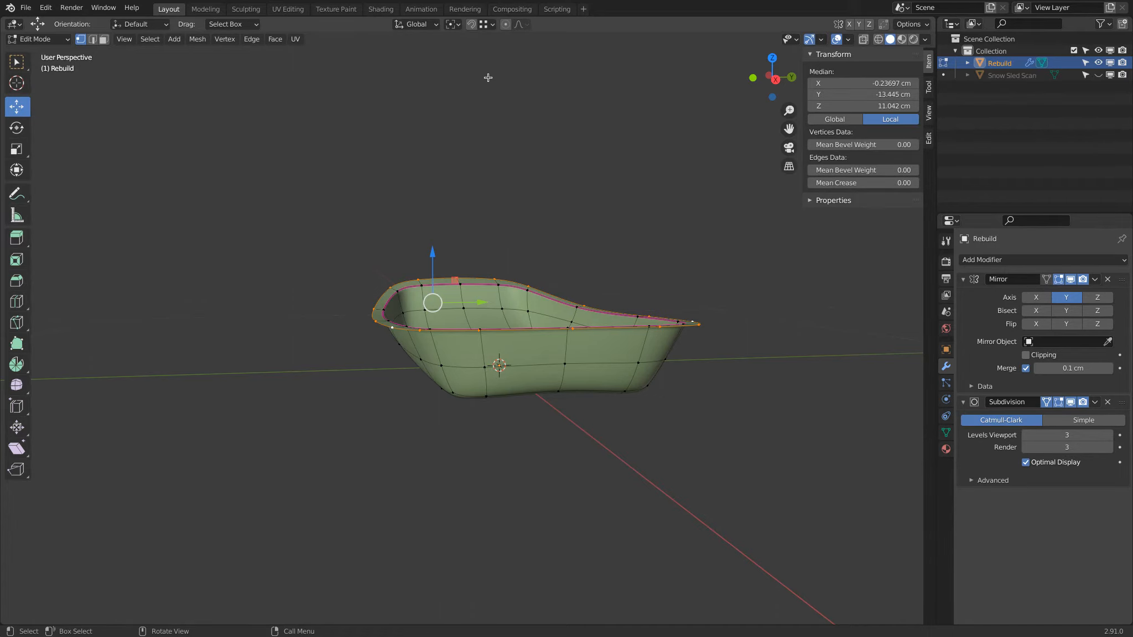
Step: Extrude the rim's selected outer edge loop 1.012 cm downward along Z in front orthographic view
{"action": "key", "text": "KP_1"}
{"action": "scroll", "coordinate": [463, 177], "scroll_direction": "up", "scroll_amount": 2}
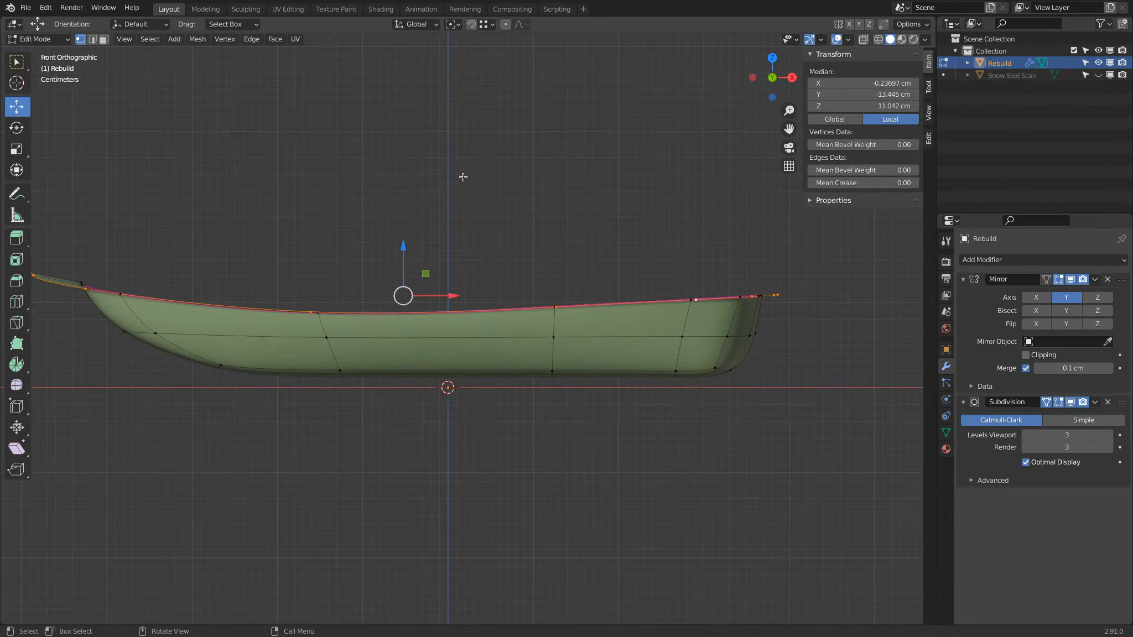
{"action": "scroll", "coordinate": [456, 198], "scroll_direction": "down", "scroll_amount": 1}
{"action": "key", "text": "g"}
{"action": "key", "text": "z"}
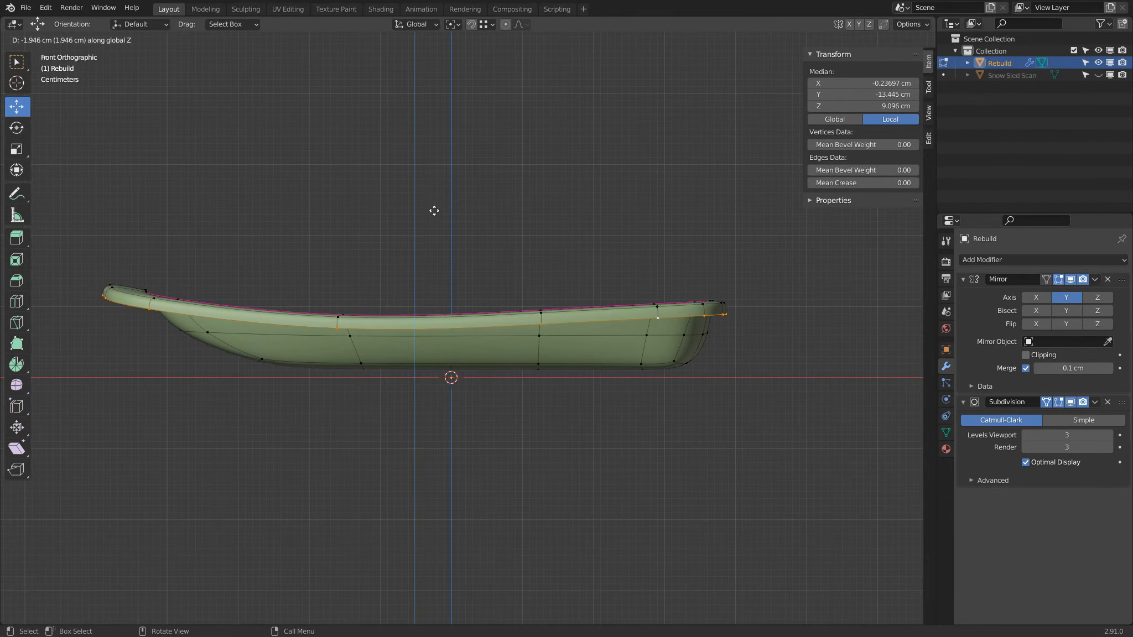
{"action": "left_click", "coordinate": [437, 205]}
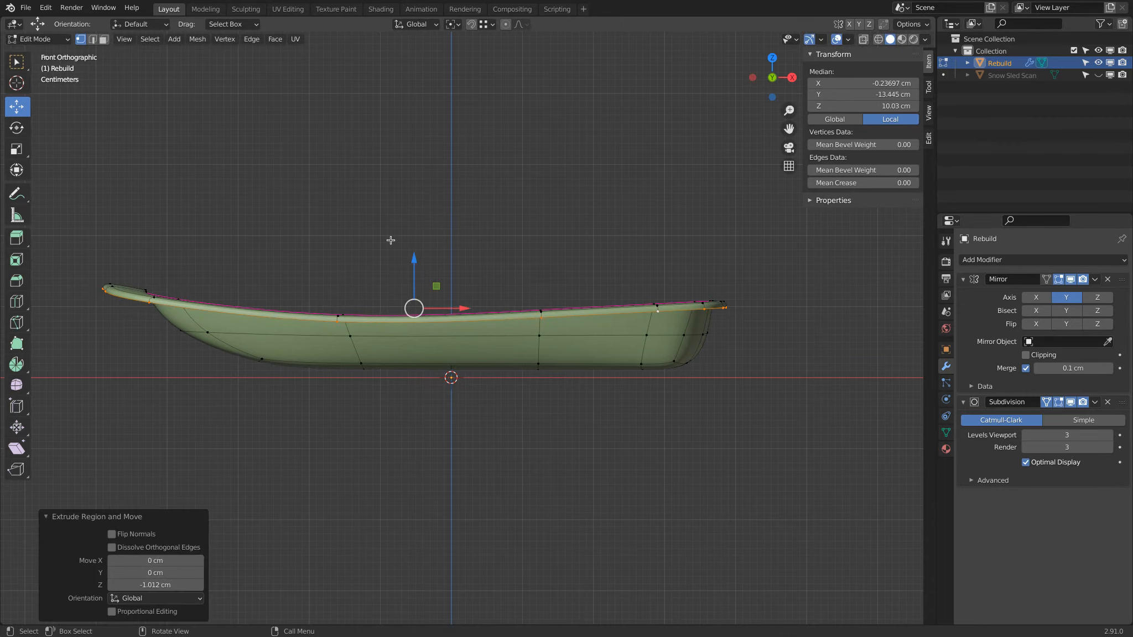
Step: Set the rim lip extrusion's Z movement to -0.5 cm
{"action": "middle_click_drag", "start_coordinate": [386, 215], "coordinate": [325, 268]}
{"action": "left_click", "coordinate": [153, 584]}
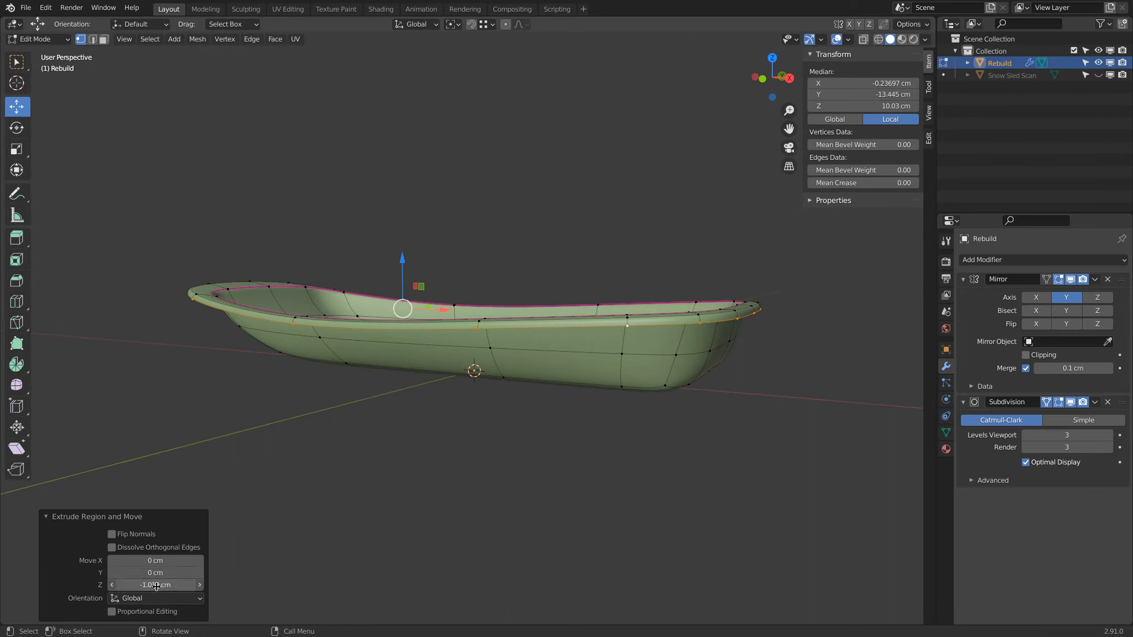
{"action": "key", "text": "BackSpace"}
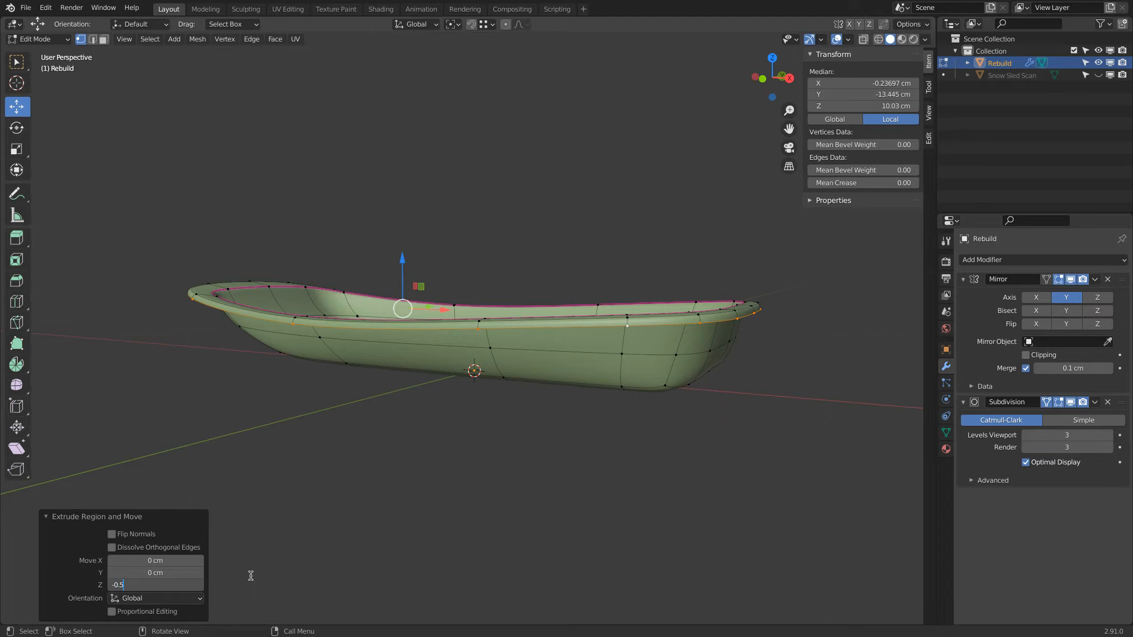
{"action": "key", "text": "Return"}
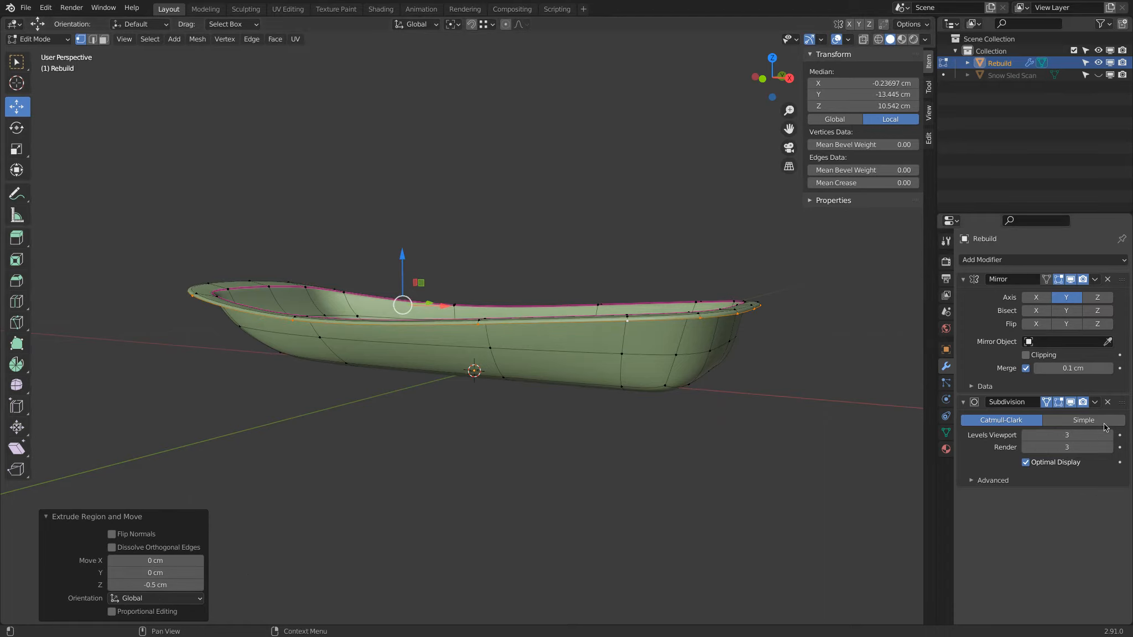
Step: Compare the new lip with the Subdivision modifier's edit-mode display switched off and back on
{"action": "left_click", "coordinate": [1055, 404]}
{"action": "scroll", "coordinate": [780, 316], "scroll_direction": "up", "scroll_amount": 2}
{"action": "middle_click_drag", "start_coordinate": [774, 324], "coordinate": [840, 322]}
{"action": "left_click", "coordinate": [1057, 402]}
Step: Select the inner rim edge loop and set its mean crease to 0
{"action": "middle_click_drag", "start_coordinate": [714, 309], "coordinate": [759, 295]}
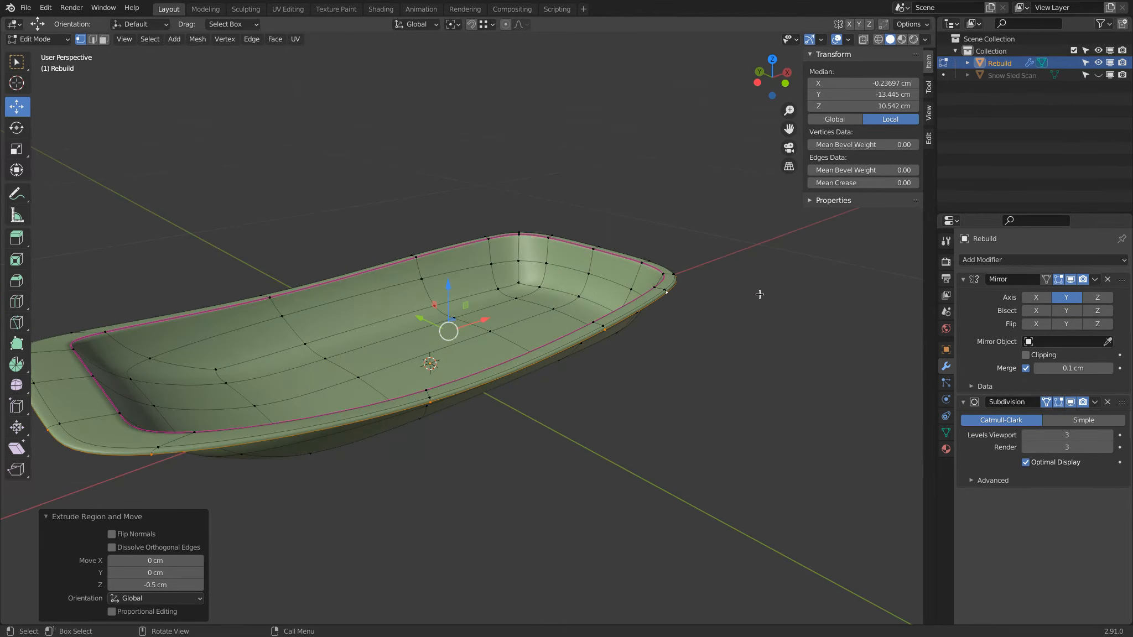
{"action": "left_click", "coordinate": [610, 253], "text": "alt"}
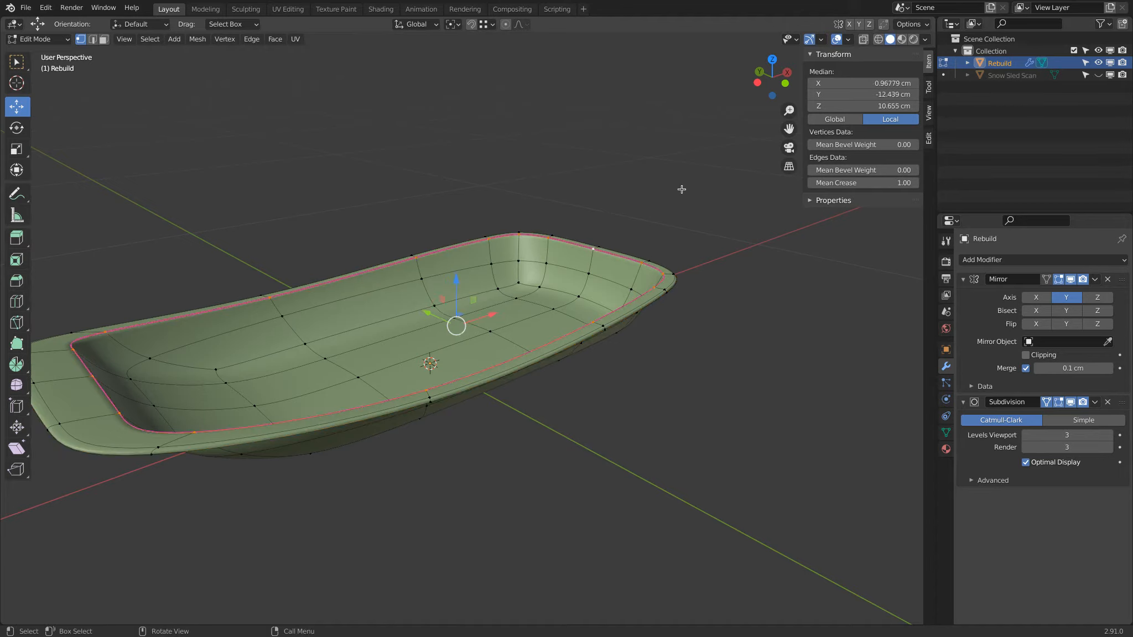
{"action": "left_click", "coordinate": [881, 183]}
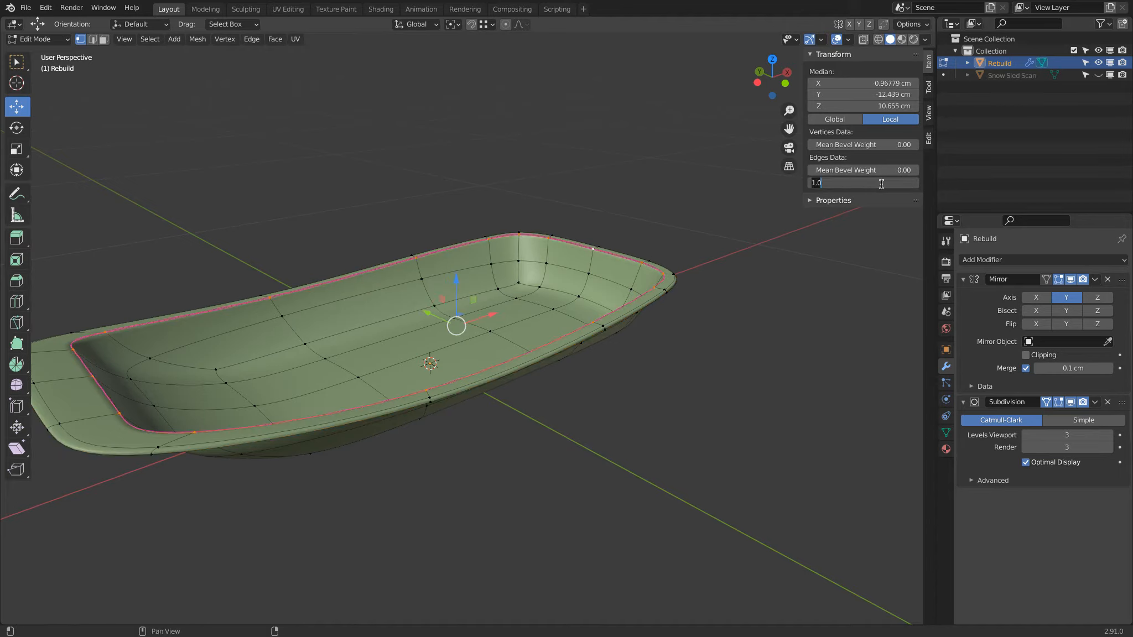
{"action": "type", "text": "0"}
{"action": "key", "text": "Return"}
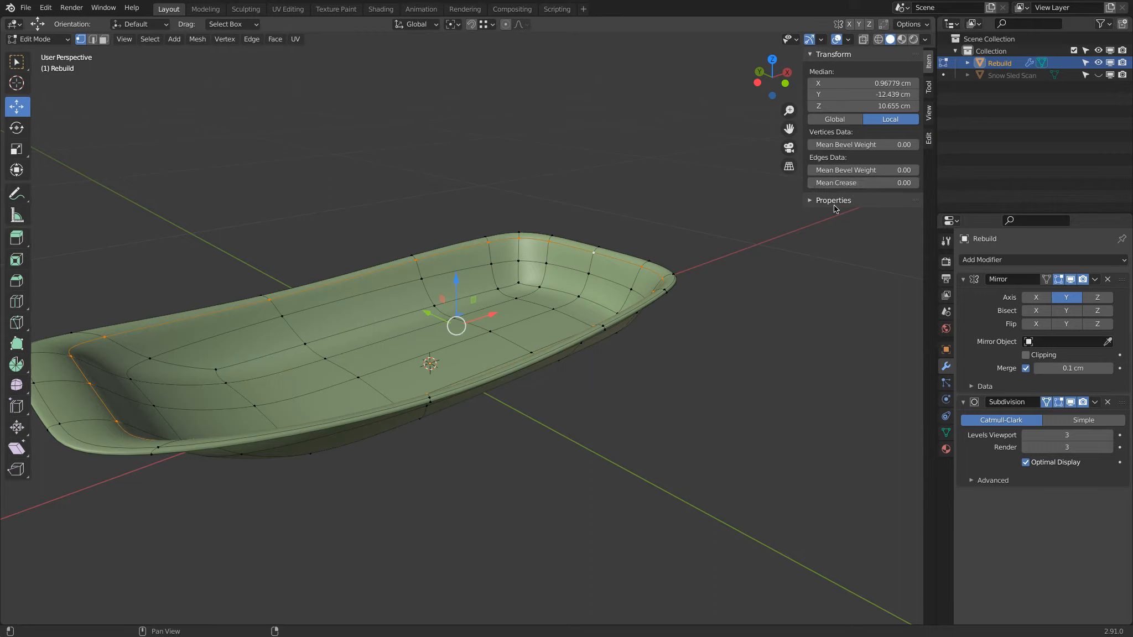
Step: Set the mean bevel weight of the inner rim edge loop to 1.00
{"action": "left_click", "coordinate": [620, 316], "text": "alt"}
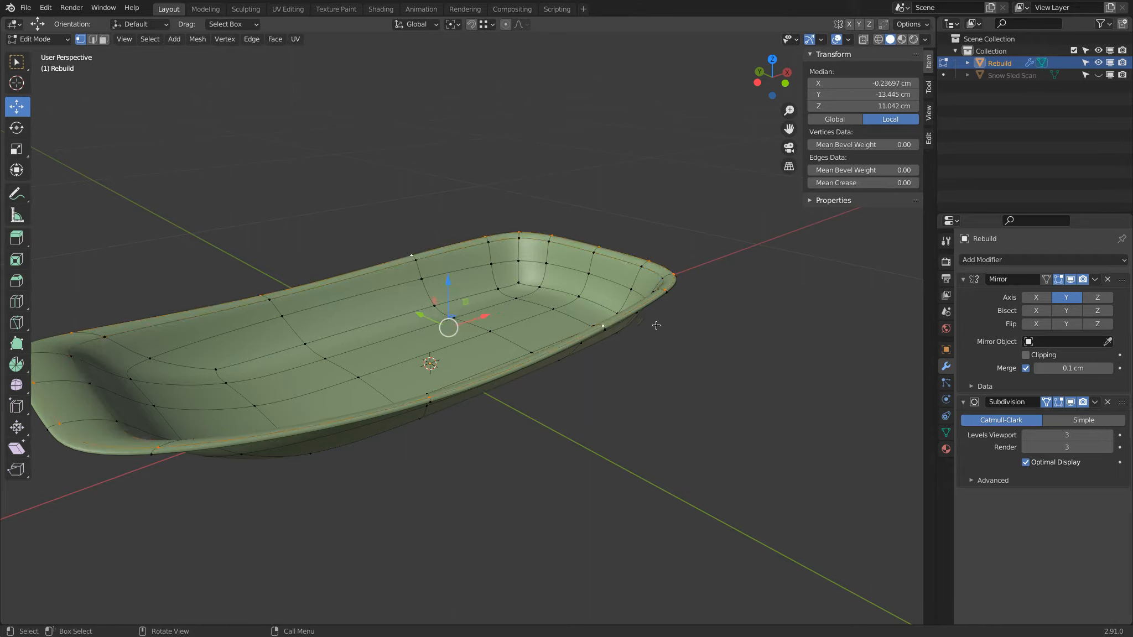
{"action": "left_click", "coordinate": [625, 262], "text": "alt"}
{"action": "left_click_drag", "start_coordinate": [863, 170], "coordinate": [1130, 137]}
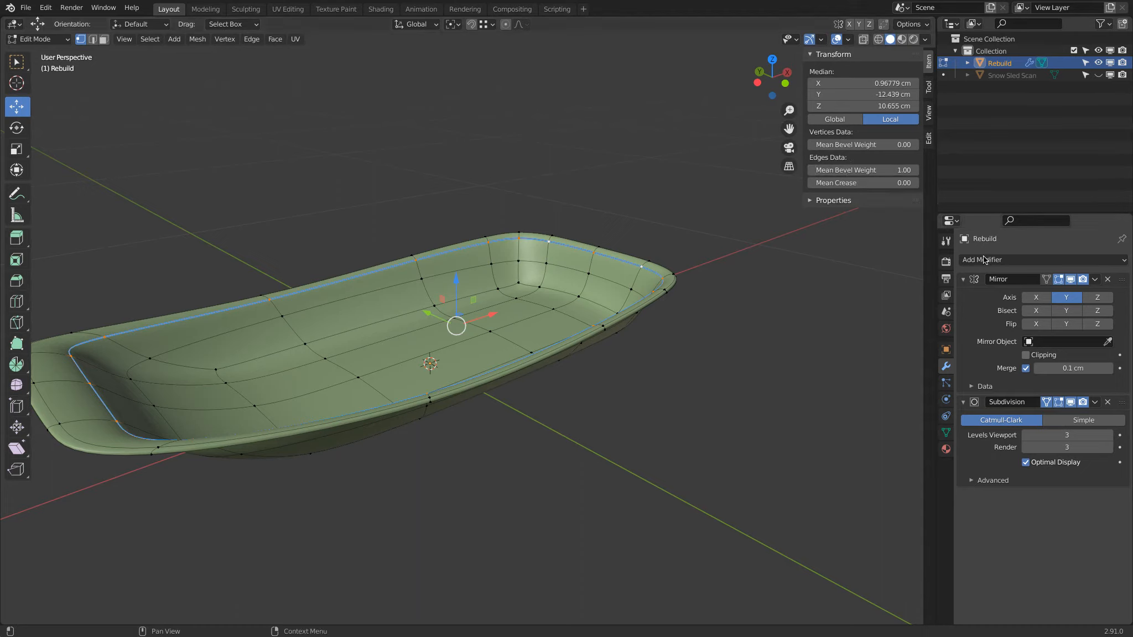
Step: Add a Bevel modifier to the sled and place it between the Mirror and Subdivision modifiers
{"action": "left_click", "coordinate": [963, 280]}
{"action": "left_click", "coordinate": [962, 296]}
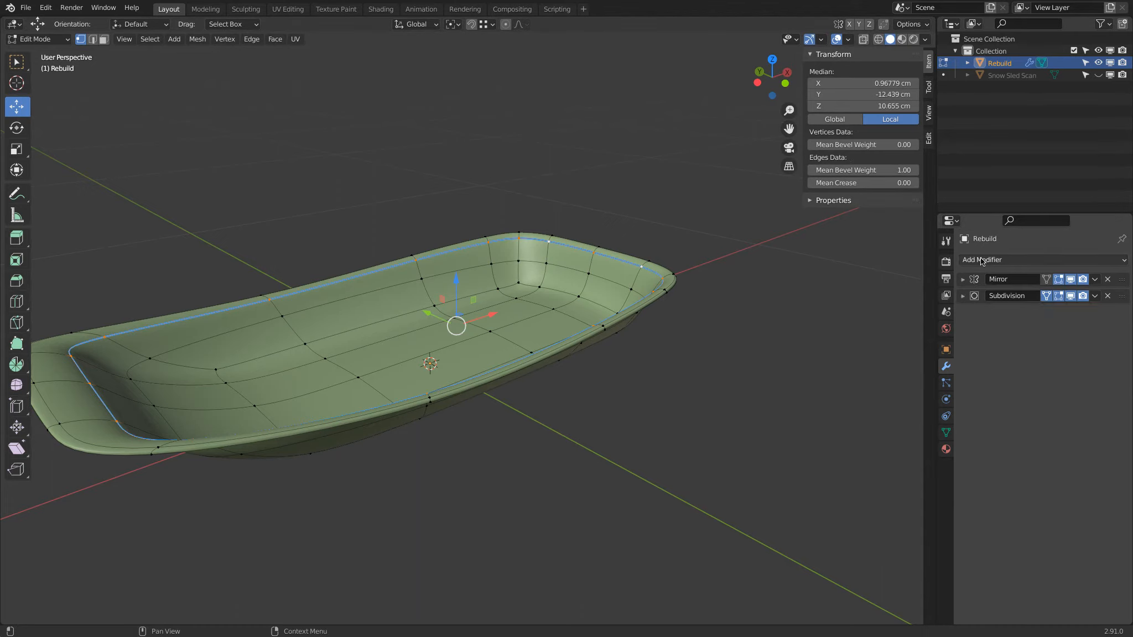
{"action": "left_click", "coordinate": [967, 260]}
{"action": "left_click", "coordinate": [909, 308]}
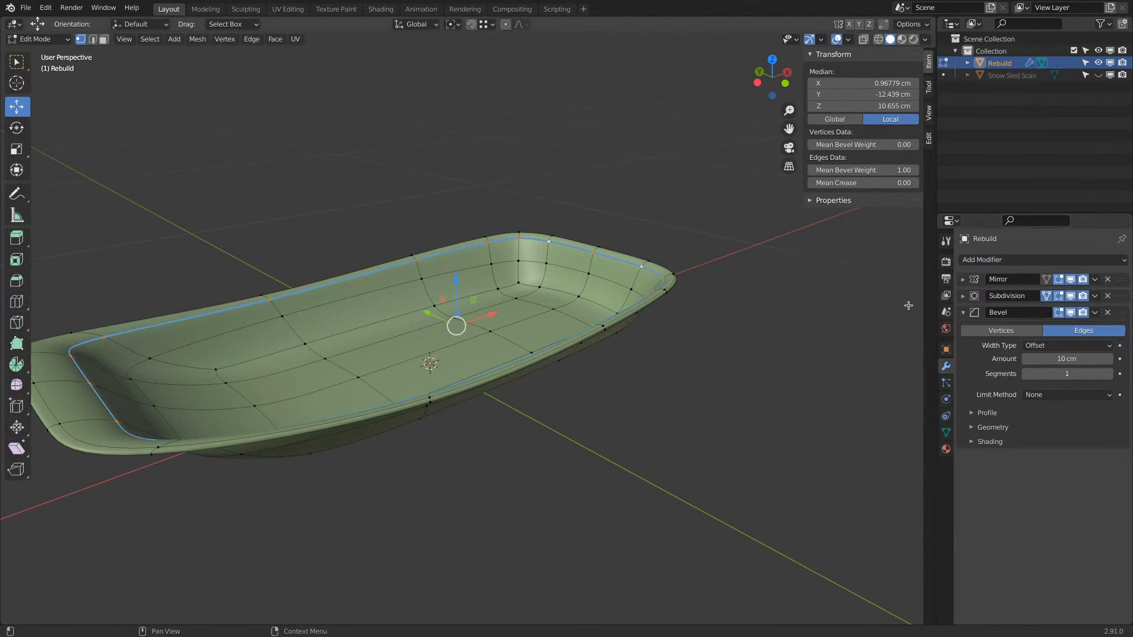
{"action": "mouse_move", "coordinate": [1121, 313]}
{"action": "left_mouse_down"}
{"action": "mouse_move", "coordinate": [1117, 296]}
{"action": "mouse_move", "coordinate": [1101, 310]}
{"action": "left_mouse_up"}
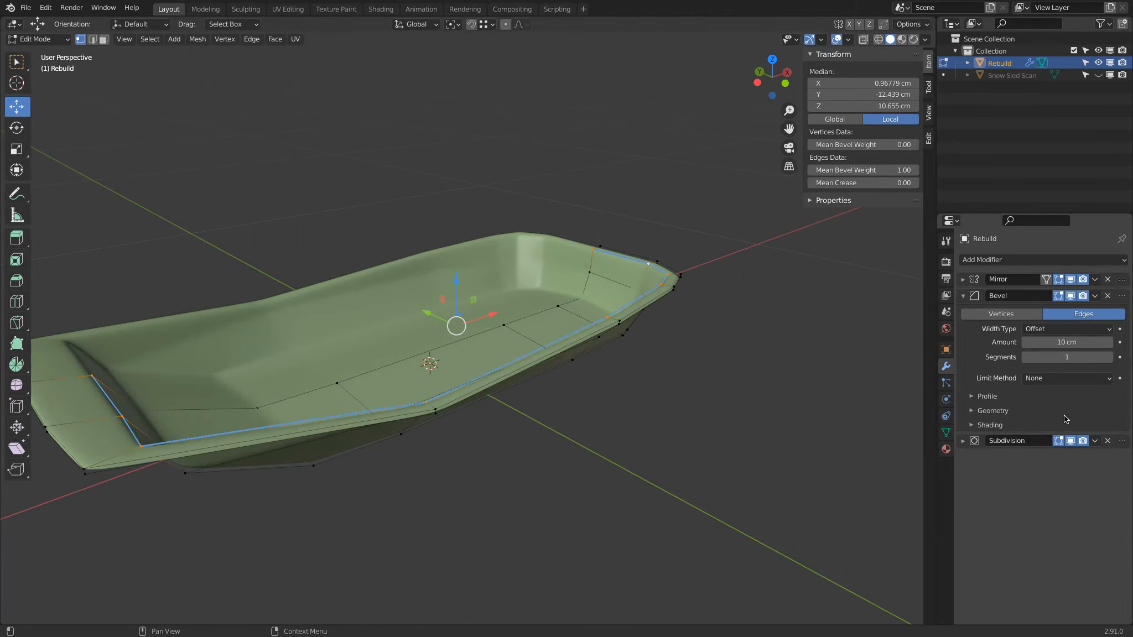
Step: Hide the Subdivision modifier in the viewport and limit the Bevel modifier by Weight
{"action": "left_click", "coordinate": [1071, 445]}
{"action": "middle_click_drag", "start_coordinate": [763, 288], "coordinate": [683, 253]}
{"action": "left_click", "coordinate": [1065, 328]}
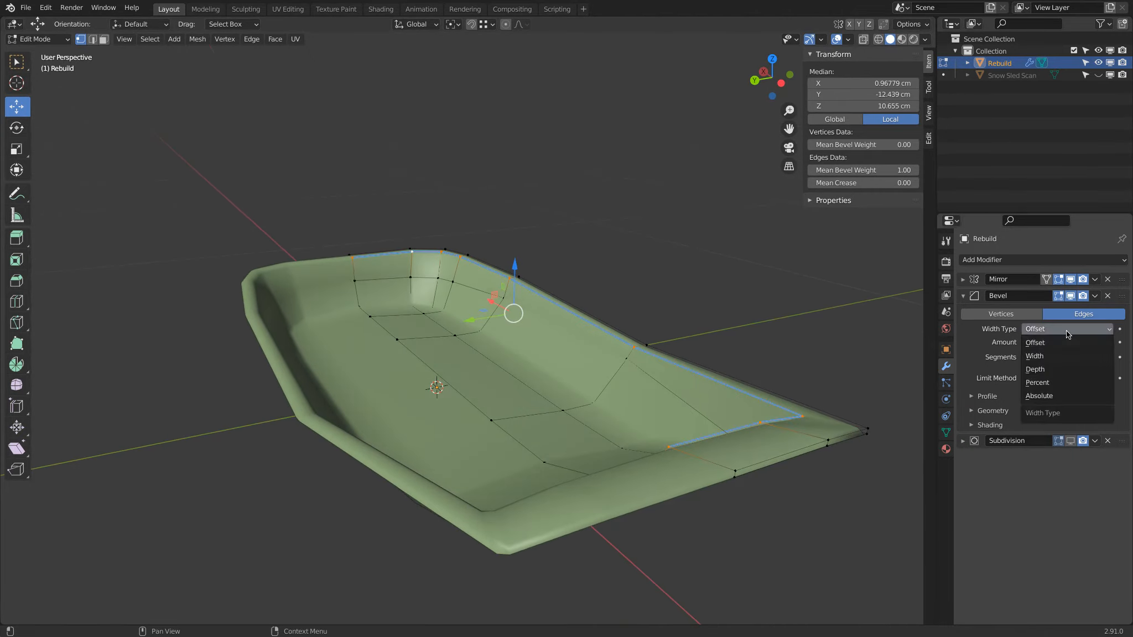
{"action": "left_click", "coordinate": [1040, 379]}
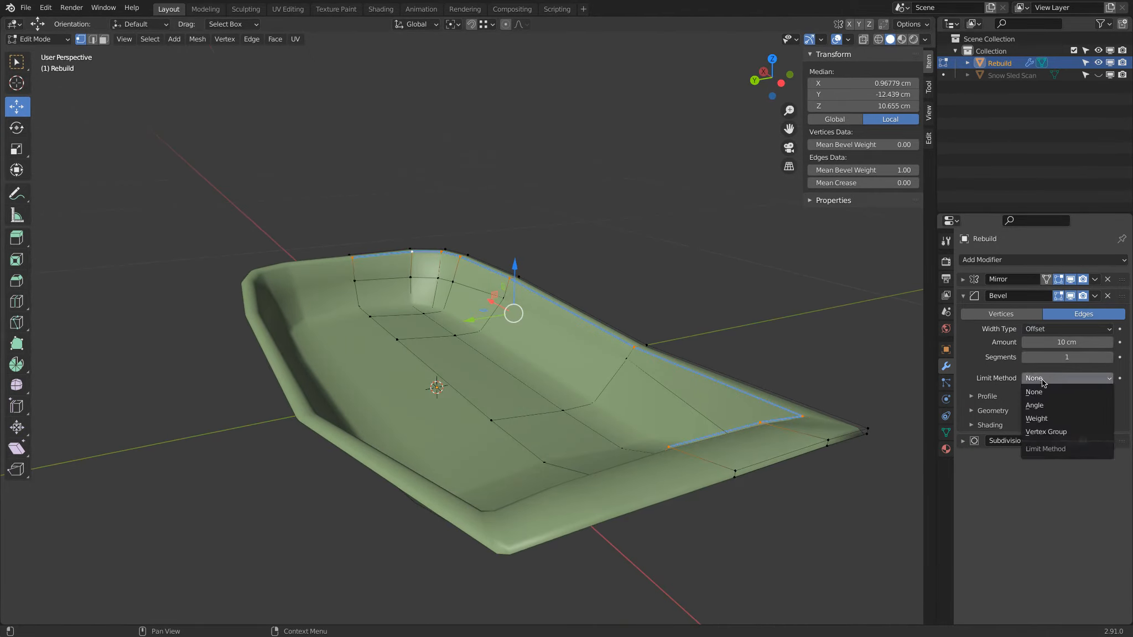
{"action": "left_click", "coordinate": [1051, 418]}
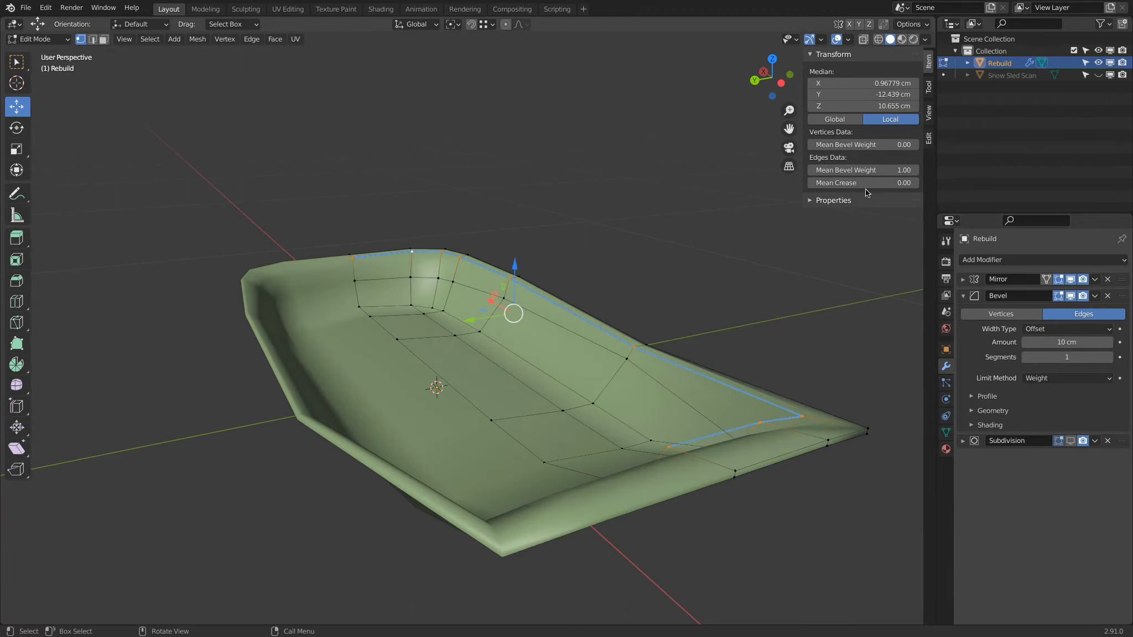
Step: Switch to wireframe shading and set the Bevel modifier's amount to 1 cm and its segments to 3
{"action": "left_click", "coordinate": [878, 39]}
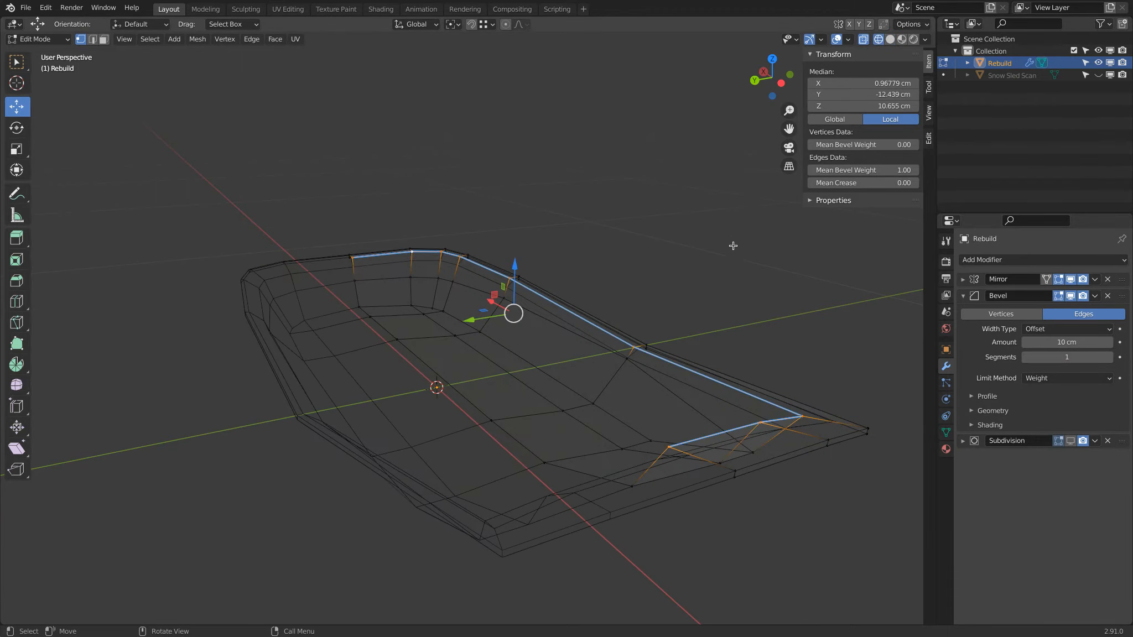
{"action": "middle_click_drag", "start_coordinate": [731, 245], "coordinate": [679, 259]}
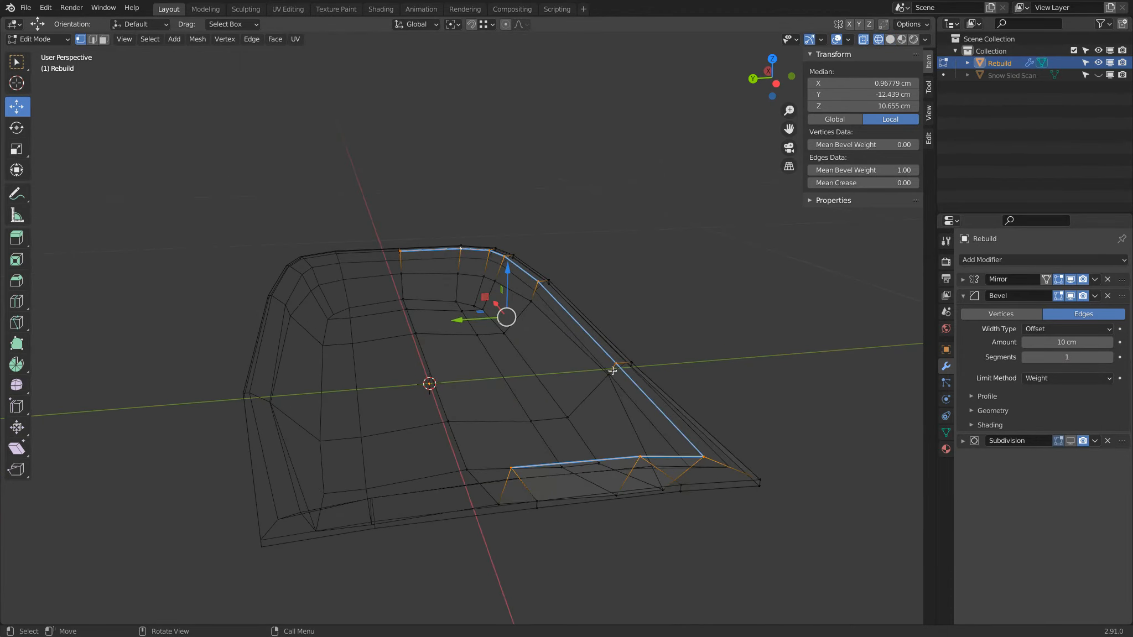
{"action": "left_click", "coordinate": [1106, 340]}
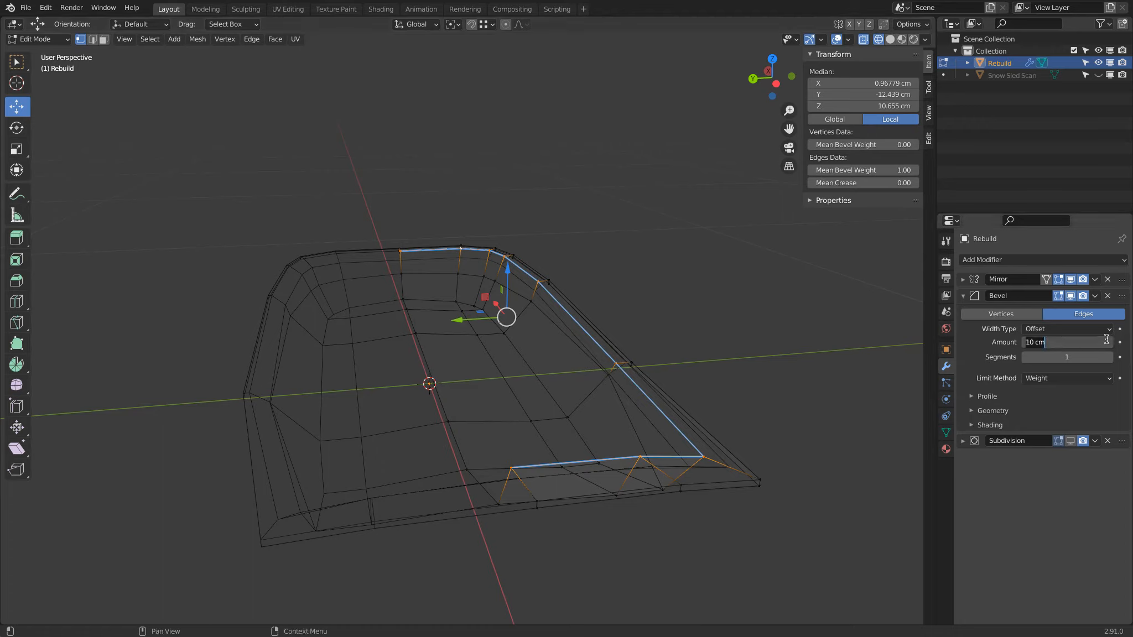
{"action": "type", "text": "1"}
{"action": "key", "text": "Return"}
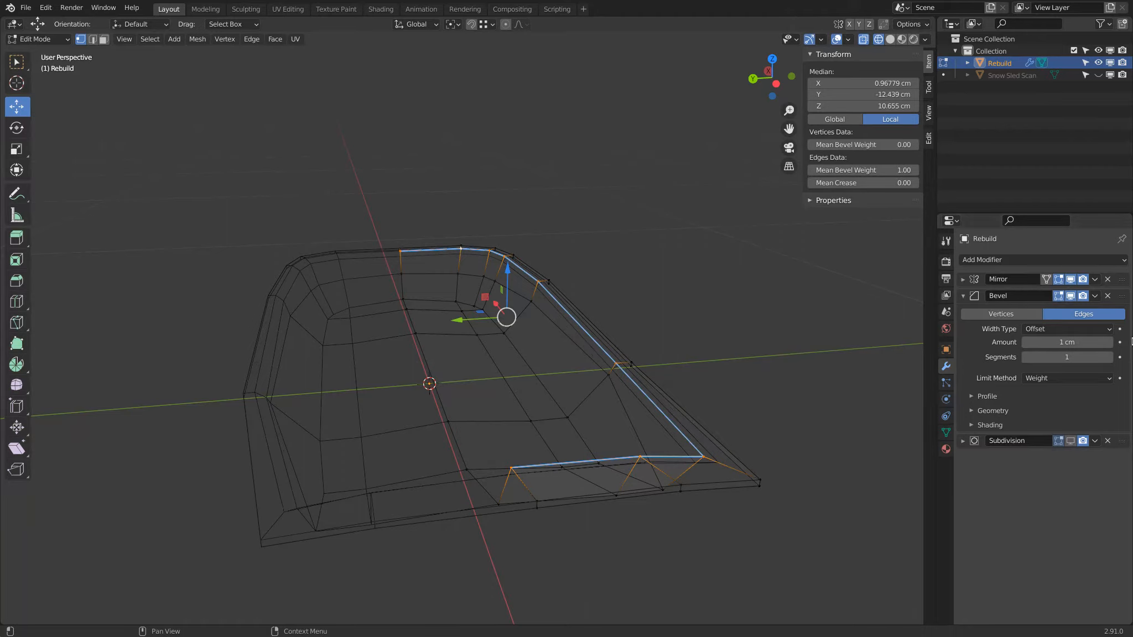
{"action": "left_click", "coordinate": [1052, 359]}
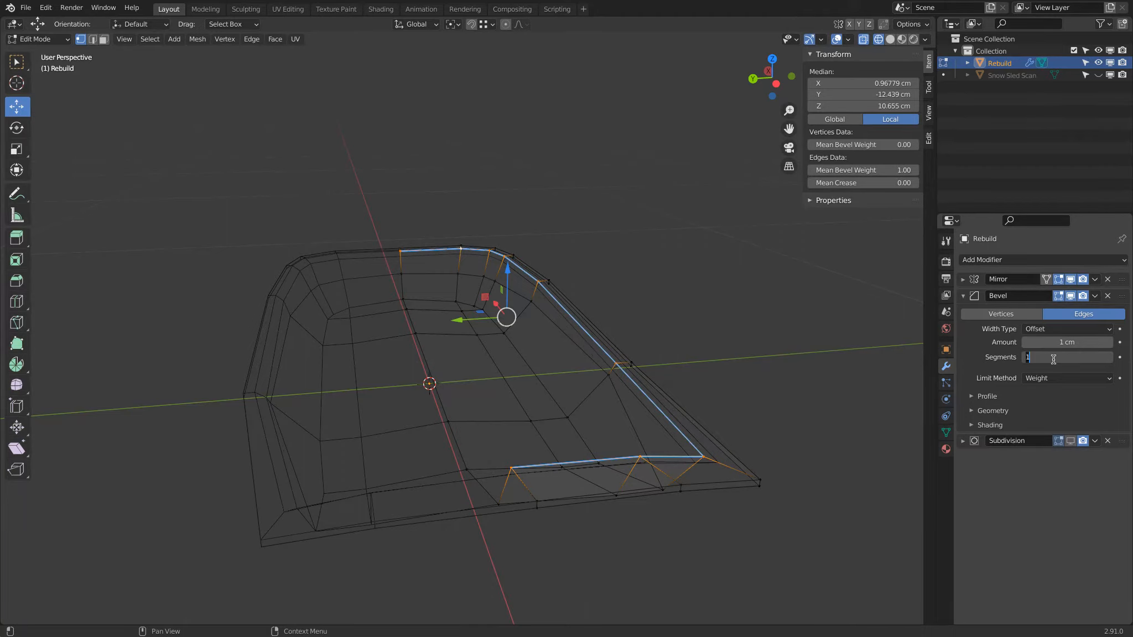
{"action": "type", "text": "3"}
{"action": "key", "text": "Return"}
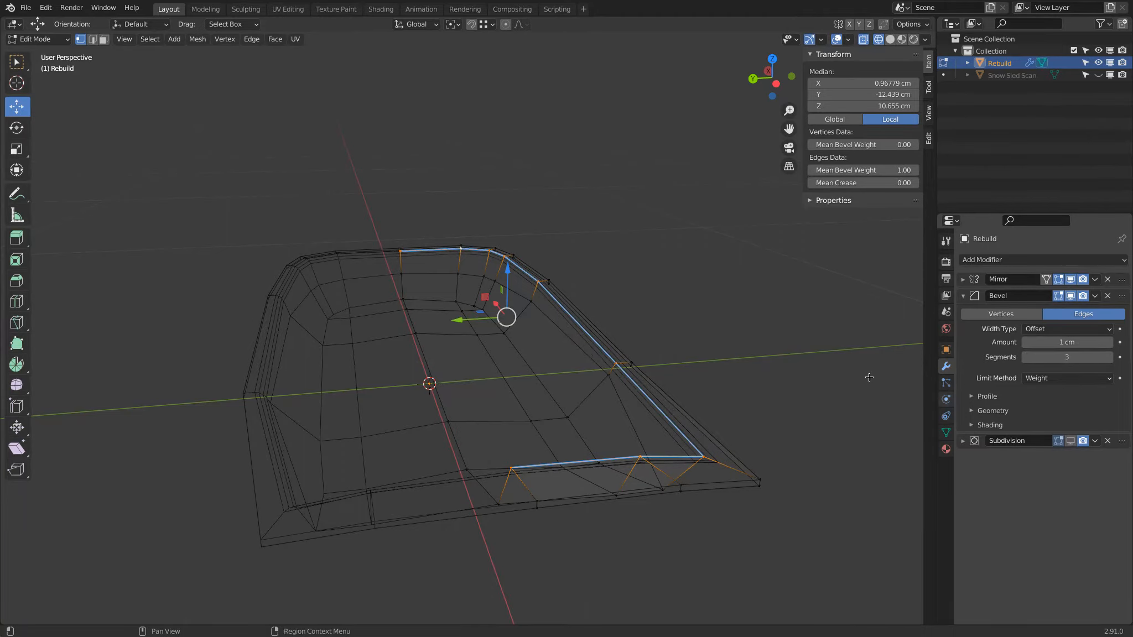
Step: Examine the side wall's vertices and edge loops in front orthographic wireframe and return to solid shading
{"action": "middle_click_drag", "start_coordinate": [586, 354], "coordinate": [626, 267]}
{"action": "left_click", "coordinate": [617, 364]}
{"action": "middle_click_drag", "start_coordinate": [650, 352], "coordinate": [614, 354]}
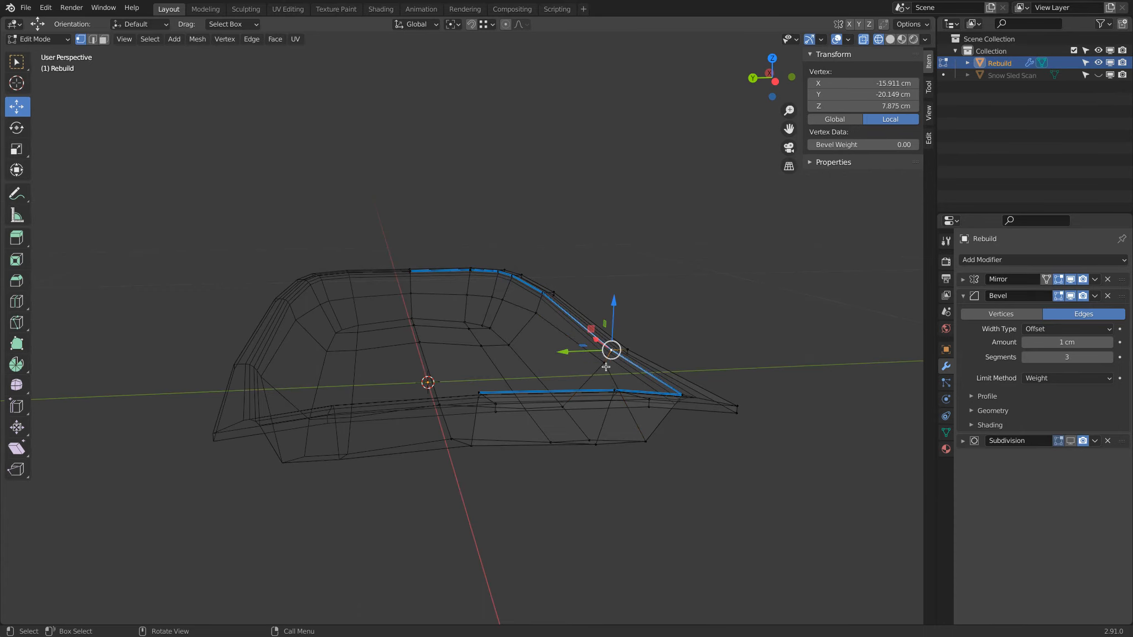
{"action": "middle_click_drag", "start_coordinate": [604, 358], "coordinate": [534, 359]}
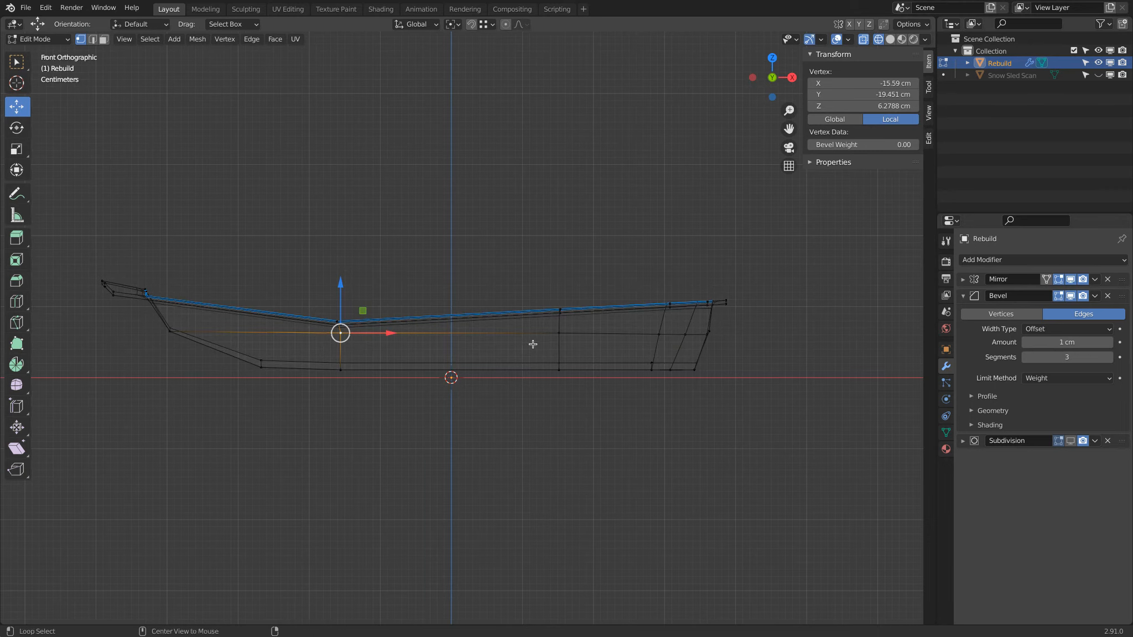
{"action": "left_click", "coordinate": [564, 334], "text": "alt"}
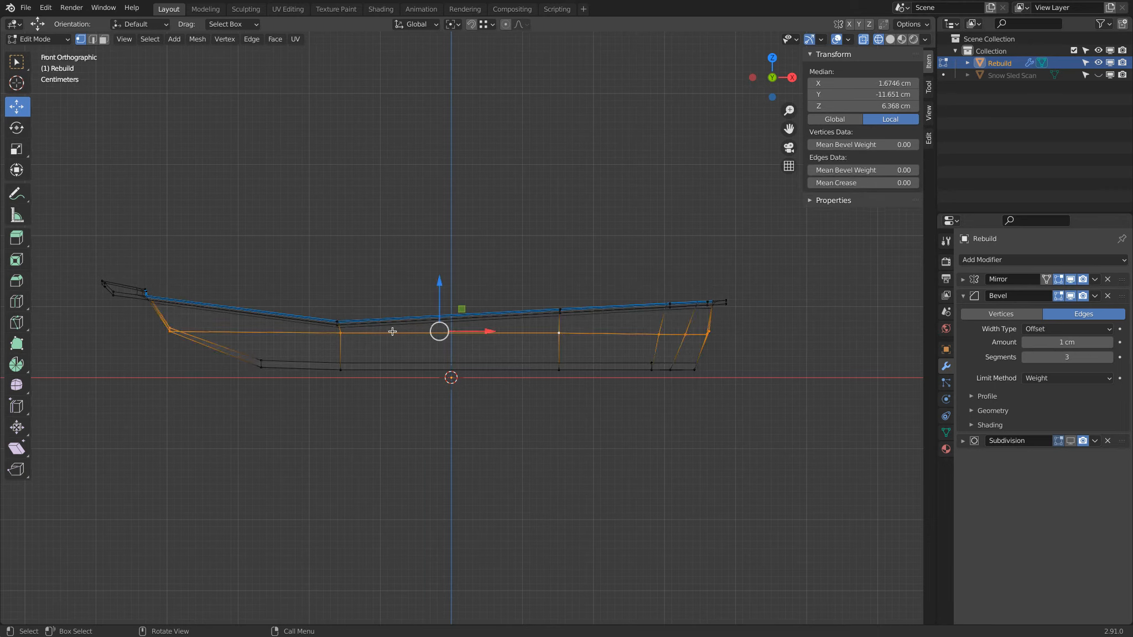
{"action": "key", "text": "alt+a"}
{"action": "left_click", "coordinate": [328, 319], "text": "alt"}
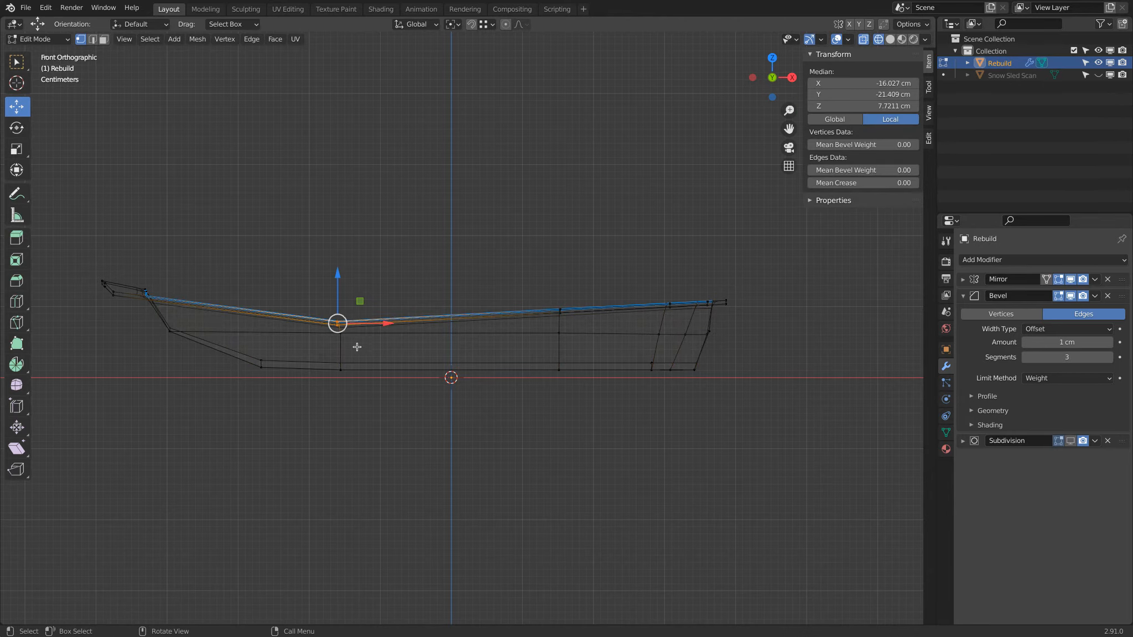
{"action": "mouse_move", "coordinate": [332, 321]}
{"action": "middle_mouse_down"}
{"action": "mouse_move", "coordinate": [382, 314]}
{"action": "mouse_move", "coordinate": [287, 381]}
{"action": "middle_mouse_up"}
{"action": "key", "text": "shift+z"}
Step: Try sliding the side wall's middle vertex down its edge, away from the beveled rim loop
{"action": "middle_click_drag", "start_coordinate": [545, 297], "coordinate": [456, 271]}
{"action": "left_click", "coordinate": [462, 271]}
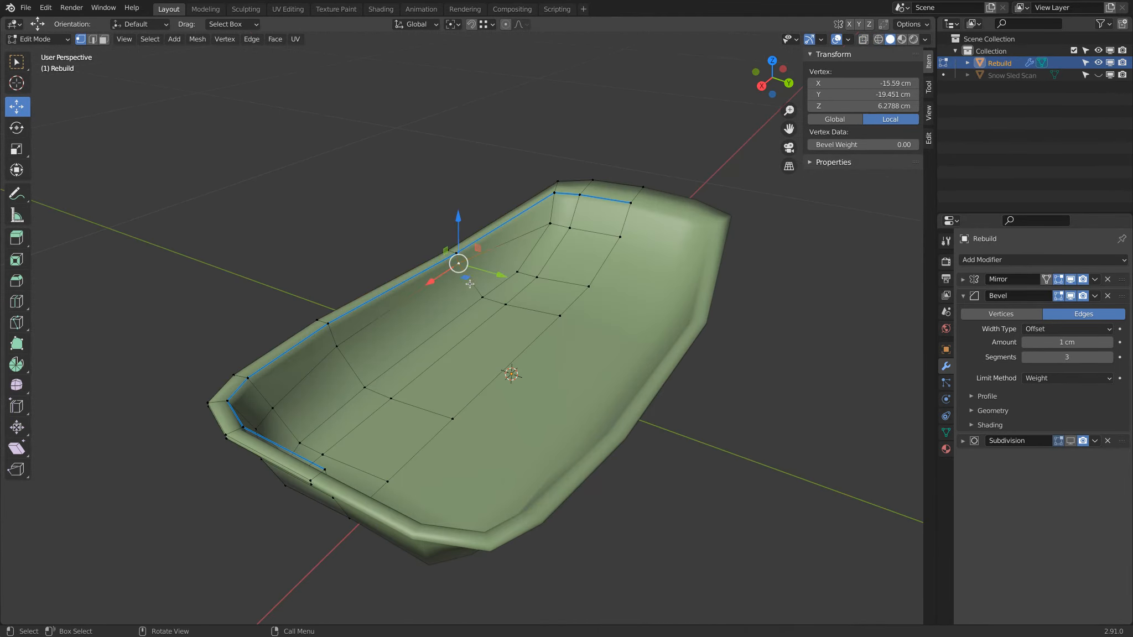
{"action": "key", "text": "shift+v"}
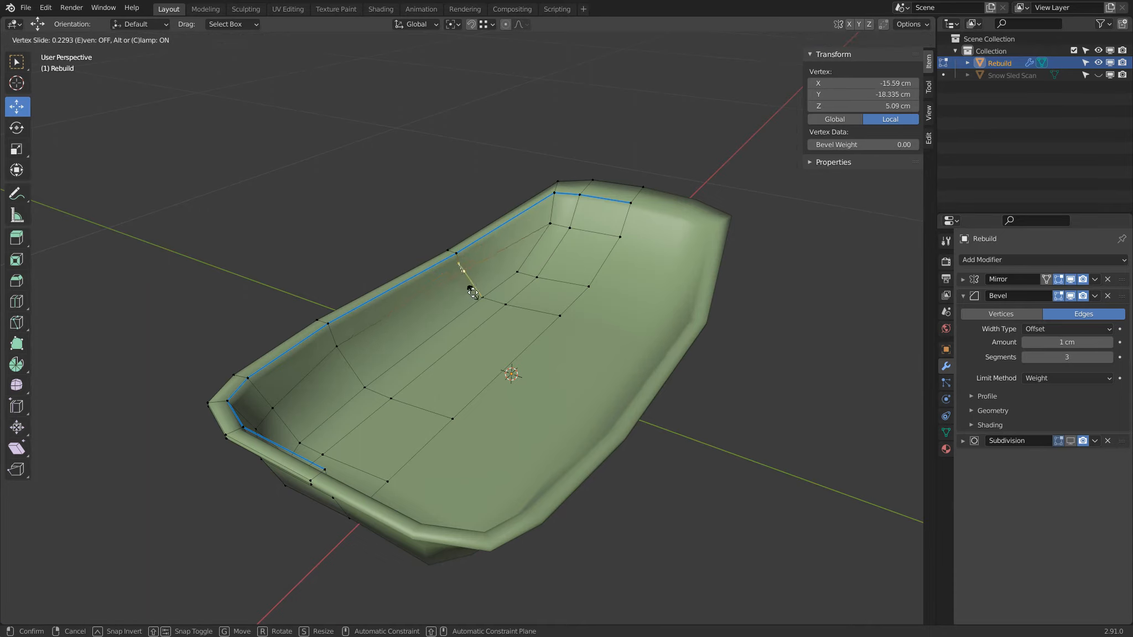
{"action": "left_click", "coordinate": [472, 291]}
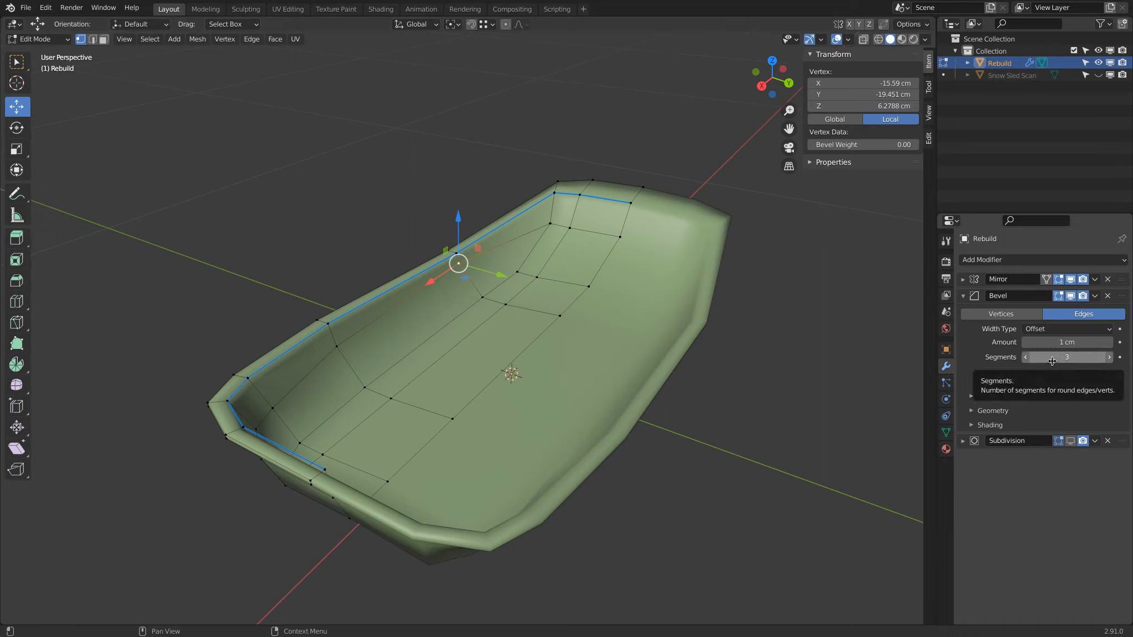
Step: Show the Subdivision modifier in the viewport again and return to object mode
{"action": "left_click", "coordinate": [1071, 440]}
{"action": "middle_click_drag", "start_coordinate": [677, 299], "coordinate": [572, 387]}
{"action": "key", "text": "Tab"}
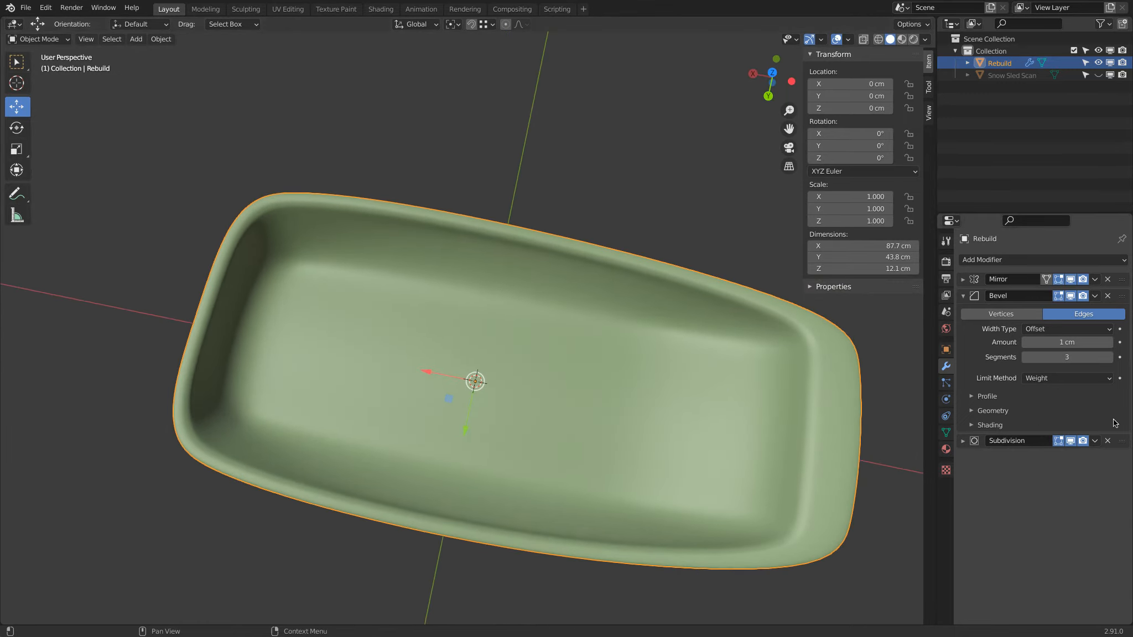
Step: Compare the smoothed sled with the Bevel modifier's viewport display off and on
{"action": "left_click", "coordinate": [1071, 296]}
{"action": "left_click", "coordinate": [1070, 296]}
{"action": "left_click", "coordinate": [1071, 296]}
{"action": "left_click", "coordinate": [1071, 296]}
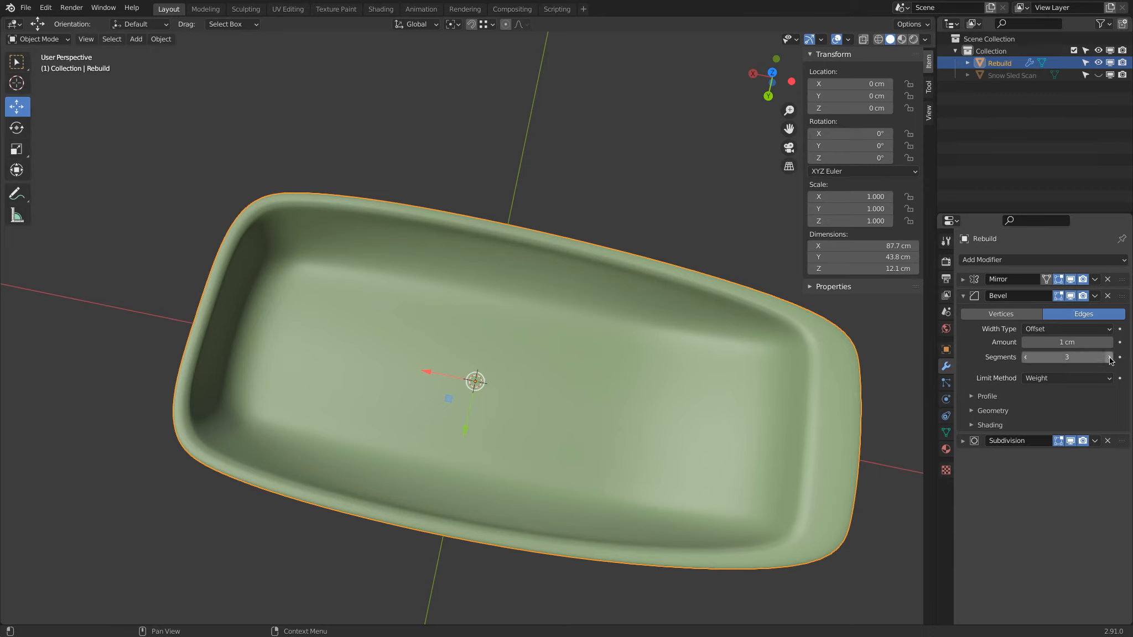
Step: Try Bevel modifier segment counts of 1, 2 and 4 on the smoothed sled
{"action": "left_click", "coordinate": [1026, 360]}
{"action": "left_click", "coordinate": [1025, 360]}
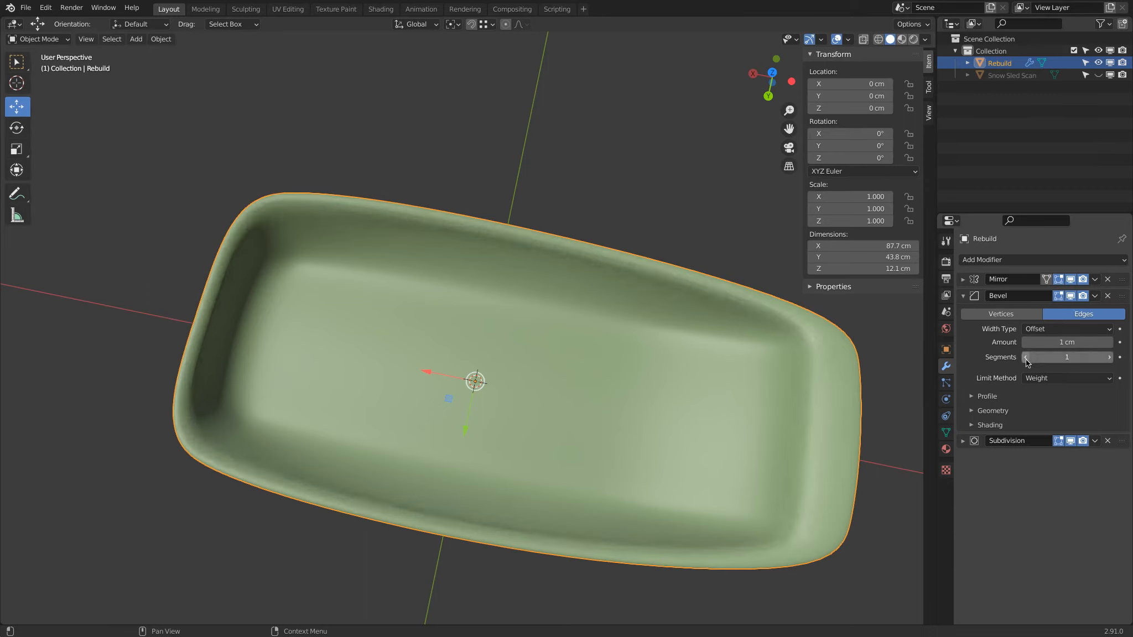
{"action": "left_click", "coordinate": [1110, 358]}
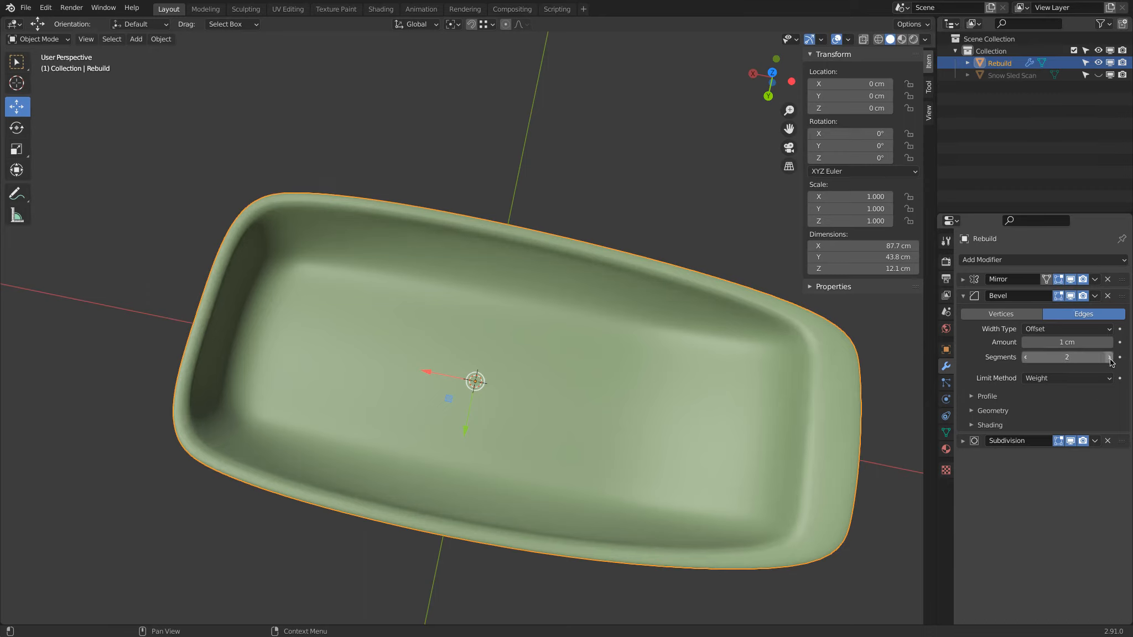
{"action": "left_click", "coordinate": [1109, 357]}
{"action": "left_click", "coordinate": [1109, 357]}
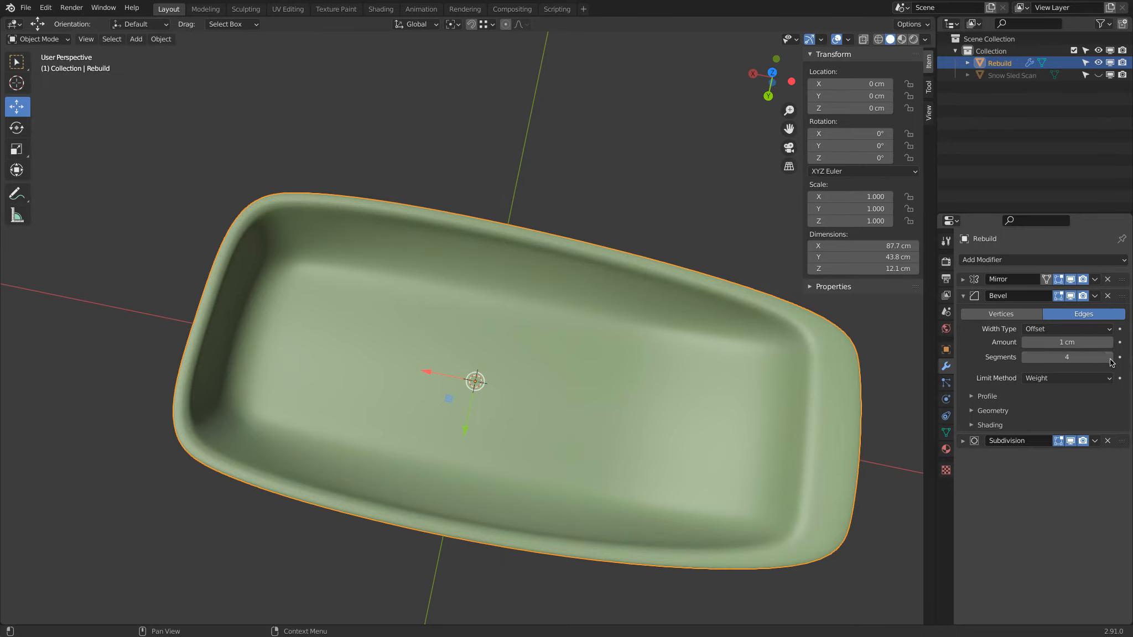
Step: Try Bevel segment counts between 1 and 6 from a low side angle, ending at 2
{"action": "middle_click_drag", "start_coordinate": [499, 396], "coordinate": [442, 311]}
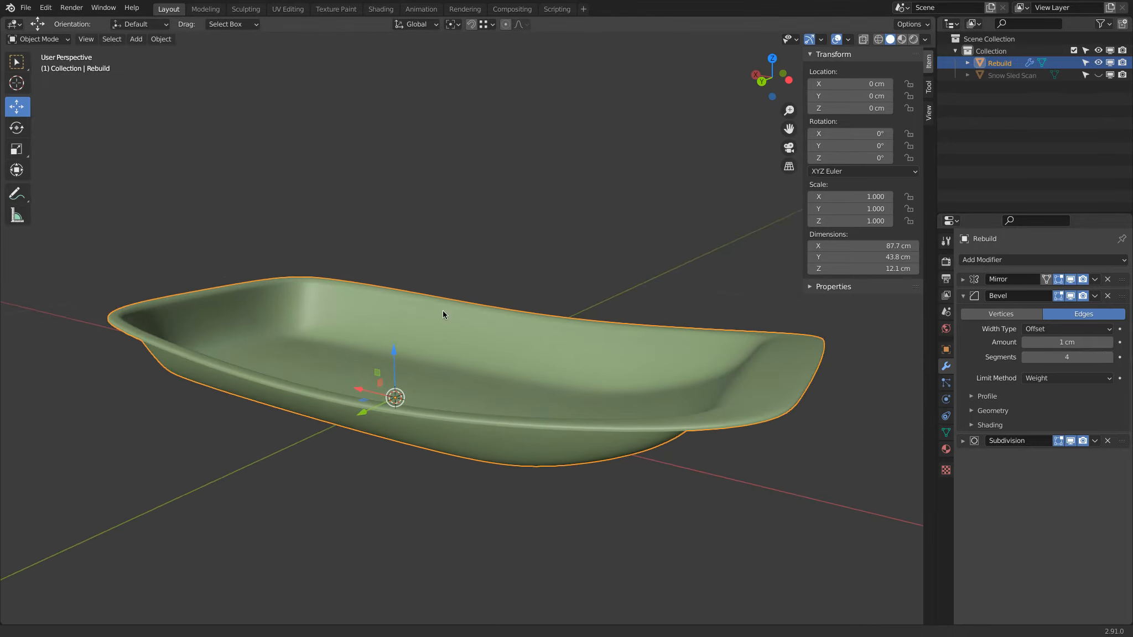
{"action": "left_click", "coordinate": [1110, 358]}
{"action": "left_click", "coordinate": [1110, 357]}
{"action": "left_click", "coordinate": [1024, 358]}
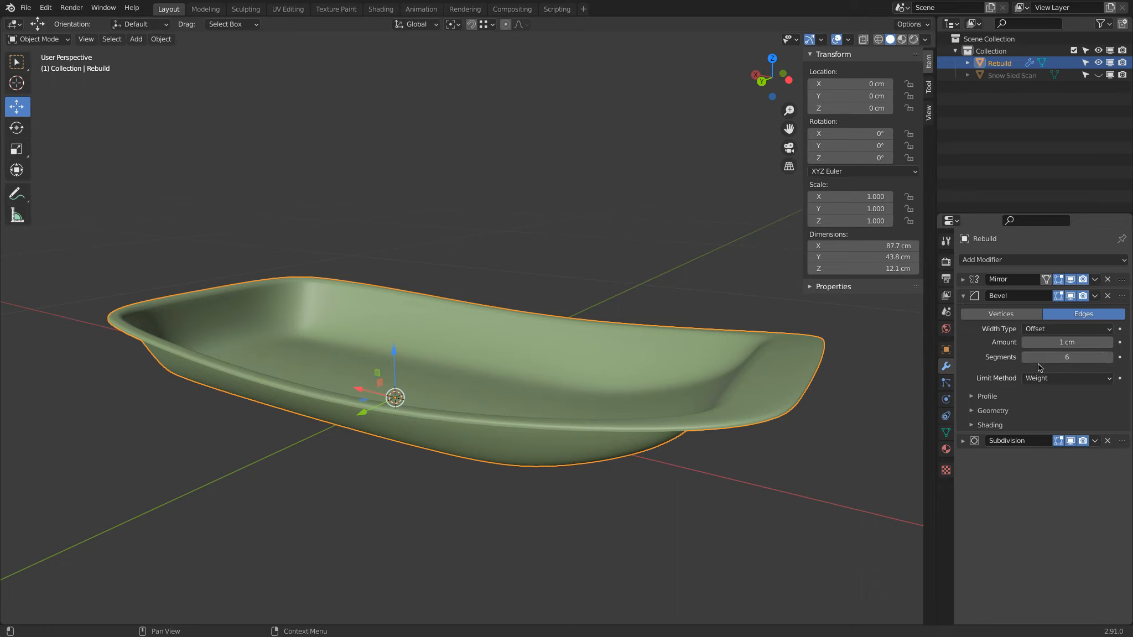
{"action": "left_click", "coordinate": [1024, 357]}
{"action": "left_click", "coordinate": [1024, 357]}
{"action": "left_click", "coordinate": [1024, 358]}
{"action": "left_click", "coordinate": [1025, 357]}
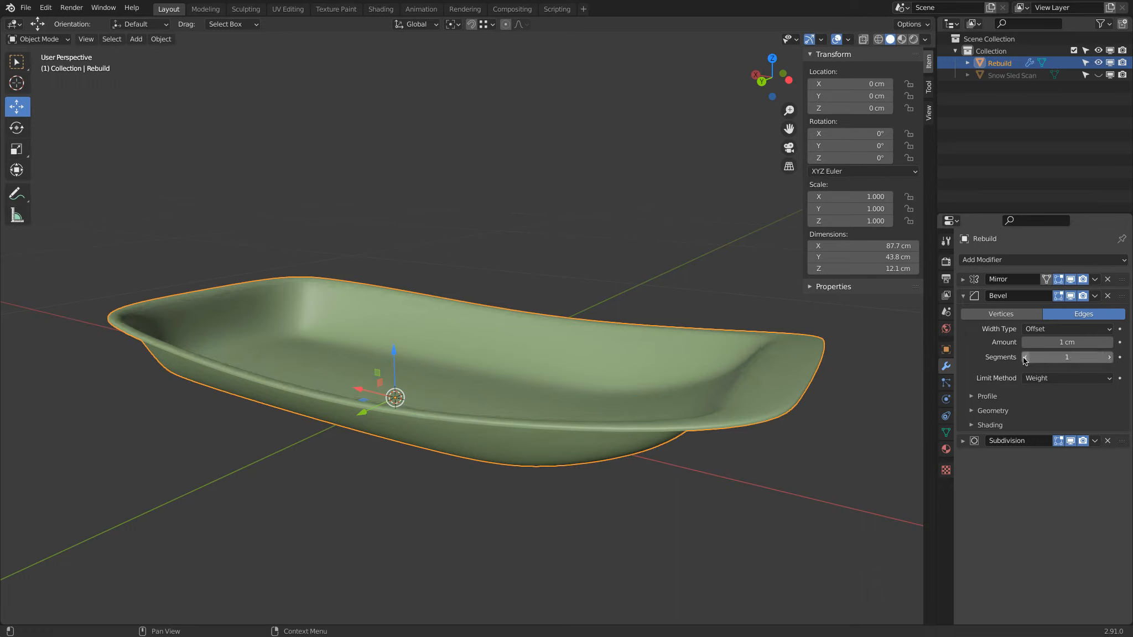
{"action": "left_click", "coordinate": [1109, 358]}
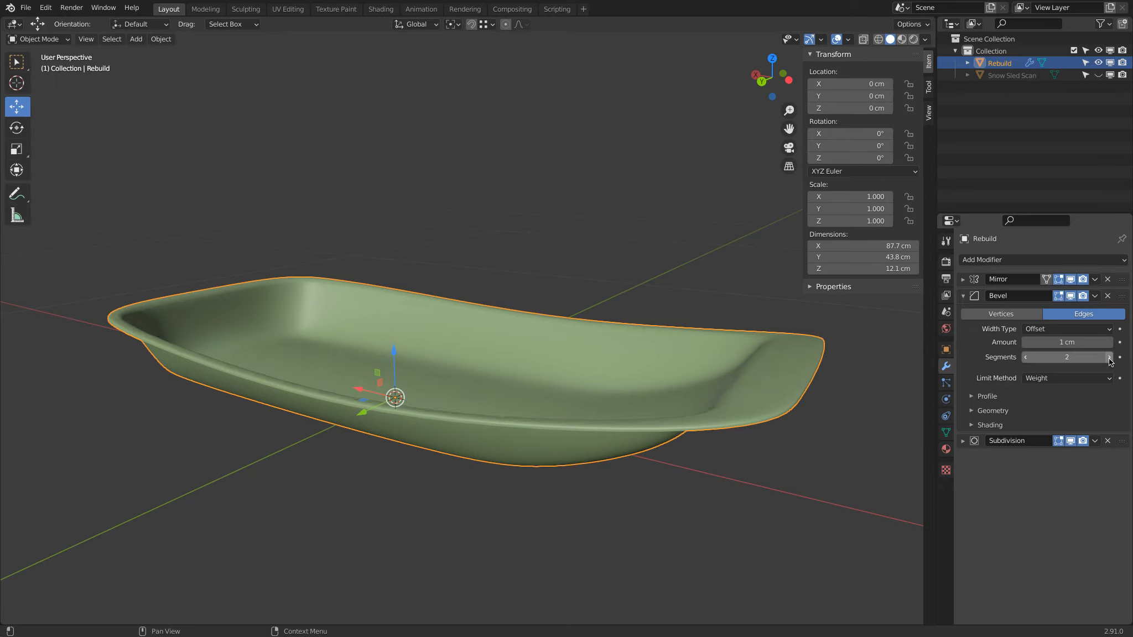
{"action": "left_click", "coordinate": [1110, 357]}
{"action": "left_click", "coordinate": [1109, 357]}
{"action": "left_click", "coordinate": [1027, 359]}
{"action": "left_click", "coordinate": [1027, 359]}
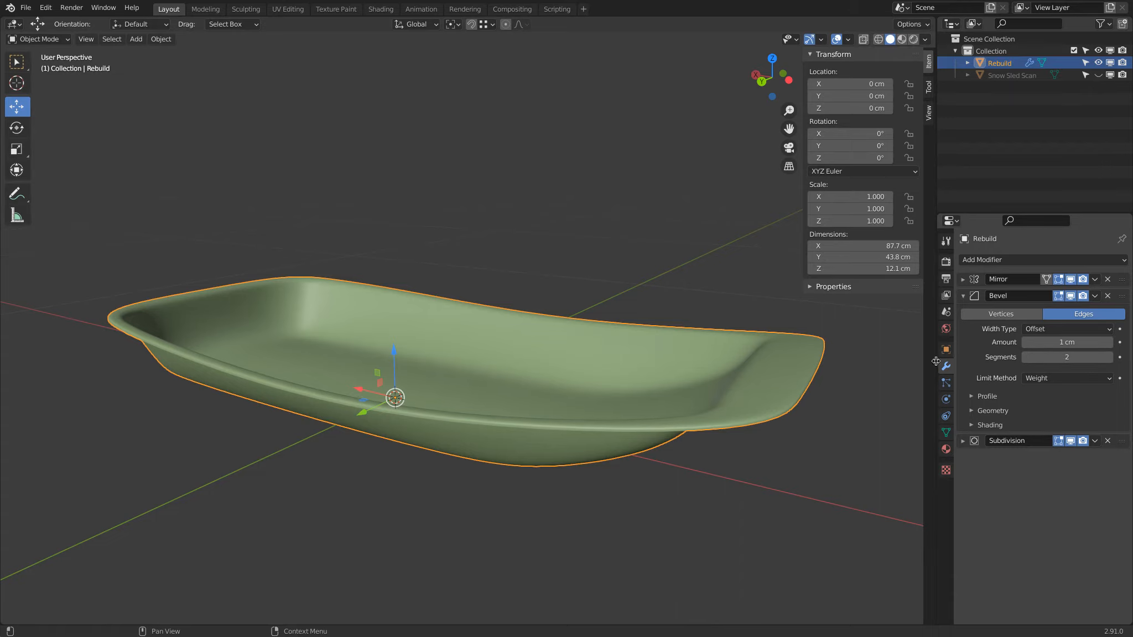
Step: Clip the view from top orthographic to a thin slice of the side wall and examine its rim profile
{"action": "key", "text": "z"}
{"action": "left_click", "coordinate": [851, 371]}
{"action": "mouse_move", "coordinate": [720, 353]}
{"action": "middle_mouse_down"}
{"action": "mouse_move", "coordinate": [730, 480]}
{"action": "mouse_move", "coordinate": [725, 417]}
{"action": "mouse_move", "coordinate": [663, 364]}
{"action": "mouse_move", "coordinate": [686, 366]}
{"action": "middle_mouse_up"}
{"action": "key", "text": "KP_7"}
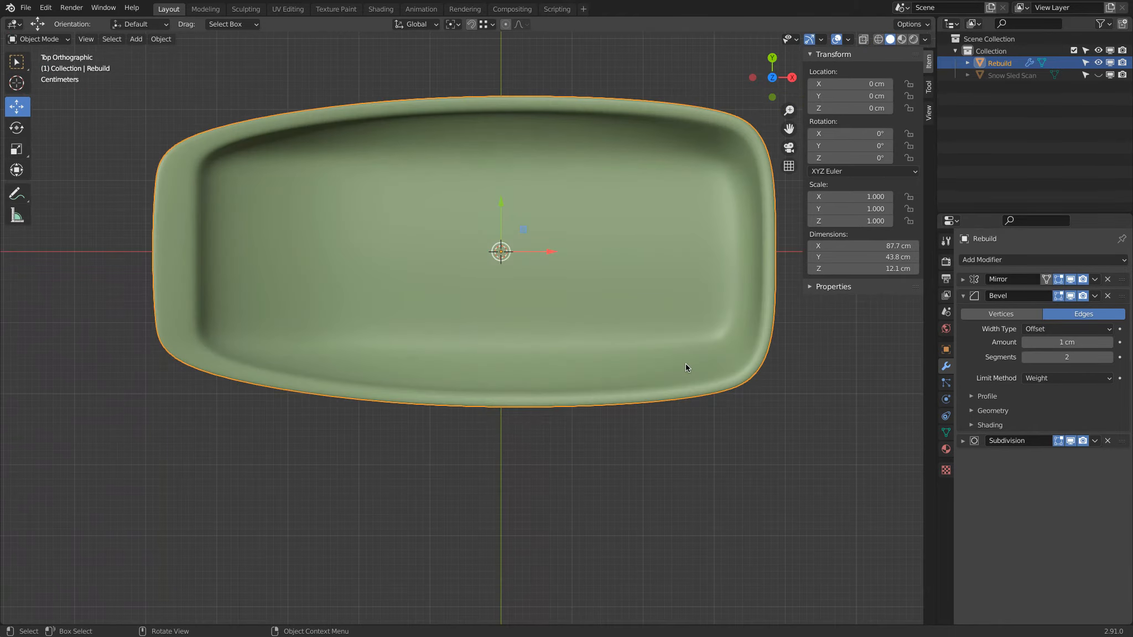
{"action": "middle_click_drag", "start_coordinate": [559, 141], "coordinate": [432, 291]}
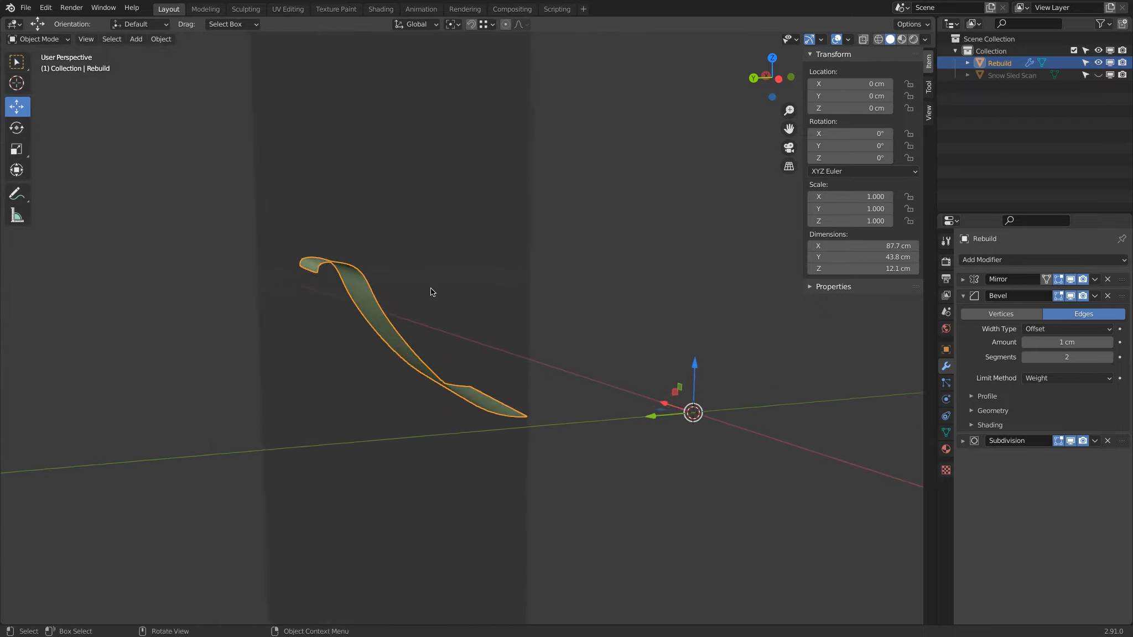
{"action": "scroll", "coordinate": [428, 292], "scroll_direction": "up", "scroll_amount": 3}
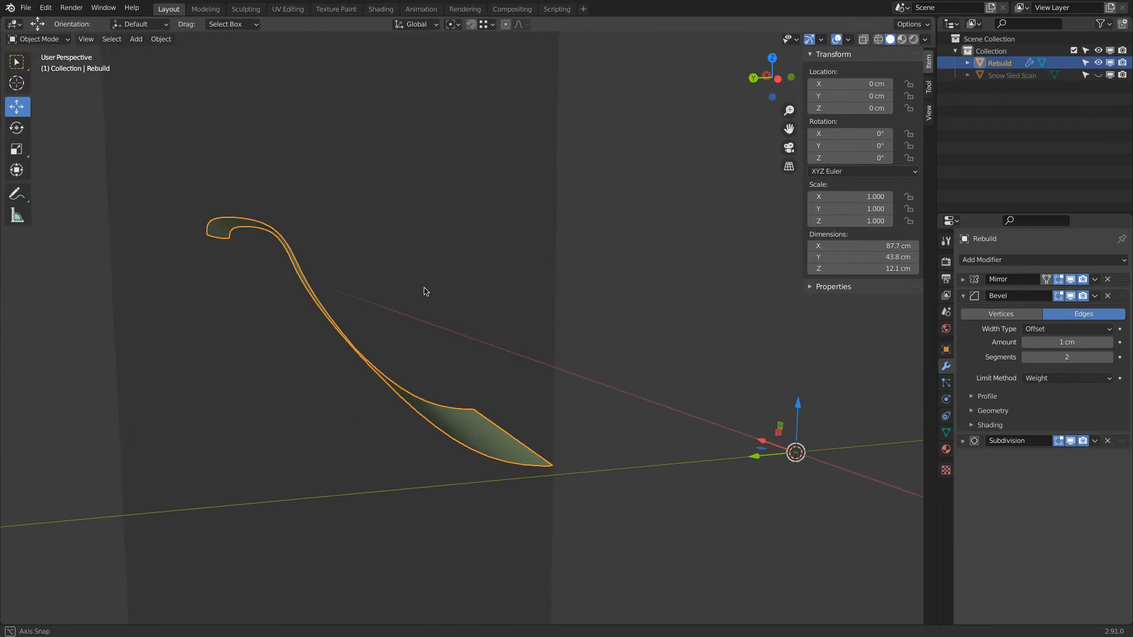
Step: Compare Bevel segment counts from 1 to 4 on the clipped rim profile and settle on 3 segments
{"action": "left_click", "coordinate": [1109, 357]}
{"action": "left_click", "coordinate": [1108, 355]}
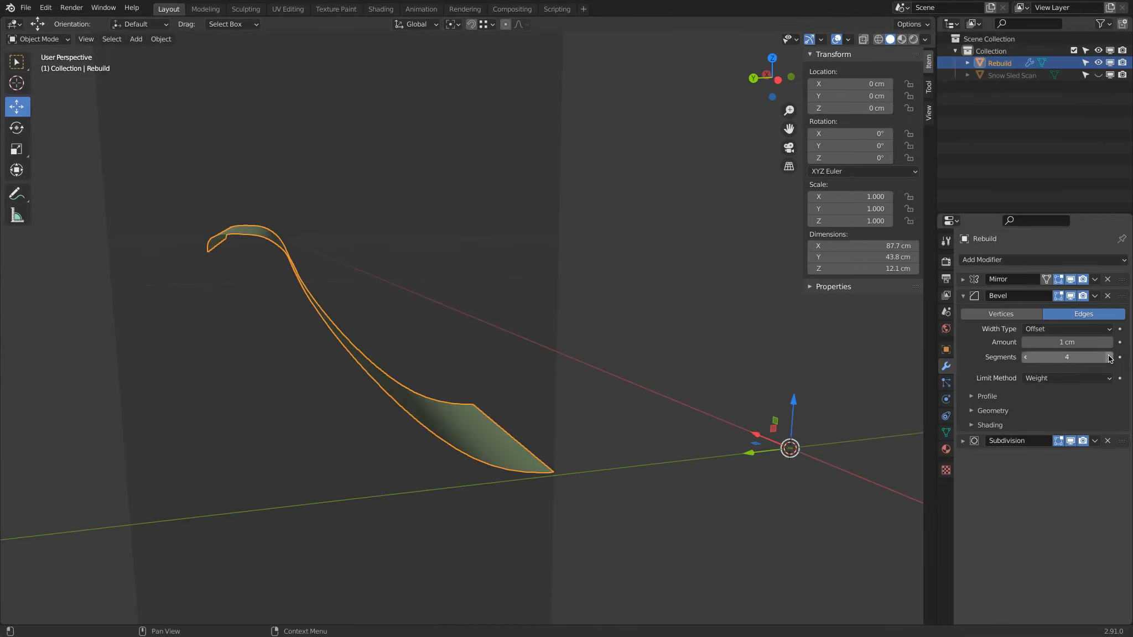
{"action": "left_click", "coordinate": [1026, 360]}
{"action": "left_click", "coordinate": [1025, 359]}
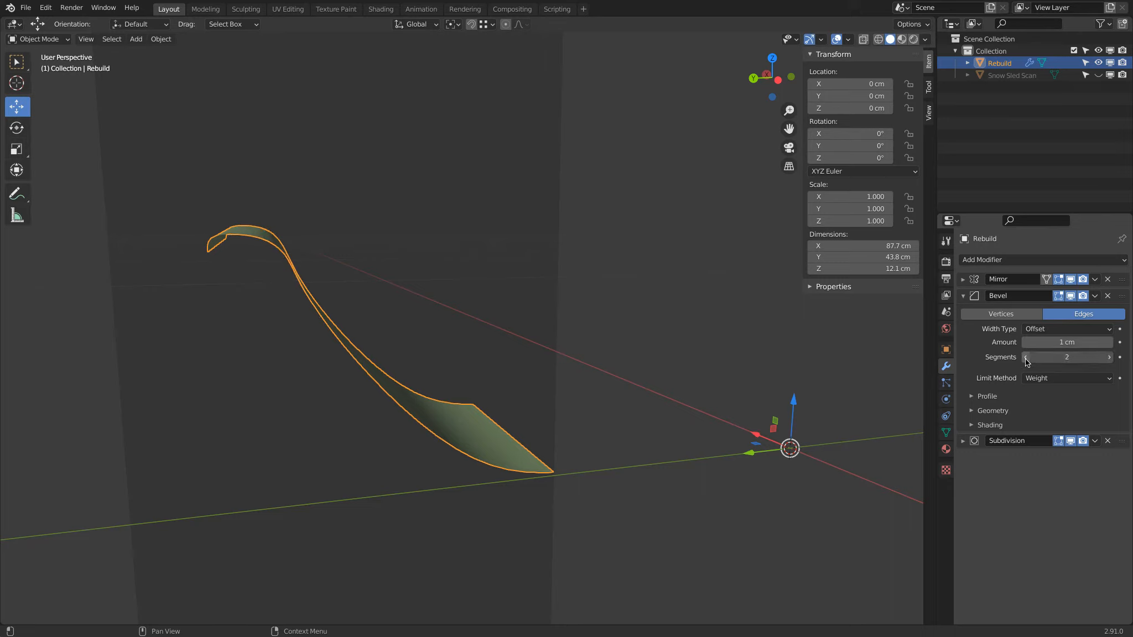
{"action": "left_click", "coordinate": [1026, 360]}
{"action": "left_click", "coordinate": [1110, 357]}
{"action": "left_click", "coordinate": [1110, 357]}
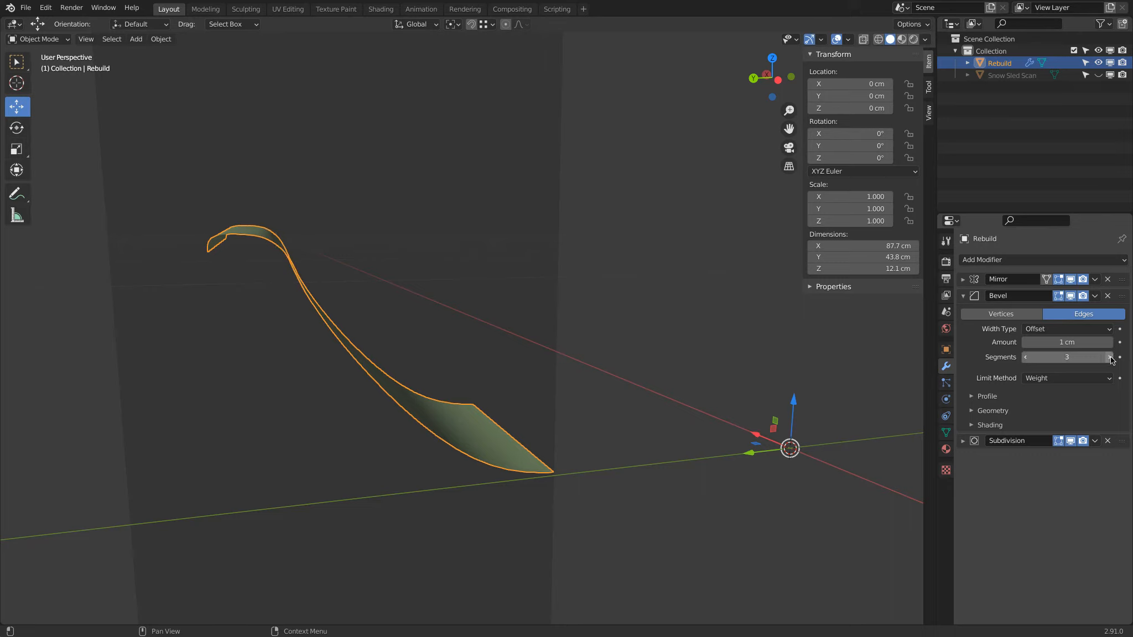
{"action": "left_click", "coordinate": [1110, 358]}
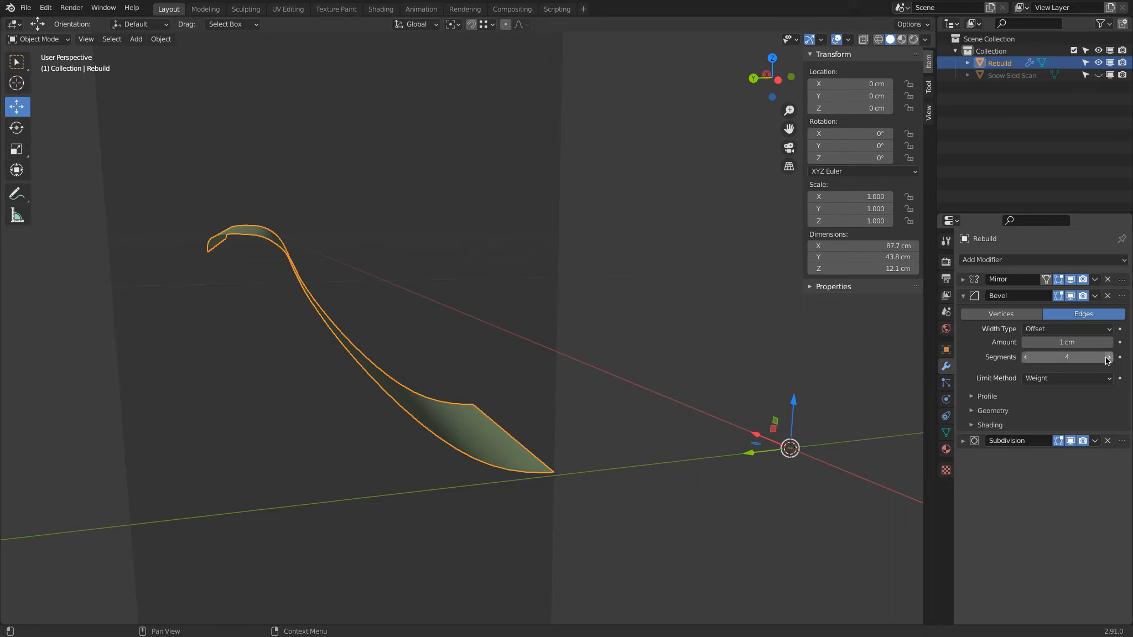
{"action": "left_click", "coordinate": [1026, 360]}
{"action": "mouse_move", "coordinate": [408, 273]}
{"action": "middle_mouse_down"}
{"action": "mouse_move", "coordinate": [382, 298]}
{"action": "mouse_move", "coordinate": [409, 260]}
{"action": "mouse_move", "coordinate": [409, 283]}
{"action": "middle_mouse_up"}
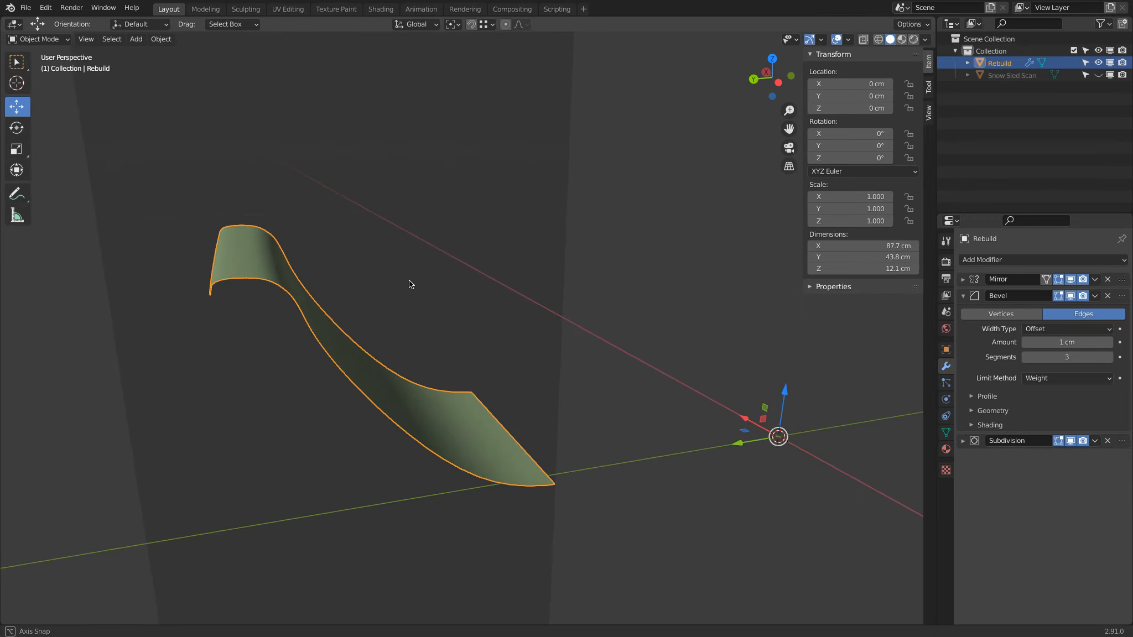
Step: Try a Bevel amount of 0.5 cm on the clipped rim profile, and set it back to 1 cm
{"action": "left_click", "coordinate": [1061, 342]}
{"action": "key", "text": "BackSpace"}
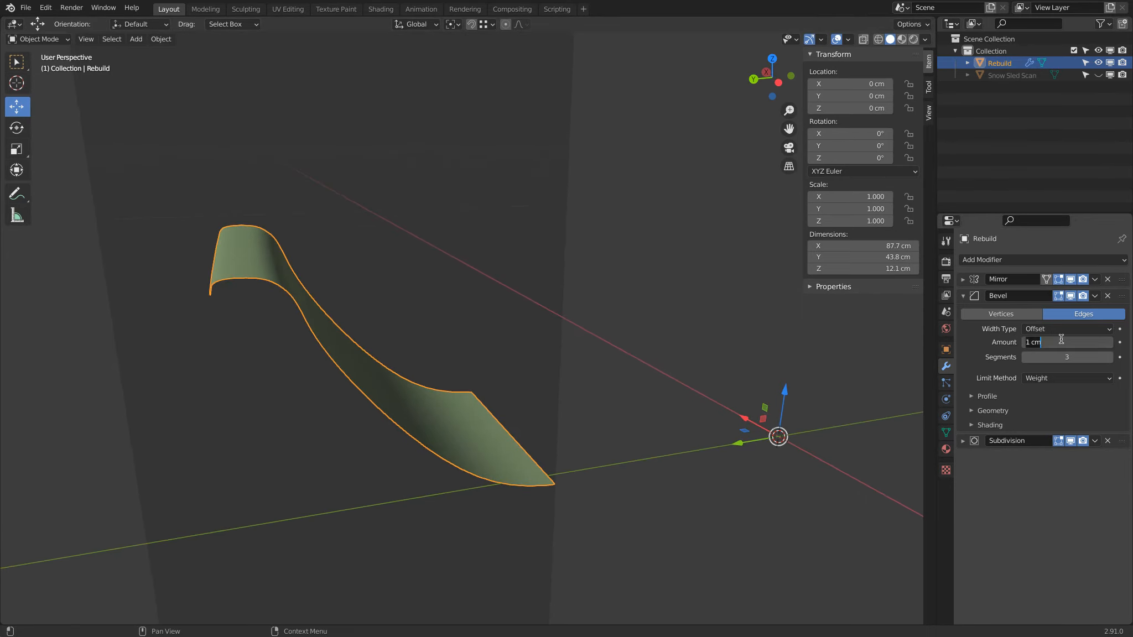
{"action": "type", "text": ".5"}
{"action": "key", "text": "Return"}
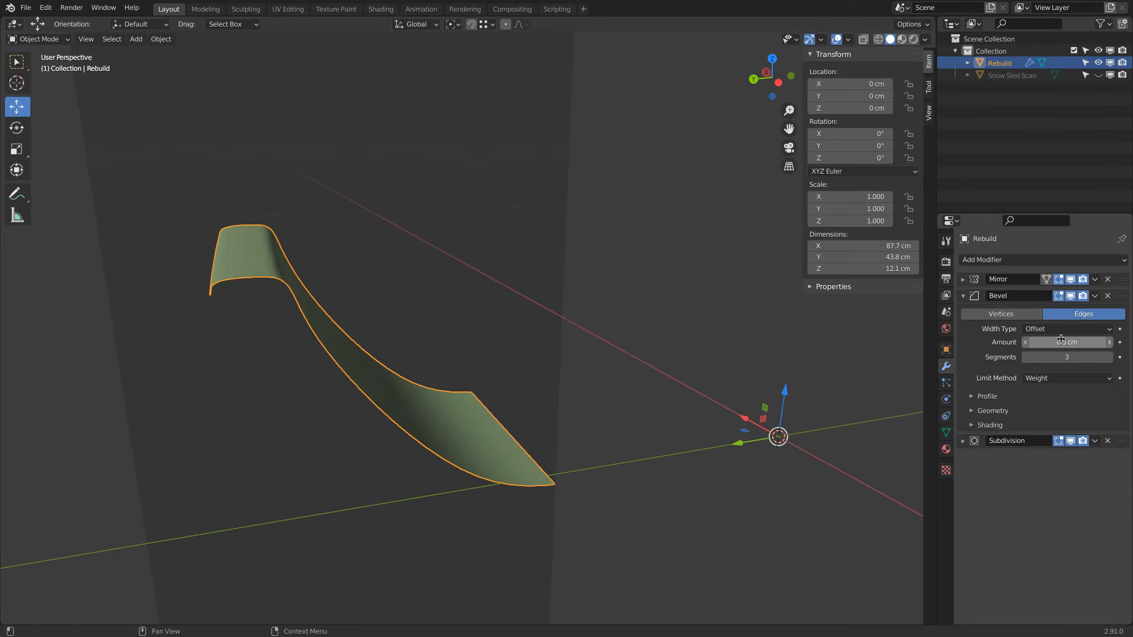
{"action": "middle_click_drag", "start_coordinate": [496, 308], "coordinate": [605, 307]}
{"action": "left_click", "coordinate": [1066, 343]}
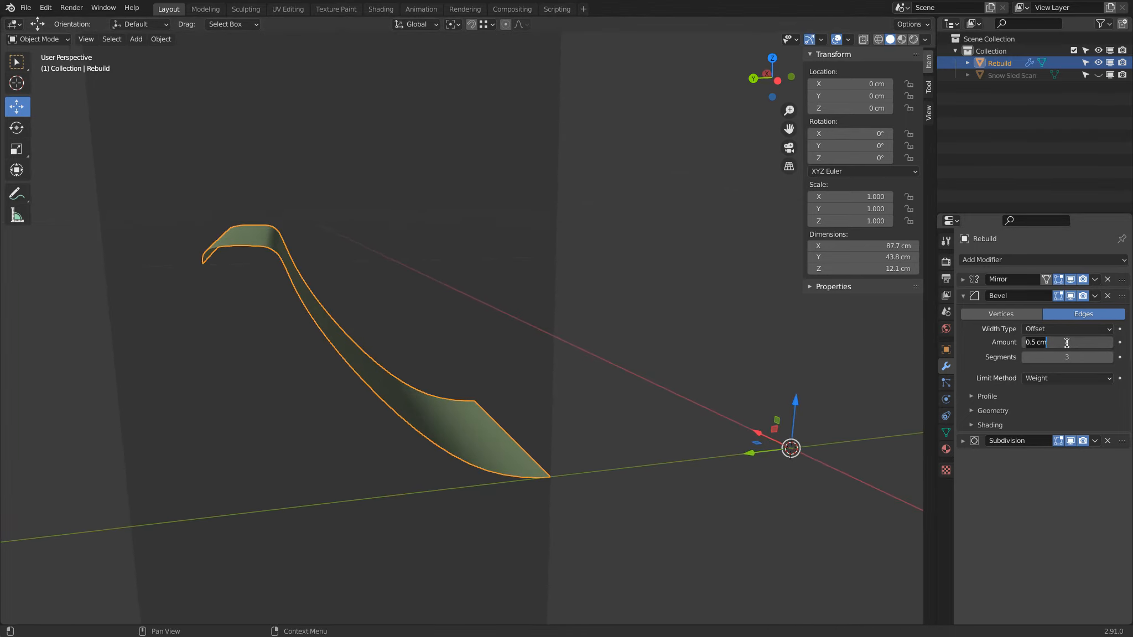
{"action": "type", "text": "1"}
{"action": "key", "text": "Return"}
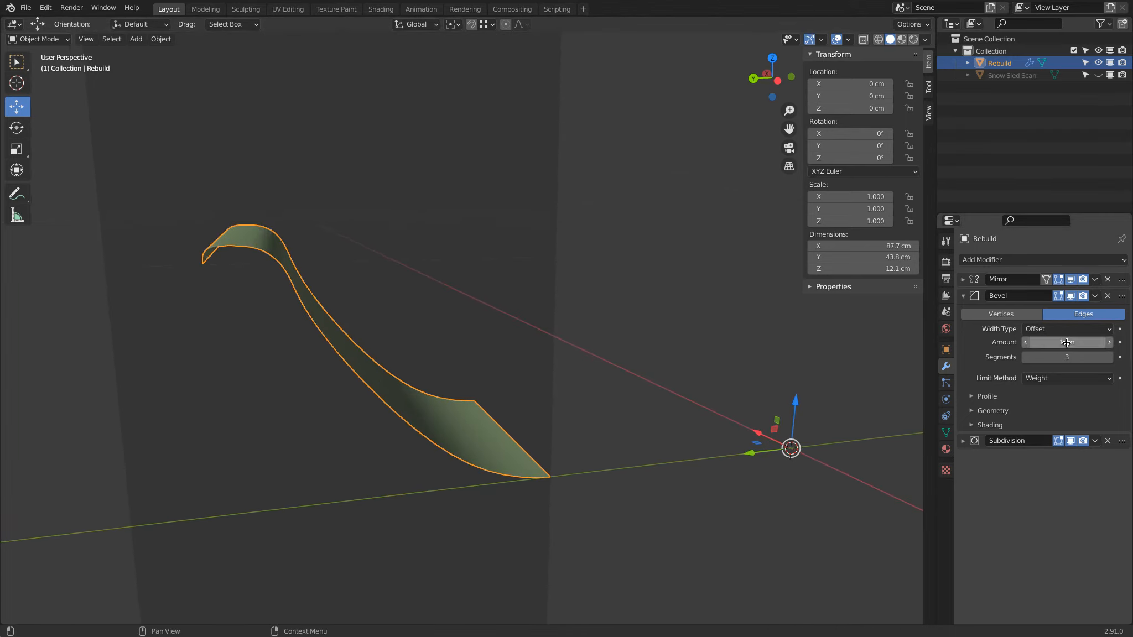
{"action": "middle_click_drag", "start_coordinate": [641, 399], "coordinate": [545, 403]}
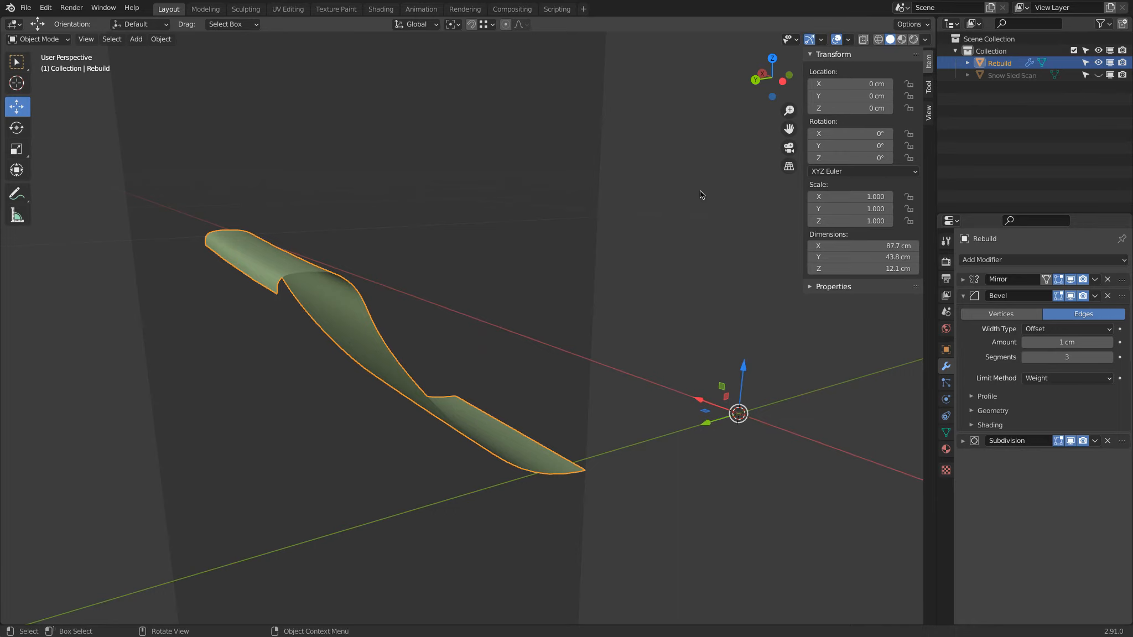
Step: Clear the view clipping, enter edit mode, and turn on the Mirror modifier's on-cage display
{"action": "key", "text": "alt+b"}
{"action": "middle_click_drag", "start_coordinate": [524, 216], "coordinate": [612, 236]}
{"action": "key", "text": "Tab"}
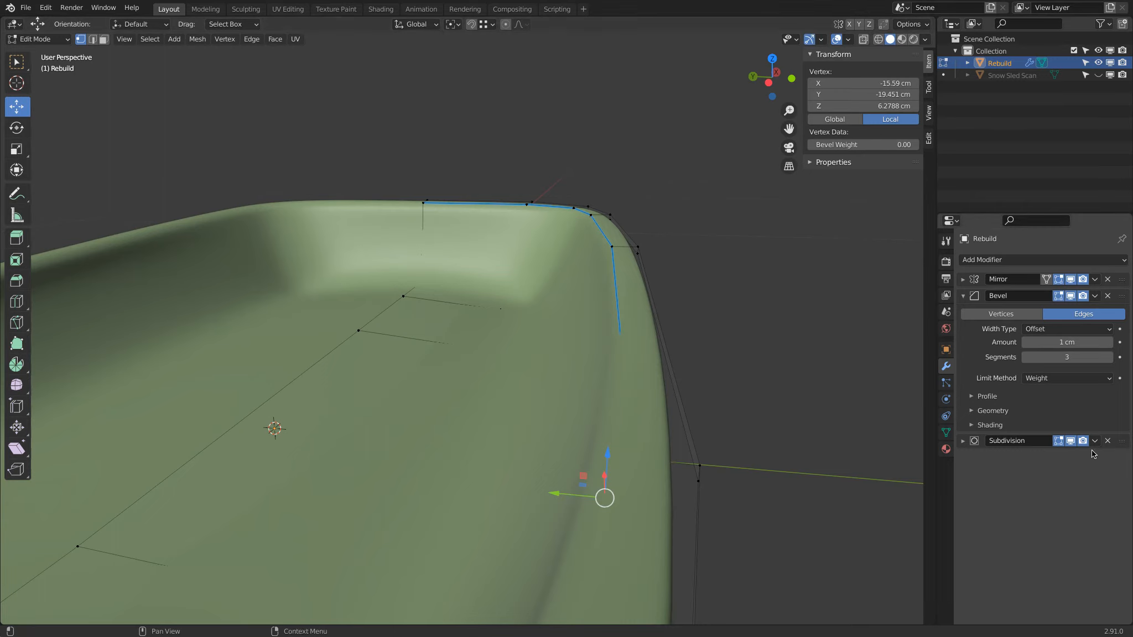
{"action": "left_click", "coordinate": [1046, 280]}
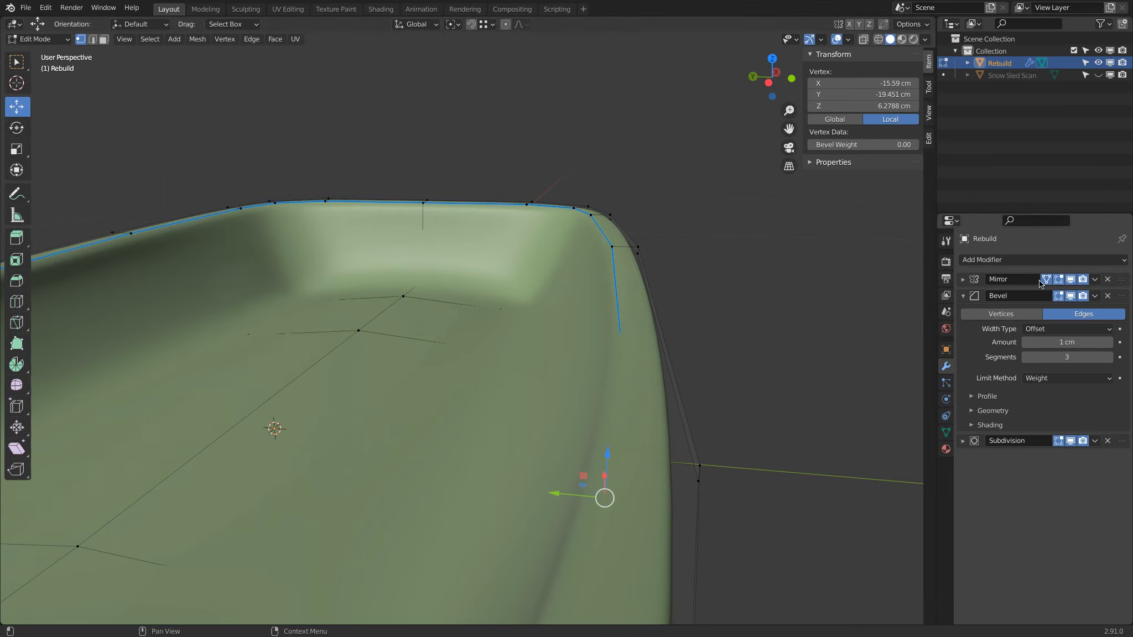
{"action": "middle_click_drag", "start_coordinate": [758, 344], "coordinate": [649, 321]}
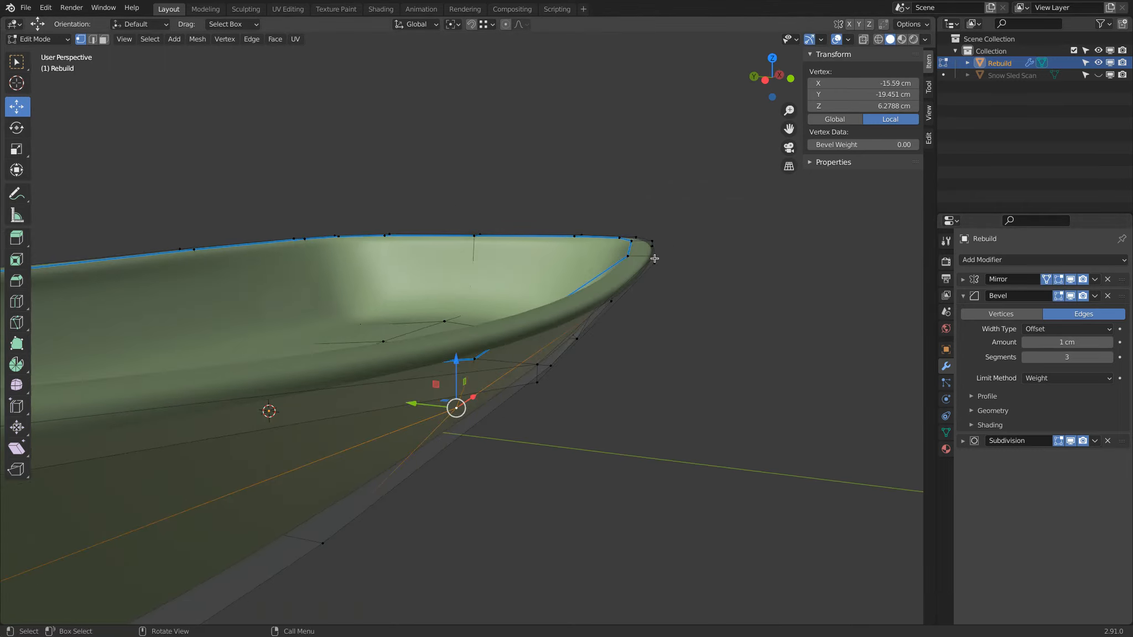
Step: Check the length of the outer lip's short vertical edge with the Edge Length overlay
{"action": "left_click", "coordinate": [645, 277], "text": "alt"}
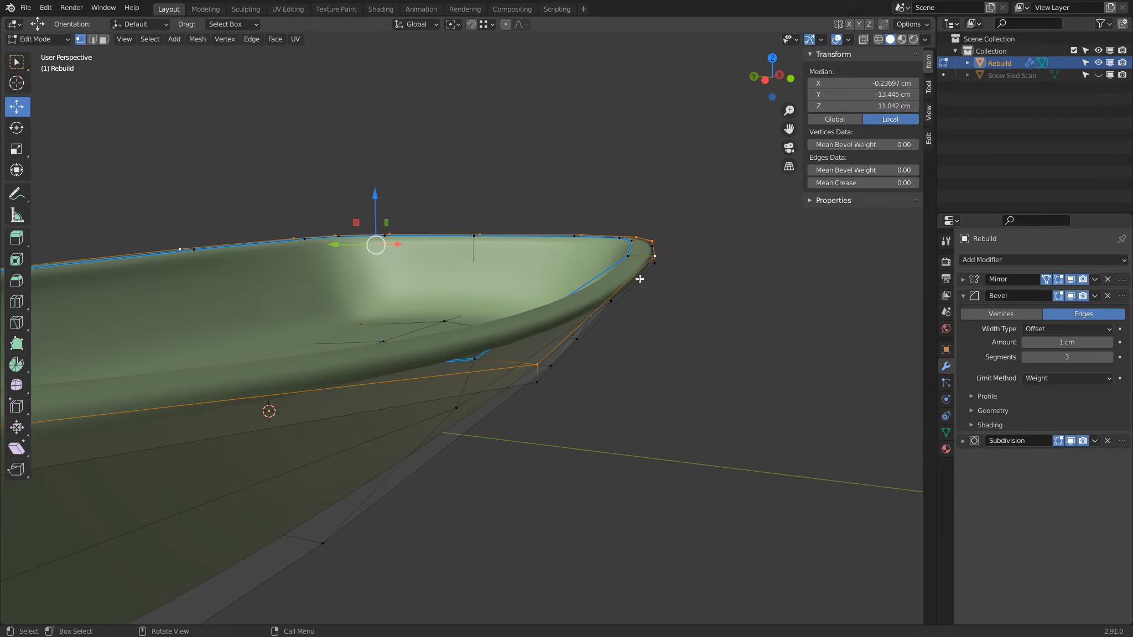
{"action": "left_click", "coordinate": [534, 362]}
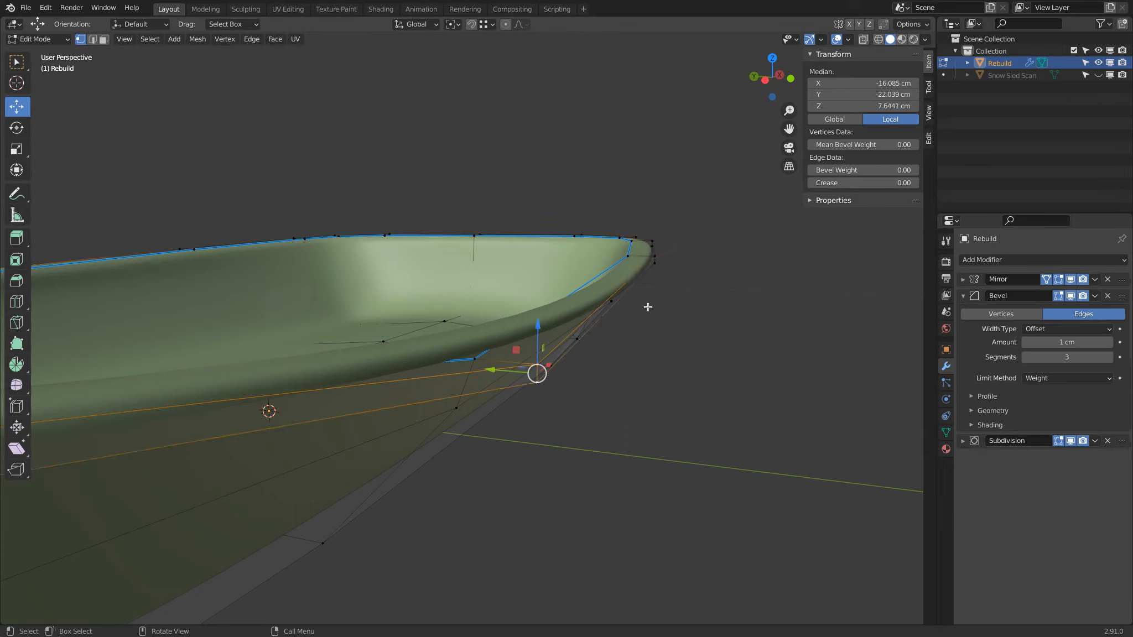
{"action": "left_click", "coordinate": [848, 39]}
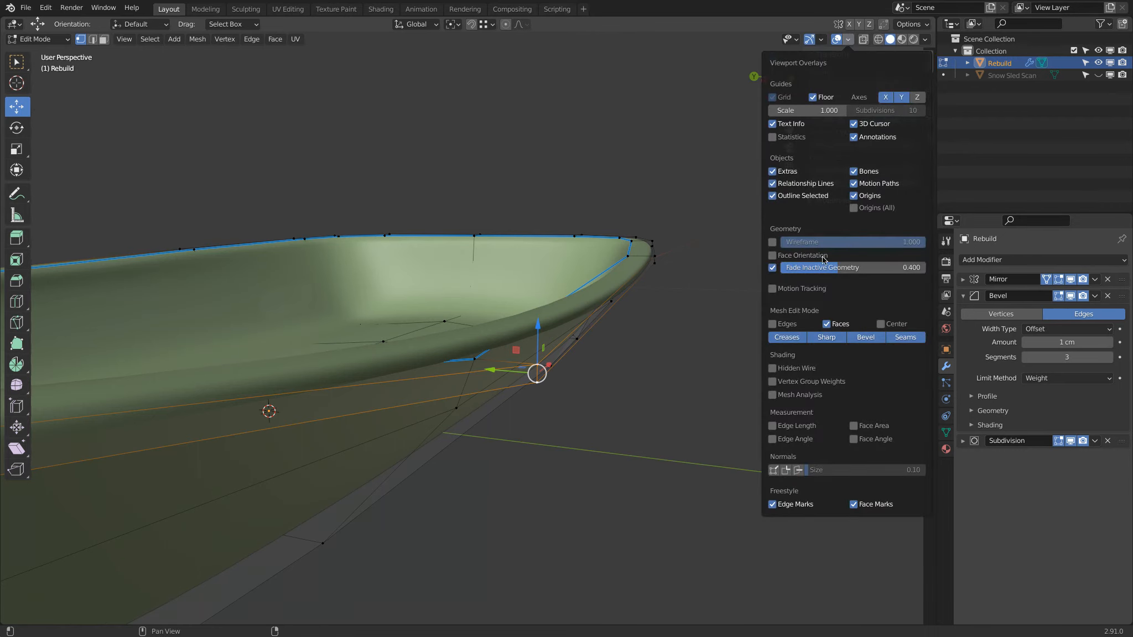
{"action": "left_click", "coordinate": [773, 425]}
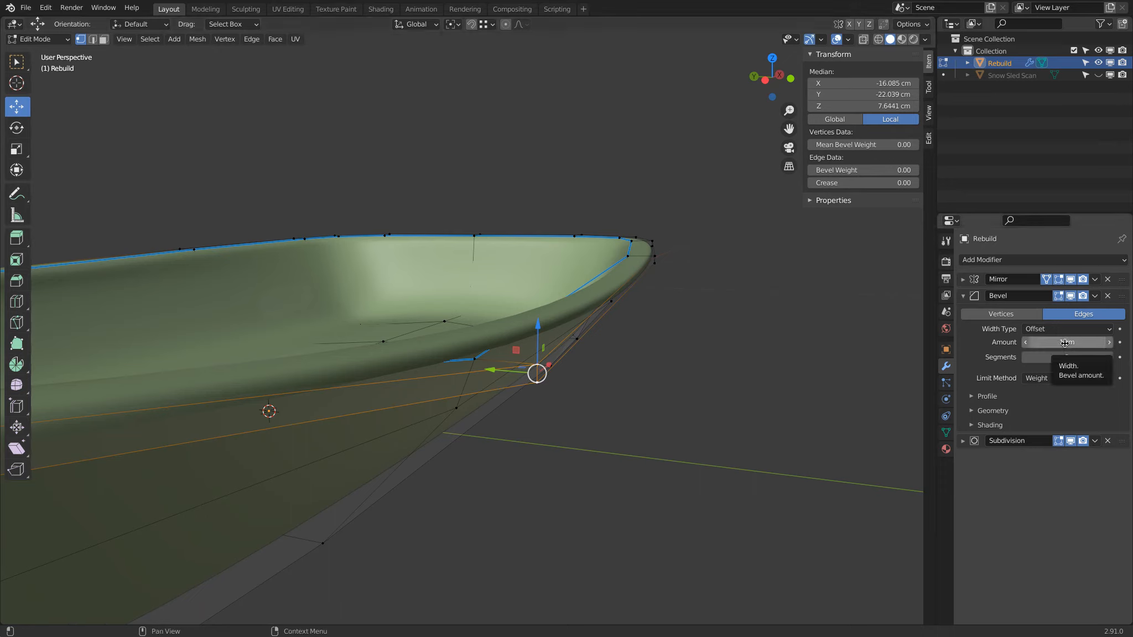
Step: Select the outer rim's upper edge loop and set its mean bevel weight to 0.5
{"action": "left_click", "coordinate": [642, 269], "text": "alt"}
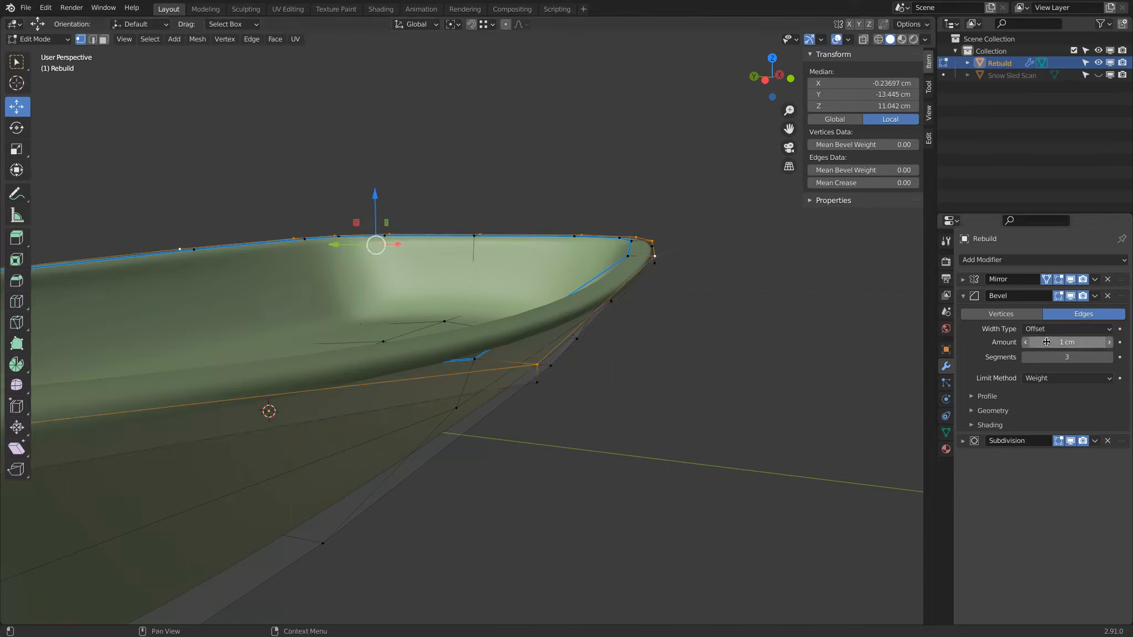
{"action": "middle_click_drag", "start_coordinate": [698, 354], "coordinate": [664, 307]}
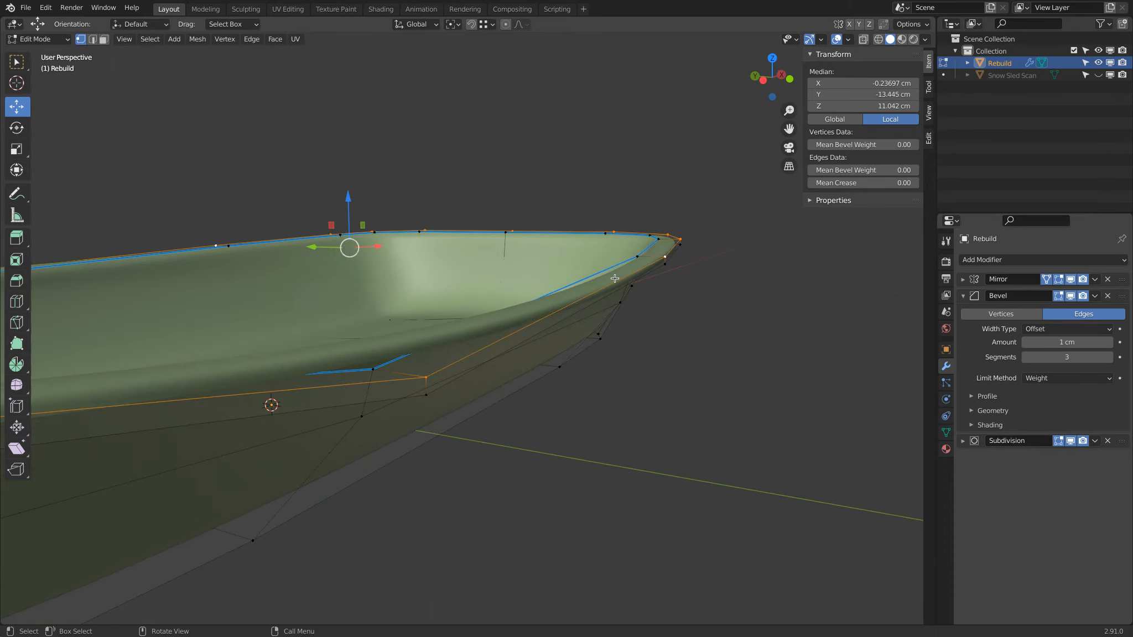
{"action": "left_click", "coordinate": [916, 172]}
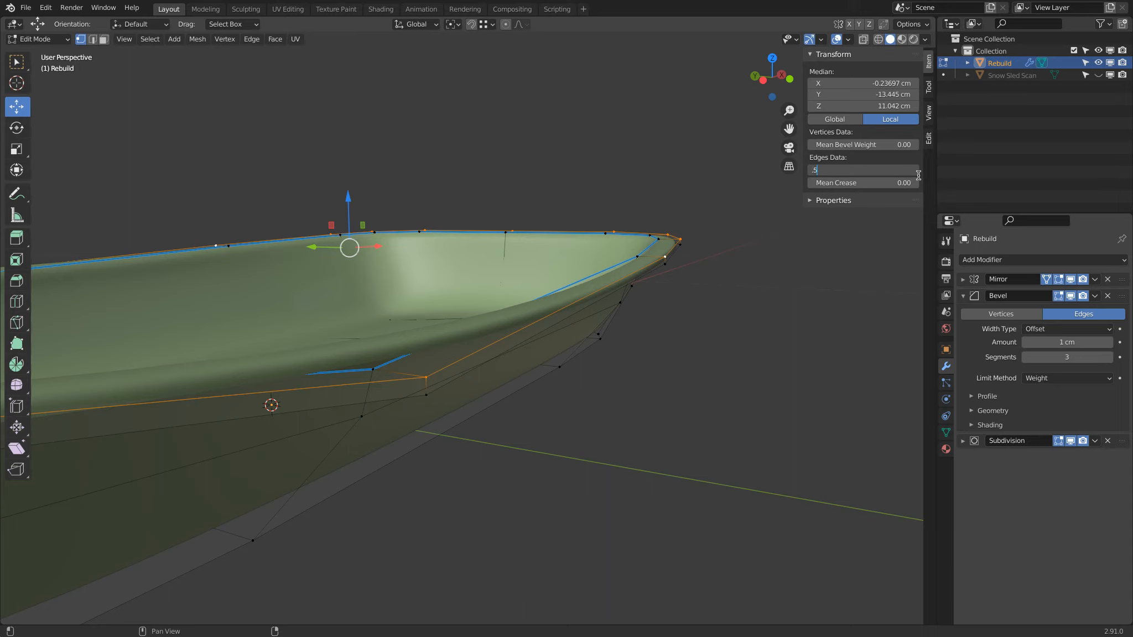
{"action": "key", "text": "Return"}
Step: Clip a narrow section of the outer rim from top orthographic view and examine the lip's profile
{"action": "mouse_move", "coordinate": [733, 257]}
{"action": "middle_mouse_down"}
{"action": "mouse_move", "coordinate": [748, 245]}
{"action": "mouse_move", "coordinate": [743, 260]}
{"action": "middle_mouse_up"}
{"action": "key", "text": "KP_7"}
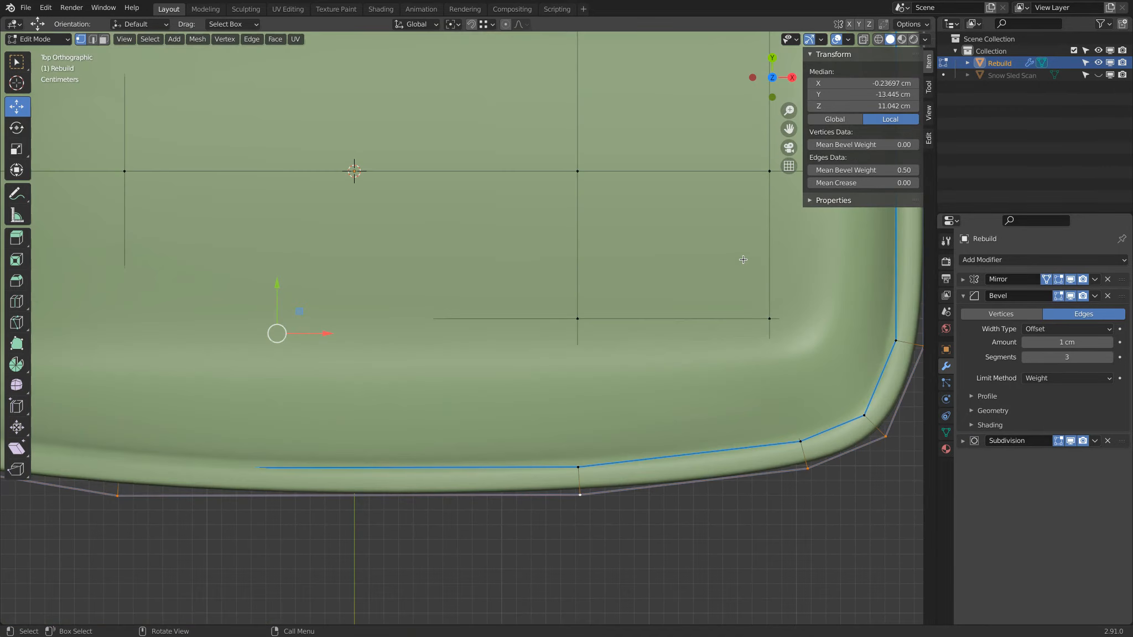
{"action": "key", "text": "alt+b"}
{"action": "left_click_drag", "start_coordinate": [423, 423], "coordinate": [471, 501]}
{"action": "middle_click_drag", "start_coordinate": [440, 514], "coordinate": [497, 260]}
Step: Set the selected outer rim loop's mean bevel weight to 0.25 and check the clipped lip profile
{"action": "left_click", "coordinate": [875, 171]}
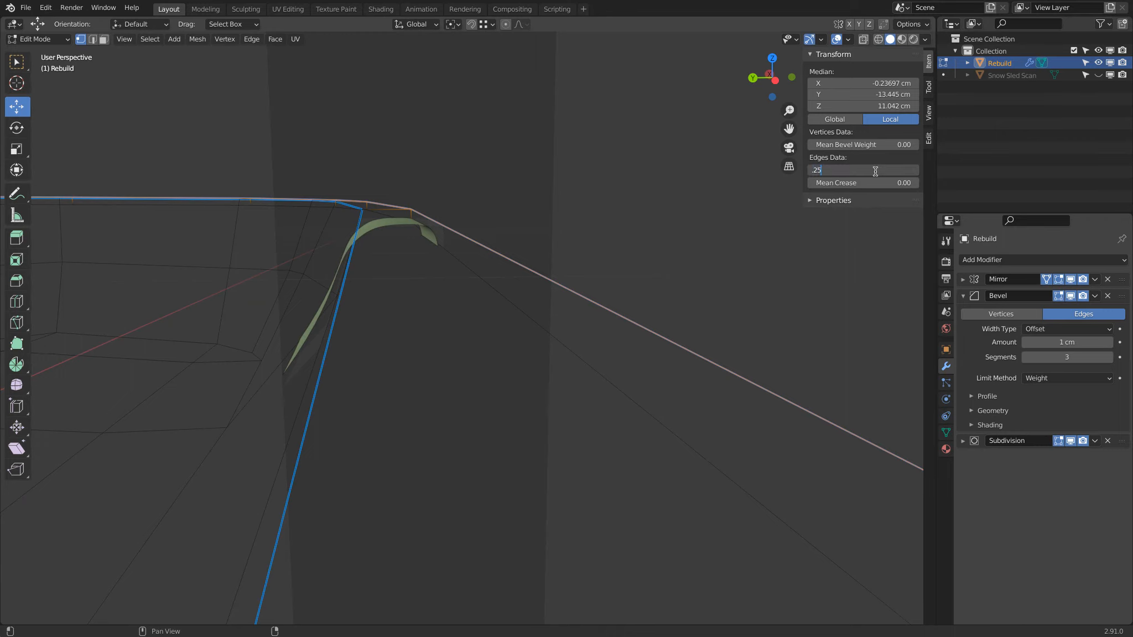
{"action": "key", "text": "Return"}
{"action": "middle_click_drag", "start_coordinate": [493, 169], "coordinate": [494, 168]}
{"action": "middle_click_drag", "start_coordinate": [699, 210], "coordinate": [704, 218]}
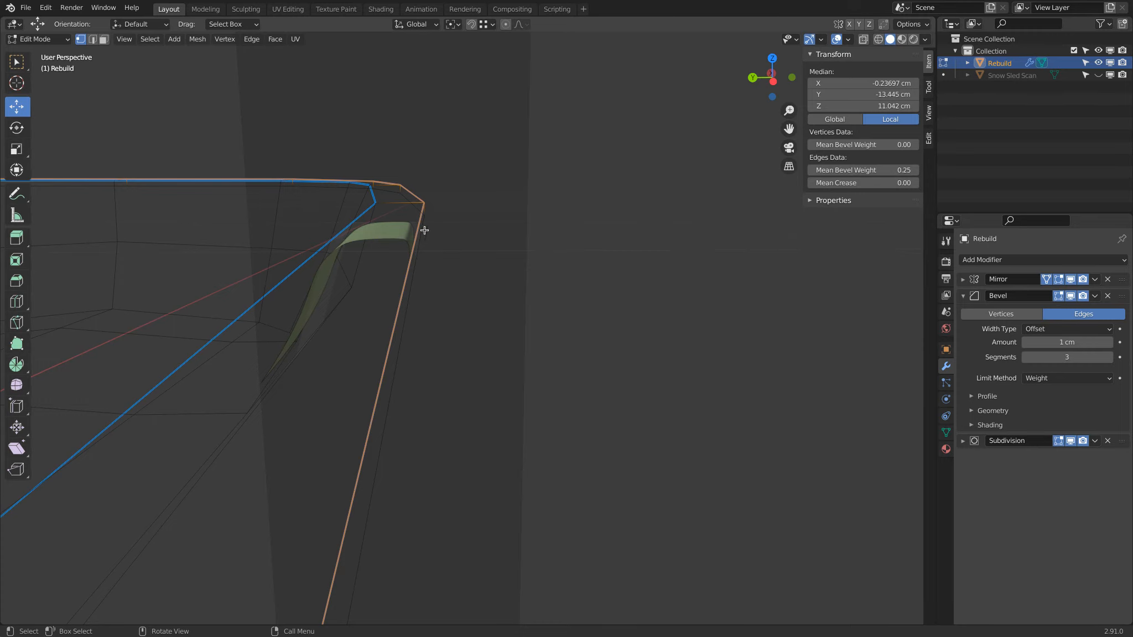
{"action": "middle_click_drag", "start_coordinate": [412, 227], "coordinate": [398, 251]}
Step: Clear the view clipping and return to object mode to inspect the sled's rim
{"action": "key", "text": "alt+b"}
{"action": "key", "text": "Tab"}
{"action": "middle_click_drag", "start_coordinate": [378, 287], "coordinate": [538, 310]}
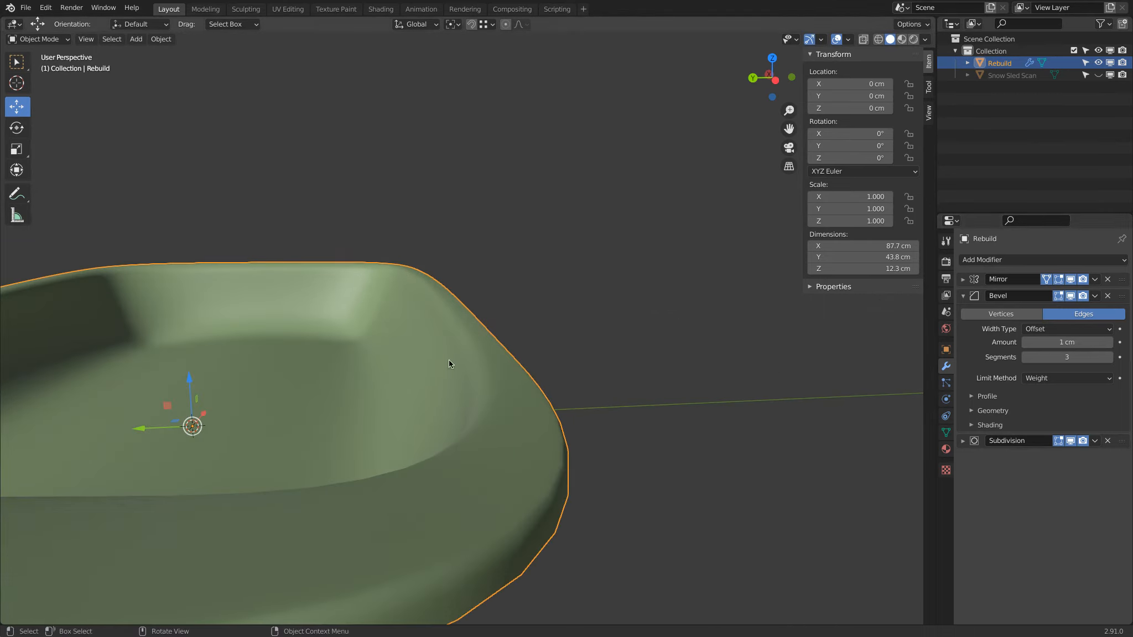
Step: Enter edit mode on the Rebuild sled and select the rim's inner and outer centre vertices at its +X end
{"action": "middle_click_drag", "start_coordinate": [550, 365], "coordinate": [272, 358]}
{"action": "key", "text": "KP_1"}
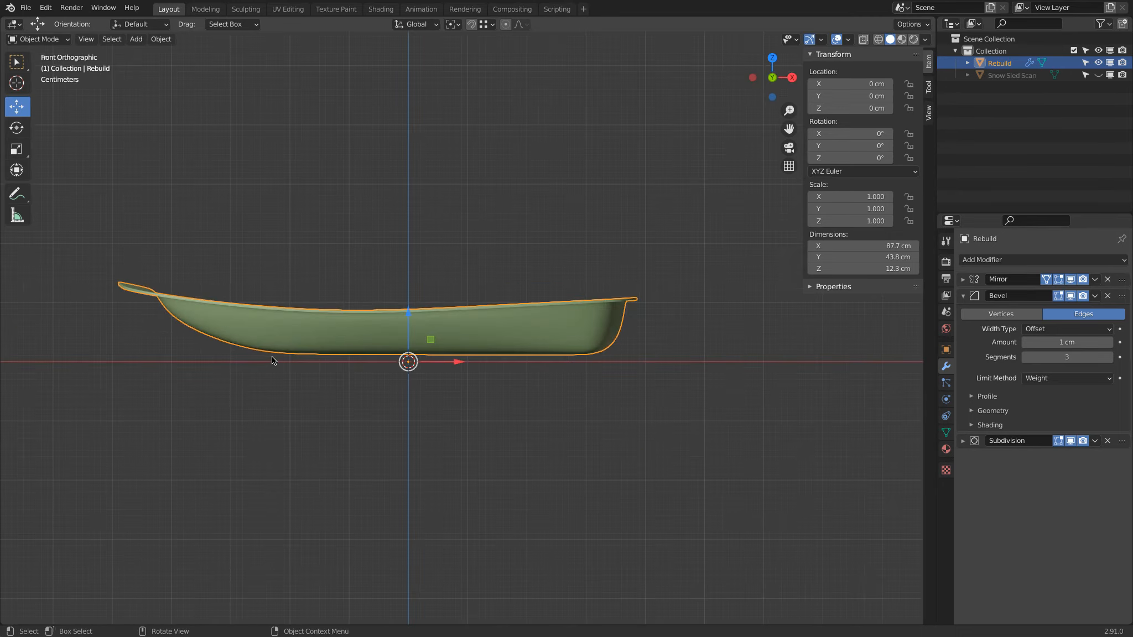
{"action": "key", "text": "KP_3"}
{"action": "scroll", "coordinate": [663, 314], "scroll_direction": "up", "scroll_amount": 2}
{"action": "middle_click_drag", "start_coordinate": [688, 299], "coordinate": [472, 346], "text": "shift"}
{"action": "scroll", "coordinate": [487, 335], "scroll_direction": "up", "scroll_amount": 2}
{"action": "key", "text": "Tab"}
{"action": "left_click", "coordinate": [513, 388]}
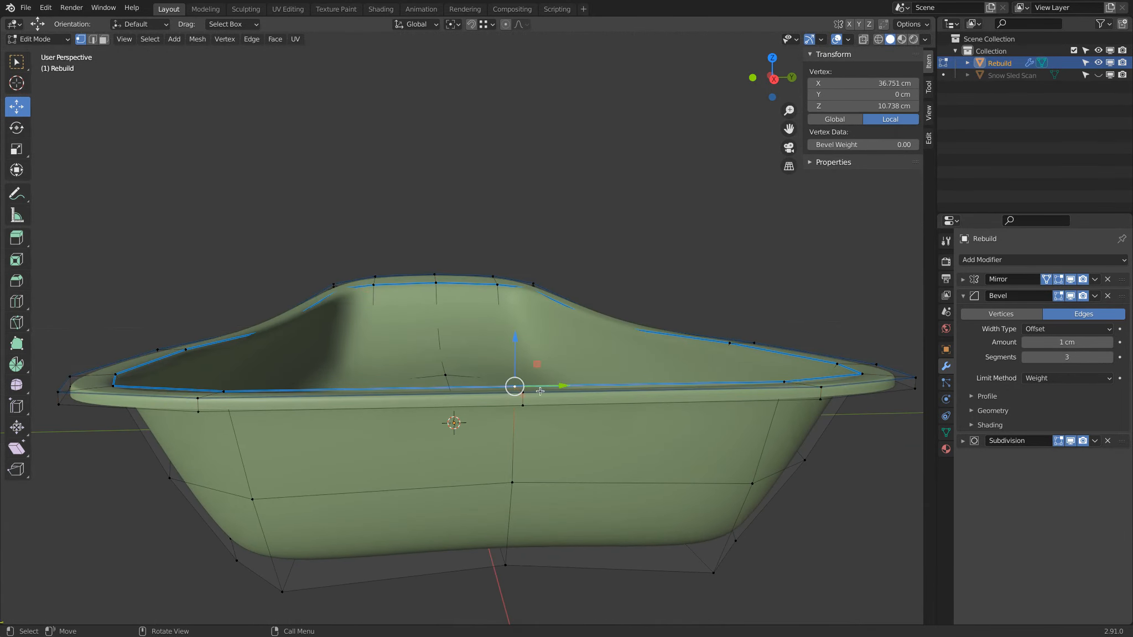
{"action": "left_click", "coordinate": [522, 397]}
Step: In wireframe, add the rest of the +X end's rim centre and the rim vertices beside it to the selection
{"action": "scroll", "coordinate": [526, 412], "scroll_direction": "down", "scroll_amount": 5}
{"action": "key", "text": "alt+z"}
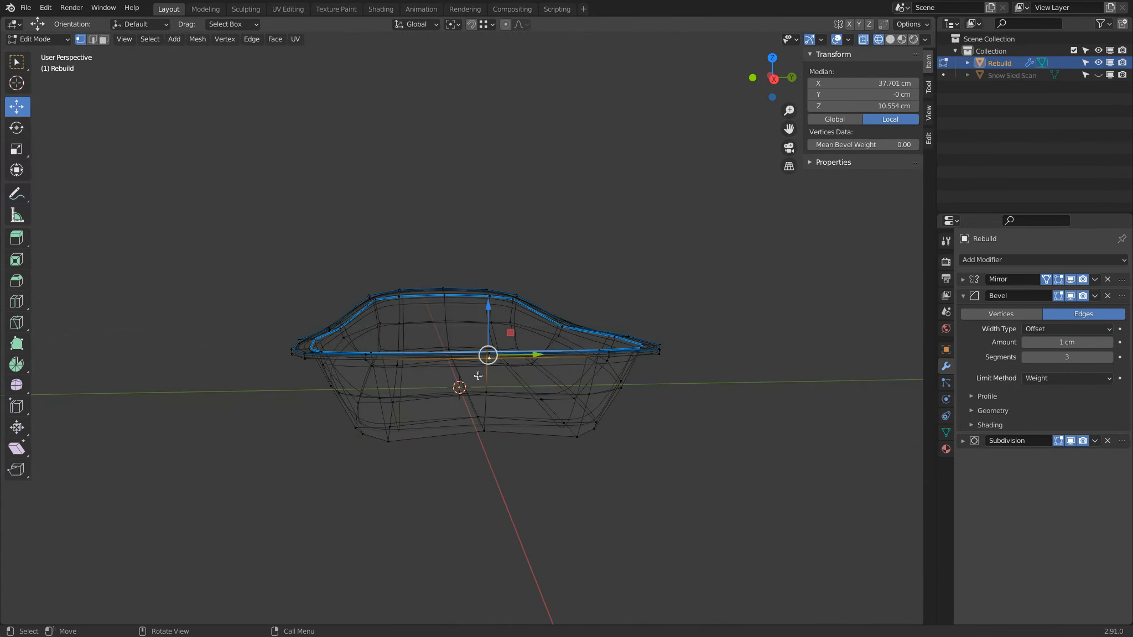
{"action": "middle_click_drag", "start_coordinate": [488, 354], "coordinate": [537, 298]}
{"action": "key", "text": "b"}
{"action": "left_click_drag", "start_coordinate": [514, 273], "coordinate": [555, 319]}
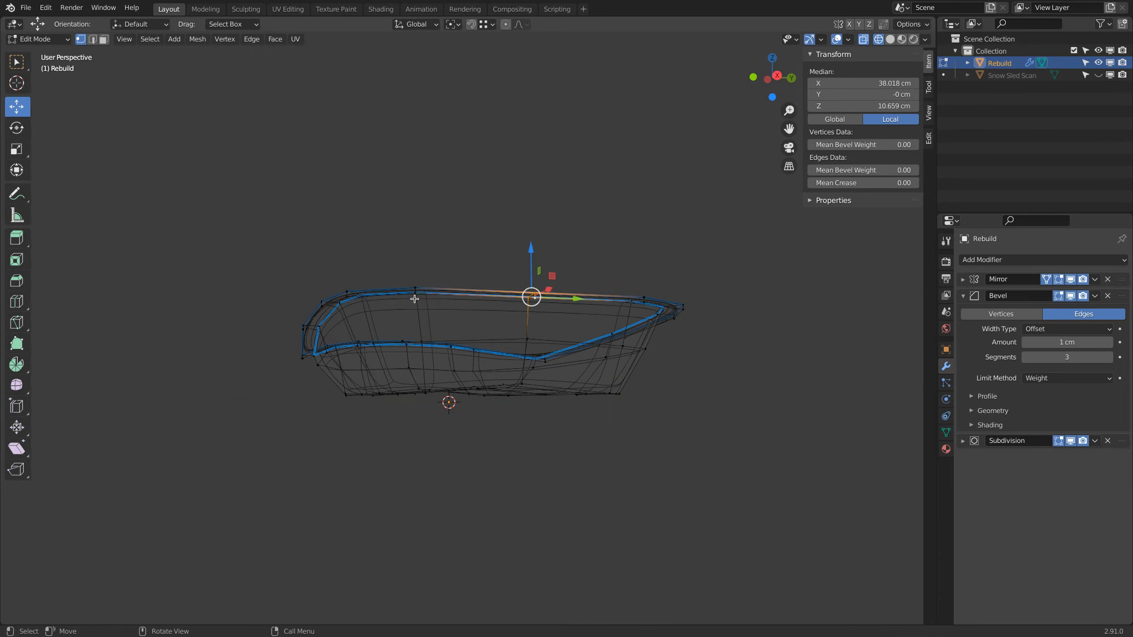
{"action": "key", "text": "b"}
{"action": "left_click_drag", "start_coordinate": [407, 272], "coordinate": [446, 315]}
Step: Raise the selected +X end rim vertices by about 0.27 cm along Z in right orthographic view
{"action": "key", "text": "shift+z"}
{"action": "middle_click_drag", "start_coordinate": [623, 262], "coordinate": [586, 263]}
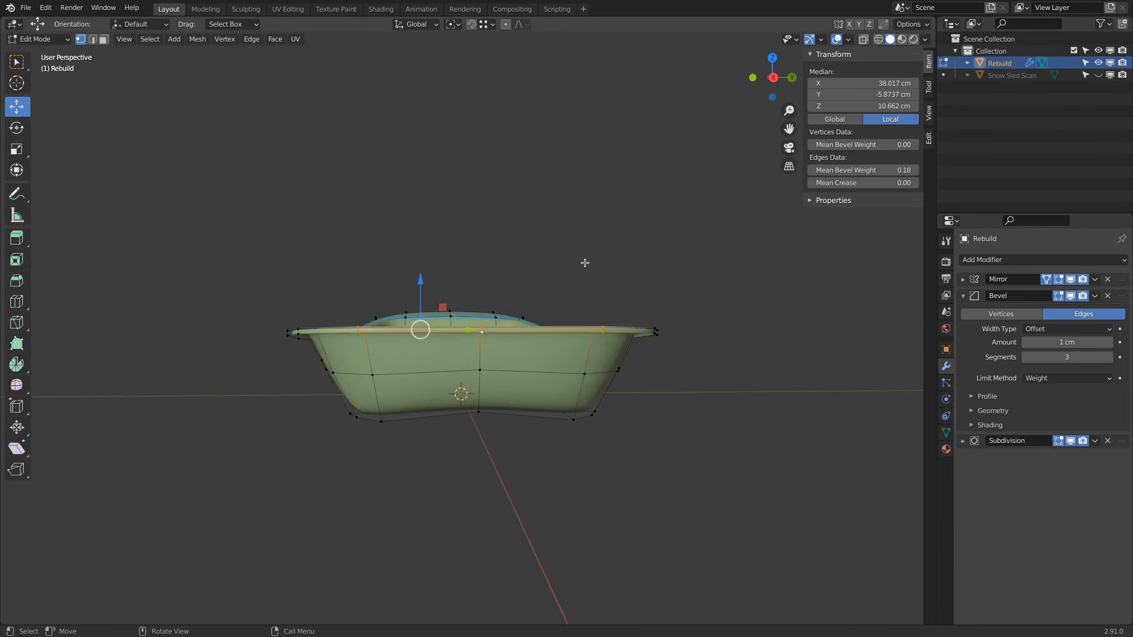
{"action": "key", "text": "KP_1"}
{"action": "key", "text": "KP_3"}
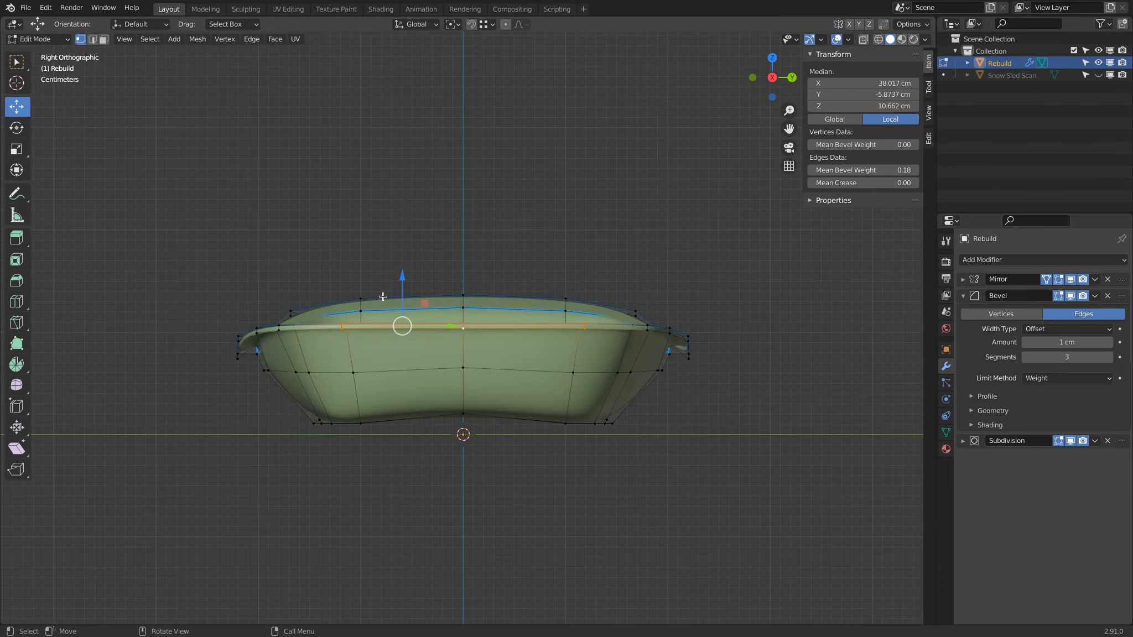
{"action": "left_click_drag", "start_coordinate": [402, 281], "coordinate": [404, 274]}
Step: Select only the centre vertices of the +X end rim and raise them by about 0.38 cm along Z
{"action": "key", "text": "z"}
{"action": "left_click", "coordinate": [433, 338]}
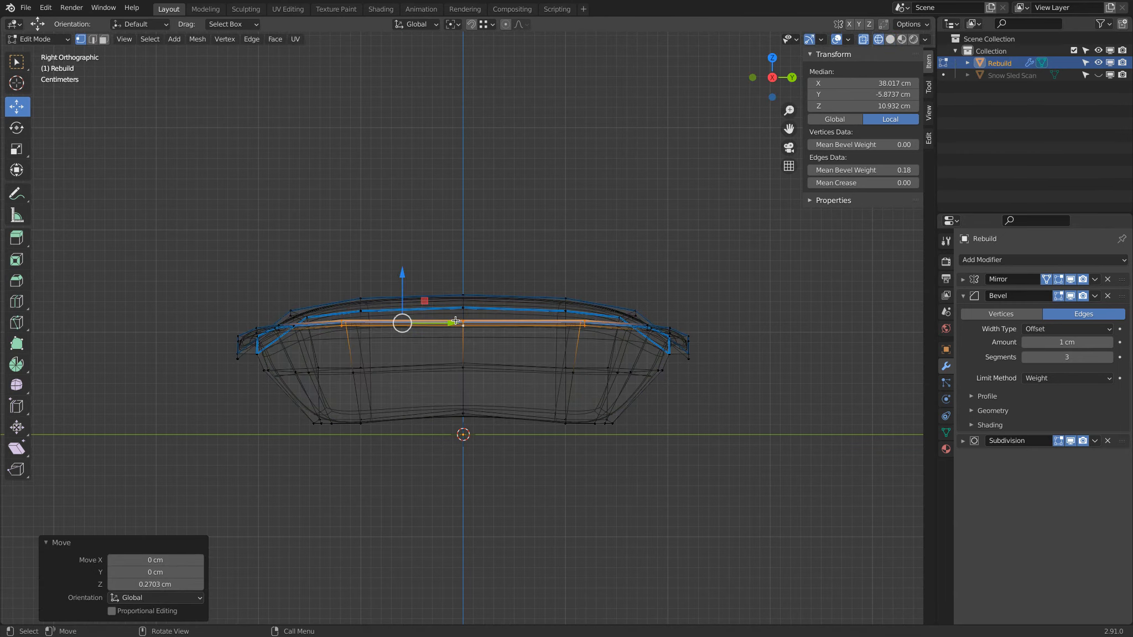
{"action": "key", "text": "a"}
{"action": "key", "text": "a"}
{"action": "key", "text": "b"}
{"action": "left_click_drag", "start_coordinate": [452, 316], "coordinate": [477, 335]}
{"action": "mouse_move", "coordinate": [483, 317]}
{"action": "middle_mouse_down"}
{"action": "mouse_move", "coordinate": [476, 329]}
{"action": "mouse_move", "coordinate": [484, 303]}
{"action": "middle_mouse_up"}
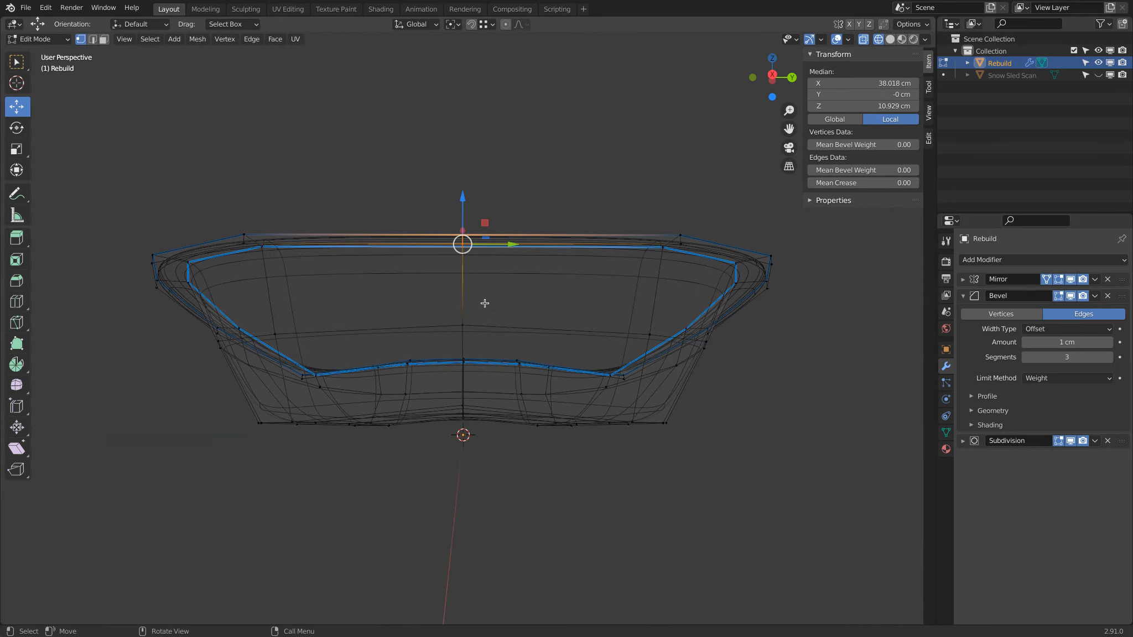
{"action": "key", "text": "KP_1"}
{"action": "key", "text": "KP_3"}
{"action": "key", "text": "shift+z"}
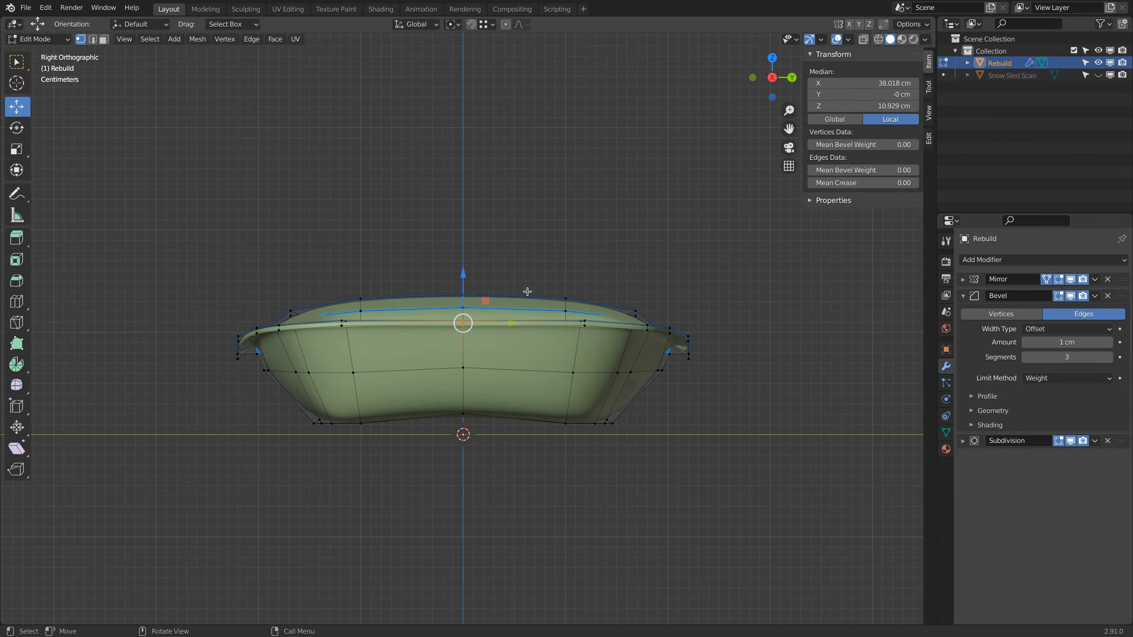
{"action": "left_click_drag", "start_coordinate": [463, 273], "coordinate": [462, 268]}
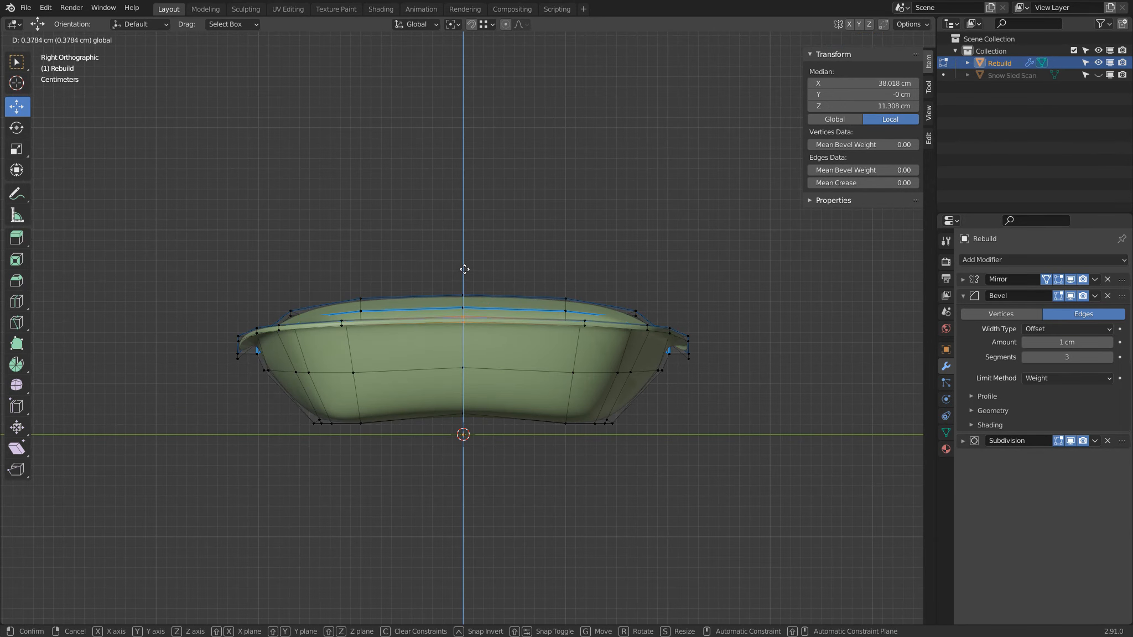
Step: Return to object mode and compare the Rebuild sled's side profile with the Snow Sled Scan from front orthographic view
{"action": "key", "text": "Tab"}
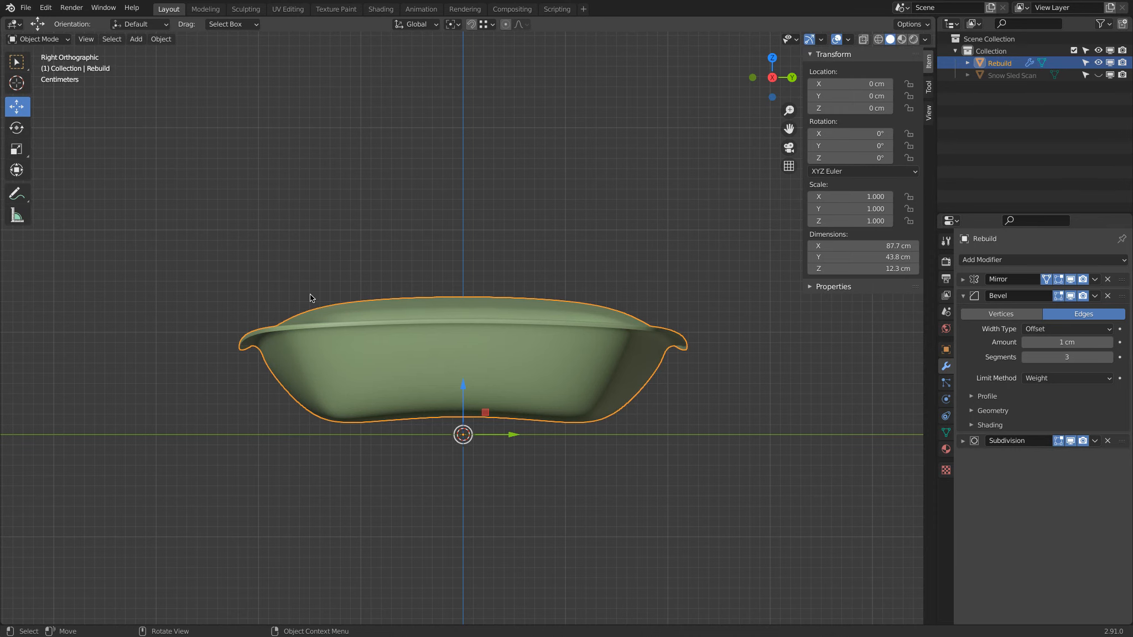
{"action": "key", "text": "KP_1"}
{"action": "key", "text": "KP_7"}
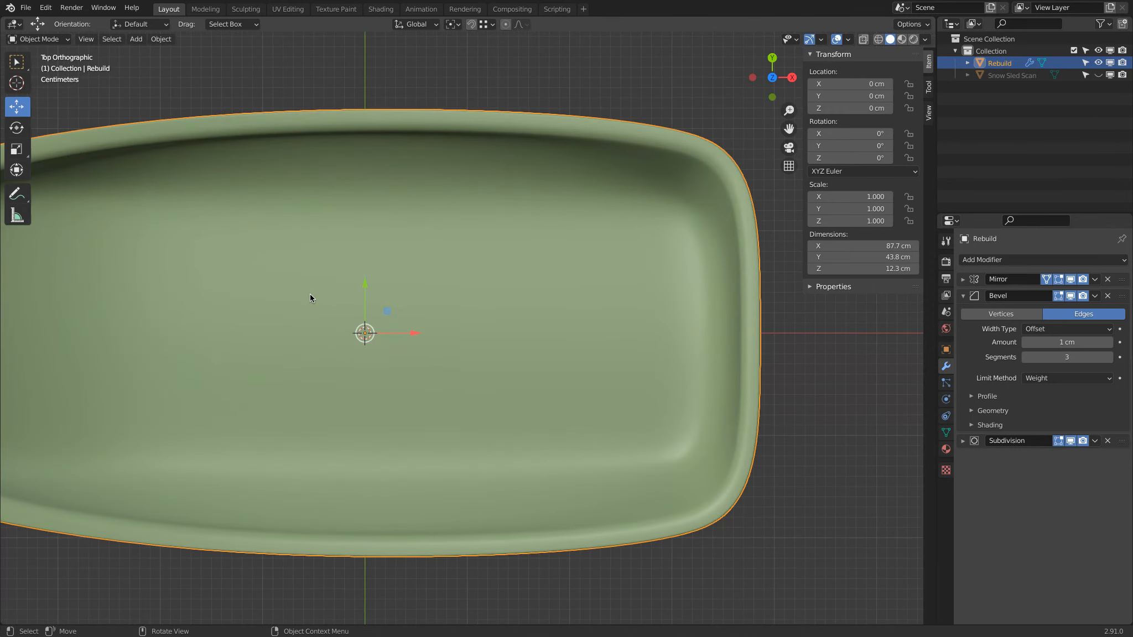
{"action": "key", "text": "KP_1"}
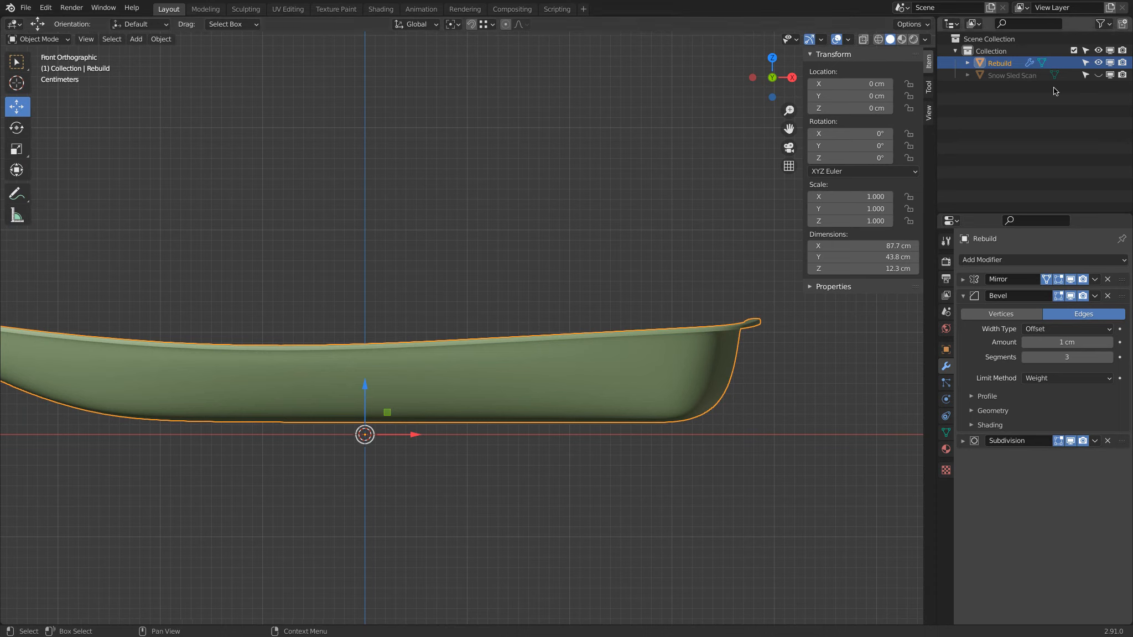
{"action": "left_click", "coordinate": [1098, 62]}
{"action": "left_click", "coordinate": [1098, 75]}
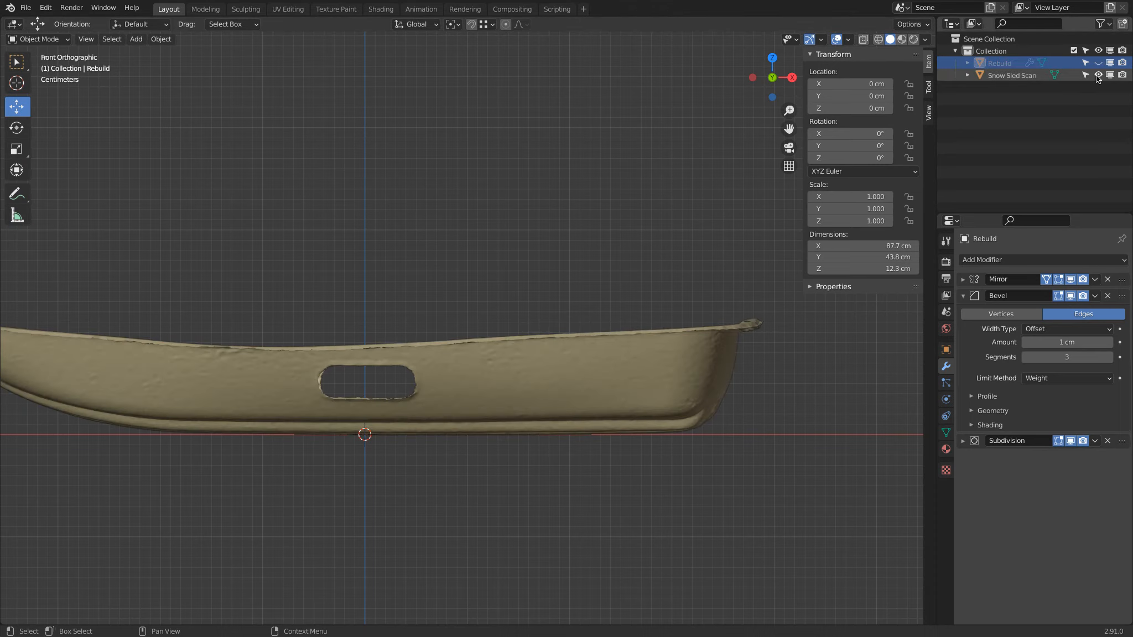
{"action": "left_click", "coordinate": [1098, 76]}
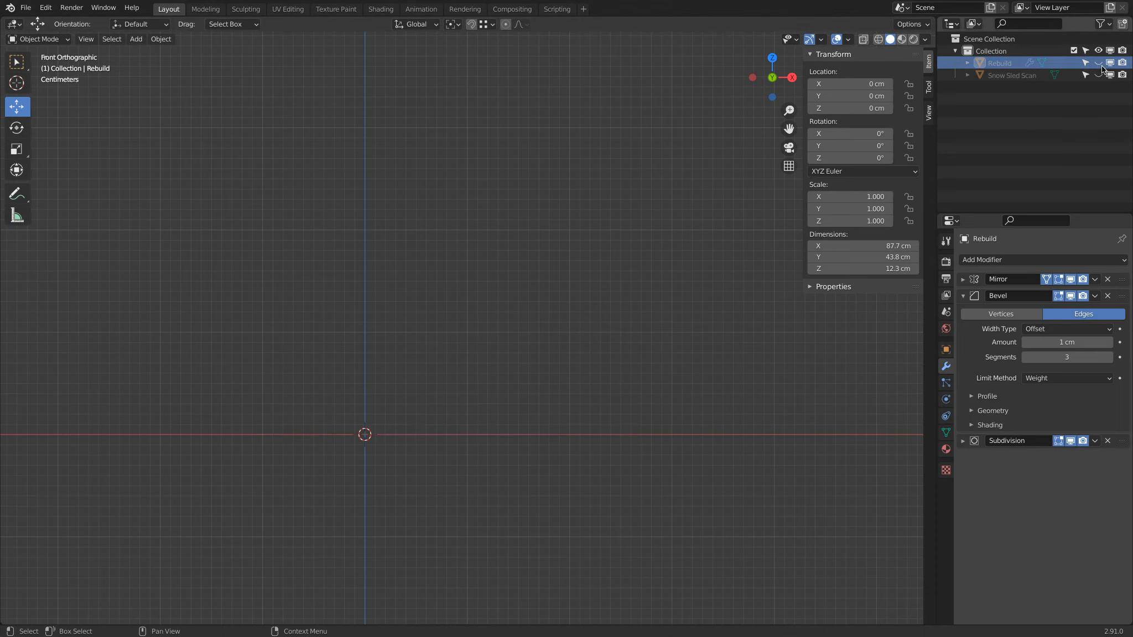
{"action": "left_click", "coordinate": [1099, 63]}
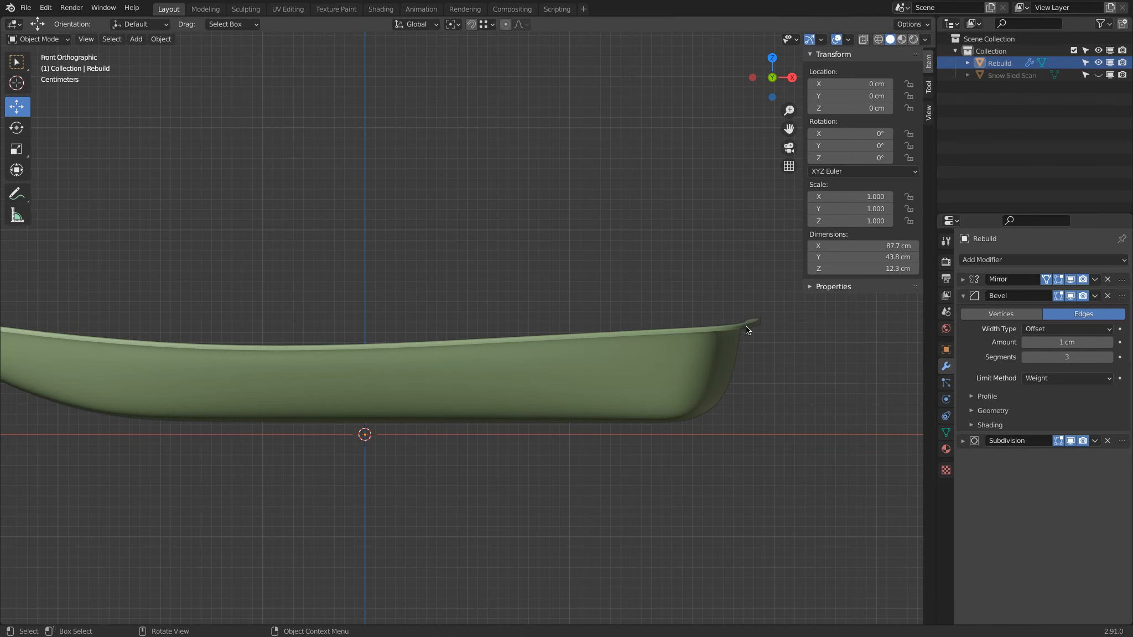
{"action": "scroll", "coordinate": [472, 303], "scroll_direction": "down", "scroll_amount": 2}
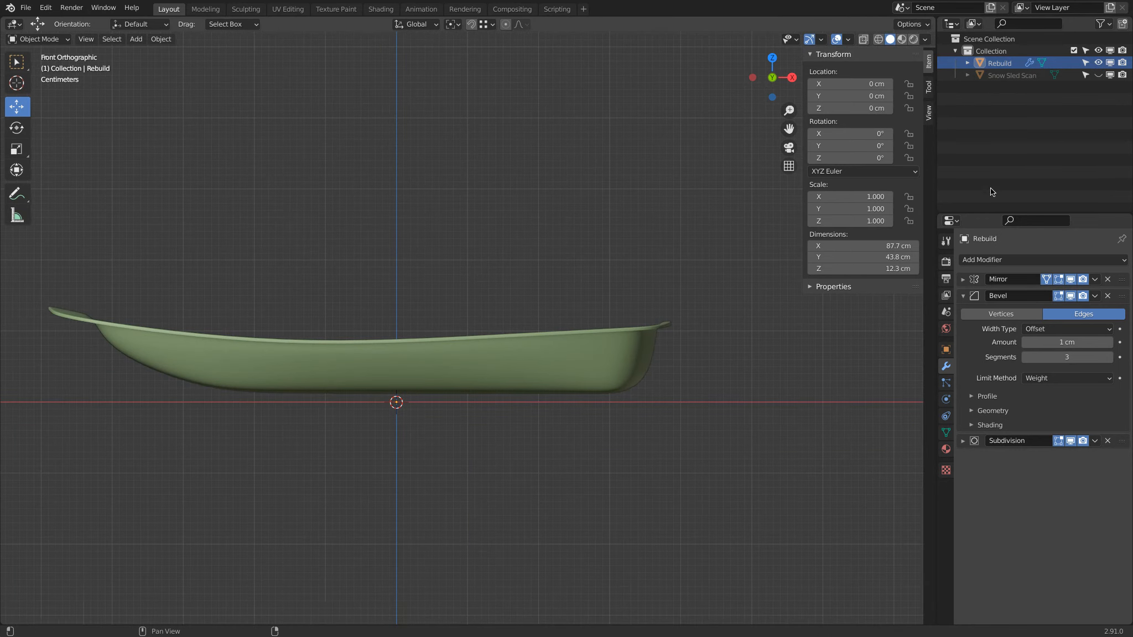
{"action": "left_click", "coordinate": [1098, 76]}
{"action": "left_click", "coordinate": [1098, 63]}
{"action": "left_click", "coordinate": [1098, 63]}
{"action": "left_click", "coordinate": [1099, 75]}
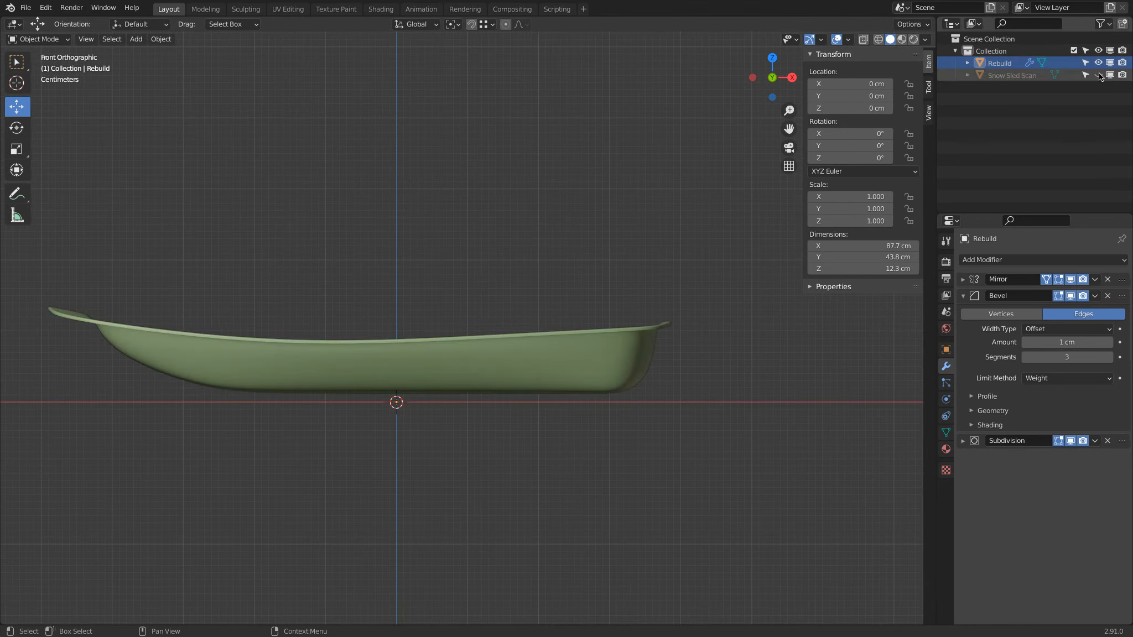
Step: Show only the Snow Sled Scan and examine its raised end's lip and holes from side, perspective and top views
{"action": "middle_click_drag", "start_coordinate": [389, 338], "coordinate": [603, 340], "text": "shift"}
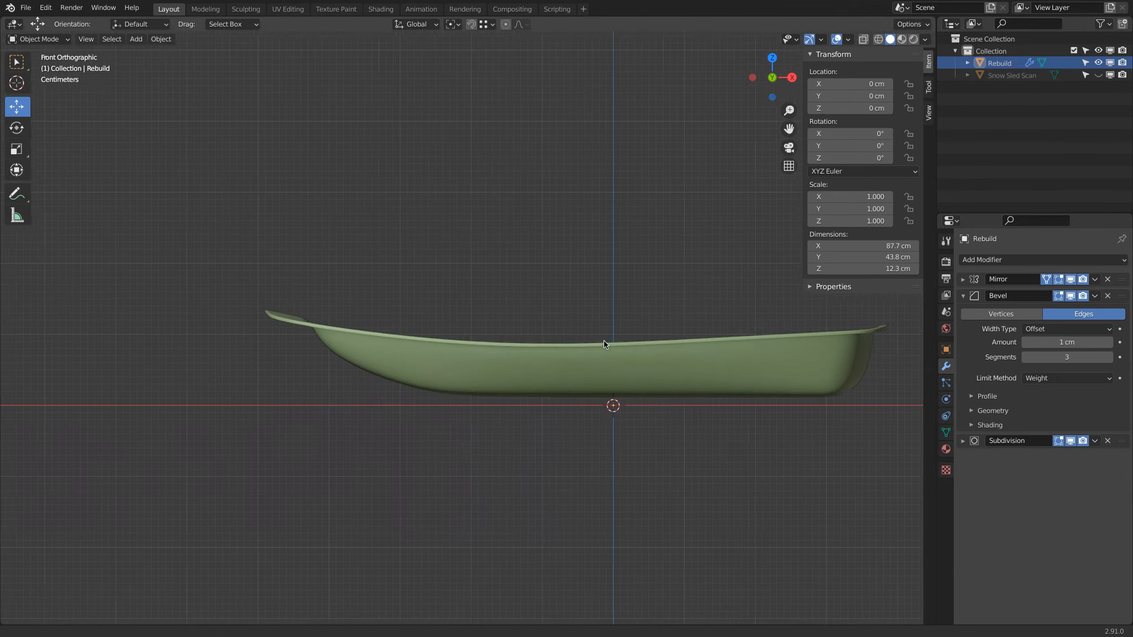
{"action": "scroll", "coordinate": [604, 340], "scroll_direction": "up", "scroll_amount": 4}
{"action": "middle_click_drag", "start_coordinate": [95, 288], "coordinate": [526, 321], "text": "shift"}
{"action": "scroll", "coordinate": [331, 308], "scroll_direction": "up", "scroll_amount": 4}
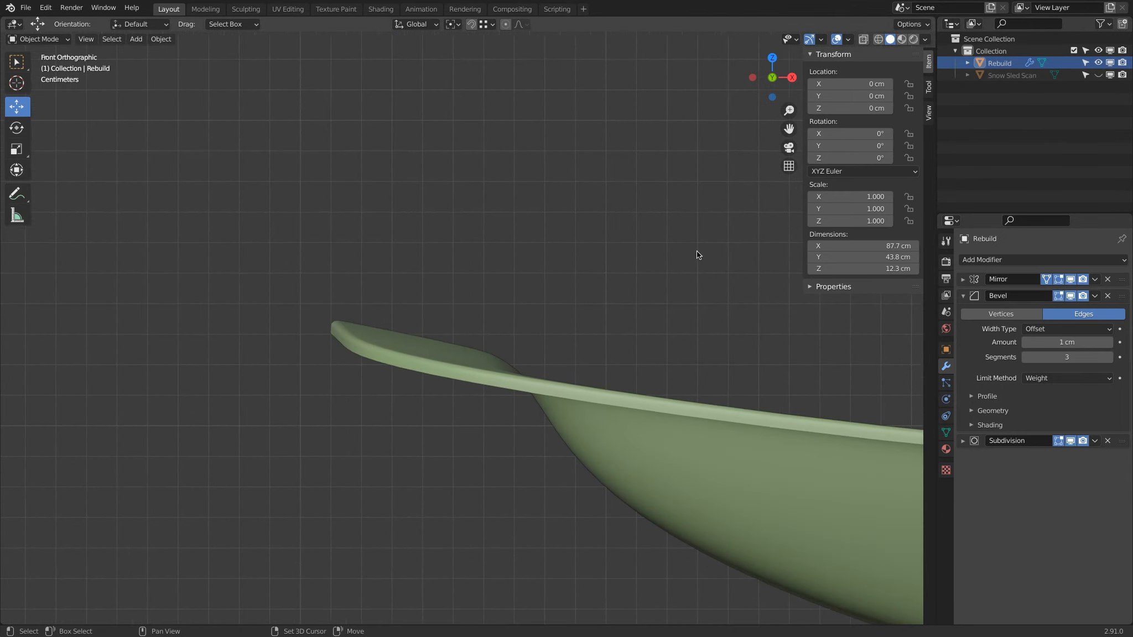
{"action": "left_click", "coordinate": [1098, 64]}
{"action": "left_click", "coordinate": [1099, 75]}
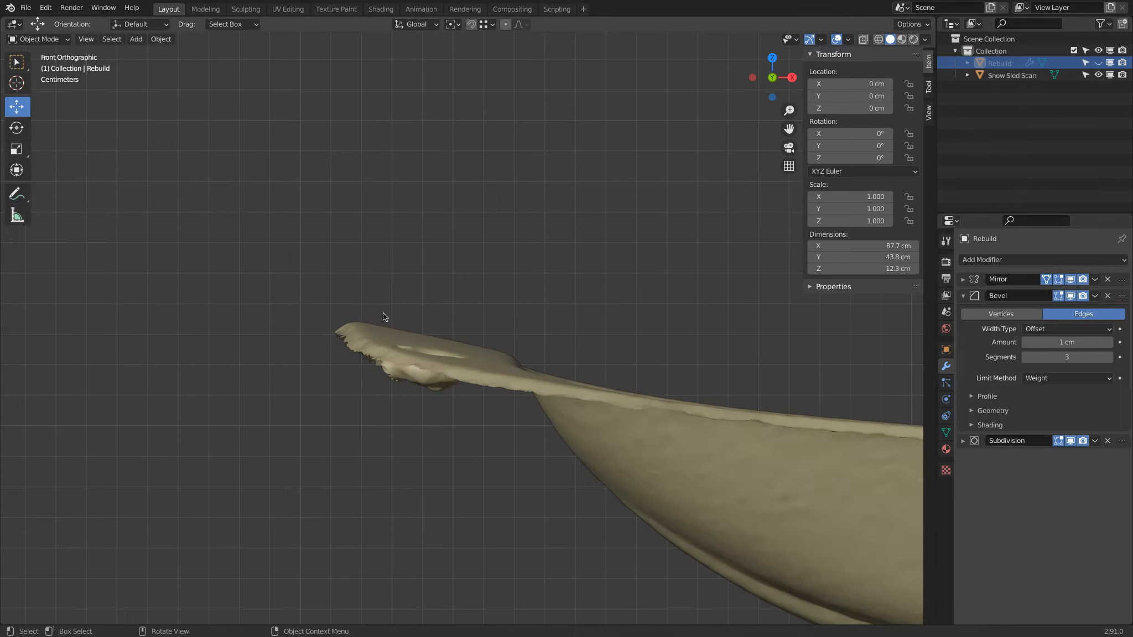
{"action": "middle_click_drag", "start_coordinate": [386, 316], "coordinate": [513, 329]}
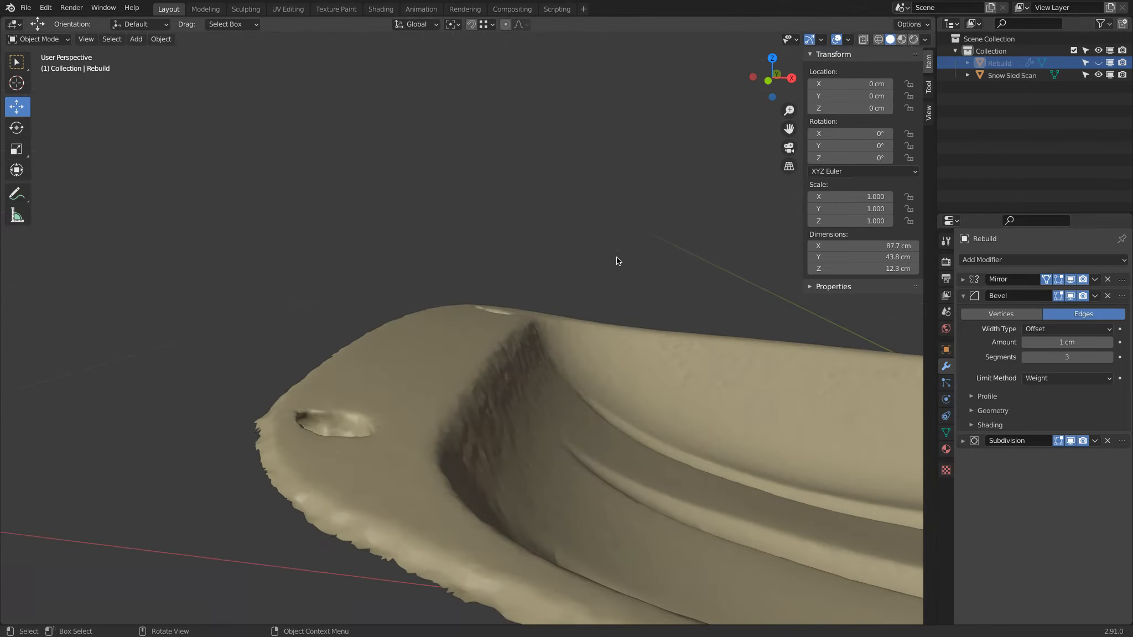
{"action": "middle_click_drag", "start_coordinate": [449, 393], "coordinate": [420, 361]}
{"action": "scroll", "coordinate": [419, 362], "scroll_direction": "down", "scroll_amount": 5}
{"action": "key", "text": "KP_7"}
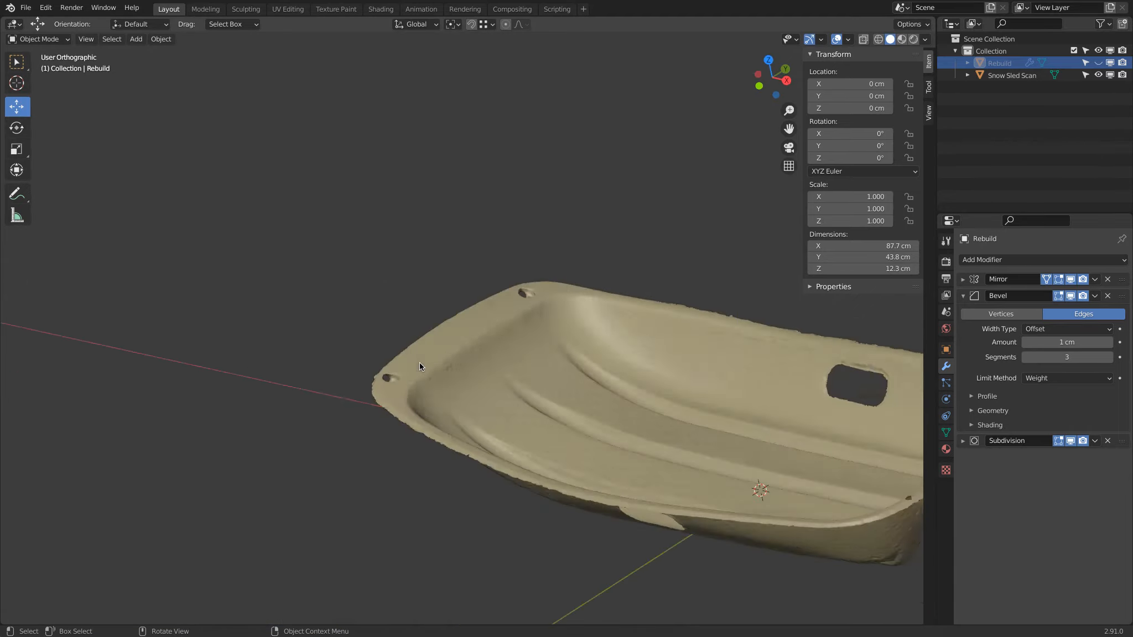
{"action": "scroll", "coordinate": [419, 406], "scroll_direction": "down", "scroll_amount": 2}
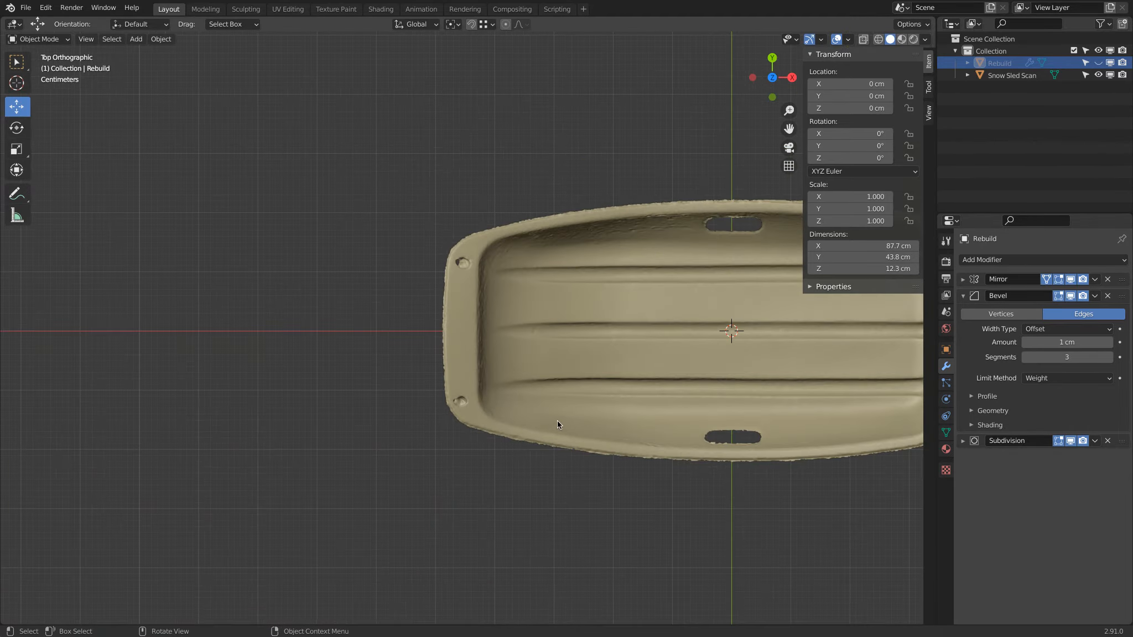
{"action": "middle_click_drag", "start_coordinate": [556, 421], "coordinate": [367, 403], "text": "shift"}
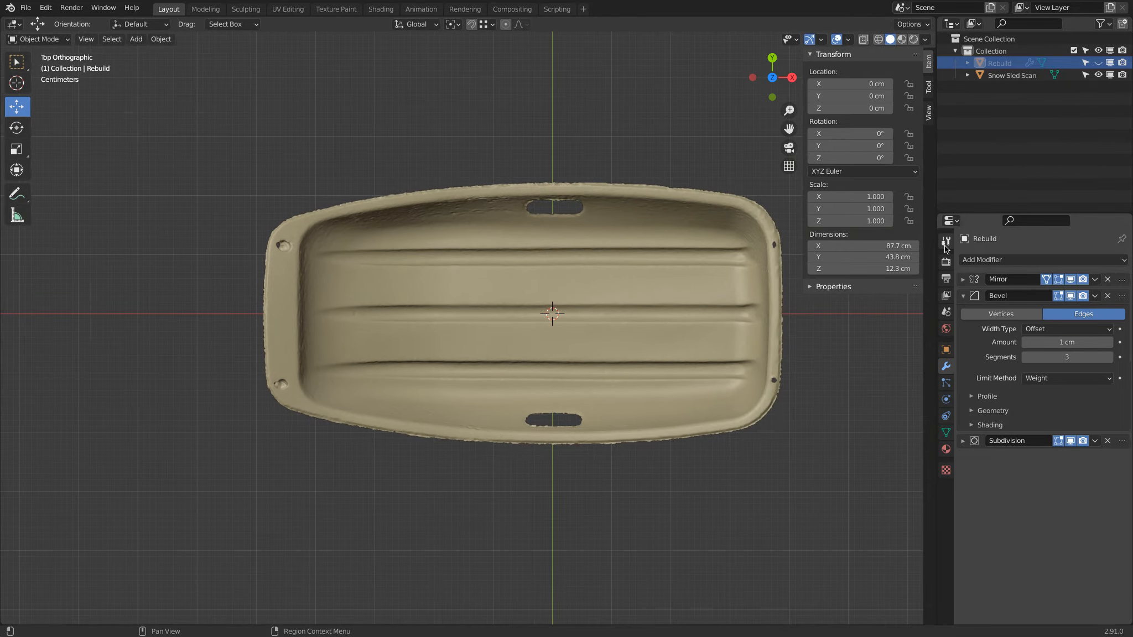
Step: Show the Rebuild sled with the scan, clip a narrow slice of the side rim from top view, and select the Rebuild sled
{"action": "left_click", "coordinate": [1097, 62]}
{"action": "key", "text": "b"}
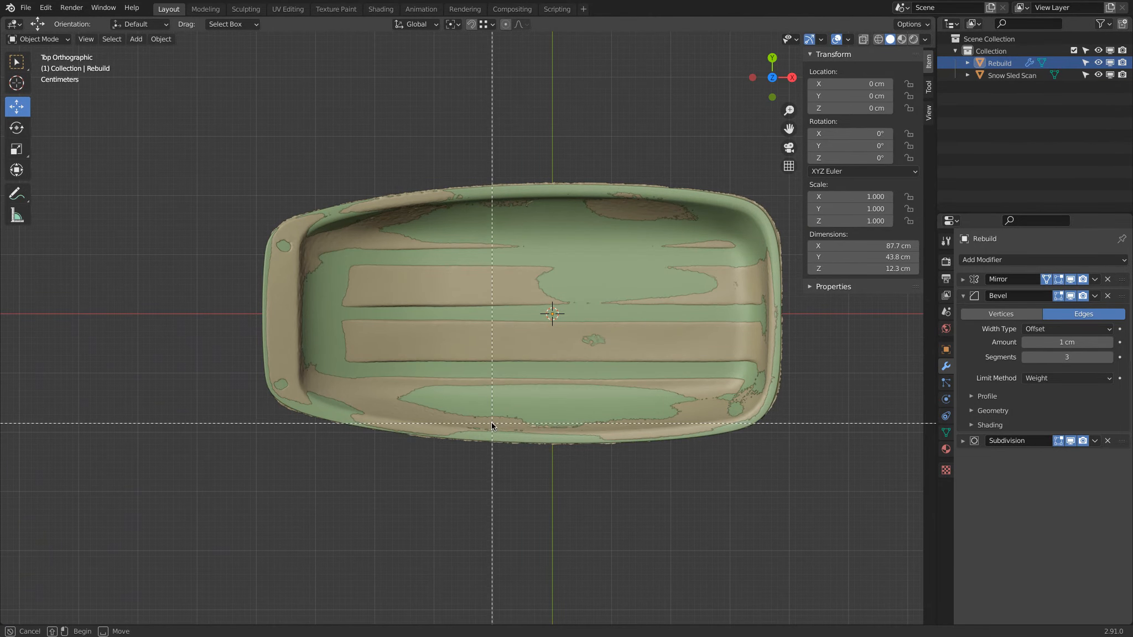
{"action": "left_click_drag", "start_coordinate": [491, 423], "coordinate": [510, 468]}
{"action": "middle_click_drag", "start_coordinate": [510, 468], "coordinate": [538, 434]}
{"action": "key", "text": "alt+b"}
{"action": "left_click_drag", "start_coordinate": [480, 406], "coordinate": [500, 458]}
{"action": "middle_click_drag", "start_coordinate": [500, 458], "coordinate": [603, 369]}
{"action": "scroll", "coordinate": [593, 416], "scroll_direction": "up", "scroll_amount": 3}
{"action": "middle_click_drag", "start_coordinate": [594, 418], "coordinate": [627, 313]}
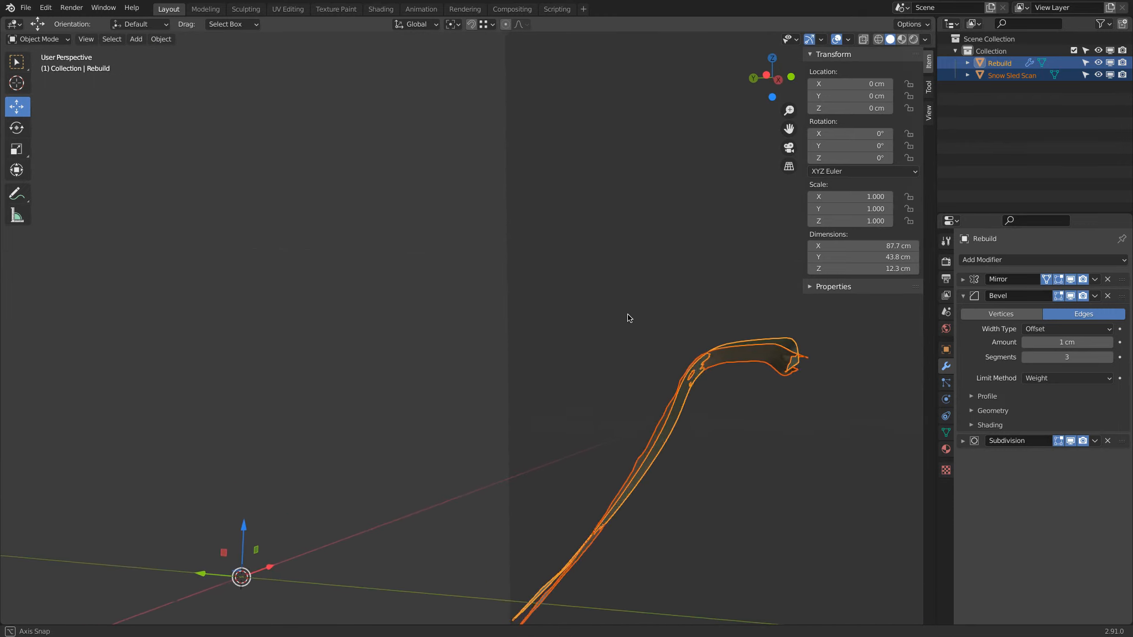
{"action": "left_click", "coordinate": [674, 418]}
{"action": "left_click", "coordinate": [674, 417]}
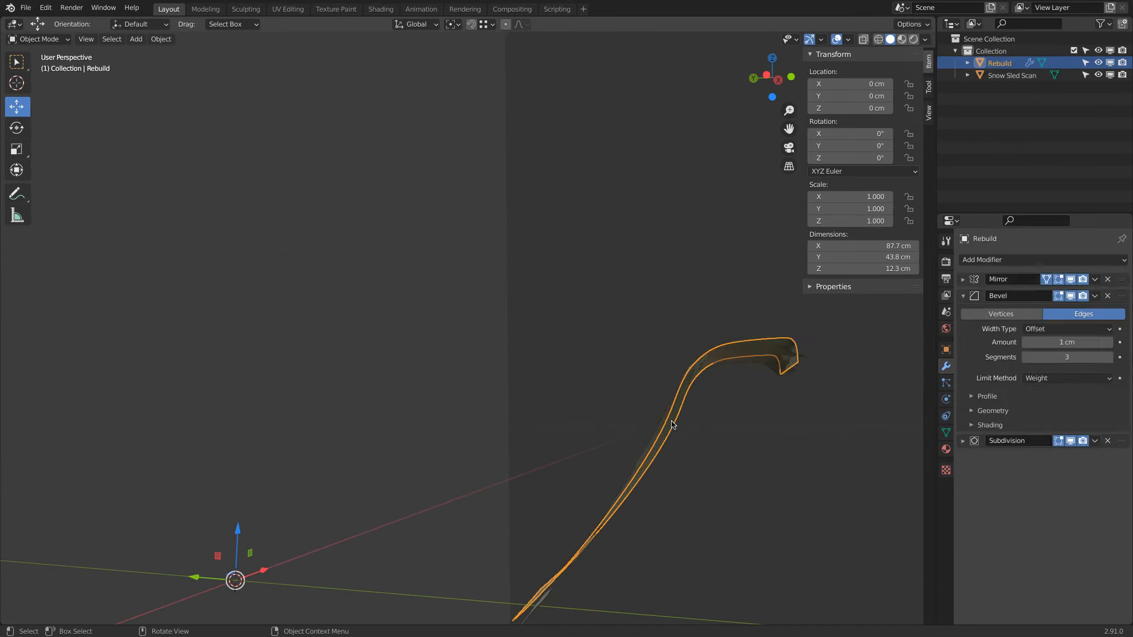
{"action": "middle_click_drag", "start_coordinate": [671, 419], "coordinate": [619, 414]}
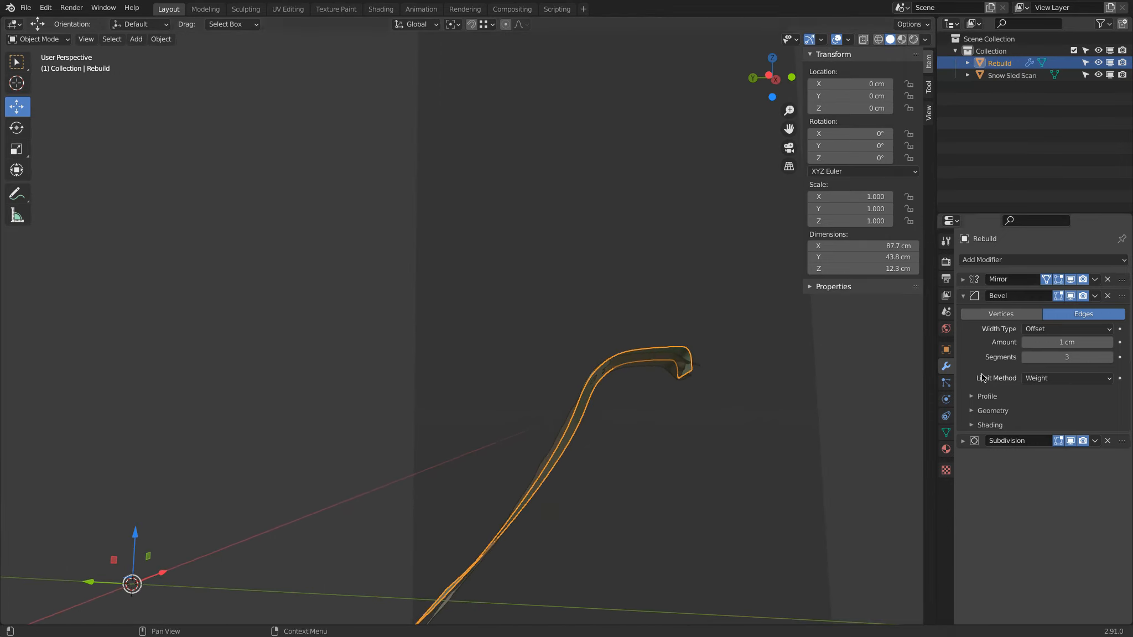
Step: Set the Bevel amount to 0.75 cm to check the clipped lip profile, and return it to 1 cm
{"action": "left_click", "coordinate": [1102, 342]}
{"action": "type", "text": "0.75"}
{"action": "key", "text": "Return"}
{"action": "mouse_move", "coordinate": [763, 425]}
{"action": "middle_mouse_down"}
{"action": "mouse_move", "coordinate": [751, 434]}
{"action": "mouse_move", "coordinate": [770, 421]}
{"action": "middle_mouse_up"}
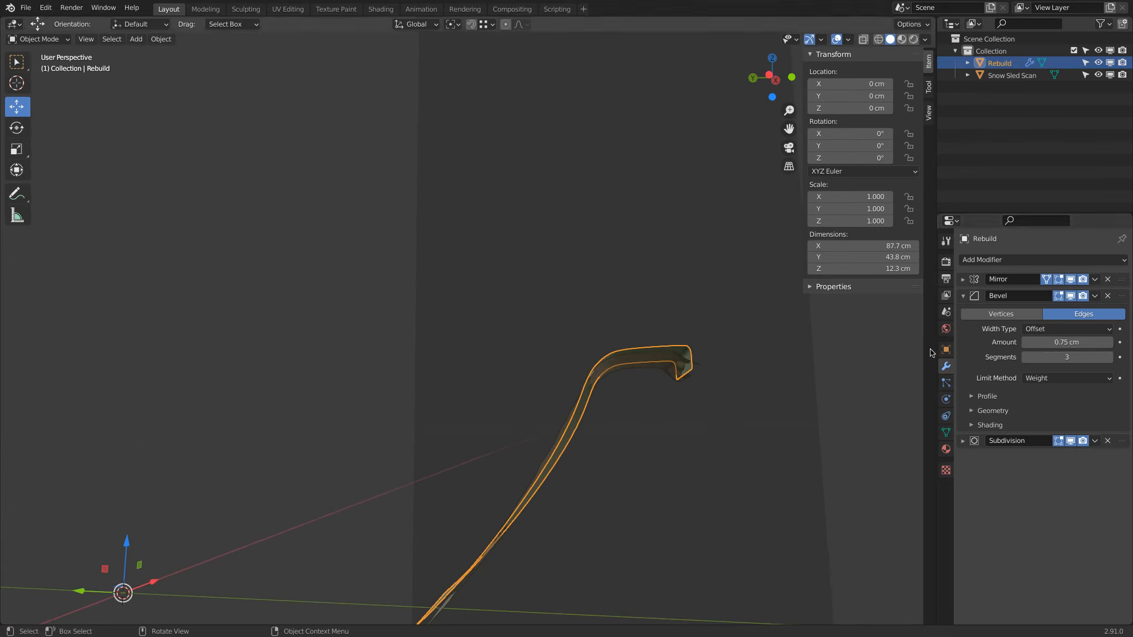
{"action": "left_click", "coordinate": [1039, 343]}
{"action": "type", "text": "1"}
{"action": "key", "text": "Return"}
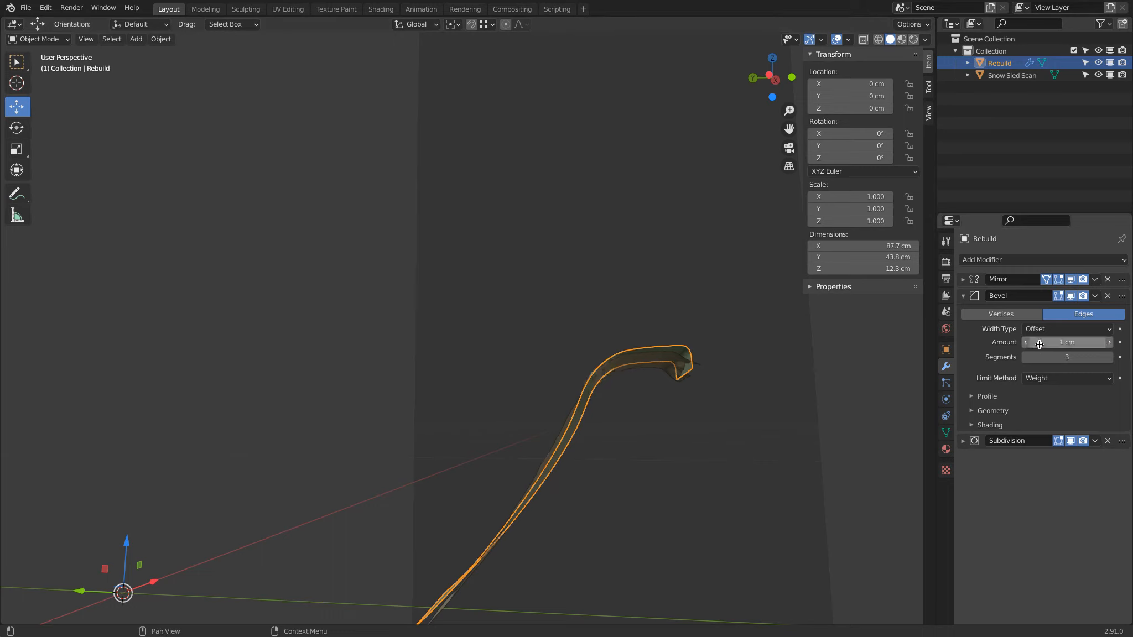
Step: Try a Bevel amount of 1.5 cm on the clipped lip profile
{"action": "left_click", "coordinate": [1039, 343]}
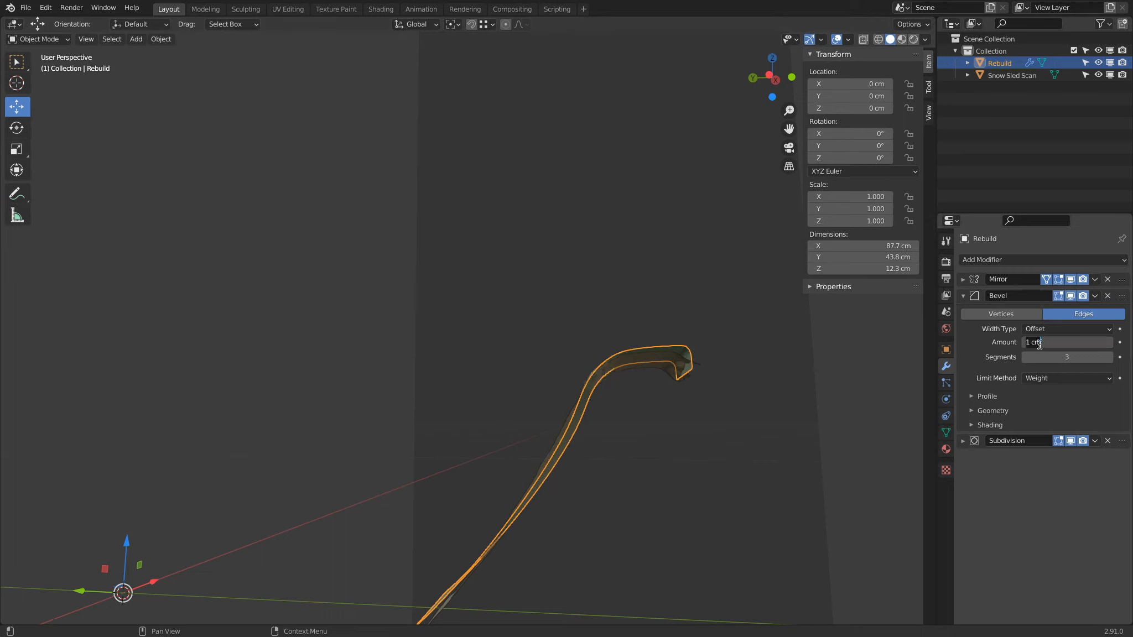
{"action": "type", "text": "1.5"}
{"action": "key", "text": "Return"}
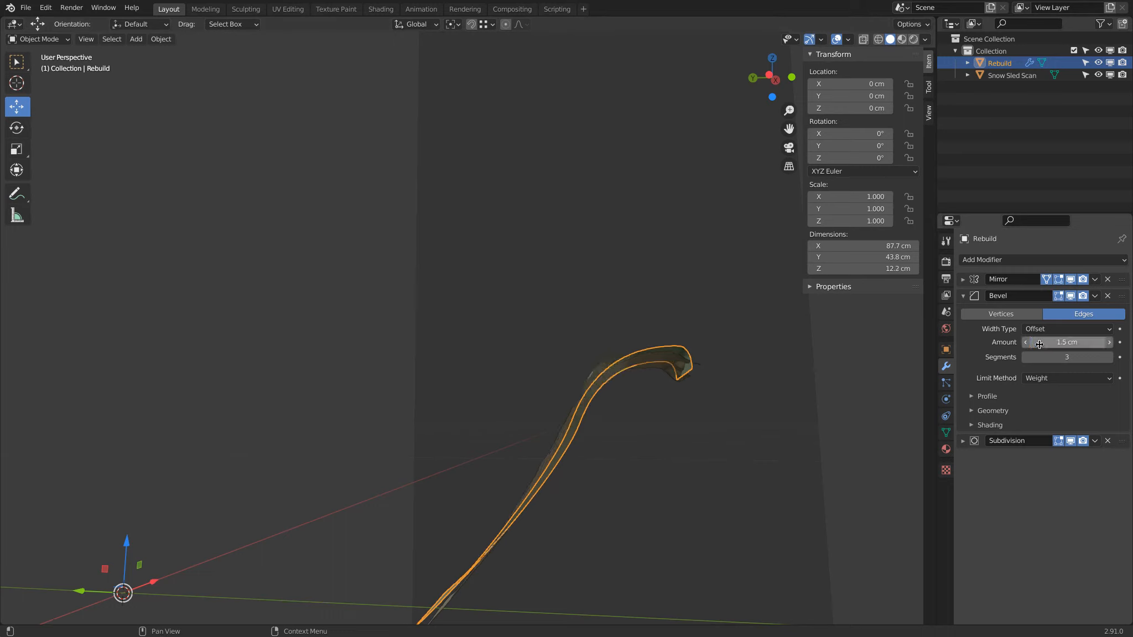
Step: Set the Bevel amount back to 1 cm and clear the view clipping
{"action": "left_click", "coordinate": [1039, 343]}
{"action": "type", "text": "1"}
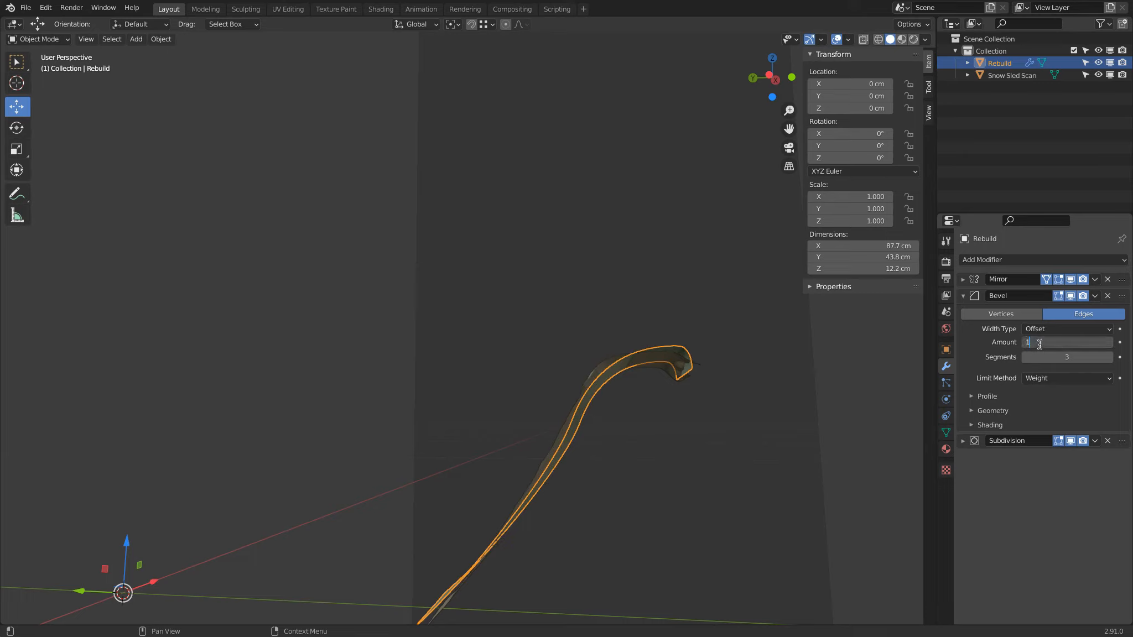
{"action": "key", "text": "Return"}
{"action": "middle_click_drag", "start_coordinate": [644, 339], "coordinate": [623, 355]}
{"action": "key", "text": "alt+h"}
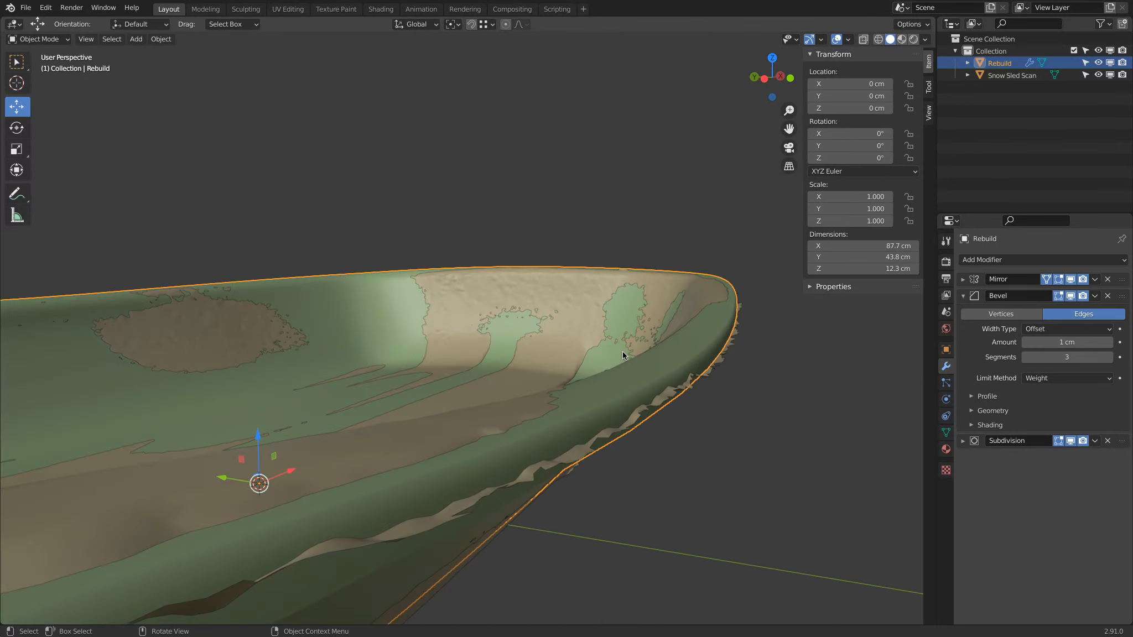
Step: Hide the Snow Sled Scan so that only the Rebuild sled remains displayed
{"action": "left_click", "coordinate": [1099, 74]}
{"action": "scroll", "coordinate": [736, 342], "scroll_direction": "down", "scroll_amount": 3}
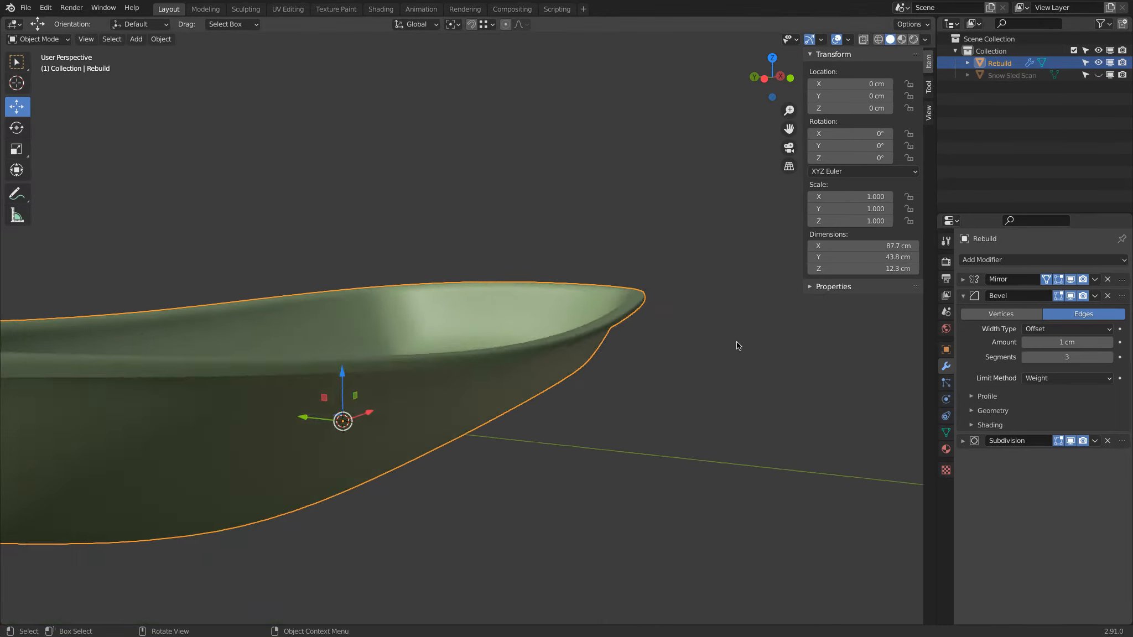
{"action": "middle_click_drag", "start_coordinate": [736, 342], "coordinate": [560, 435]}
Step: Examine the Rebuild sled's overall shape in top, front and right orthographic views, and collapse the Bevel modifier's settings
{"action": "key", "text": "KP_7"}
{"action": "scroll", "coordinate": [641, 386], "scroll_direction": "down", "scroll_amount": 5}
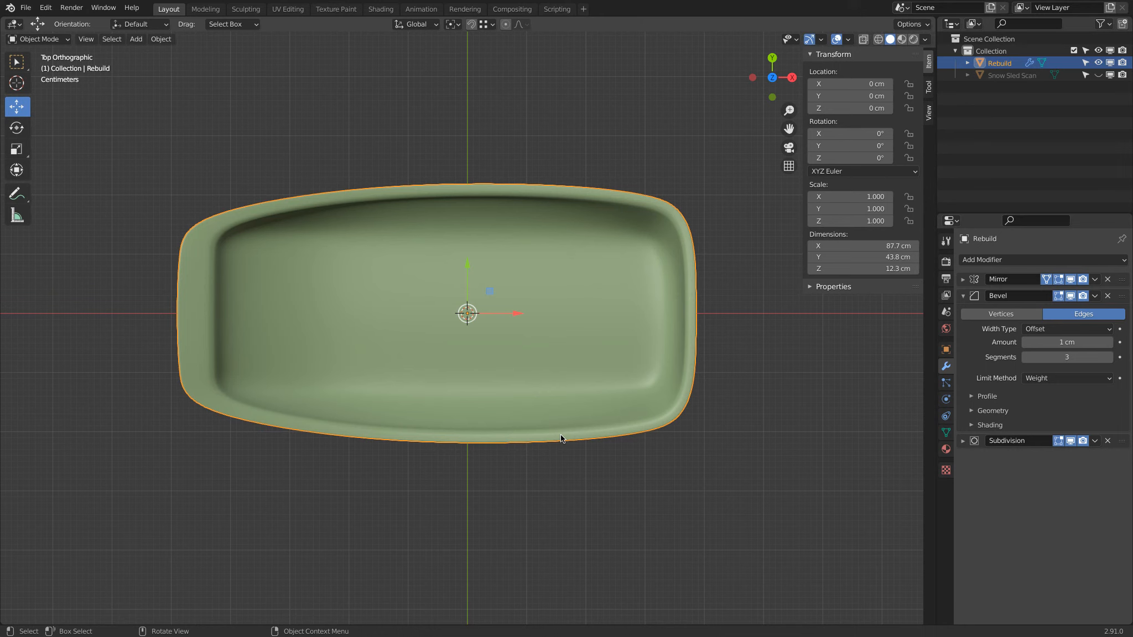
{"action": "key", "text": "KP_1"}
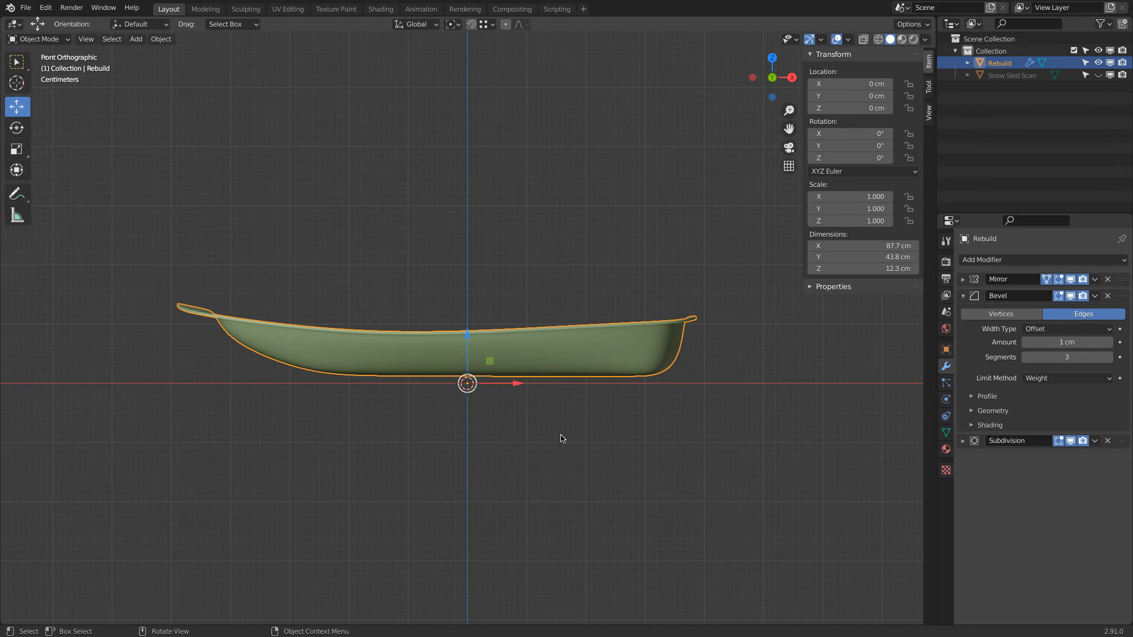
{"action": "key", "text": "KP_3"}
{"action": "key", "text": "KP_1"}
{"action": "key", "text": "KP_7"}
{"action": "key", "text": "KP_1"}
{"action": "key", "text": "KP_3"}
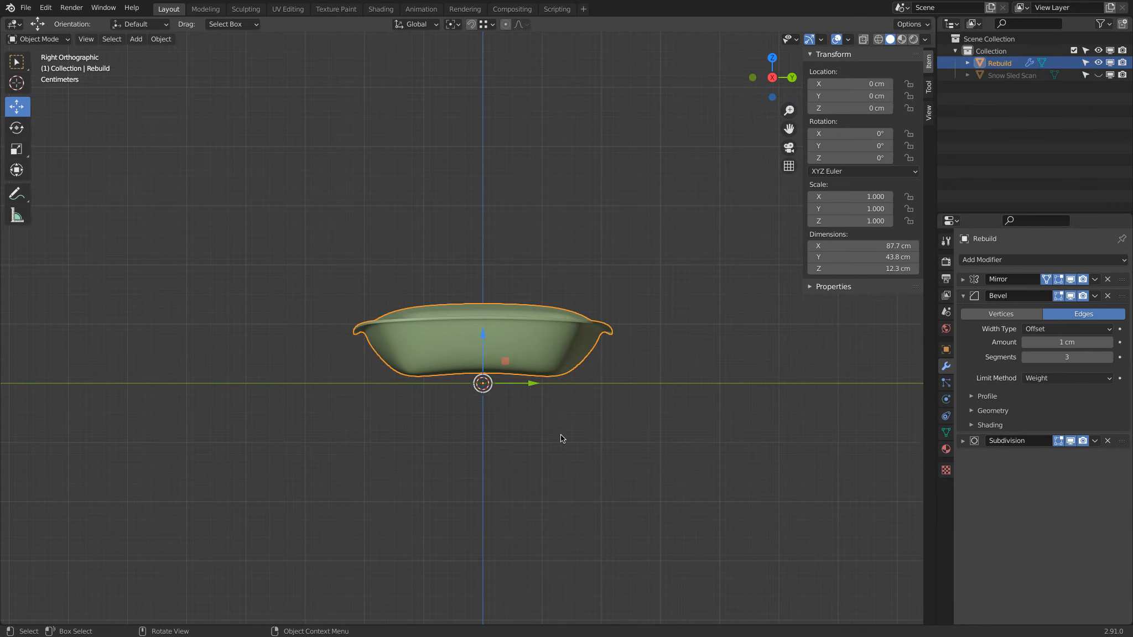
{"action": "key", "text": "KP_1"}
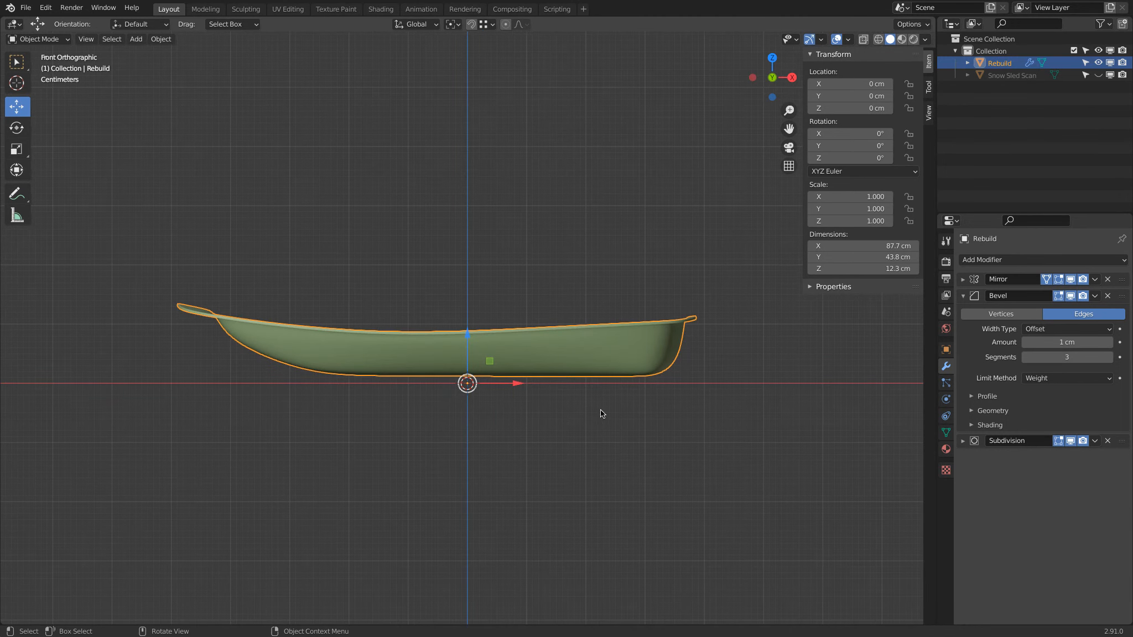
{"action": "left_click", "coordinate": [963, 296]}
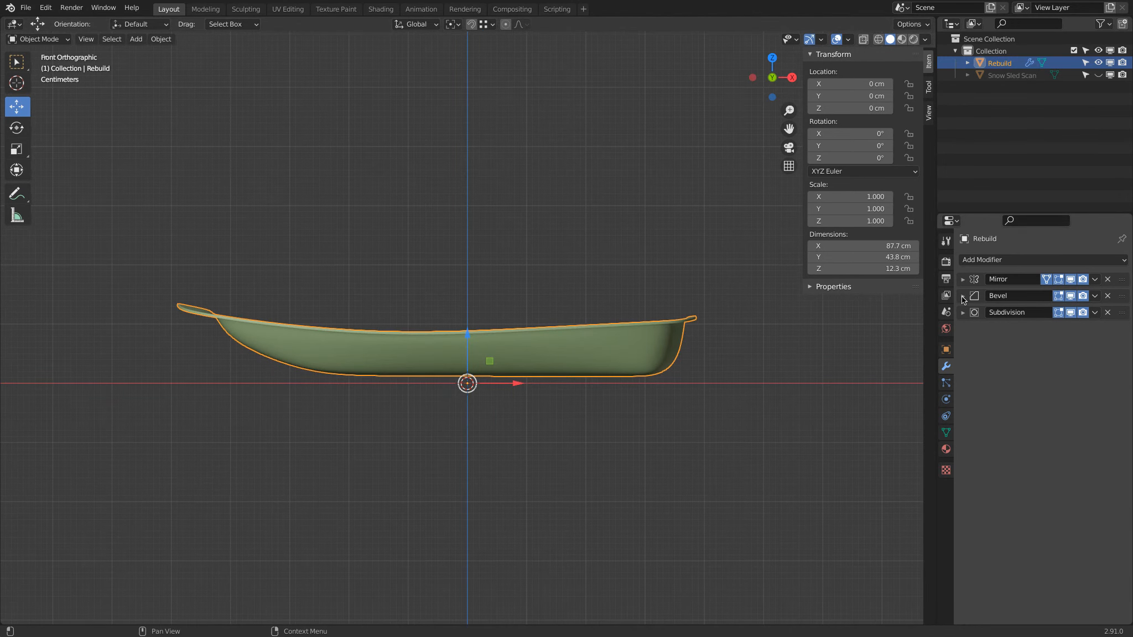